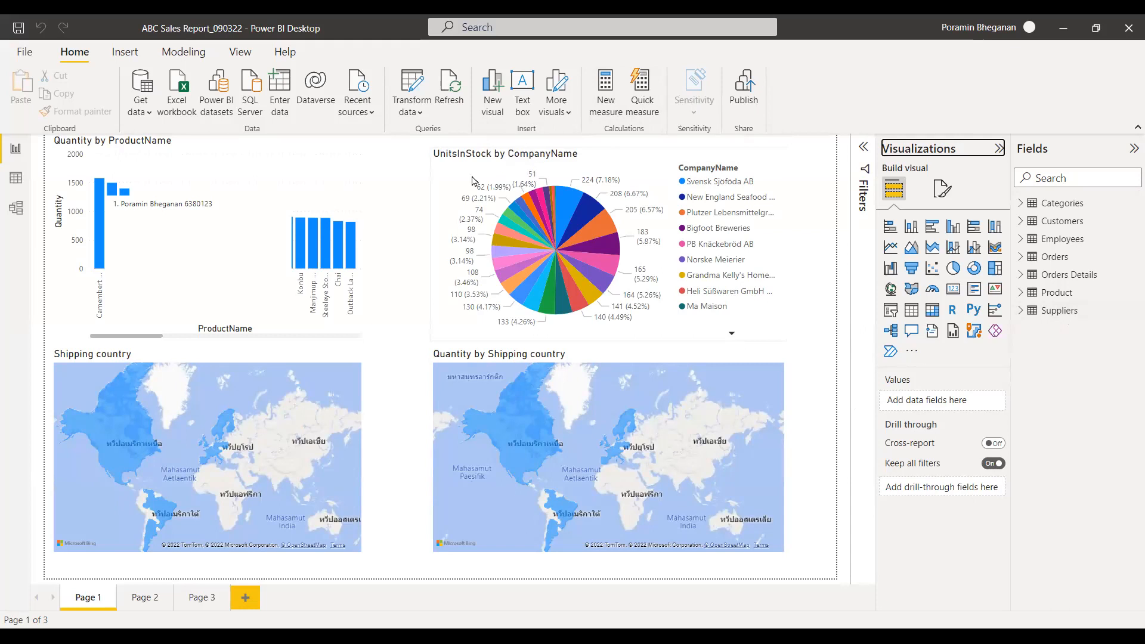
Look through the data of the Orders table and the Orders Details table in Data view.
click(17, 177)
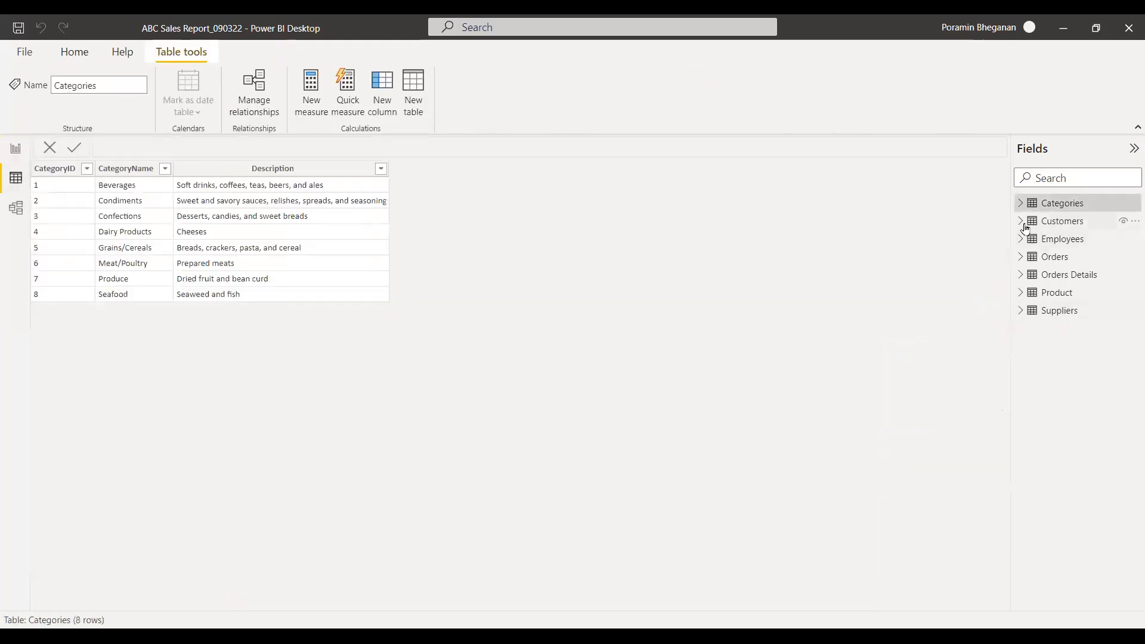
click(1021, 256)
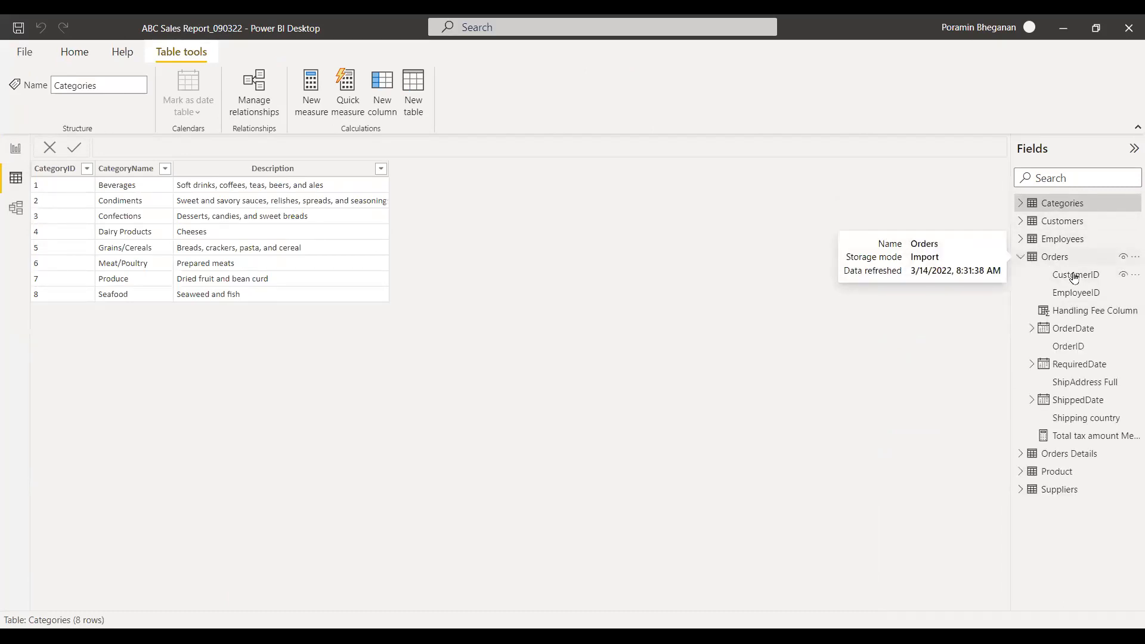
click(1048, 261)
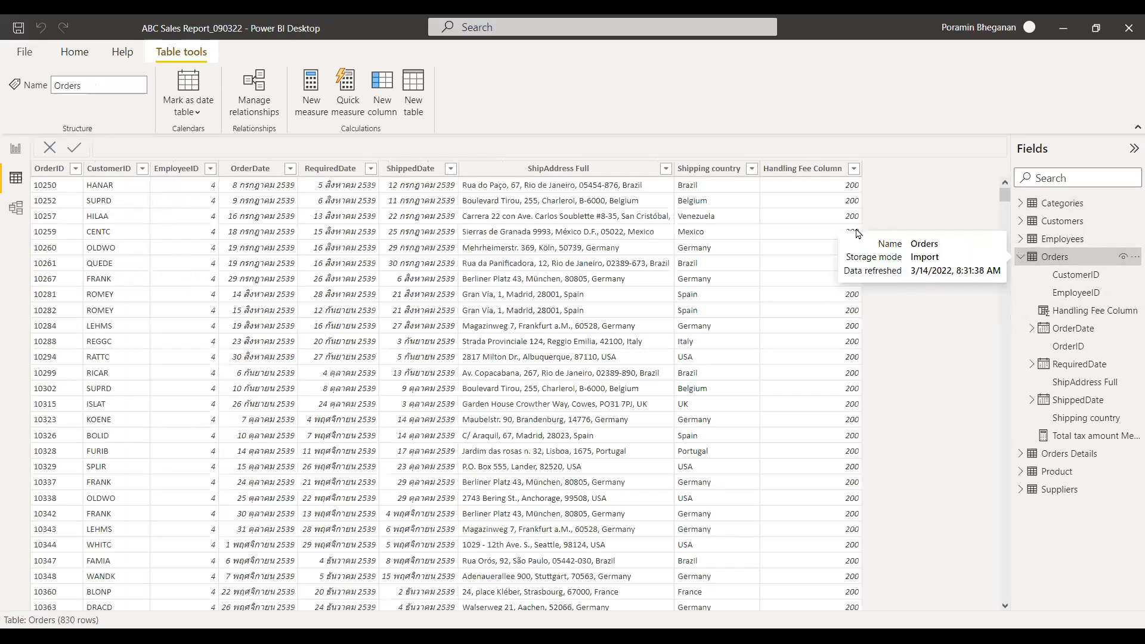
click(1021, 257)
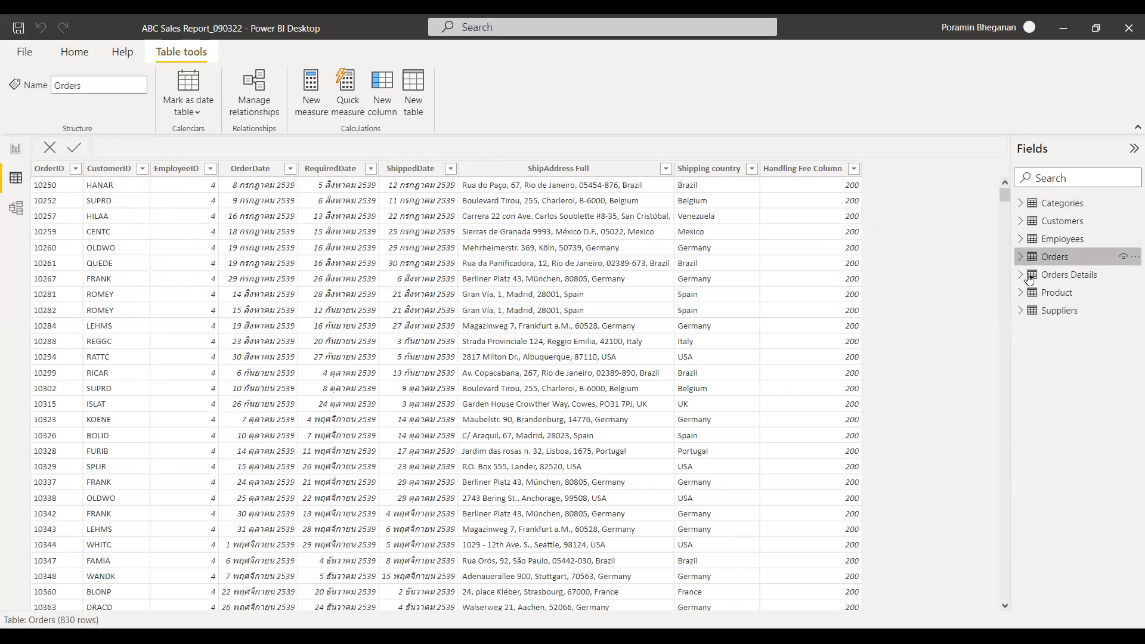
click(1050, 276)
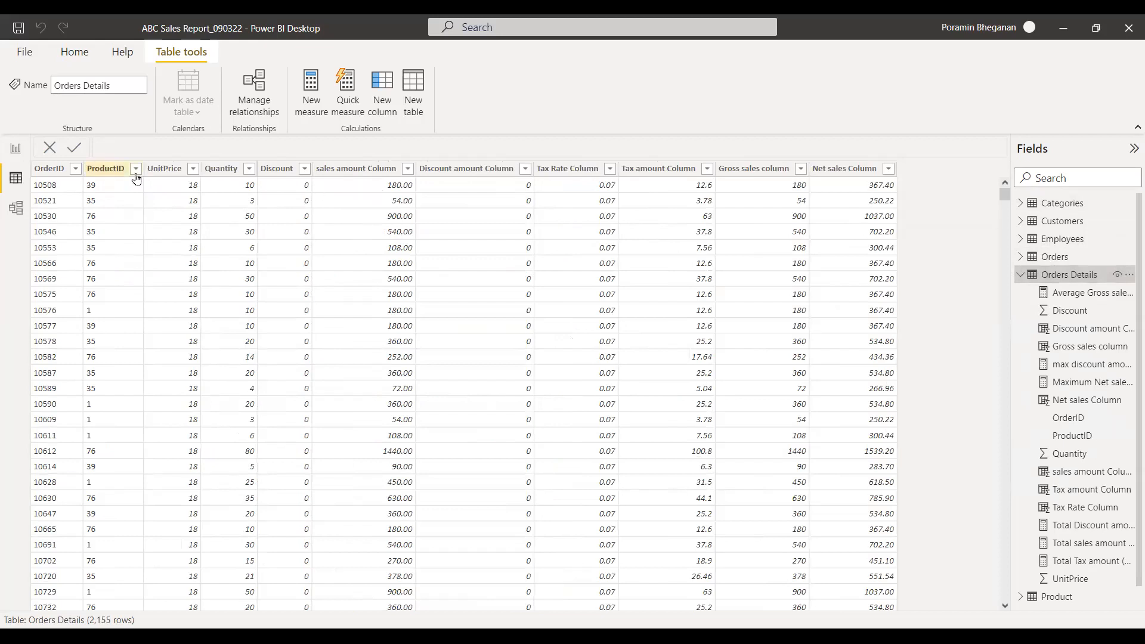
click(167, 173)
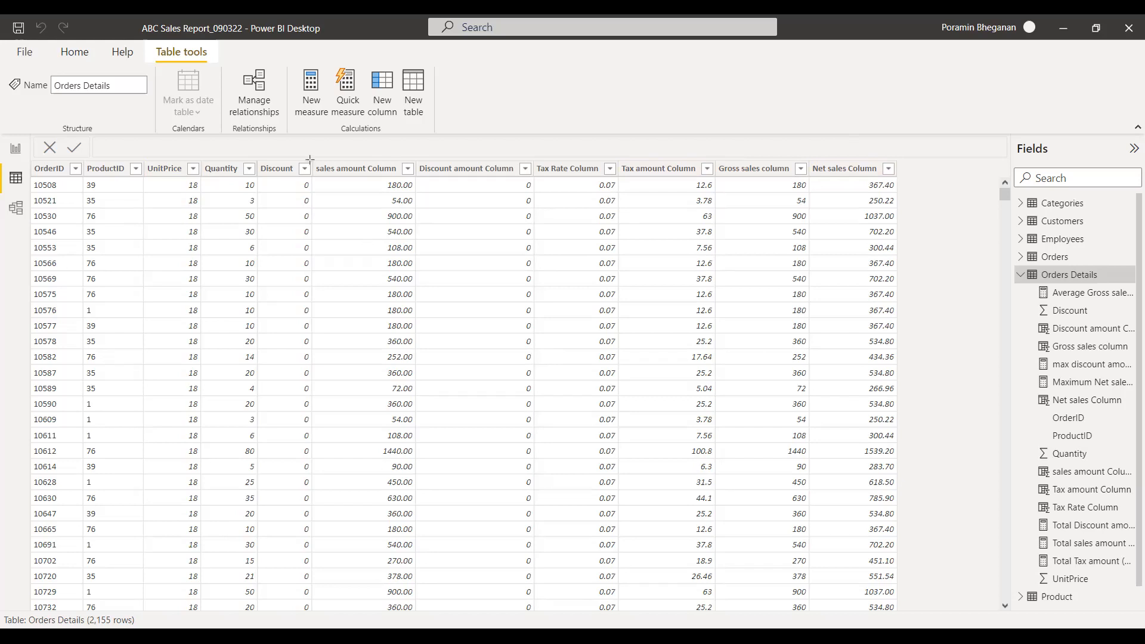
mouse_move(313, 161)
mouse_down()
mouse_move(430, 552)
mouse_move(420, 607)
mouse_up()
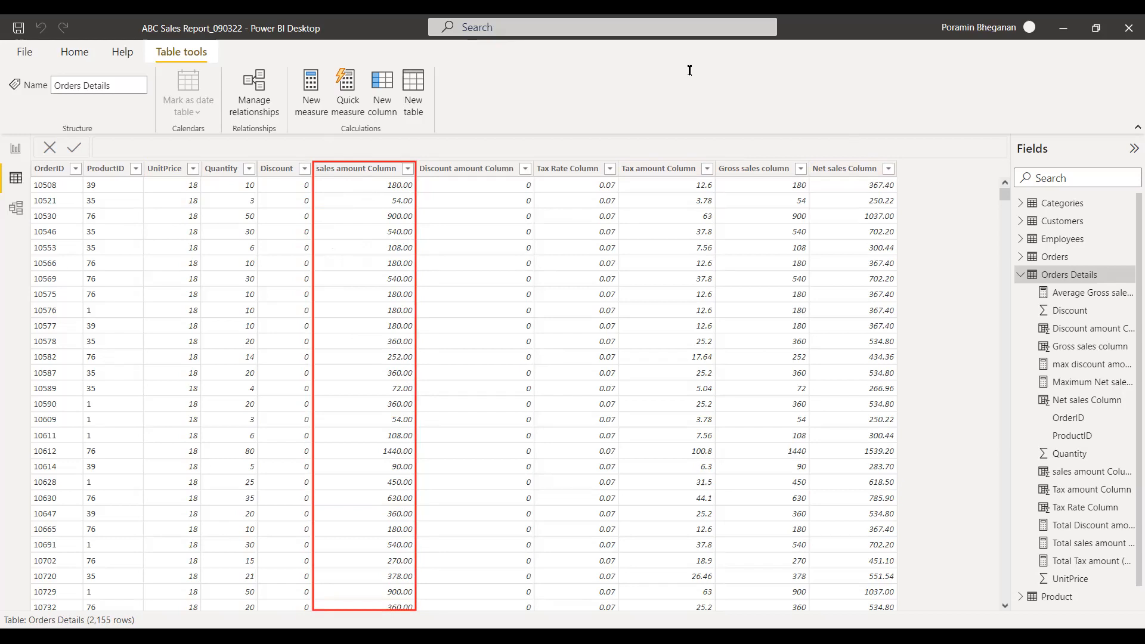
click(334, 145)
text(column)
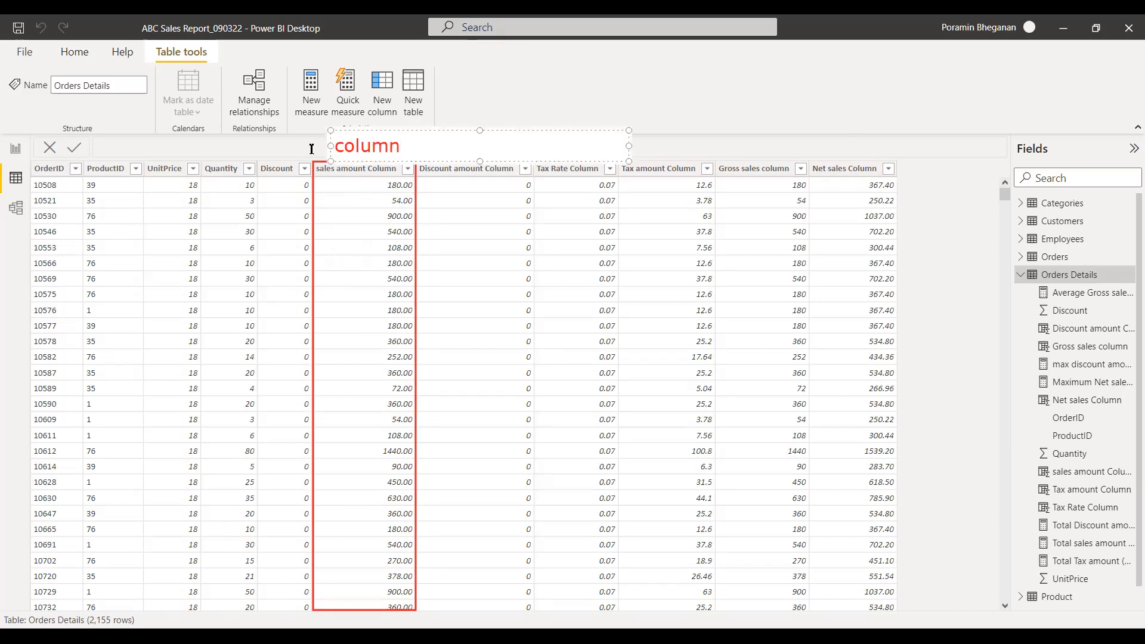
click(346, 186)
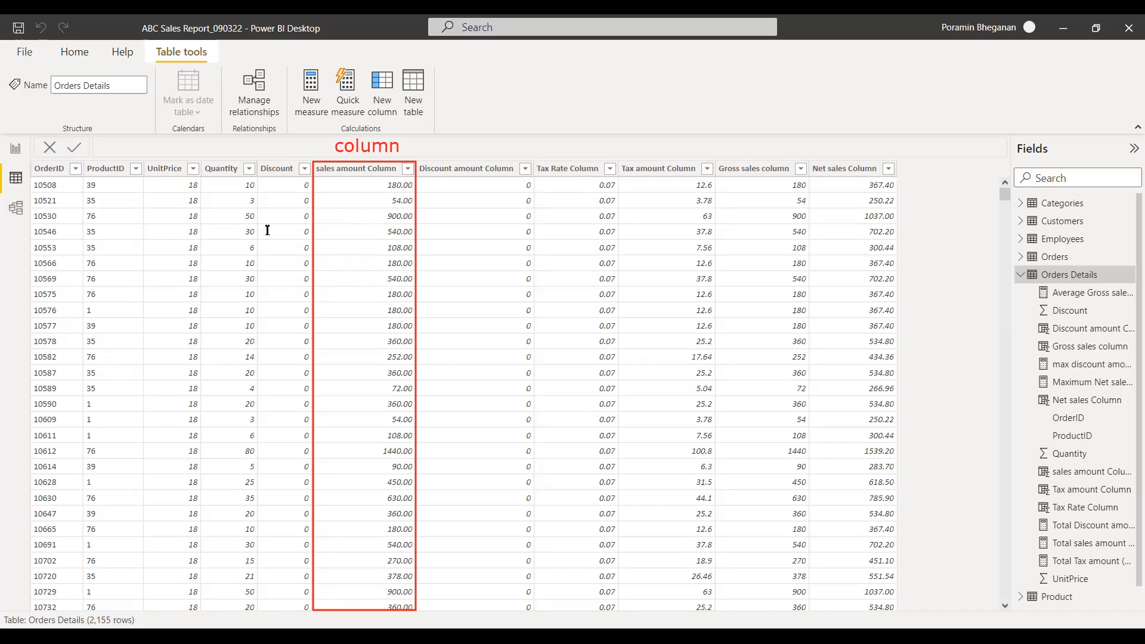
Examine the DAX formula of the sales amount Column in the Orders Details table.
click(362, 172)
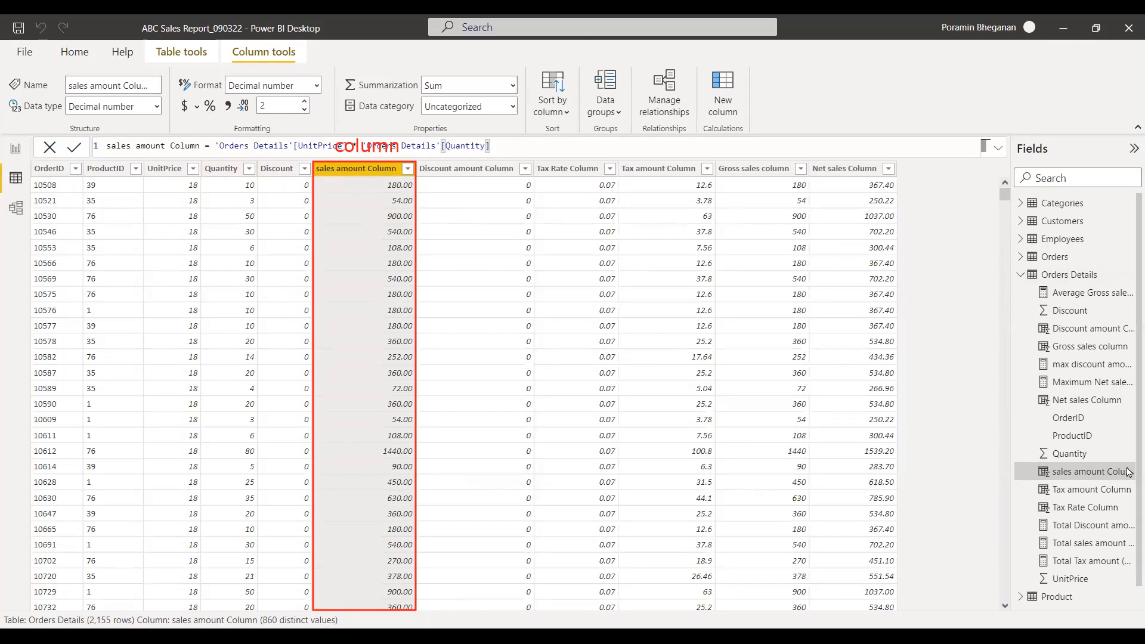
click(1066, 276)
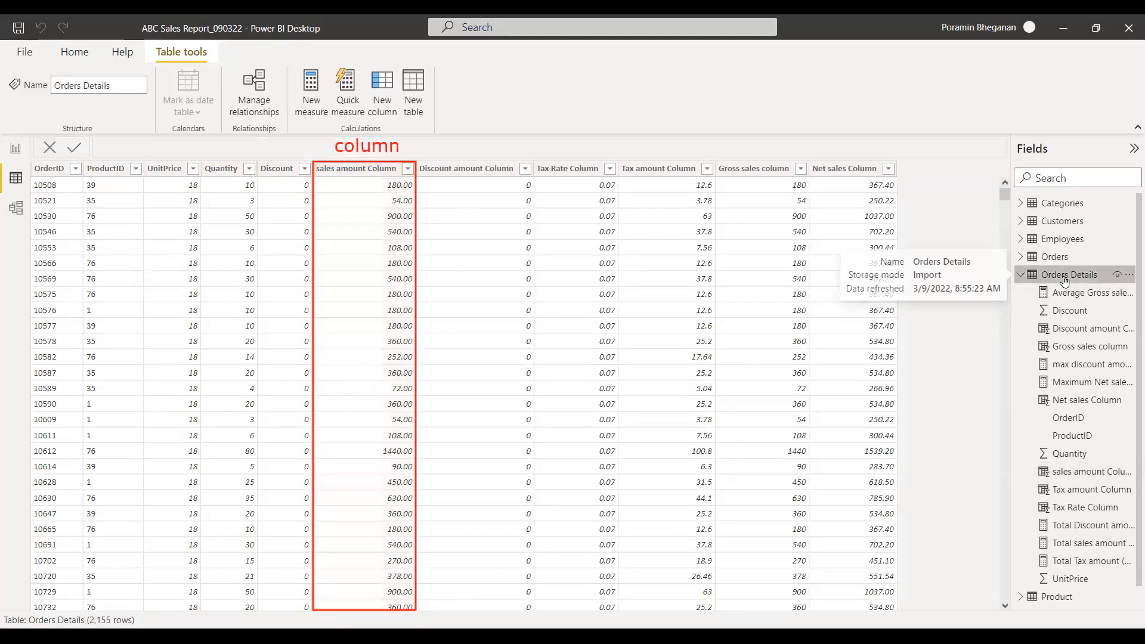
right_click(1027, 275)
click(895, 126)
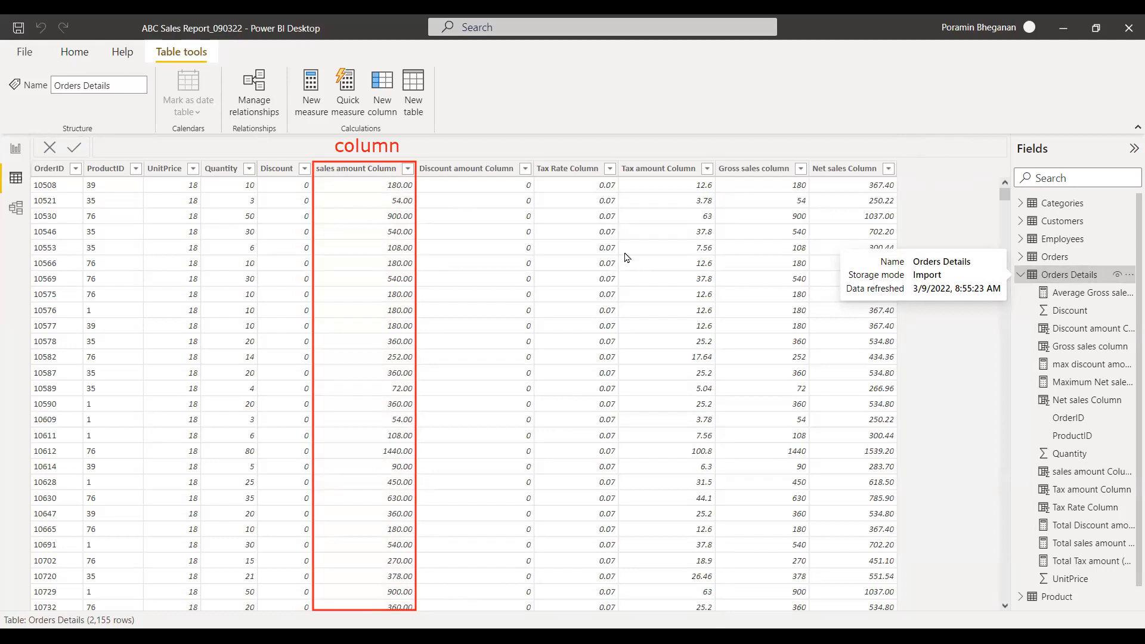
Examine the Net sales Column formula and the Handling Fee Column it references in the Orders table.
click(831, 174)
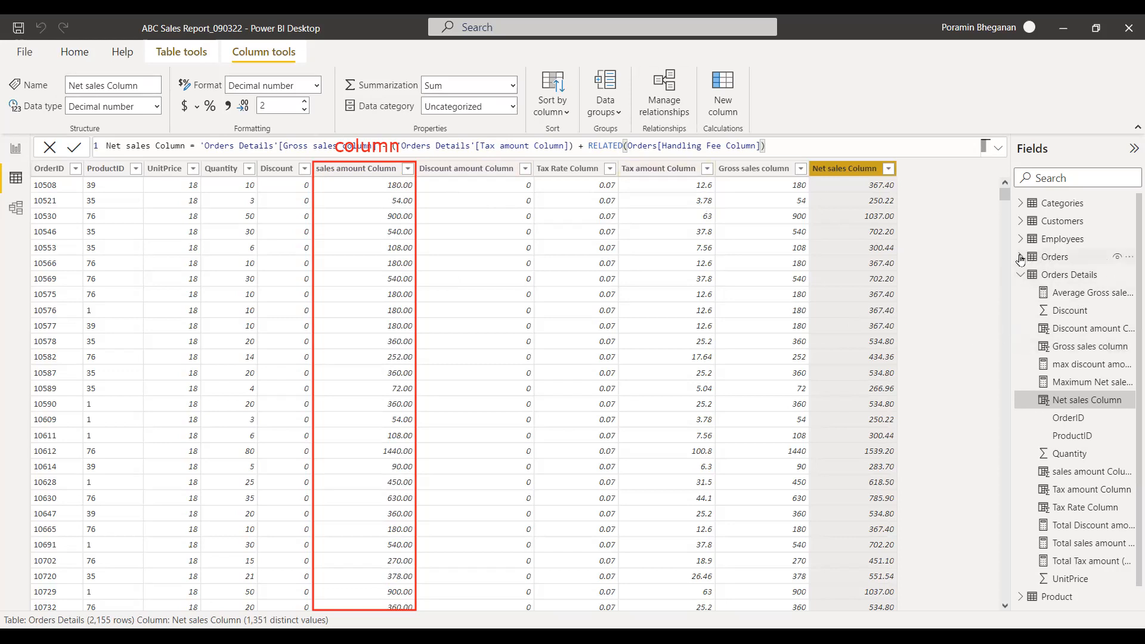
click(1045, 257)
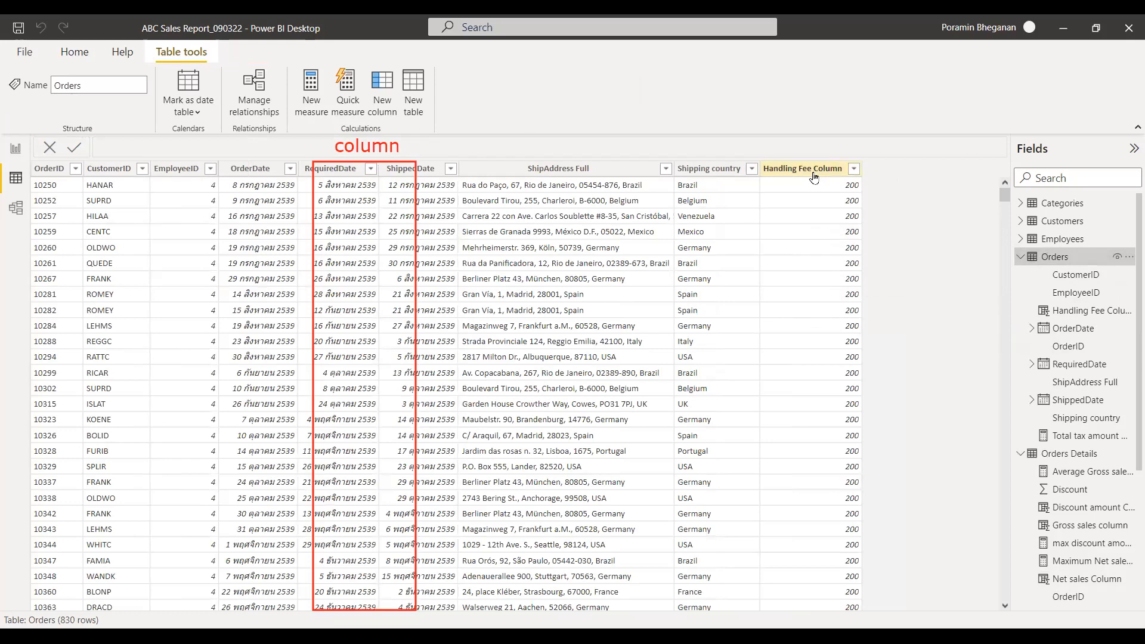
click(1071, 455)
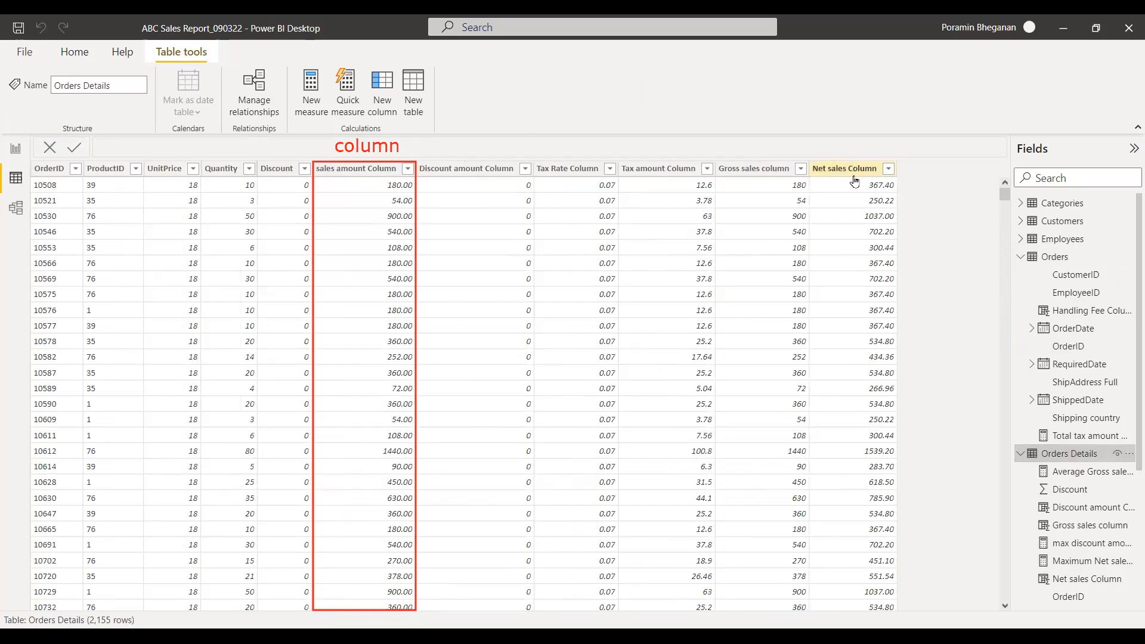
Remove the Orders[Handling Fee Column] argument and its parentheses after RELATED in the Net sales Column formula.
click(853, 170)
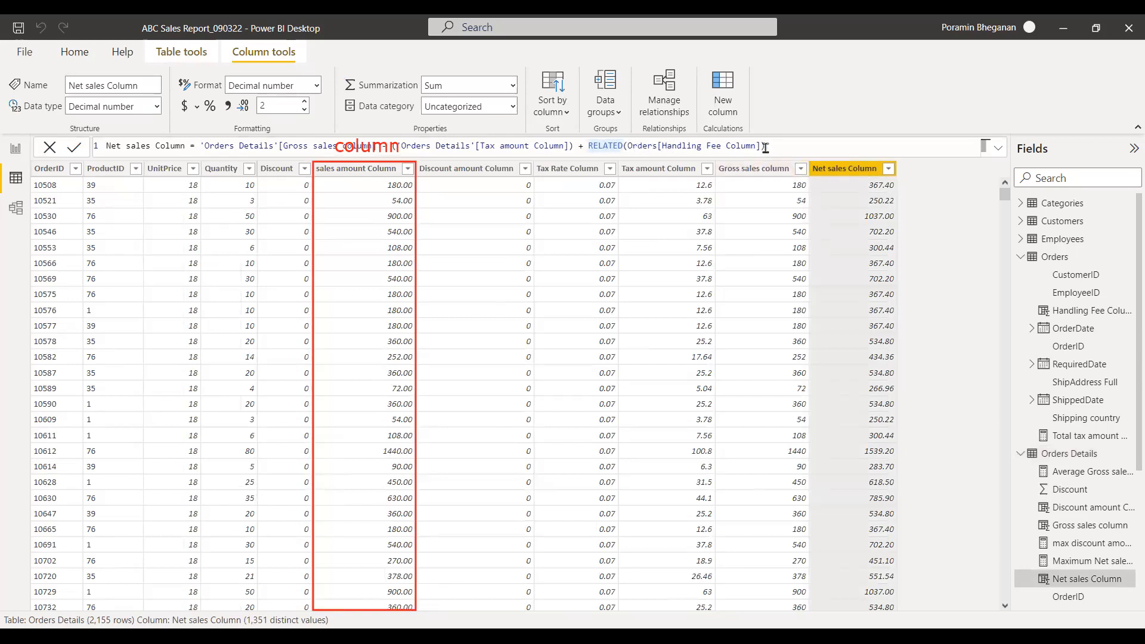
drag(628, 146, 802, 144)
click(831, 147)
key(shift+Left)
key(shift+Left)
key(shift+Left)
key(shift+Left)
key(shift+Left)
key(shift+Left)
key(shift+Left)
key(shift+Left)
key(shift+Left)
key(shift+Left)
key(shift+Left)
key(shift+Left)
key(shift+Left)
key(shift+Left)
key(shift+Left)
key(shift+Left)
key(shift+Left)
key(shift+Left)
key(shift+Left)
key(shift+Left)
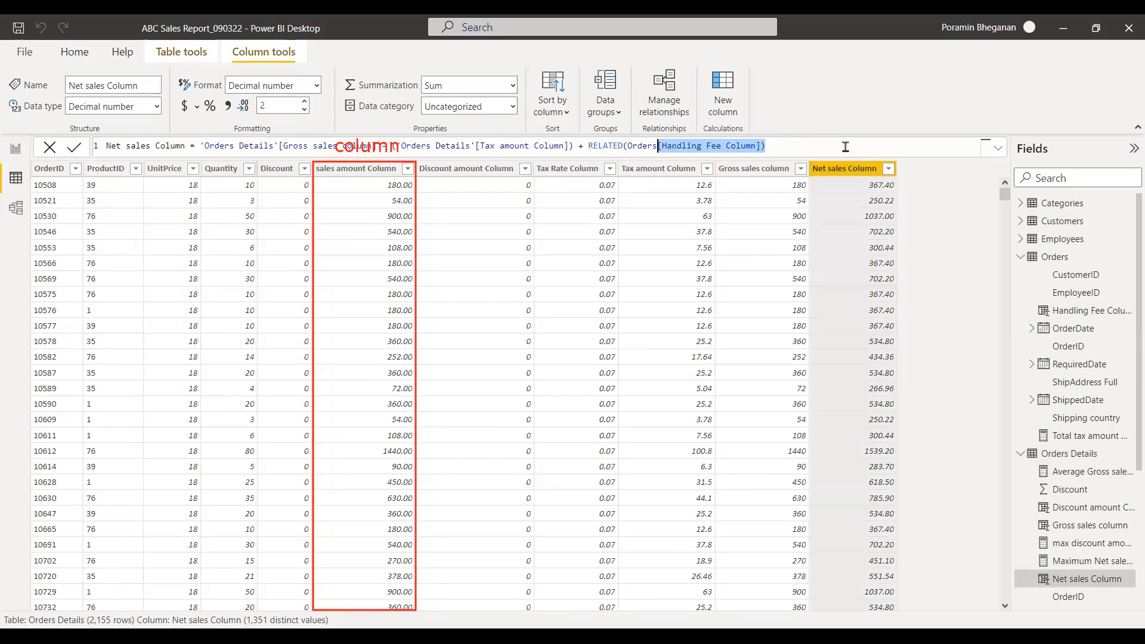
key(BackSpace)
key(BackSpace)
key(BackSpace)
key(BackSpace)
key(BackSpace)
key(BackSpace)
key(BackSpace)
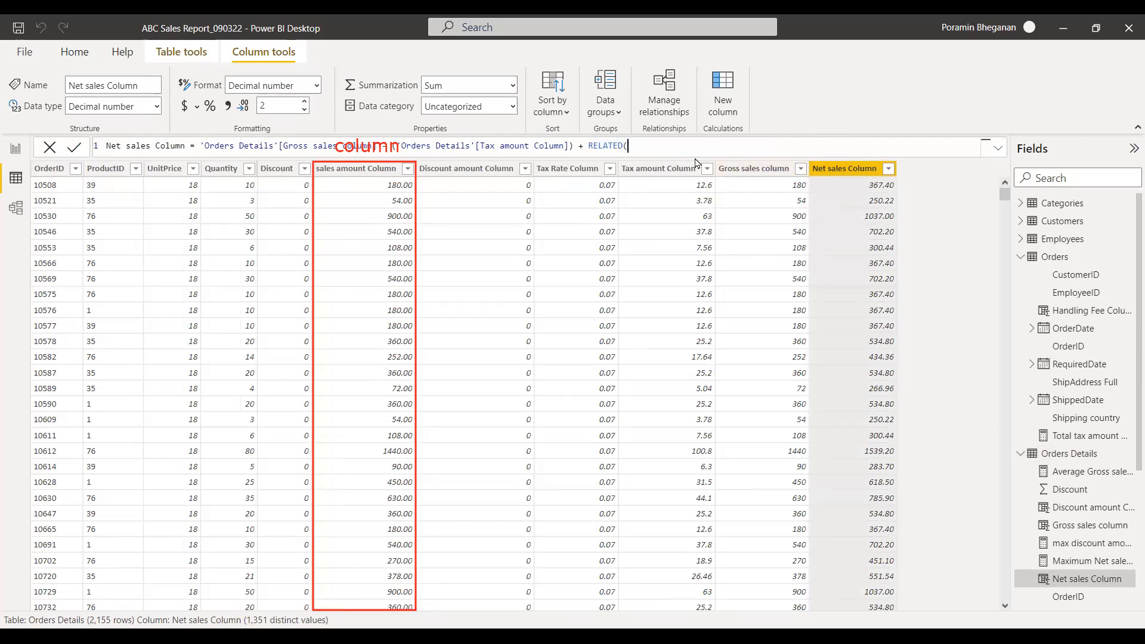
key(BackSpace)
Complete RELATED in the Net sales Column formula with Orders[Handling Fee Column] from the suggested columns.
text(()
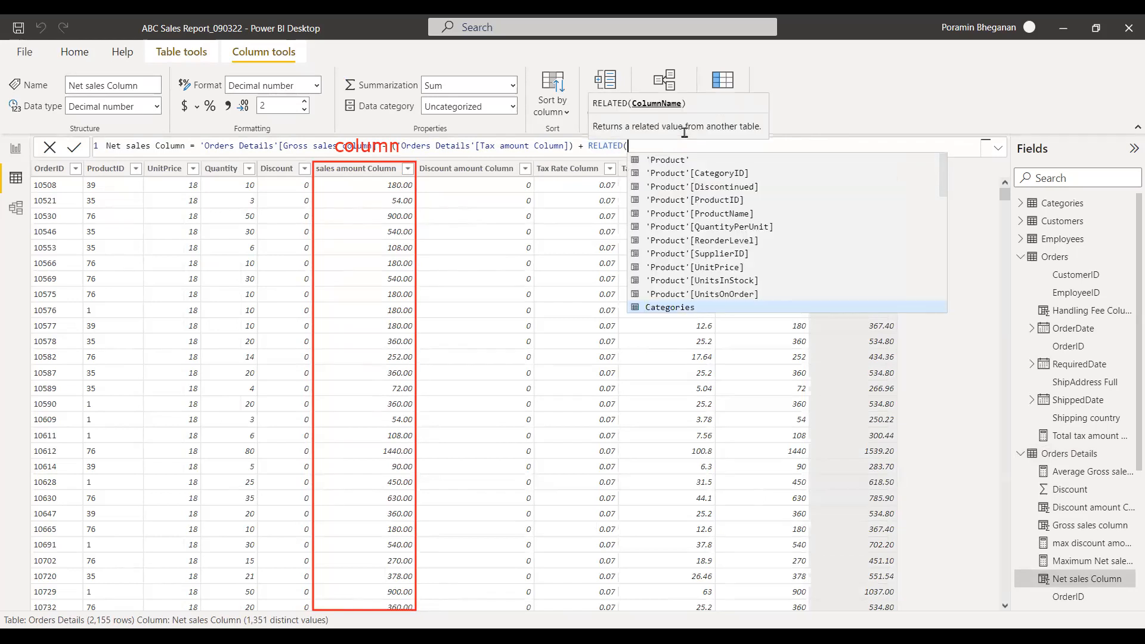
click(674, 146)
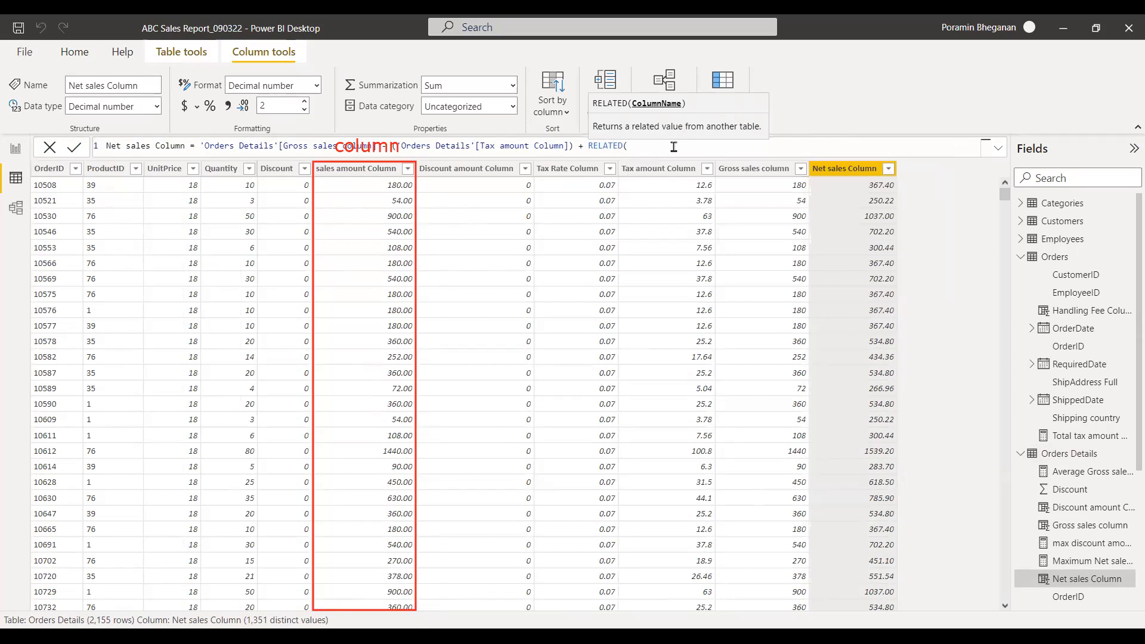
key(BackSpace)
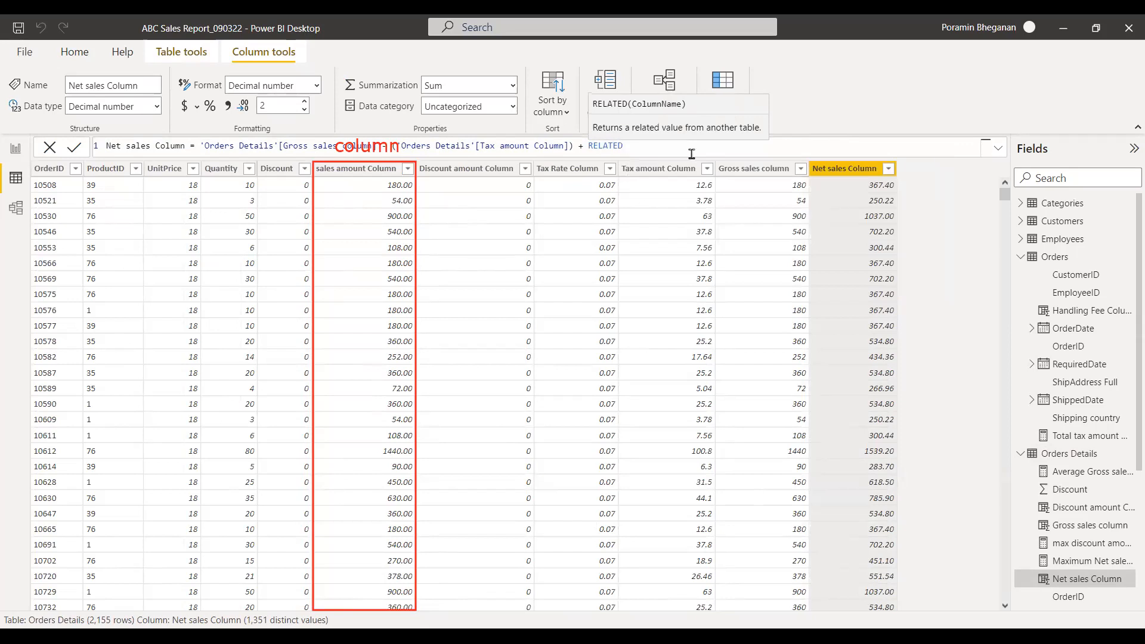
text(()
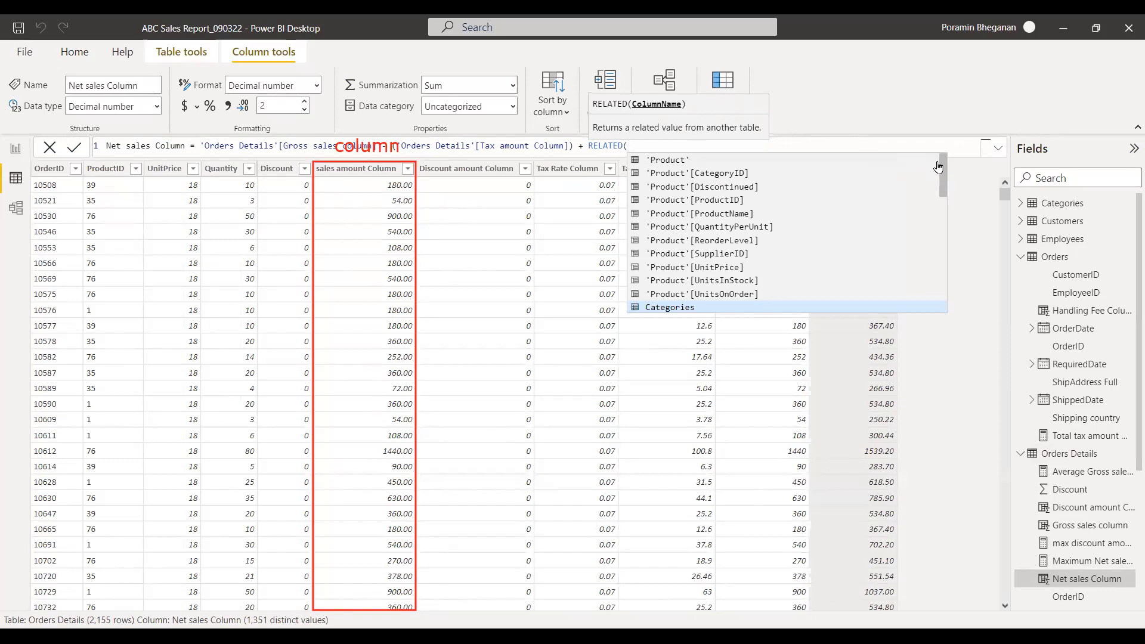
drag(941, 163, 932, 284)
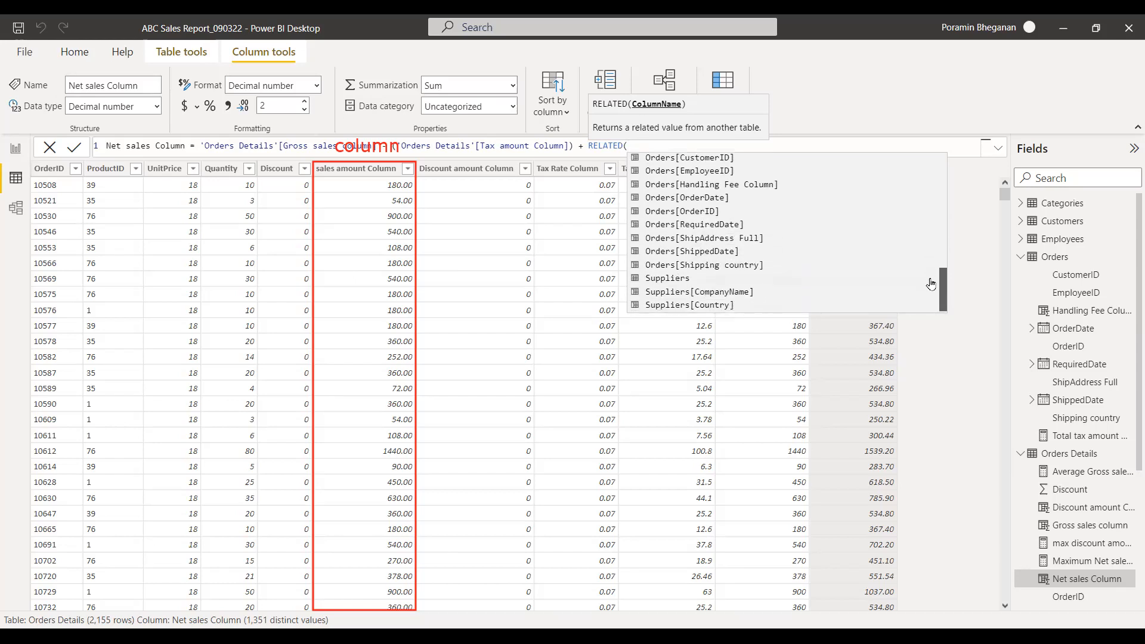
click(756, 187)
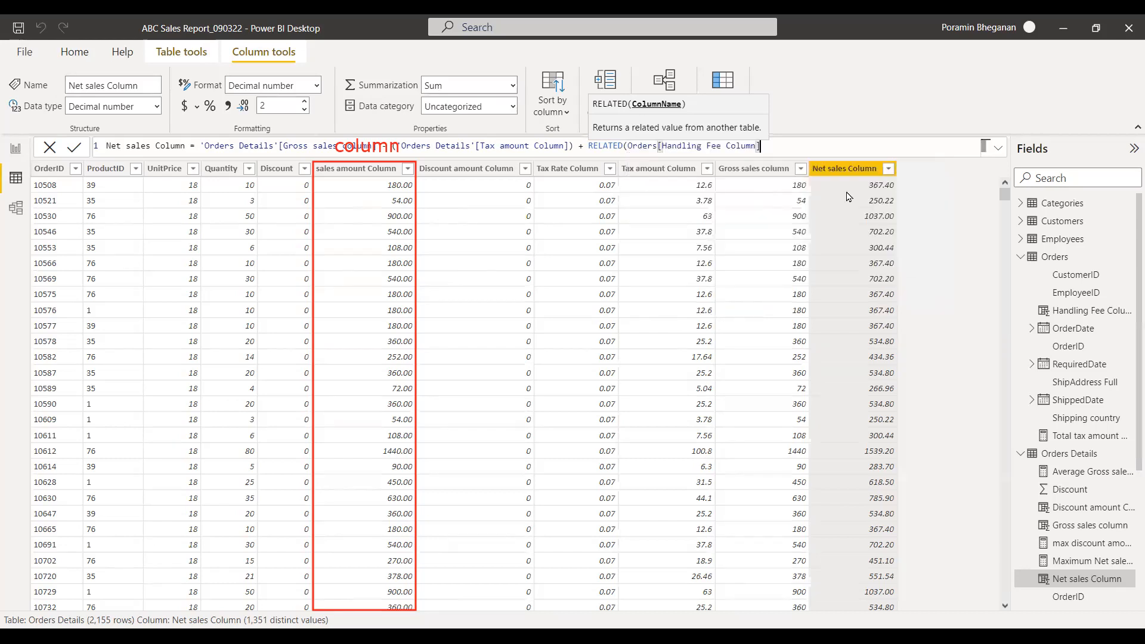
text())
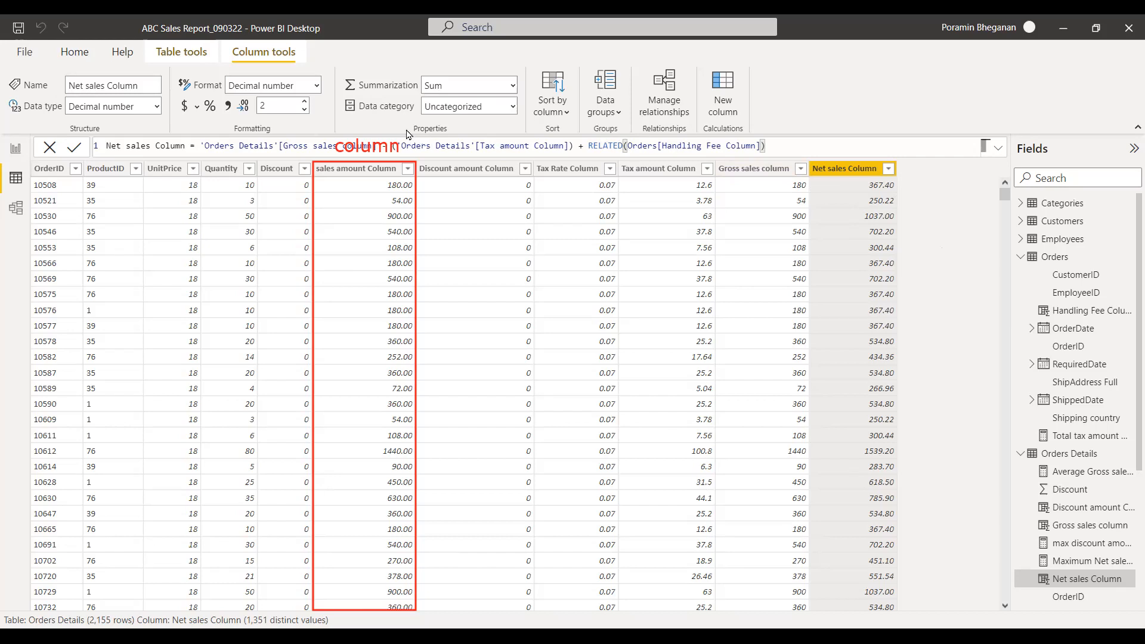
Add a calculated column to Orders Details with the formula Column = sum('Orders Details'[sales amount Column]).
click(176, 53)
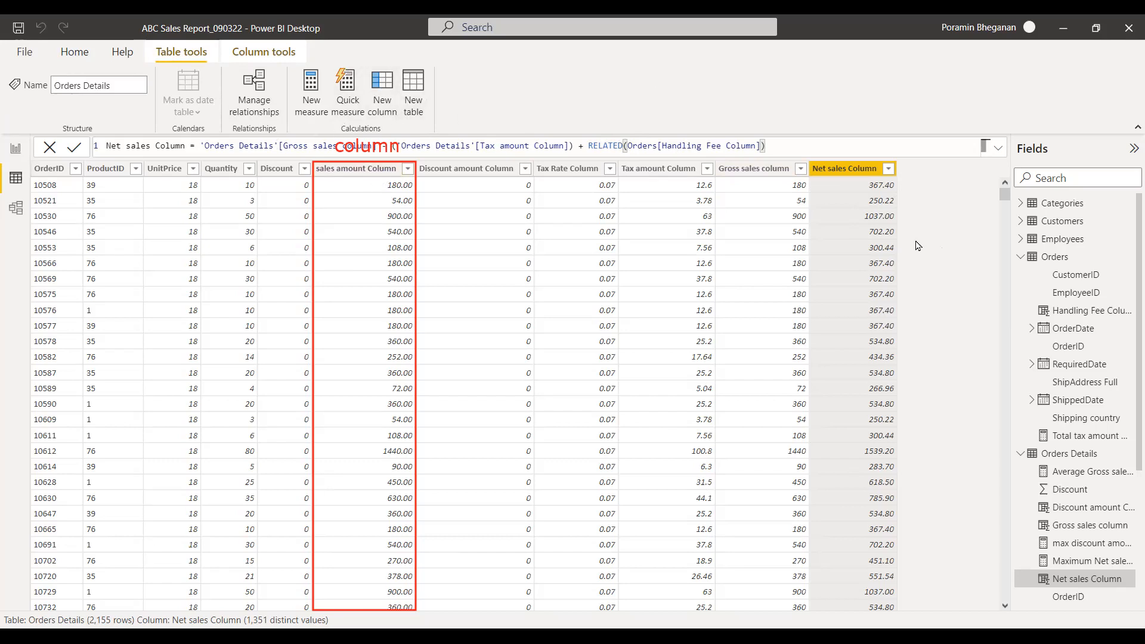
key(ctrl+s)
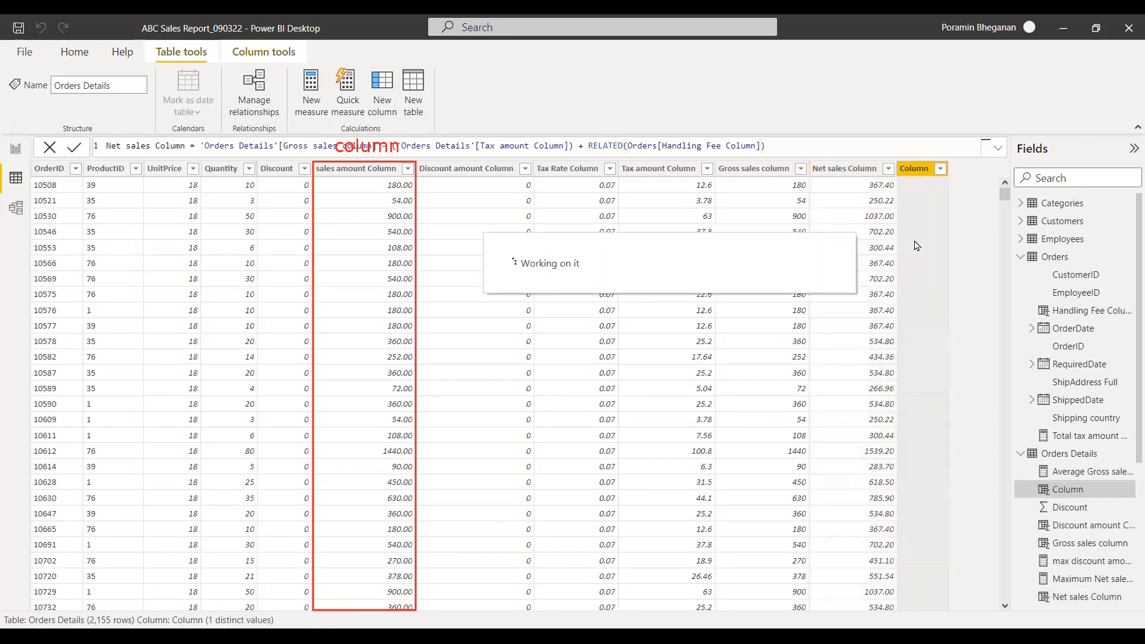
click(206, 152)
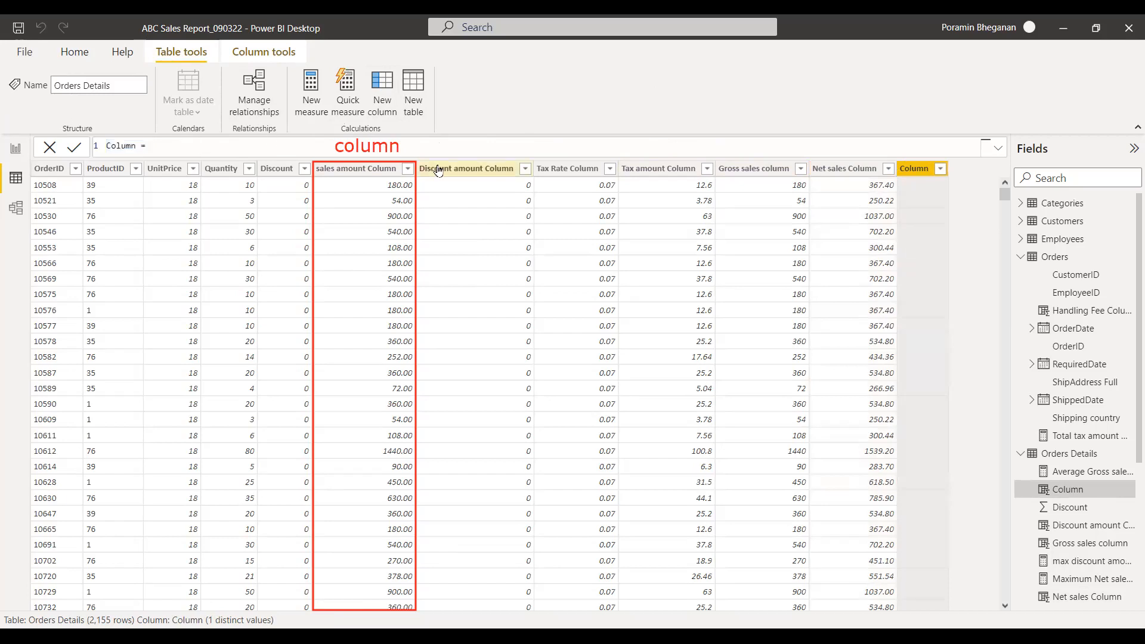
text(sum()
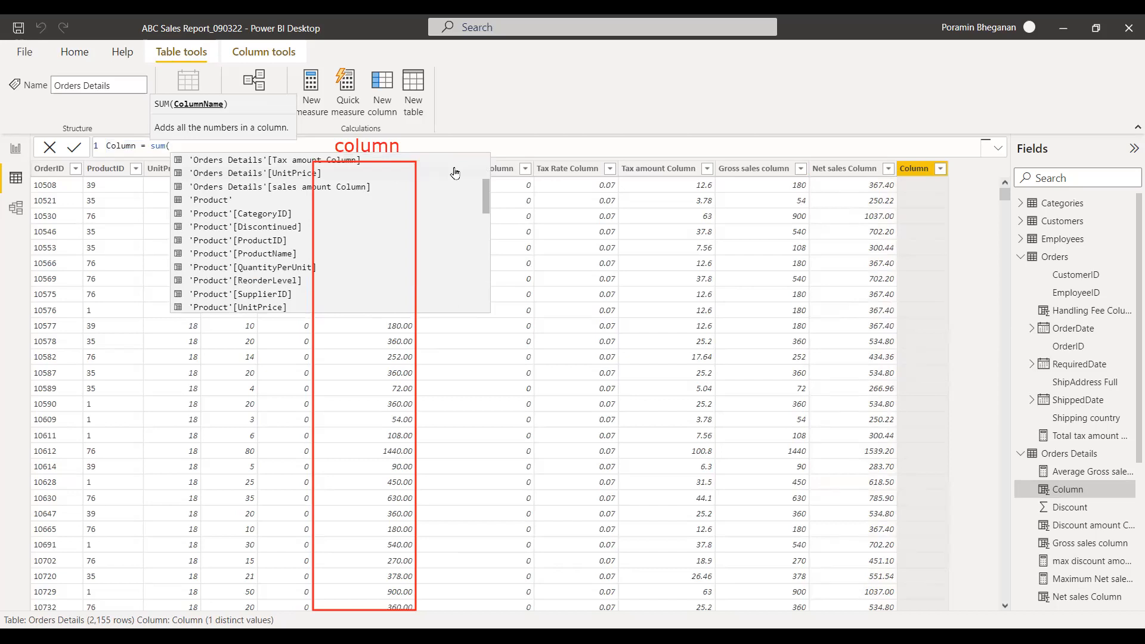
text(sales)
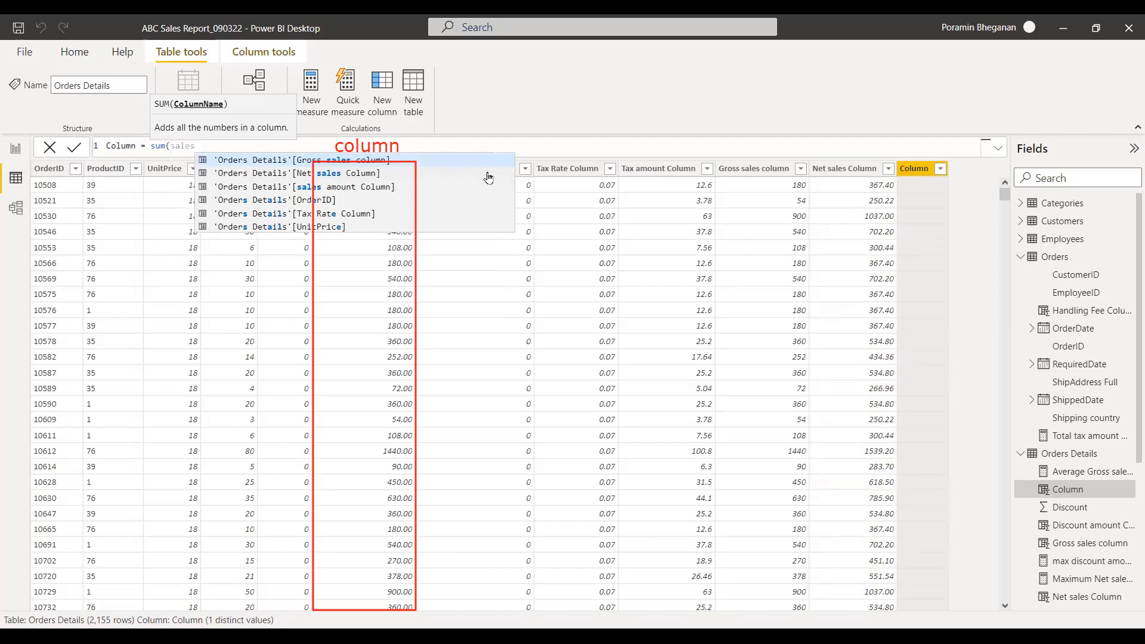
click(370, 186)
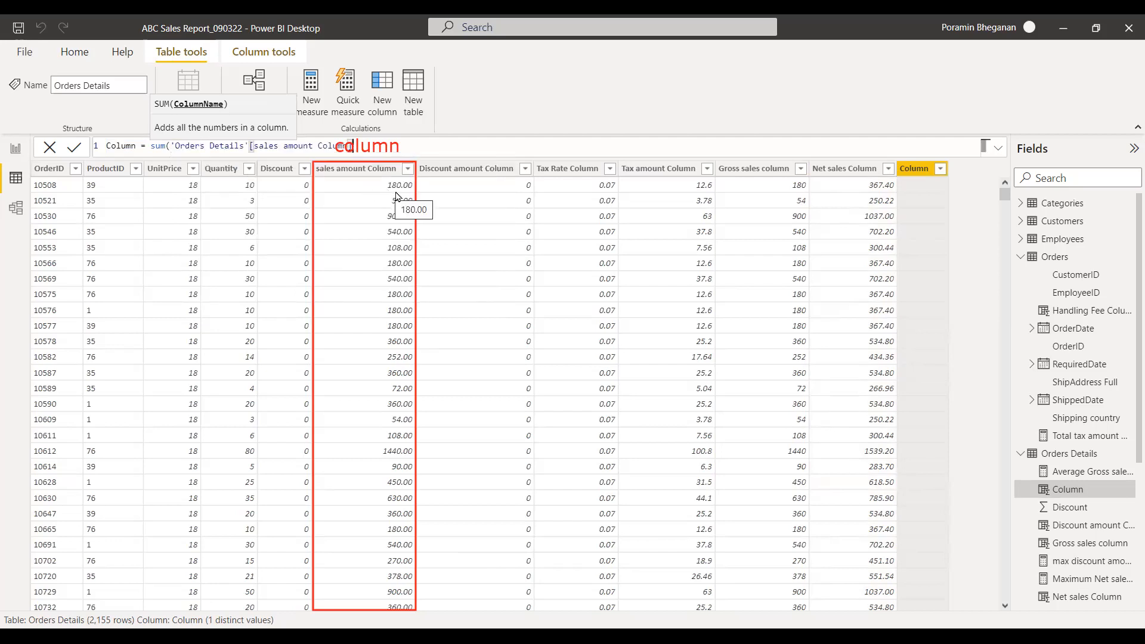
text())
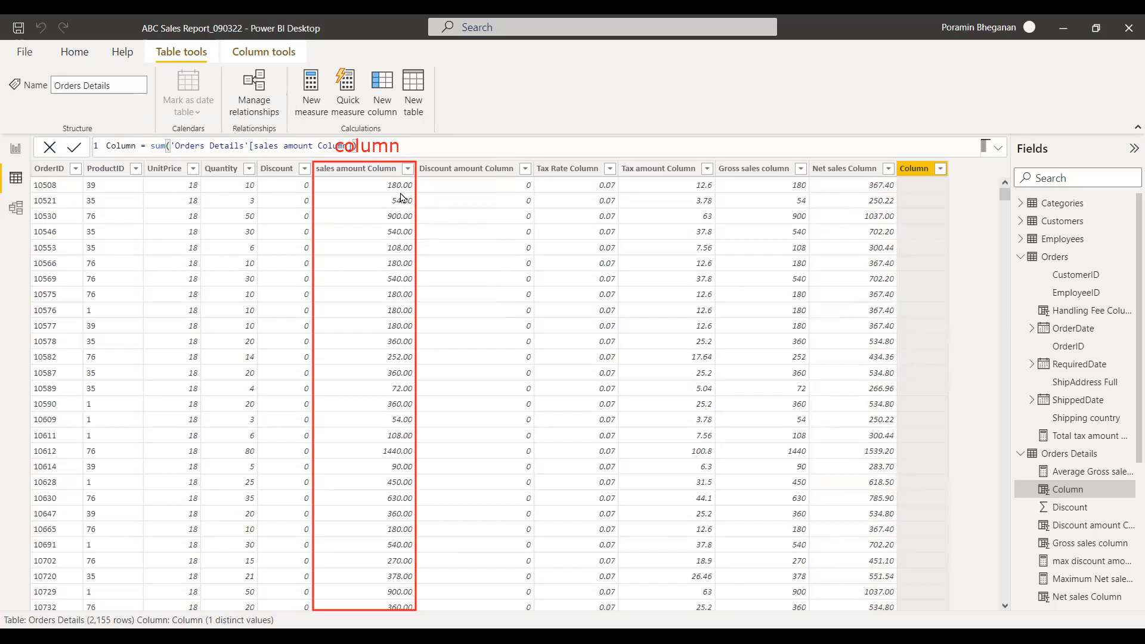
key(Return)
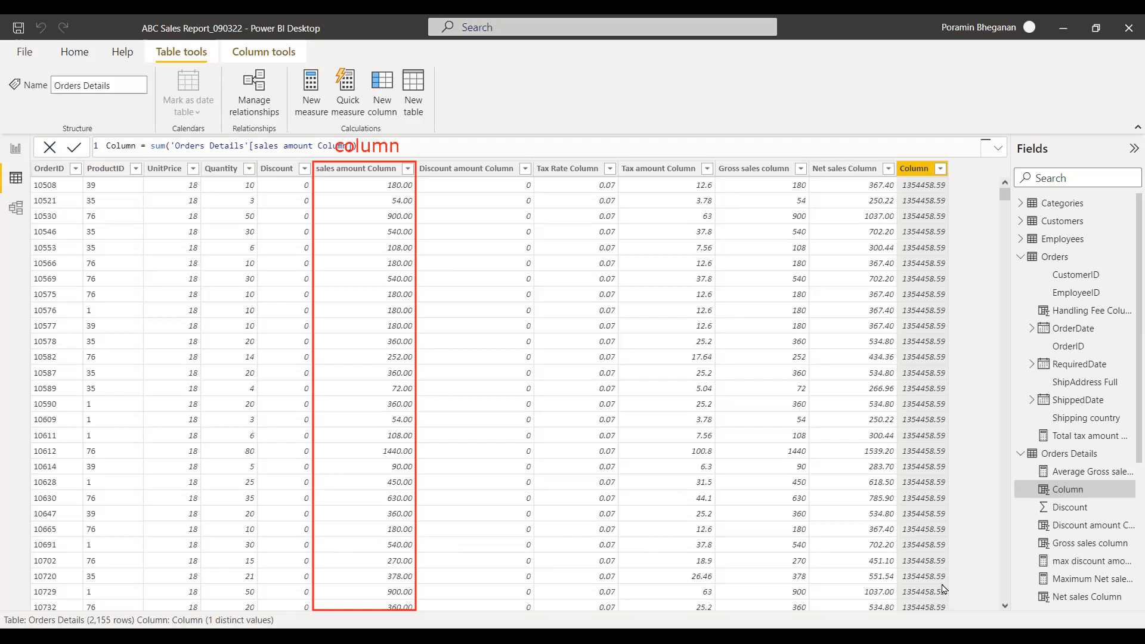
mouse_move(915, 169)
mouse_down()
mouse_move(950, 597)
mouse_move(920, 484)
mouse_move(962, 169)
mouse_up()
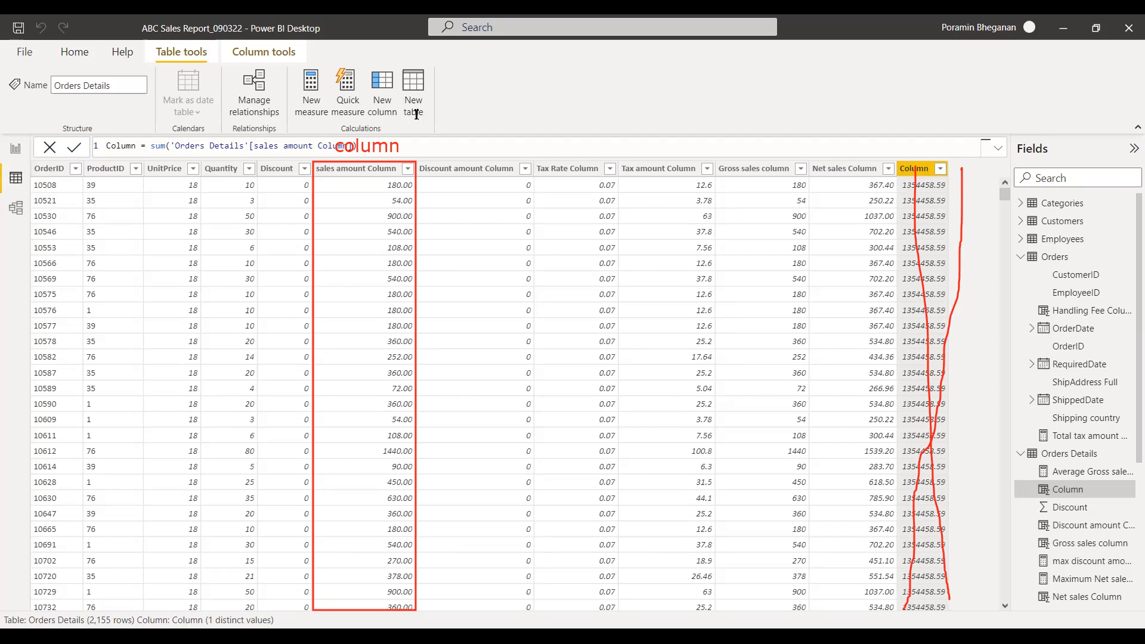
mouse_move(326, 76)
mouse_down()
mouse_move(299, 66)
mouse_move(323, 128)
mouse_move(330, 63)
mouse_up()
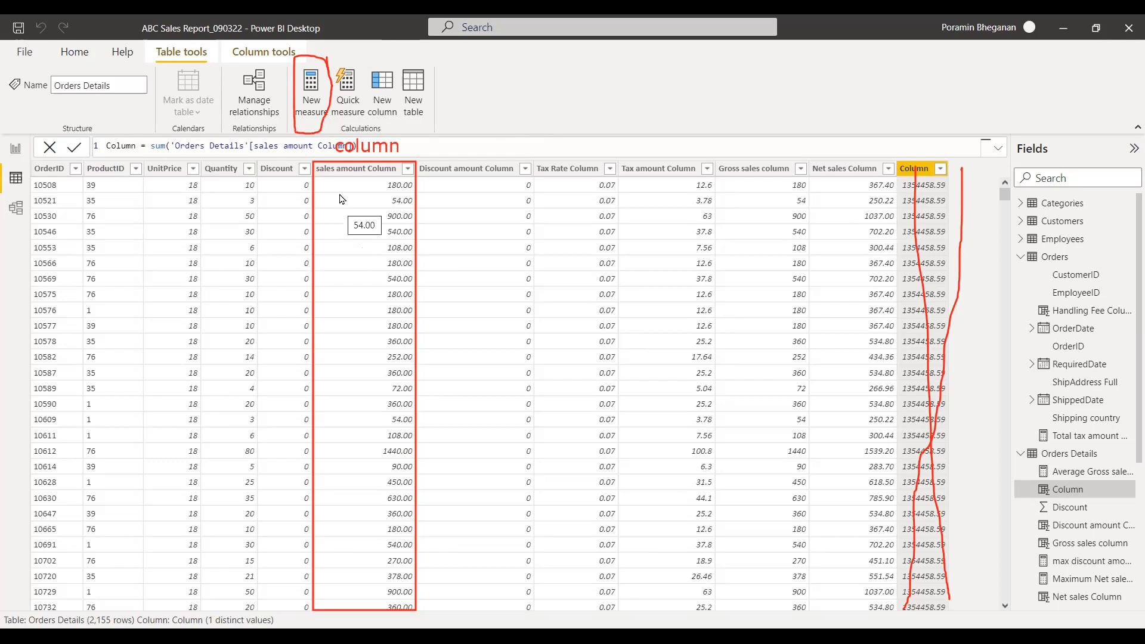
Create a new measure in Orders Details and name it test sum sales amount Measure.
click(318, 89)
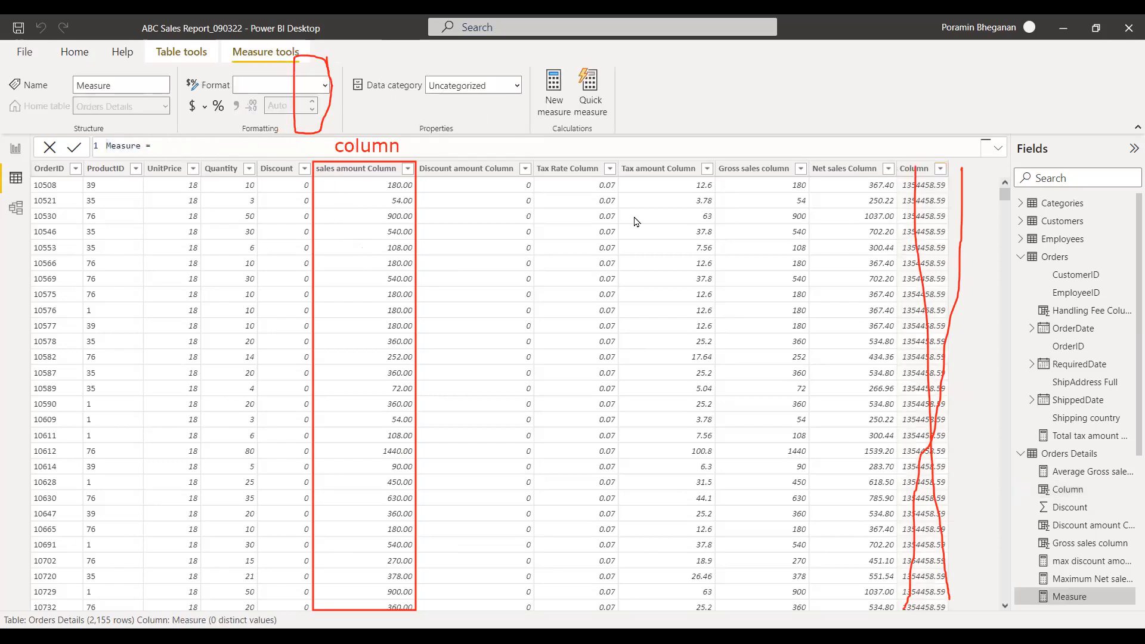
key(Home)
text(test sales amop)
key(BackSpace)
text(unt)
key(Home)
key(Right)
key(Right)
key(Right)
key(Right)
key(Right)
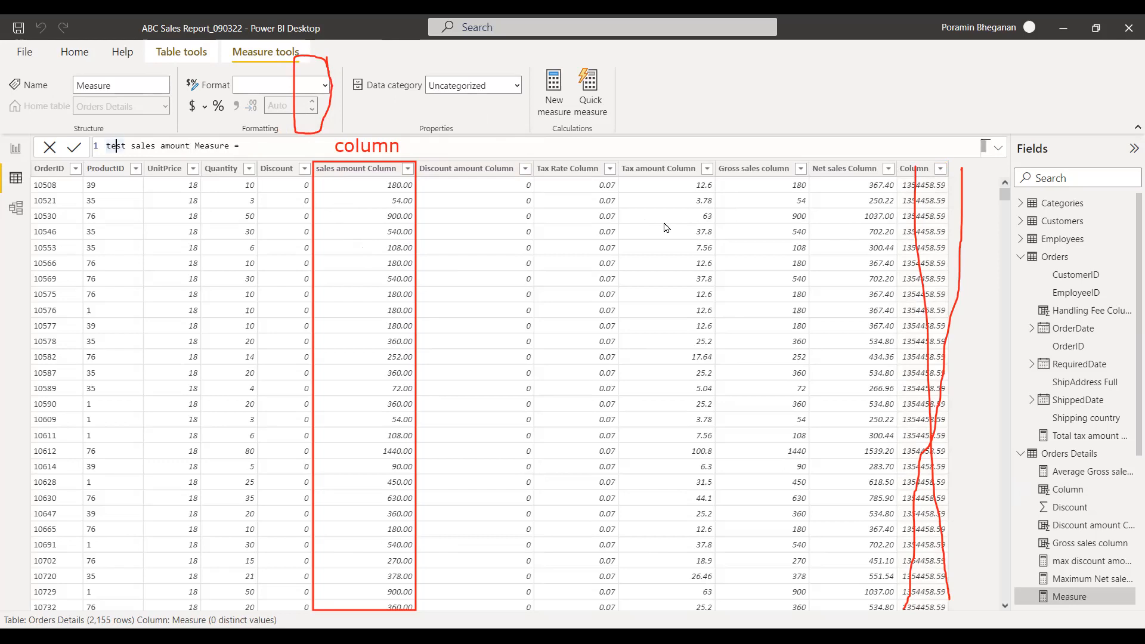
text(sum )
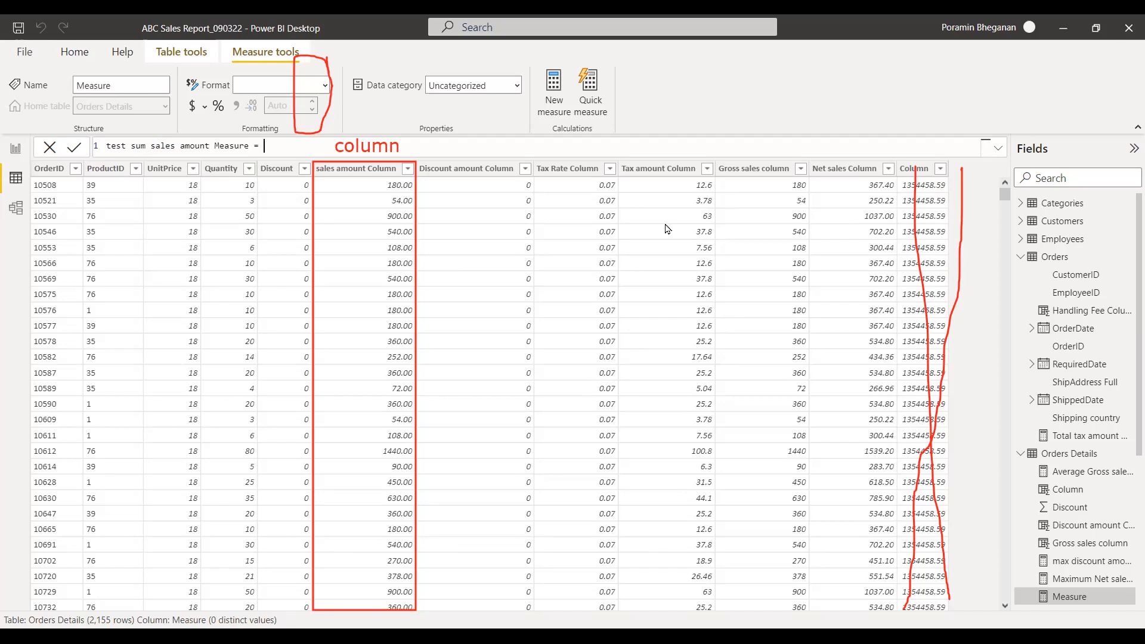
text(sum()
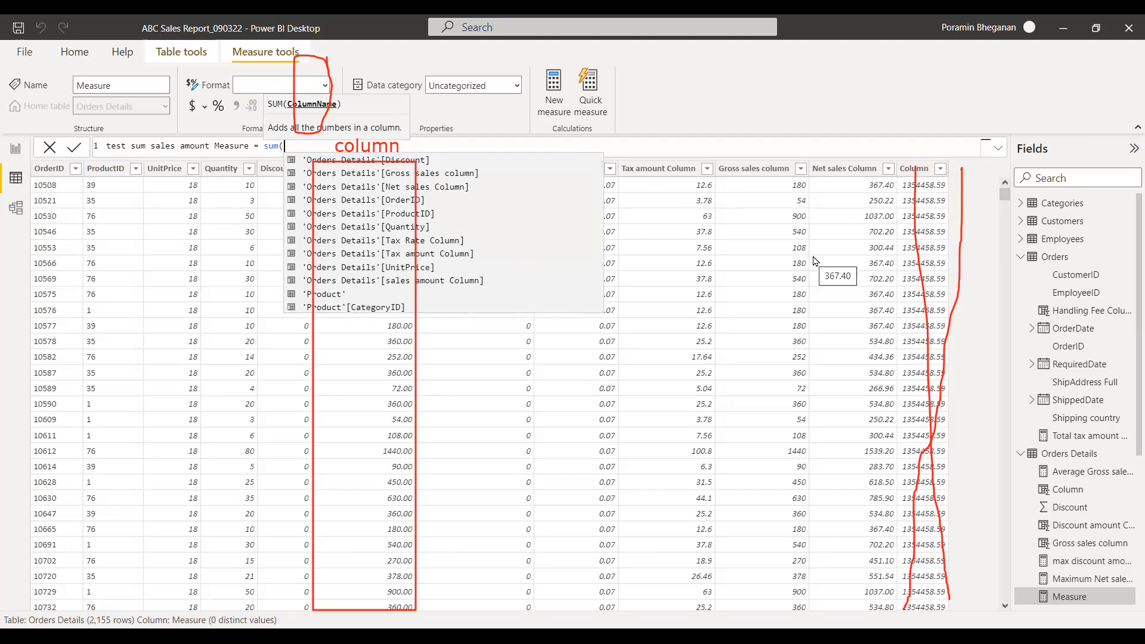
Define the new measure as sum('Orders Details'[sales amount Column]) and commit the formula.
text(sales)
key(Down)
key(Down)
key(Tab)
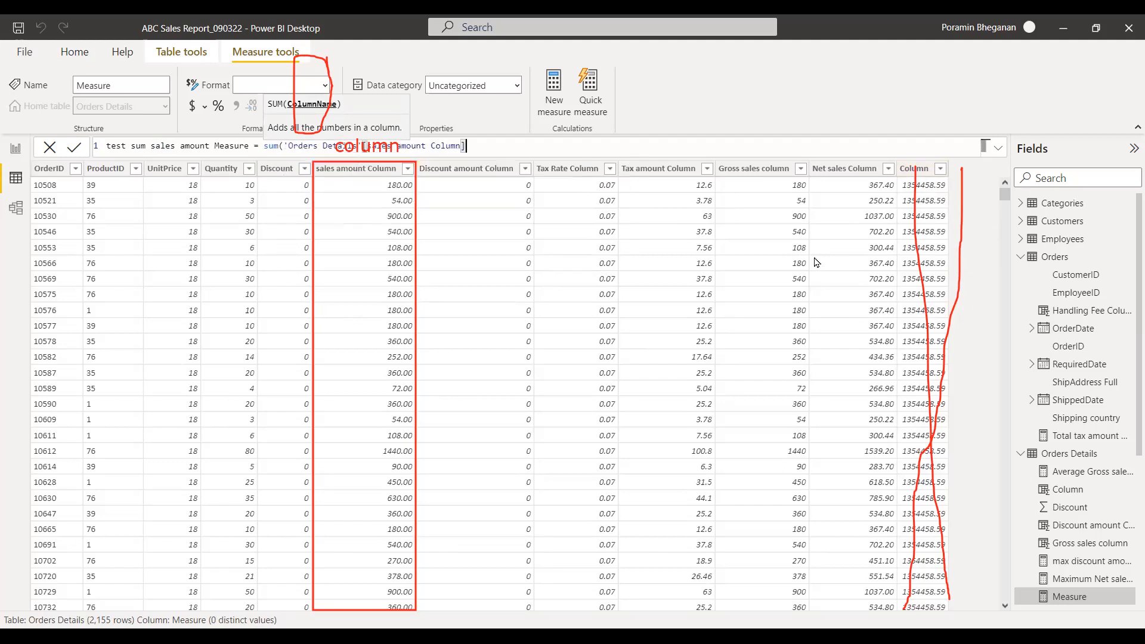
text())
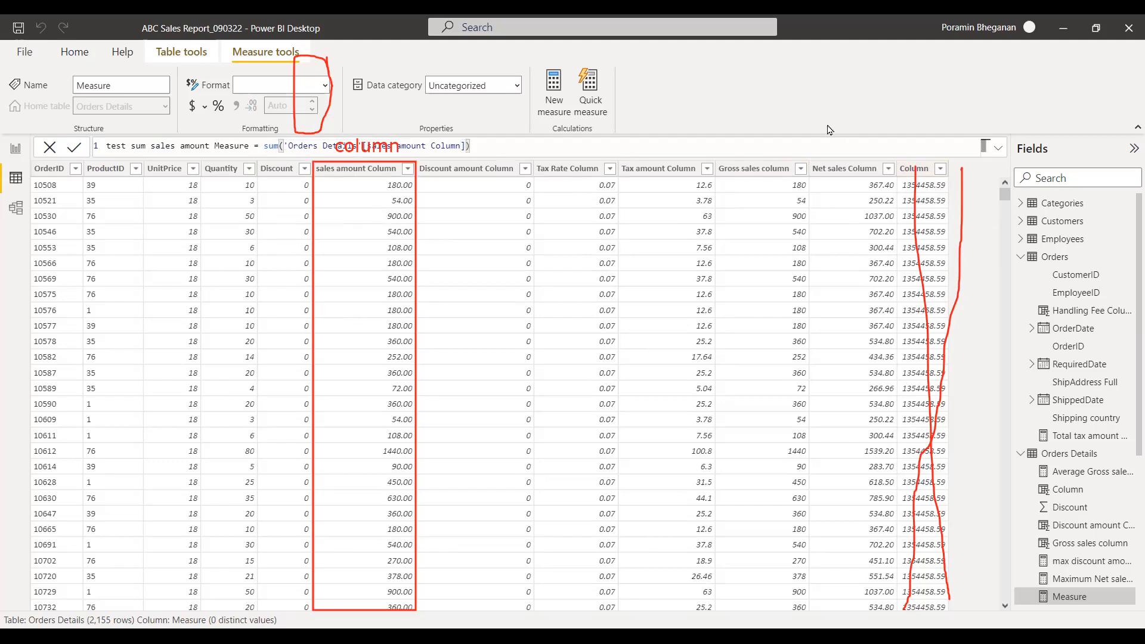
click(384, 145)
key(Return)
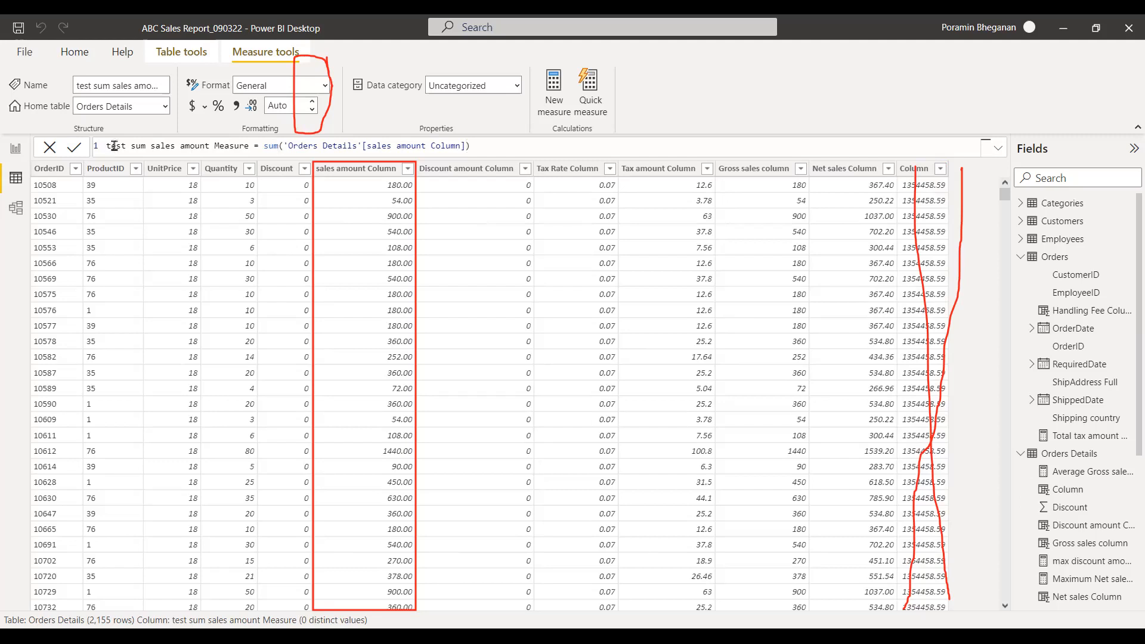
Collapse the Orders fields, widen the field list to show full names, and examine the test sum sales amount Measure against the table columns.
click(1022, 259)
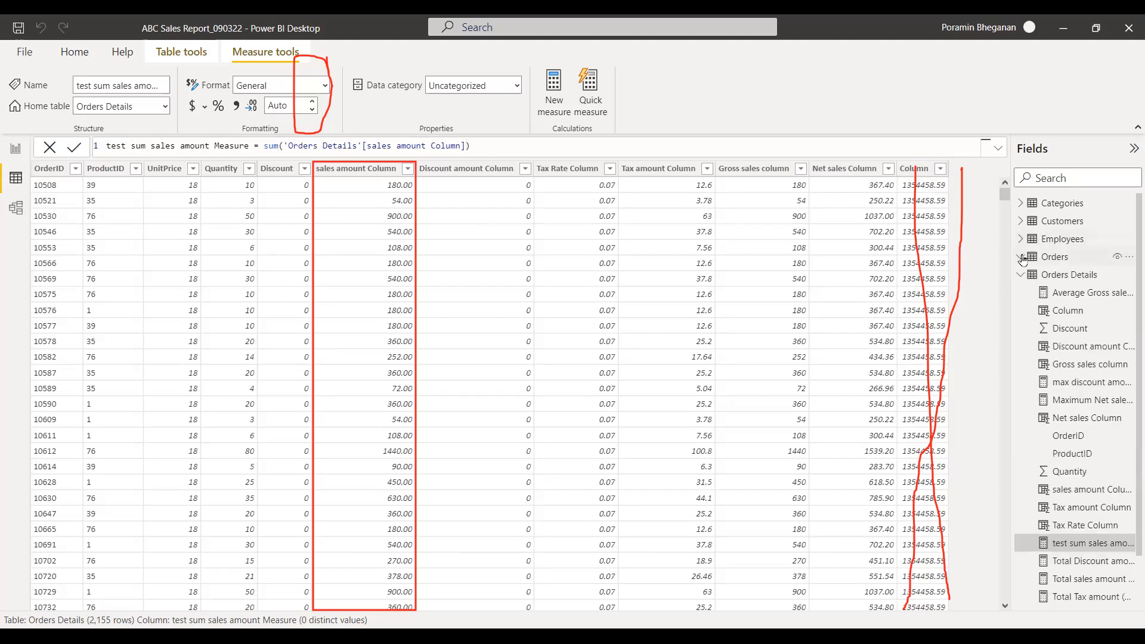
click(1065, 276)
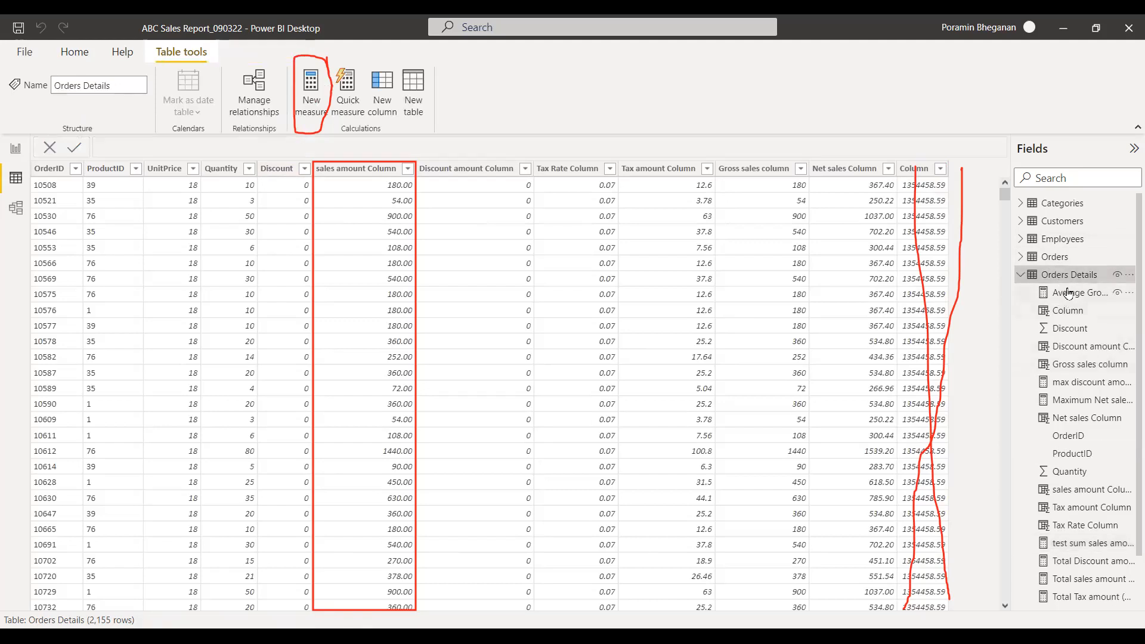
scroll(1129, 358, down, 1)
scroll(1127, 352, down, 1)
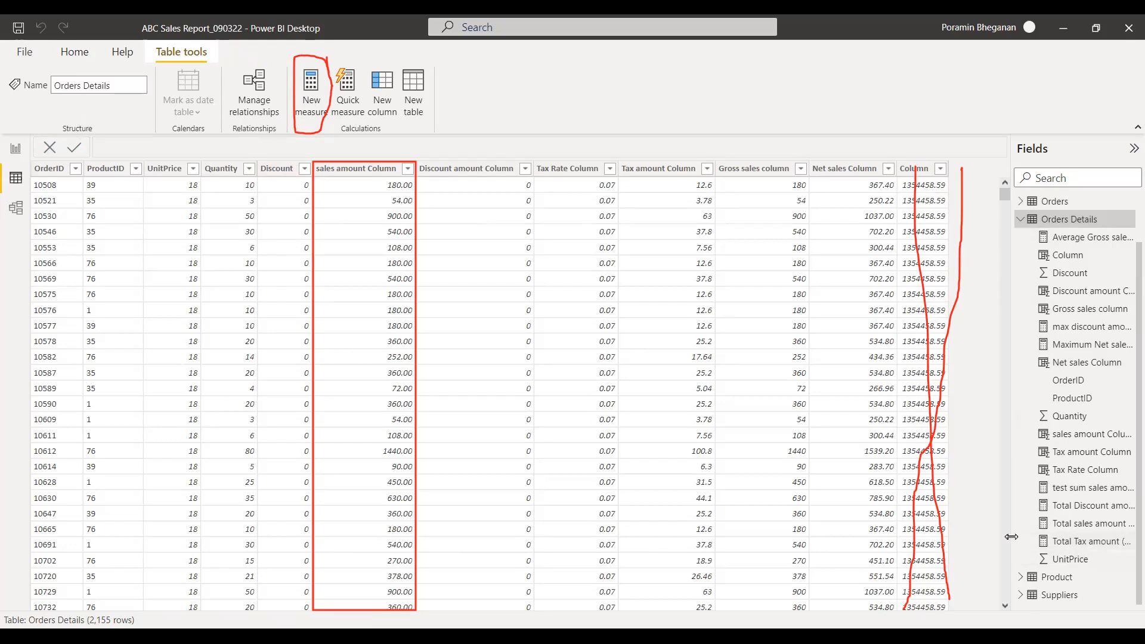
drag(1011, 542, 936, 540)
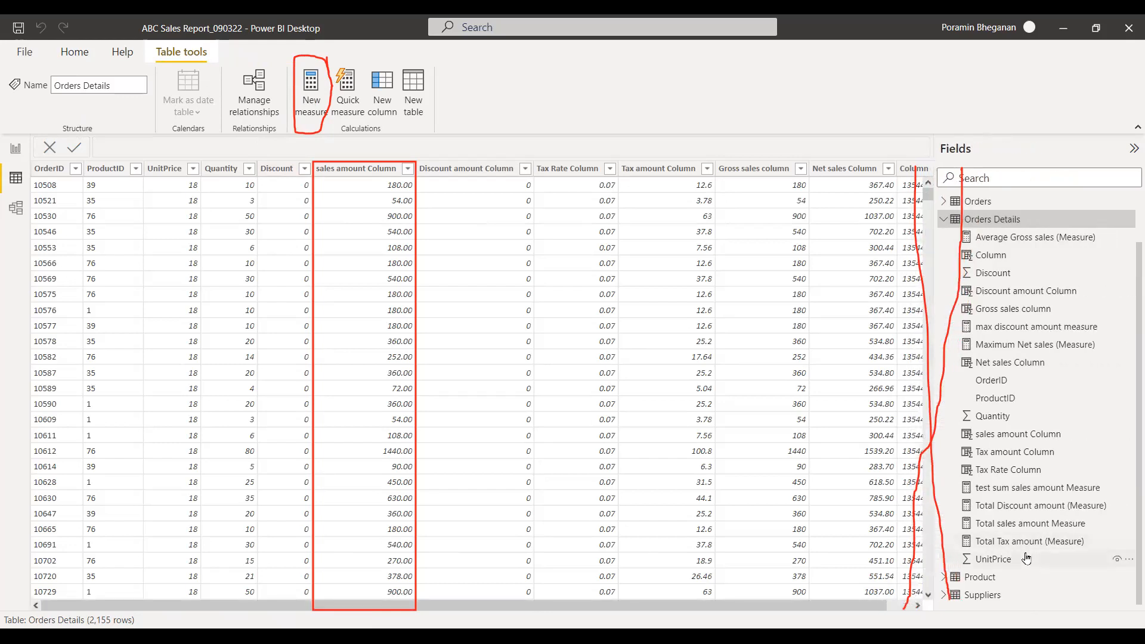
click(1051, 490)
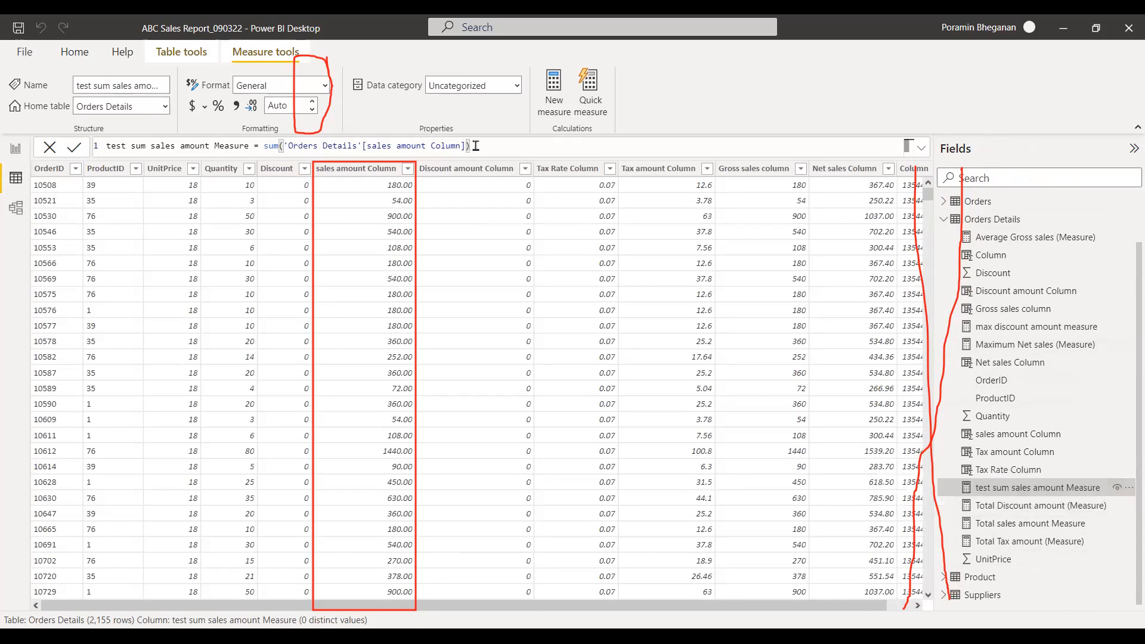
drag(874, 605, 901, 601)
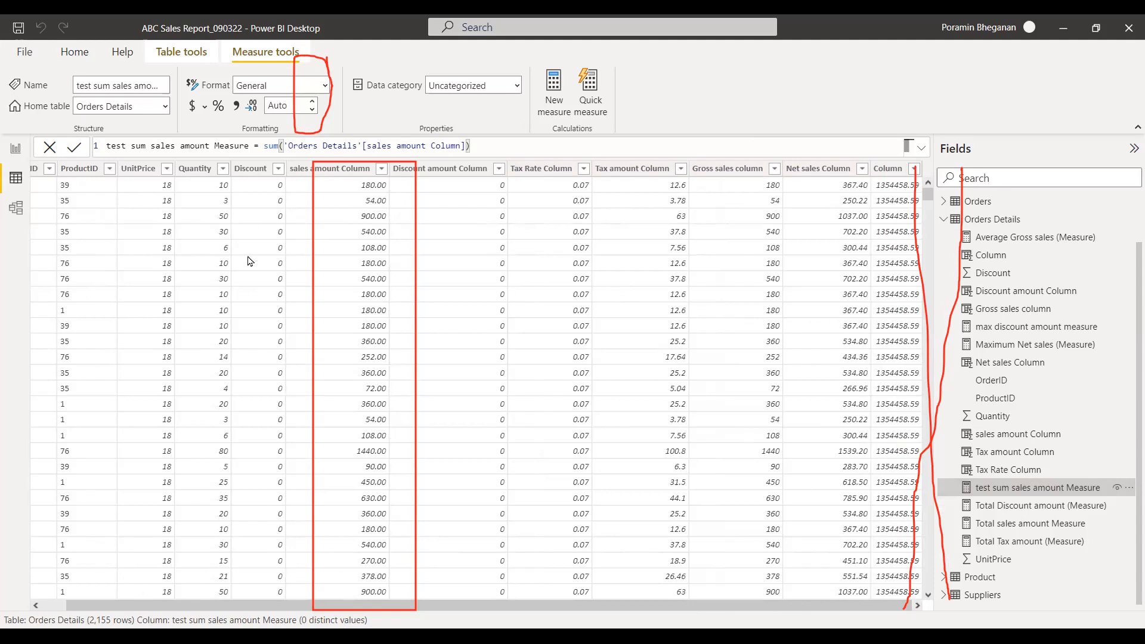
drag(337, 605, 311, 607)
Add an empty card visual to Page 3 of the report, placing it below the Average Gross sales card.
click(16, 148)
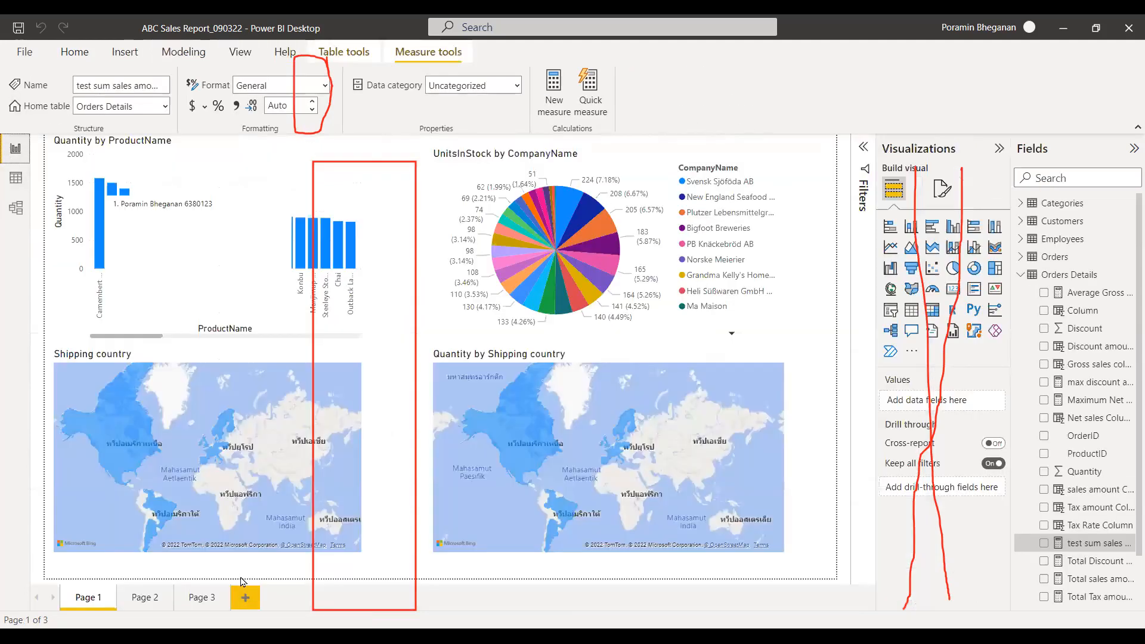
click(202, 598)
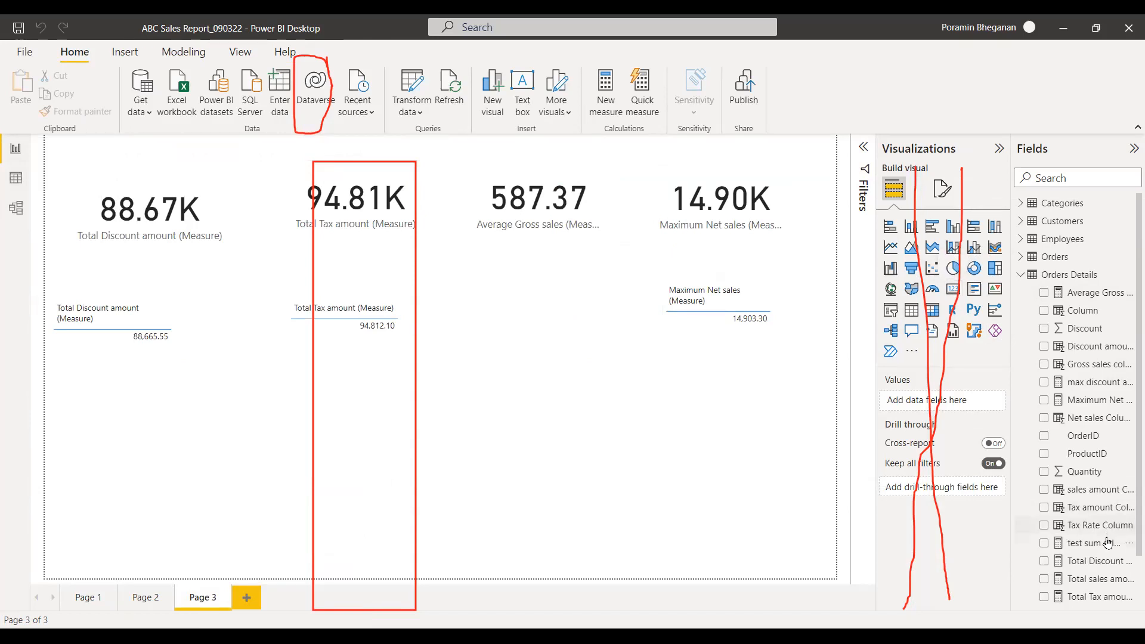
drag(1012, 511, 935, 515)
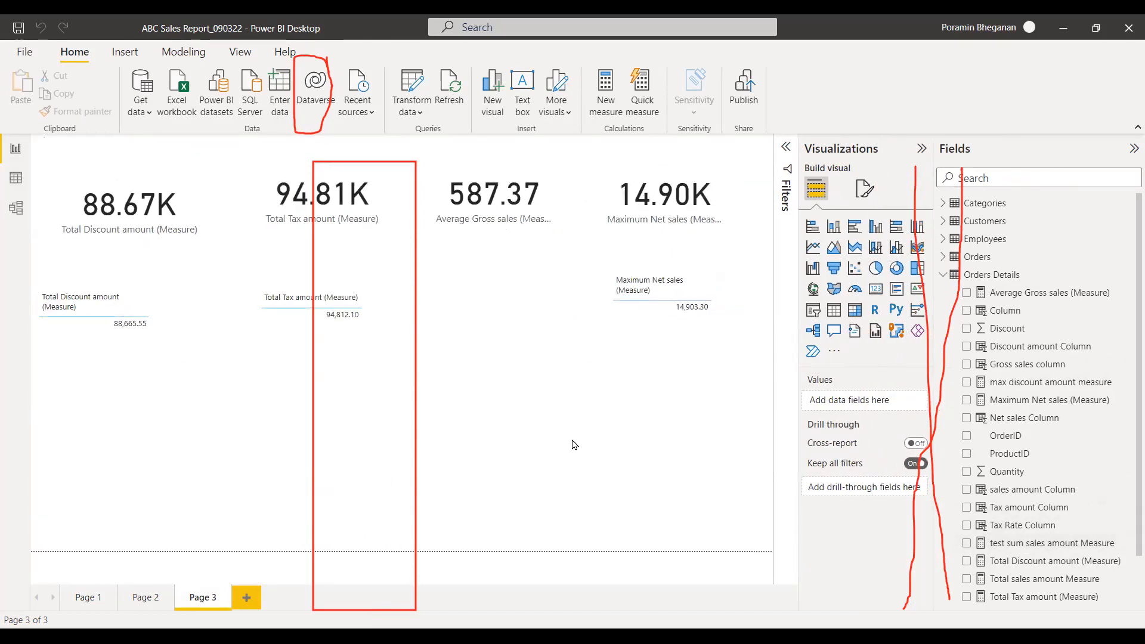
click(876, 289)
drag(71, 446, 560, 421)
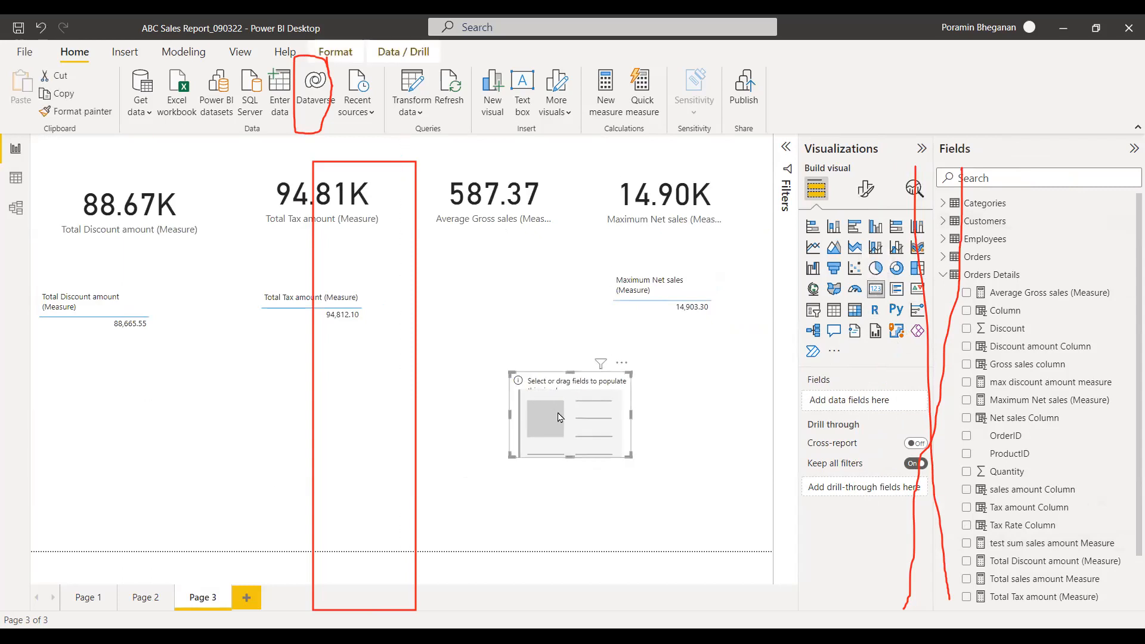
Show the test sum sales amount Measure in the empty card.
click(967, 544)
click(966, 544)
click(967, 544)
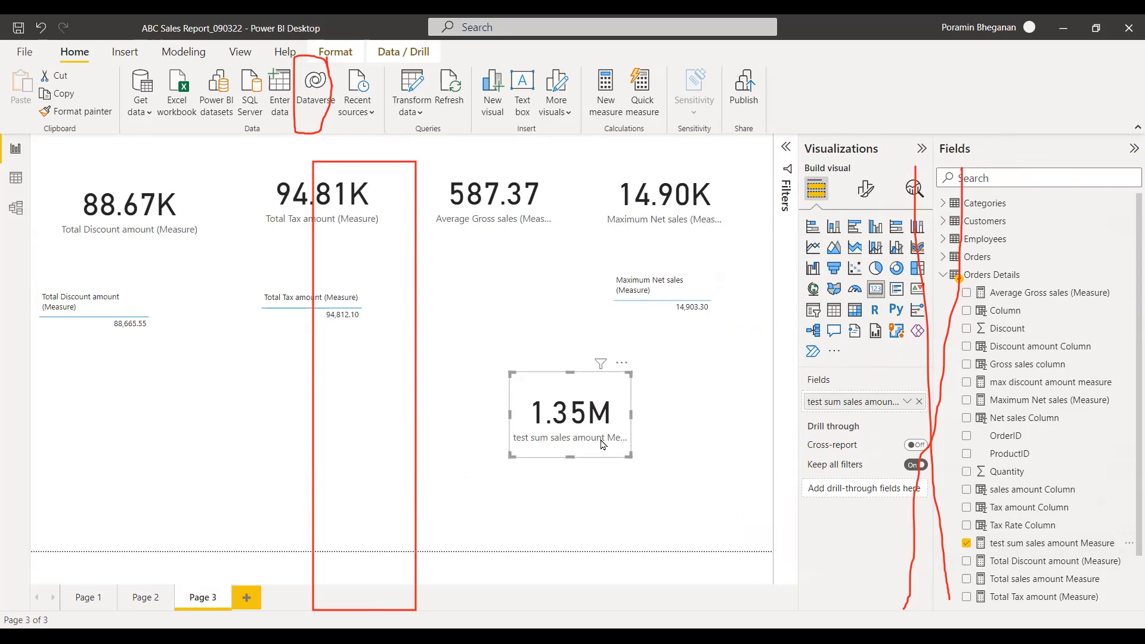
Delete the calculated column named Column from the Orders Details table and slightly widen the Net sales Column.
click(13, 179)
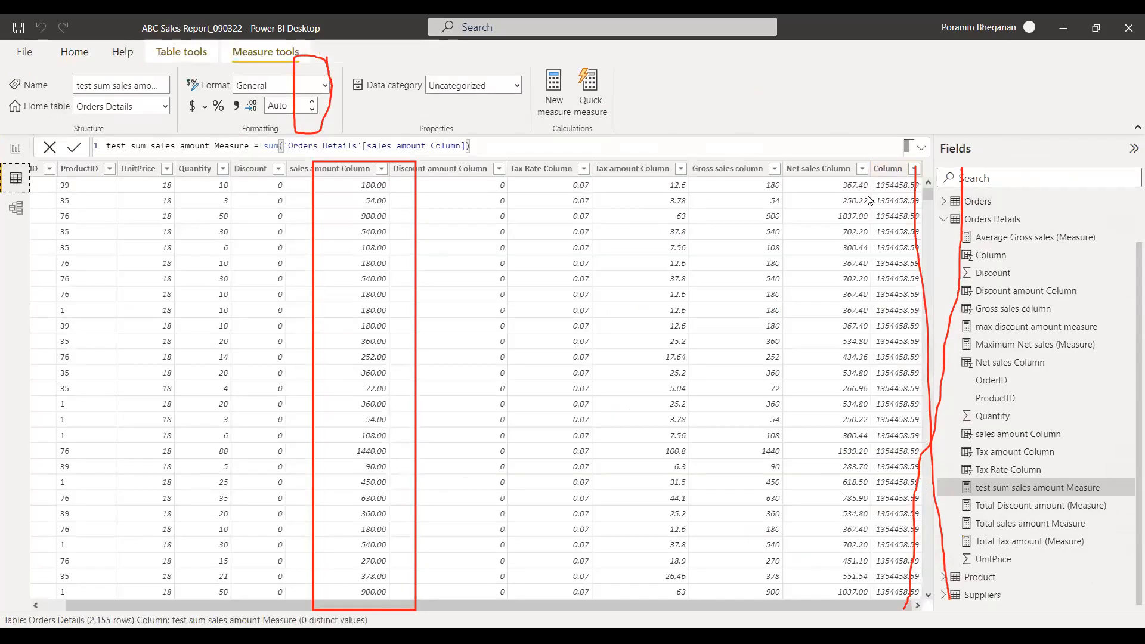
click(853, 169)
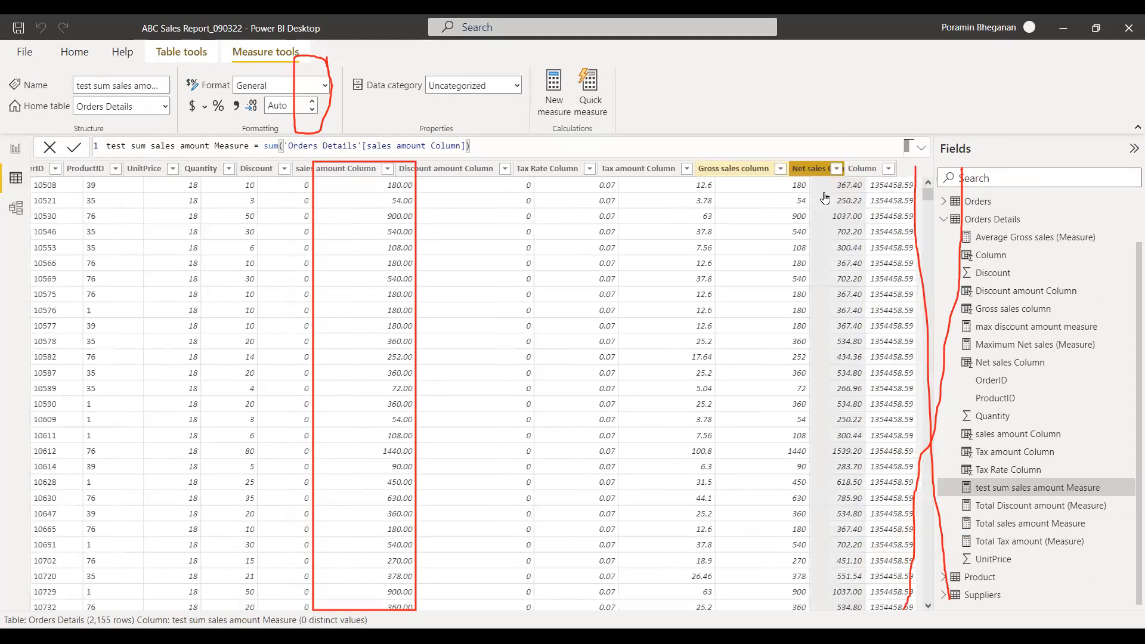
click(894, 169)
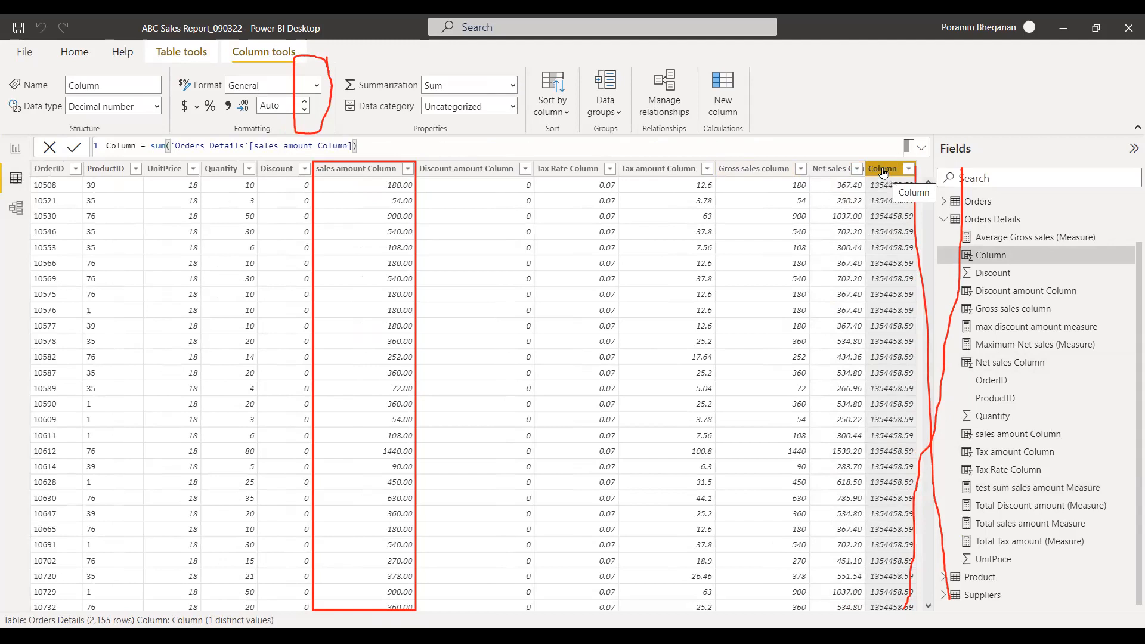
right_click(884, 172)
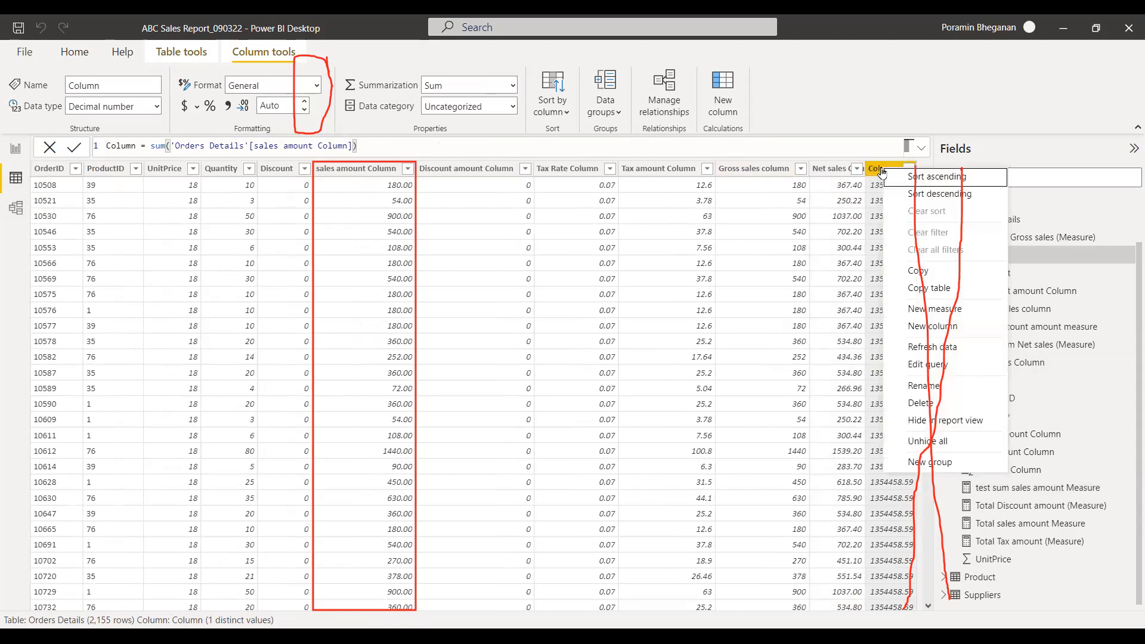
click(949, 403)
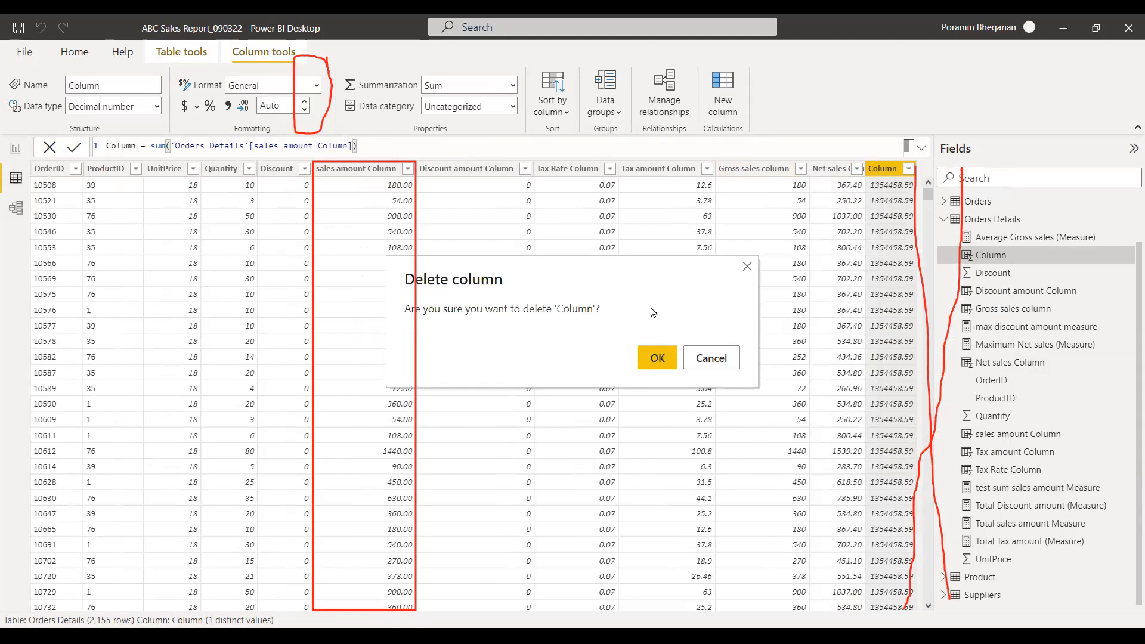
drag(649, 290, 695, 253)
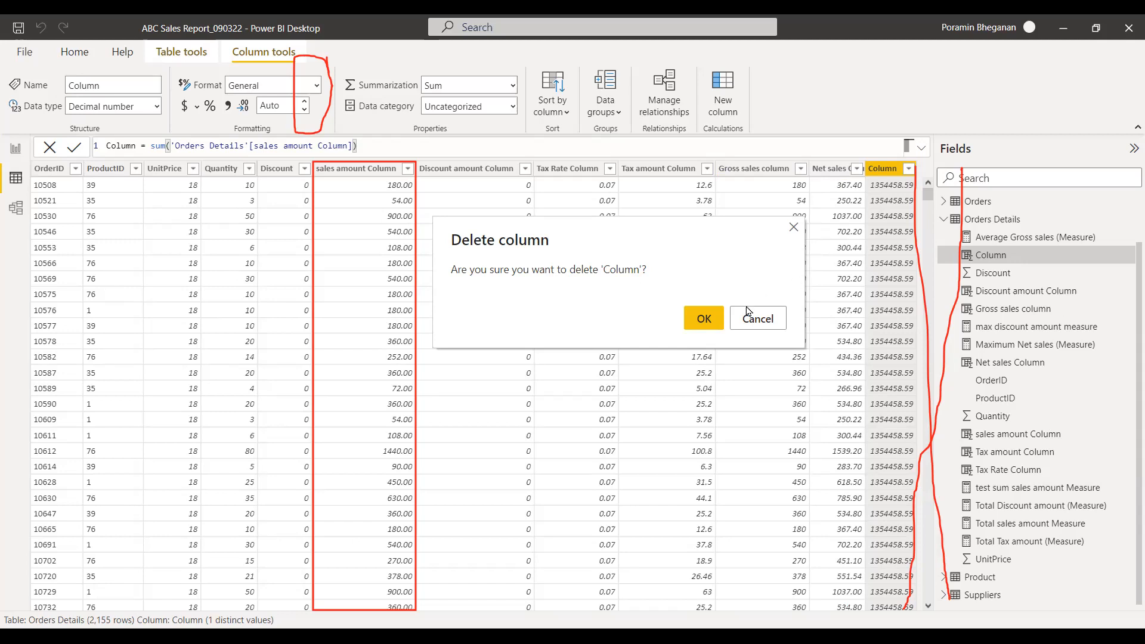
click(694, 327)
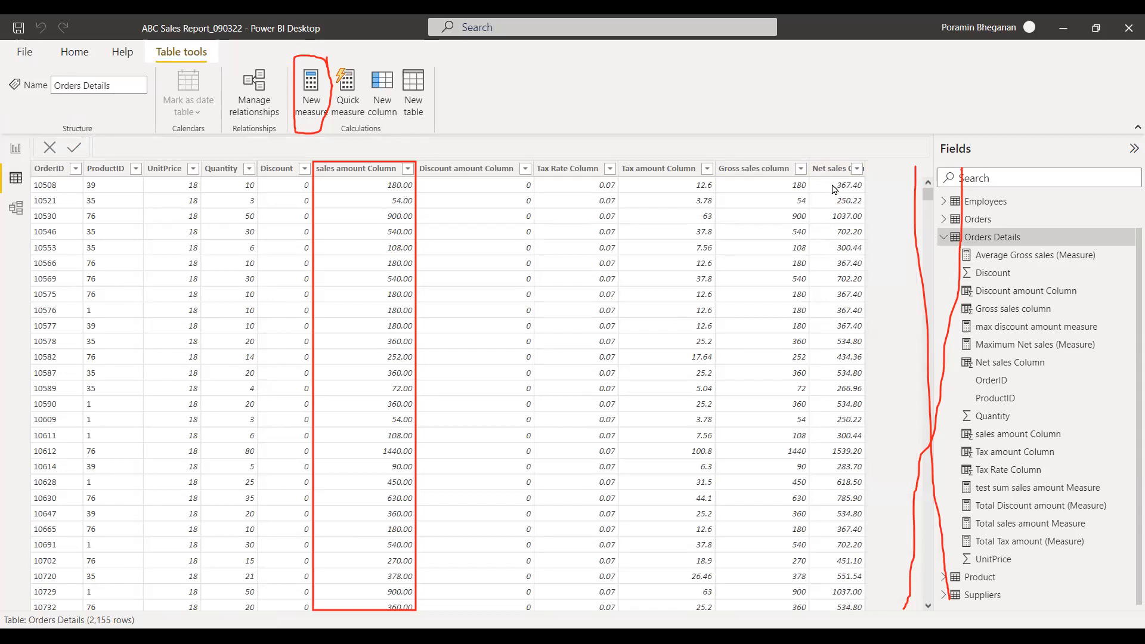
drag(865, 169, 877, 165)
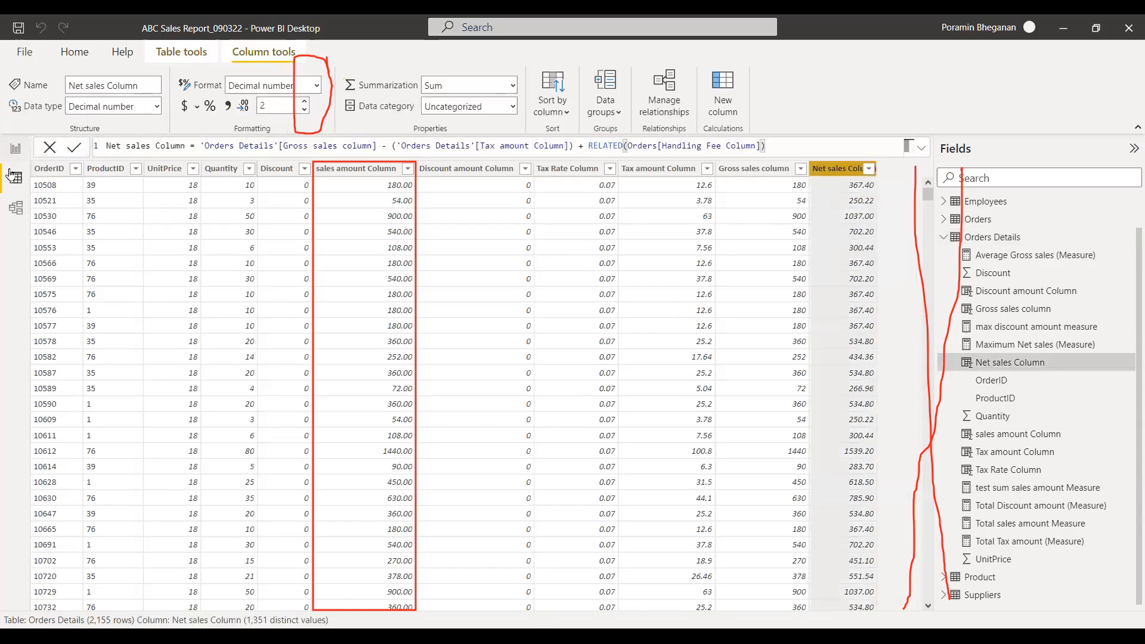
Add a card showing Net sales Column to Page 3, beside the test sum sales amount card, and enlarge it.
click(16, 148)
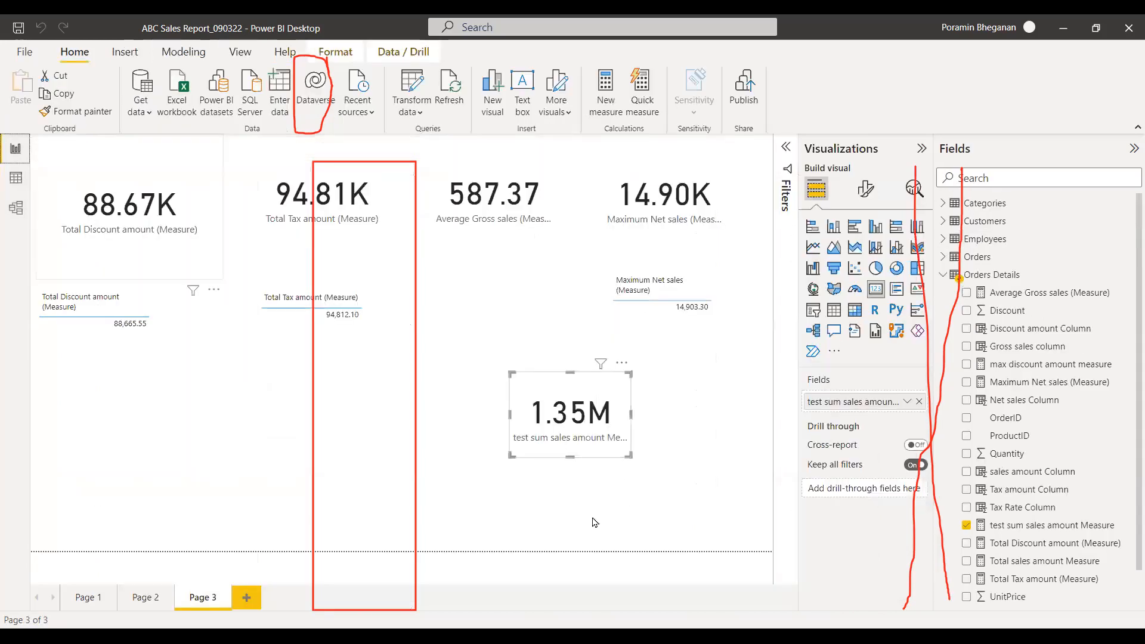
click(525, 517)
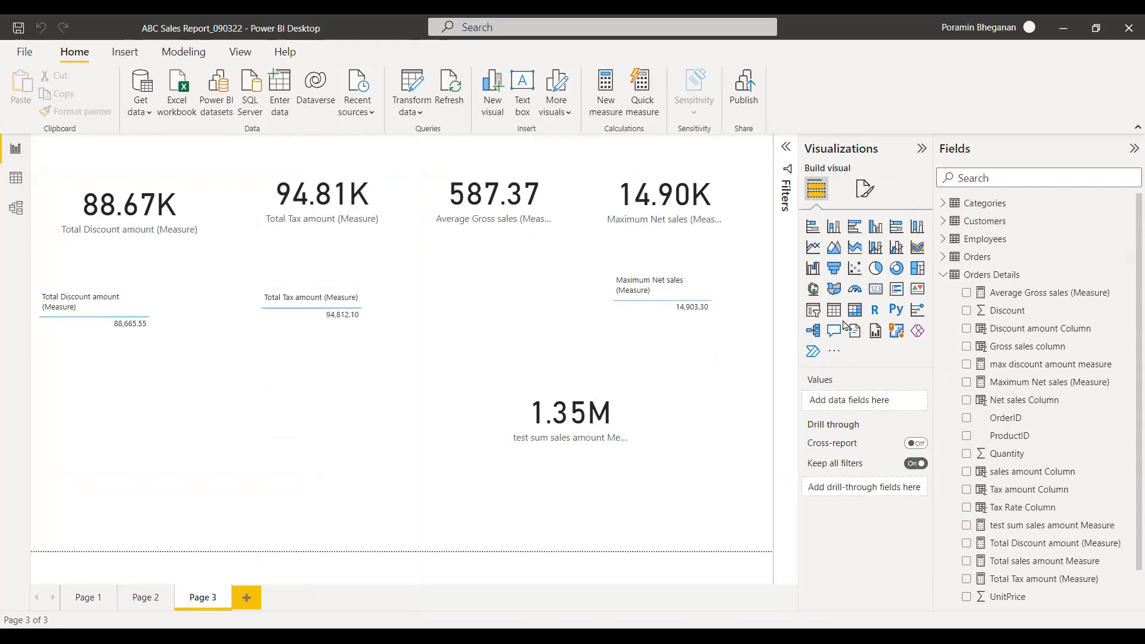
click(876, 288)
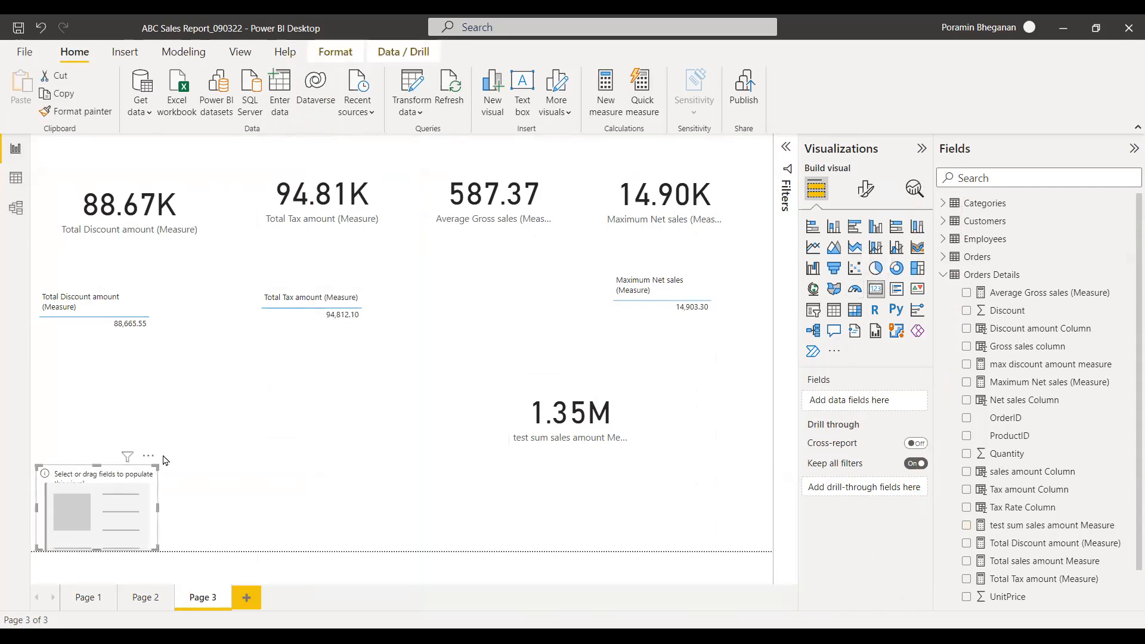
drag(107, 489, 269, 404)
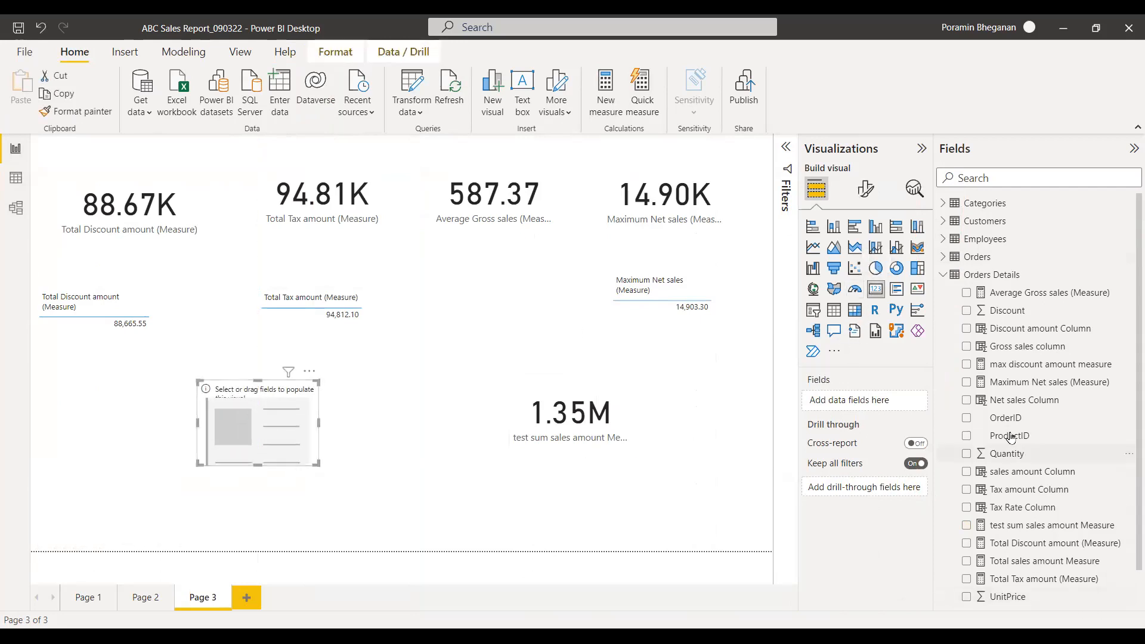
click(967, 400)
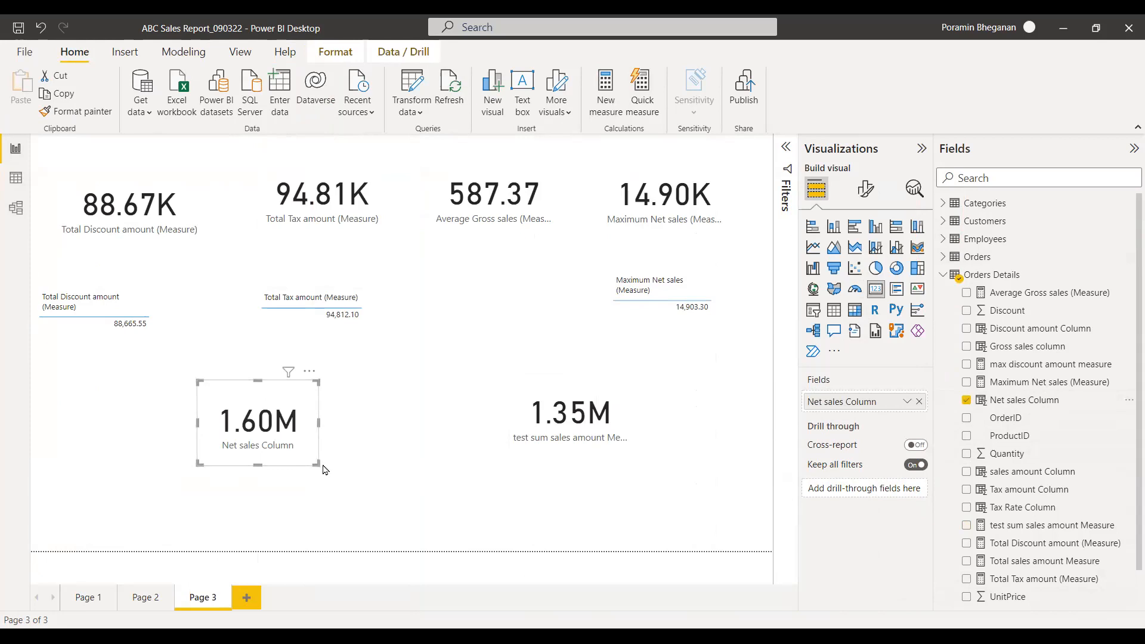
drag(319, 464, 416, 487)
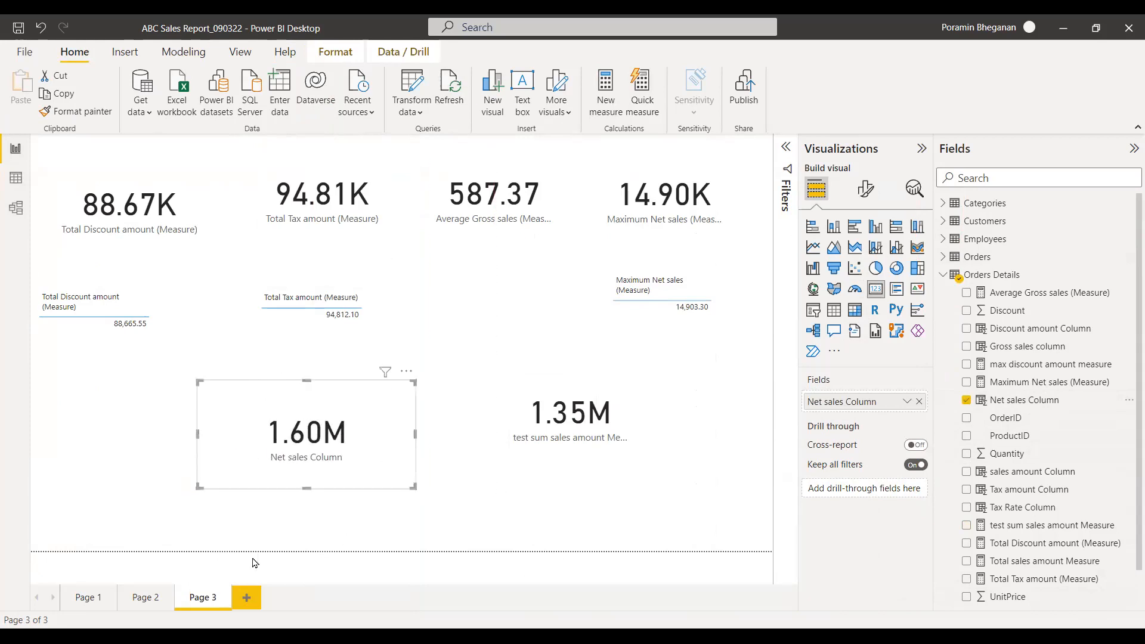
Check the Net sales Column in the data table, and delete its card from Page 3.
click(16, 179)
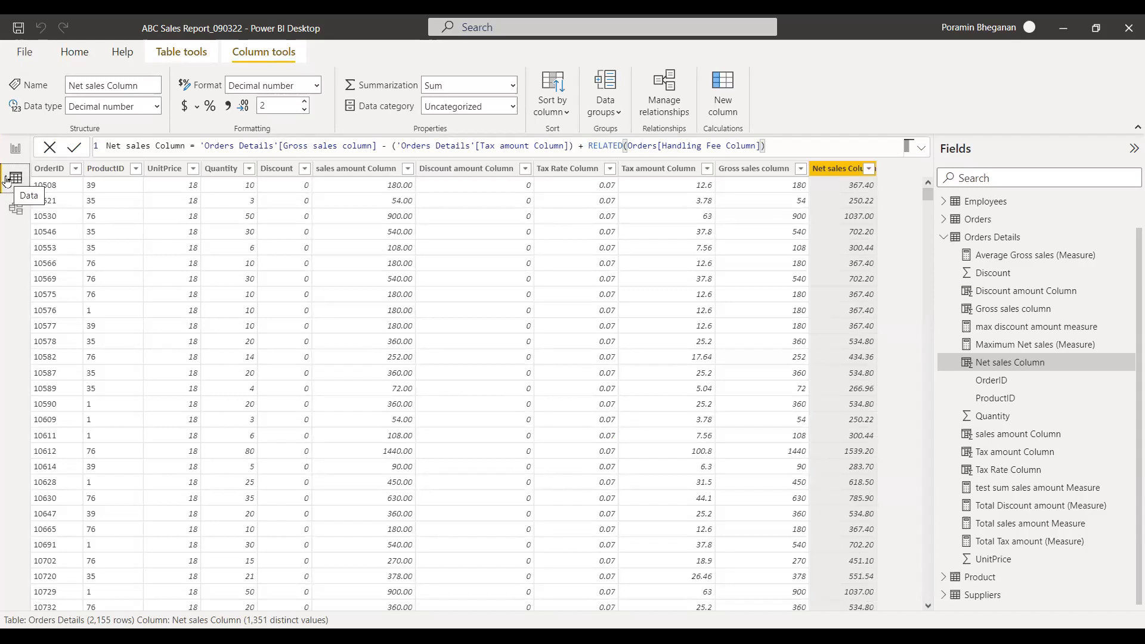
click(17, 147)
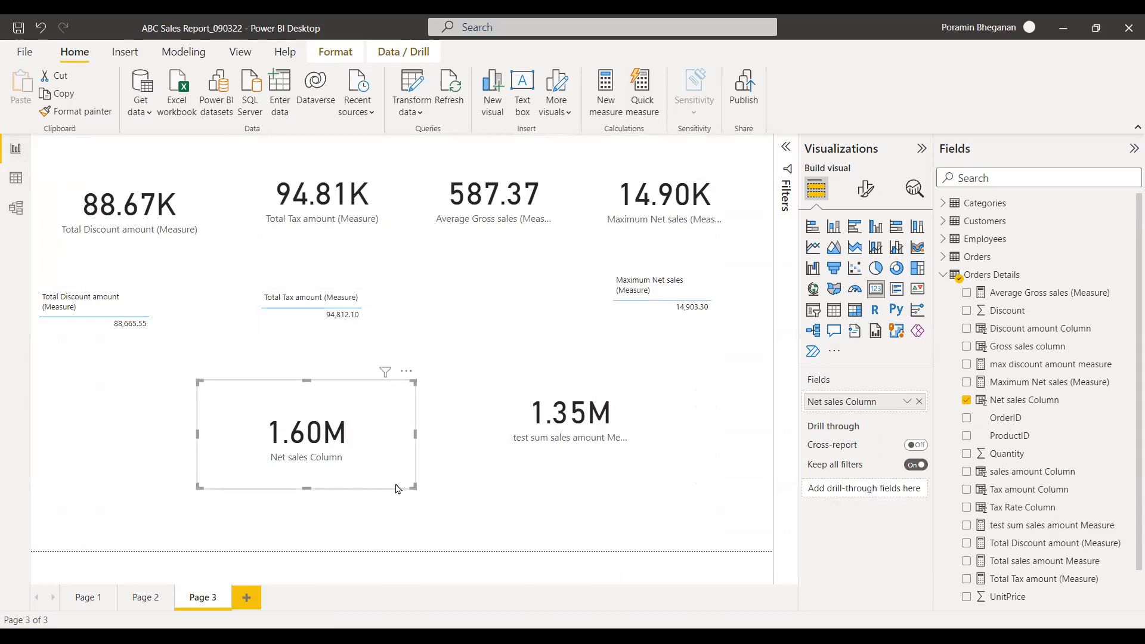
key(Delete)
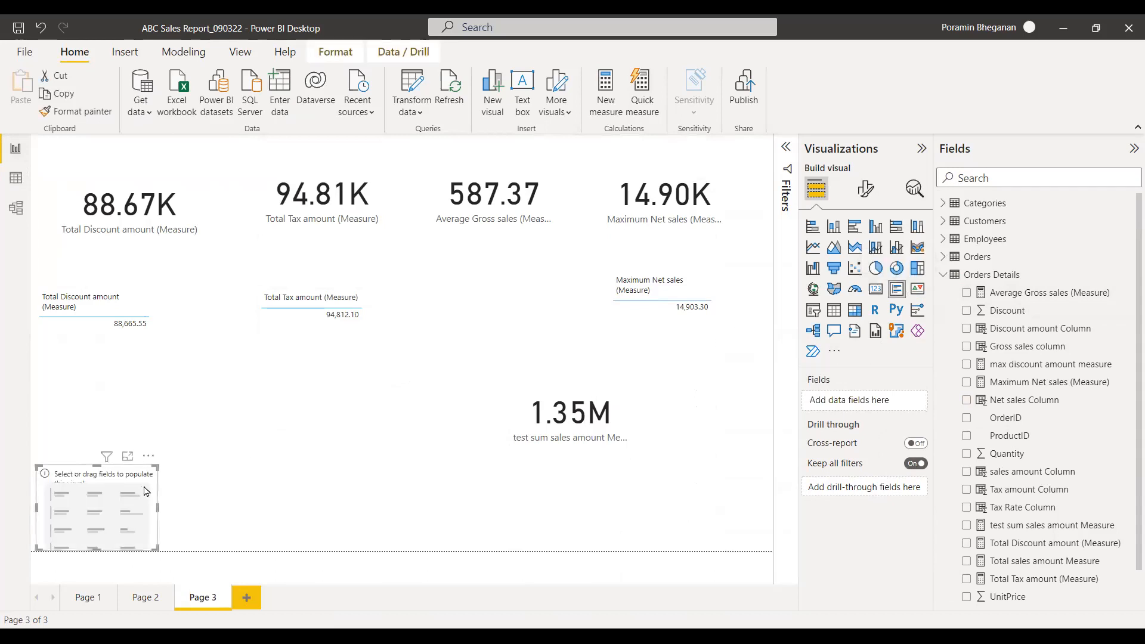
Move the empty multi-row card beside the test sum sales amount card on Page 3 and show Net sales Column in it.
drag(145, 491, 352, 411)
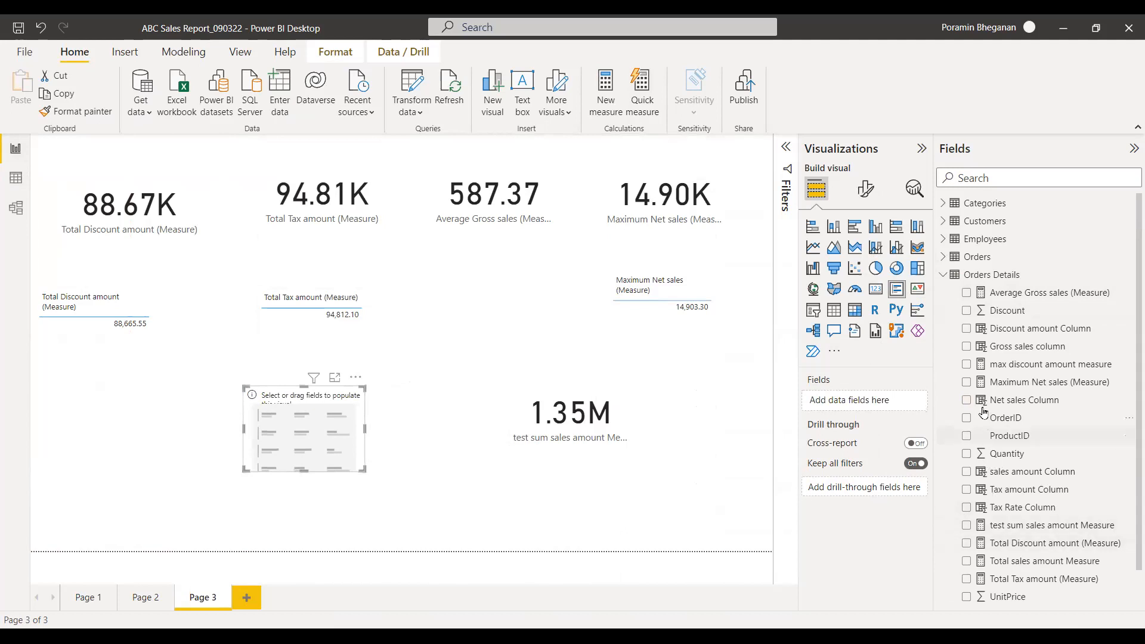
click(967, 399)
click(1051, 401)
click(967, 401)
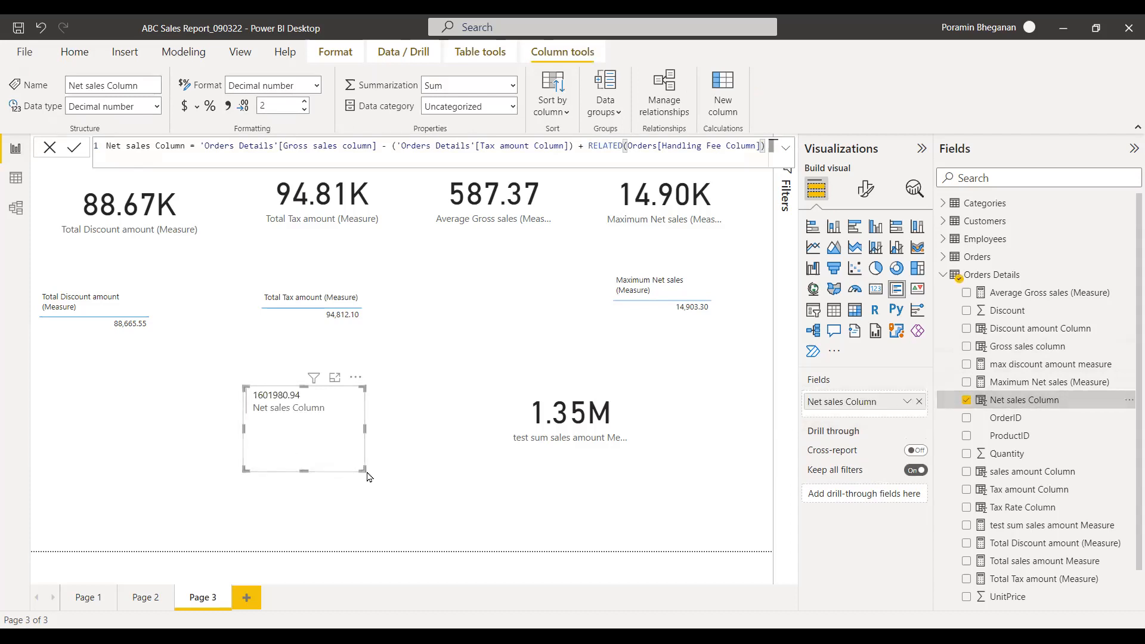
Resize the Net sales Column card to fit closely around its contents, and check the column in the Orders Details data table.
drag(365, 470, 422, 456)
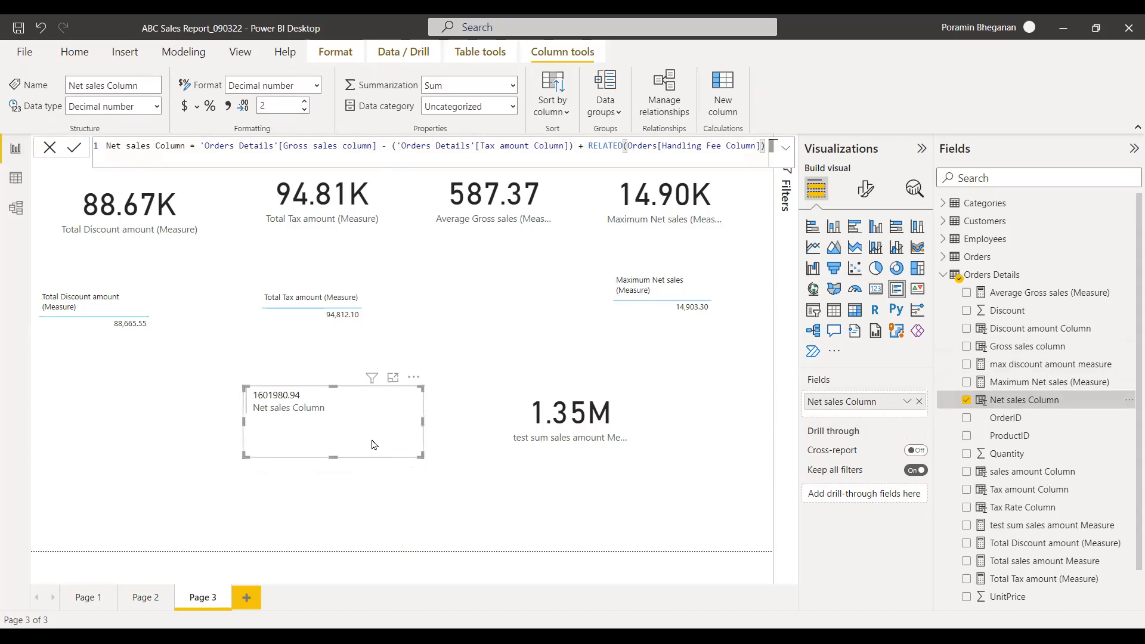
drag(423, 422, 355, 422)
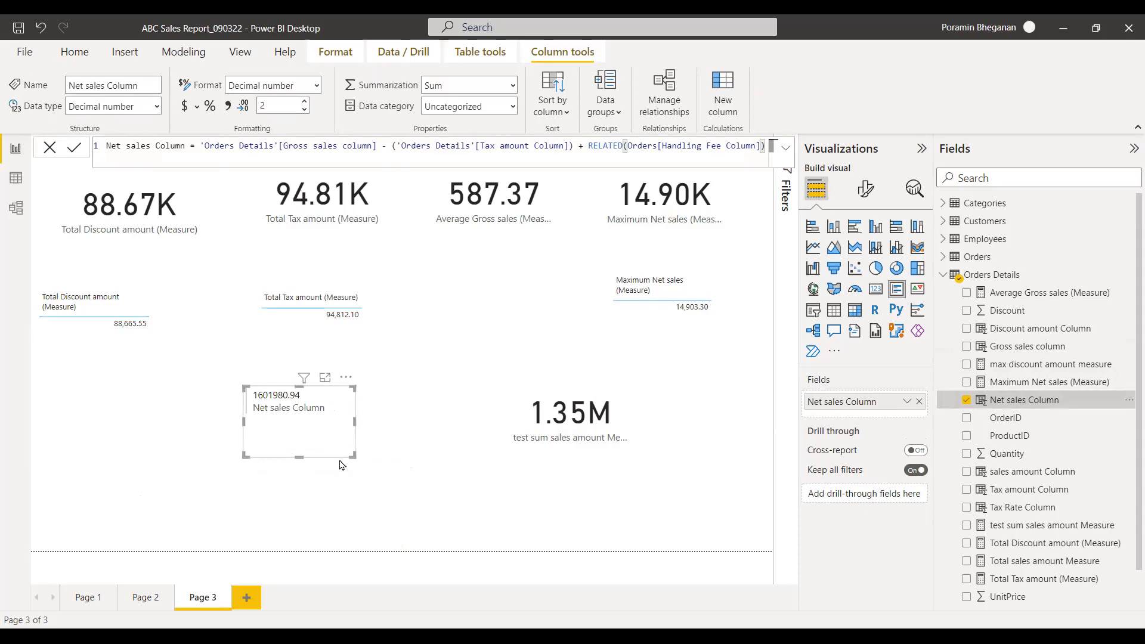
drag(353, 455, 344, 429)
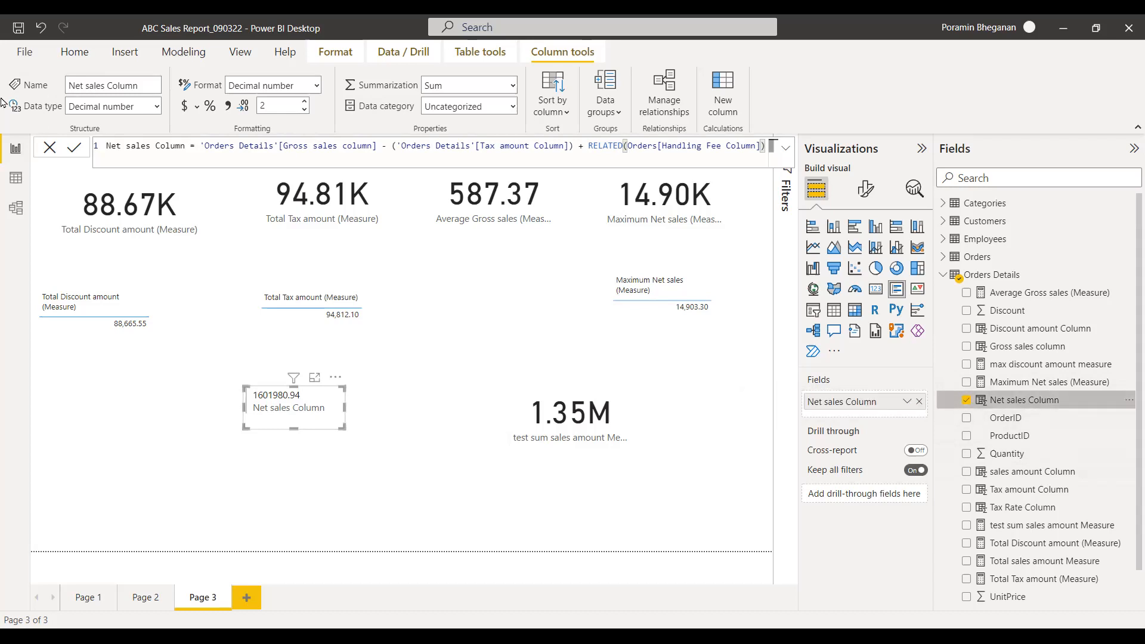
click(16, 177)
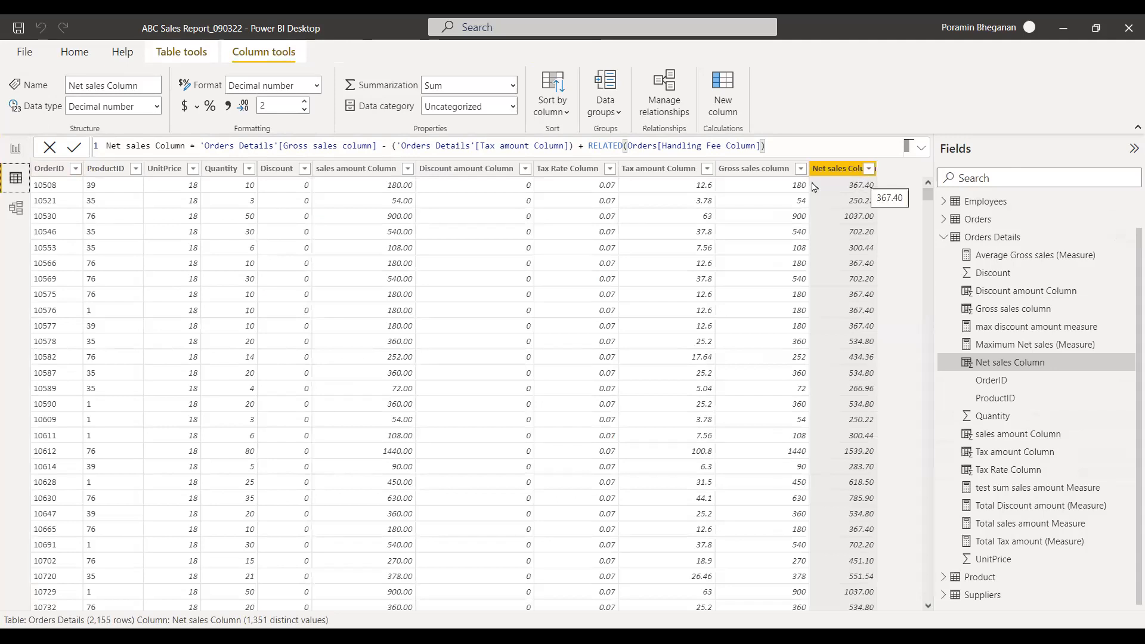
click(16, 148)
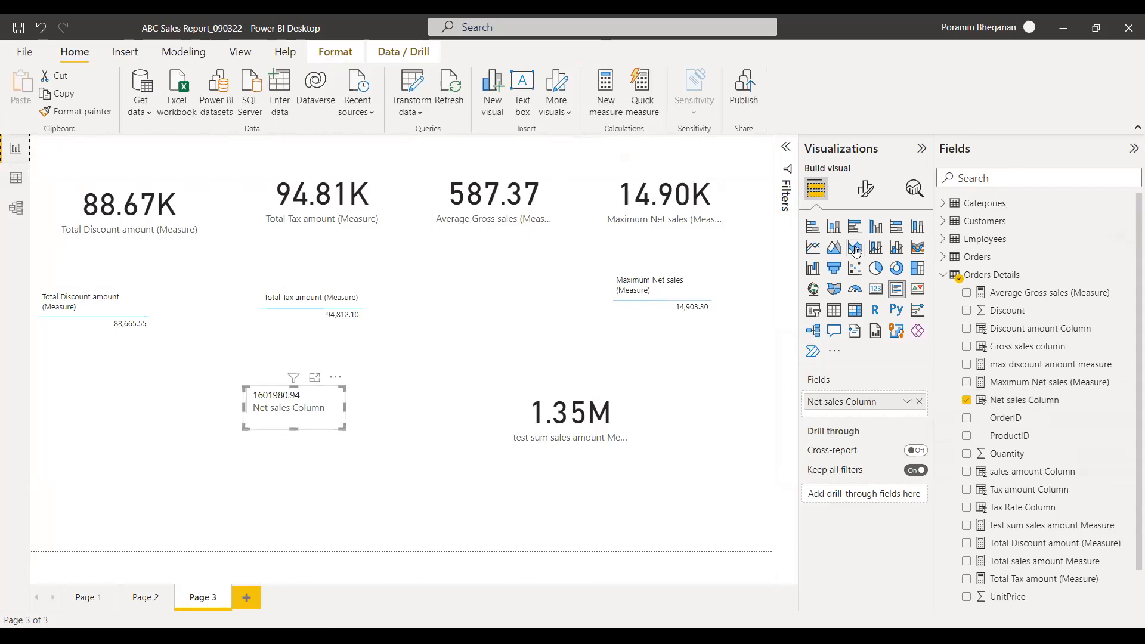
Convert the Net sales Column card to an enlarged line chart, and try OrderID as its axis before removing that field.
click(815, 252)
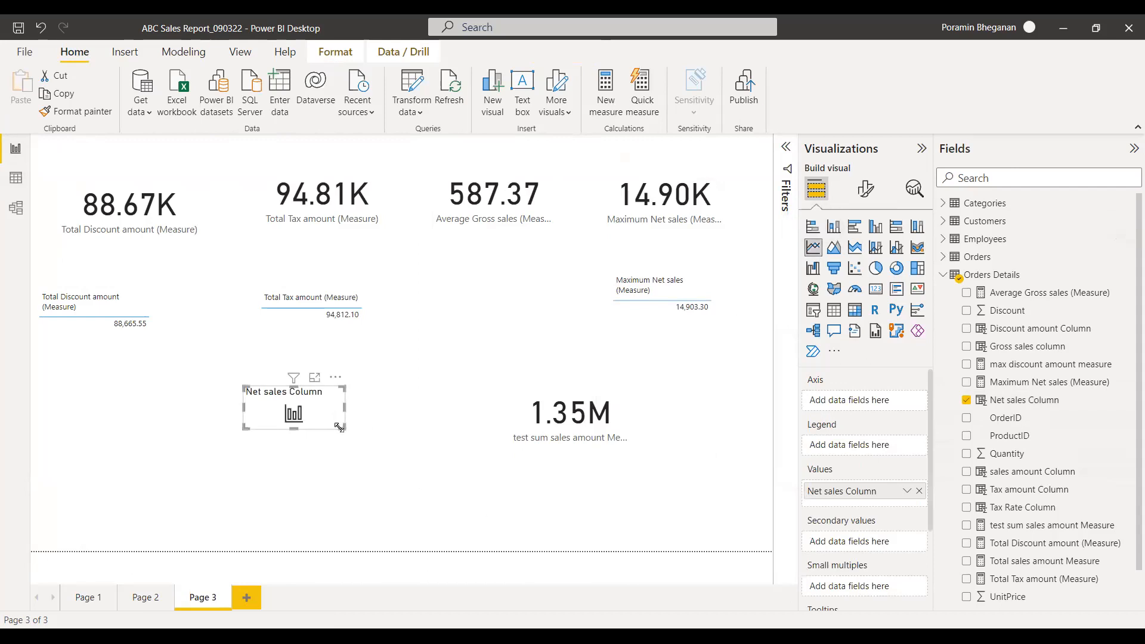
drag(344, 429, 454, 534)
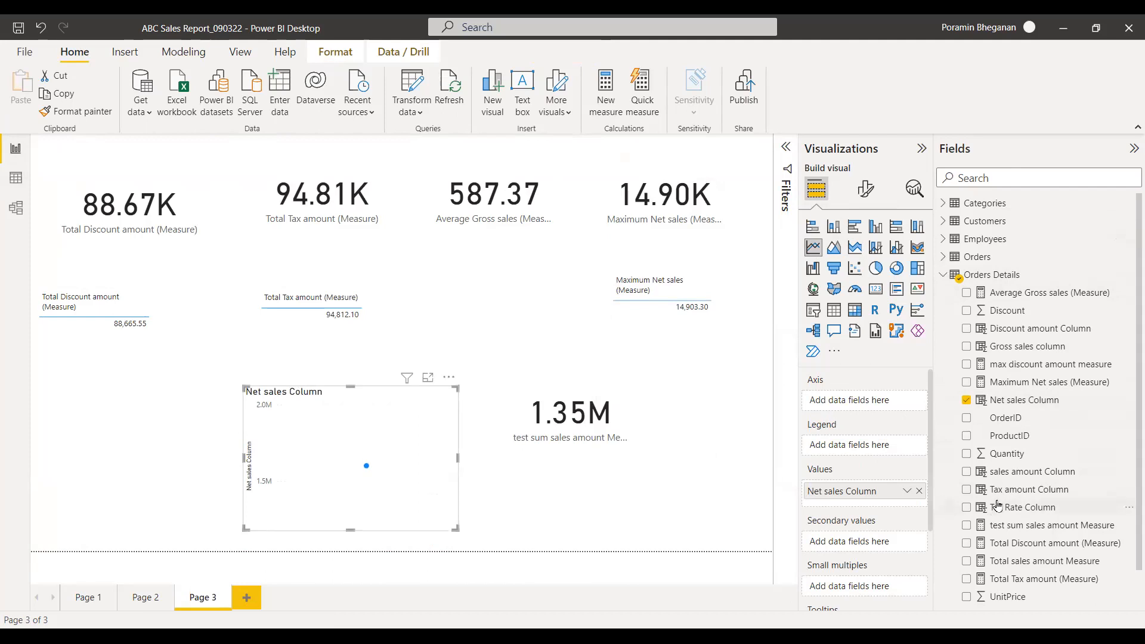
click(967, 420)
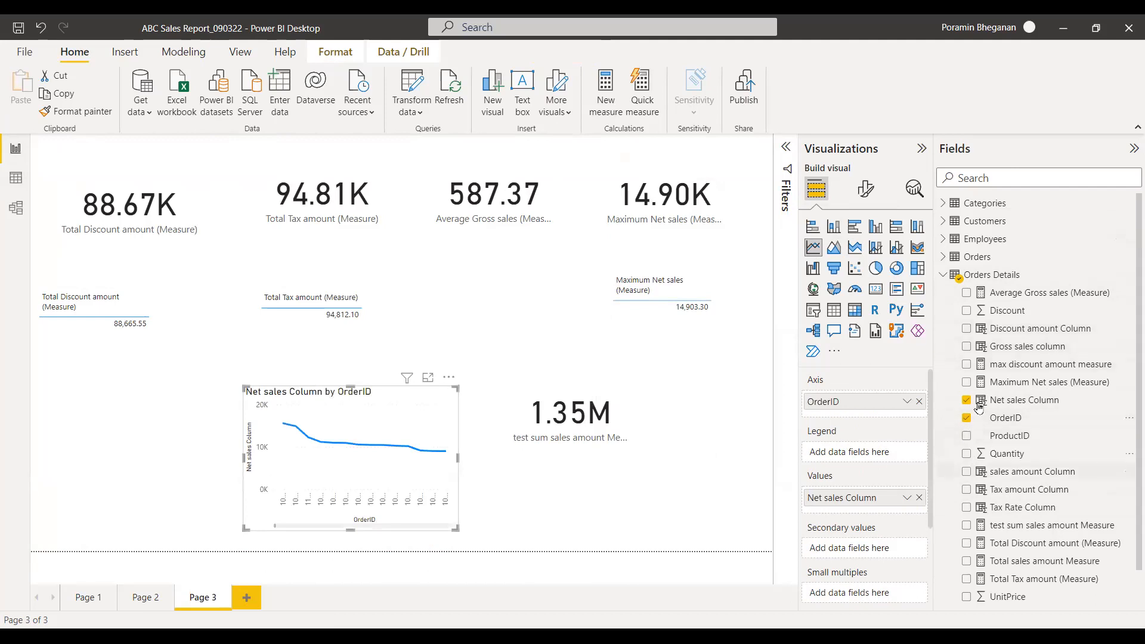
scroll(1129, 307, down, 1)
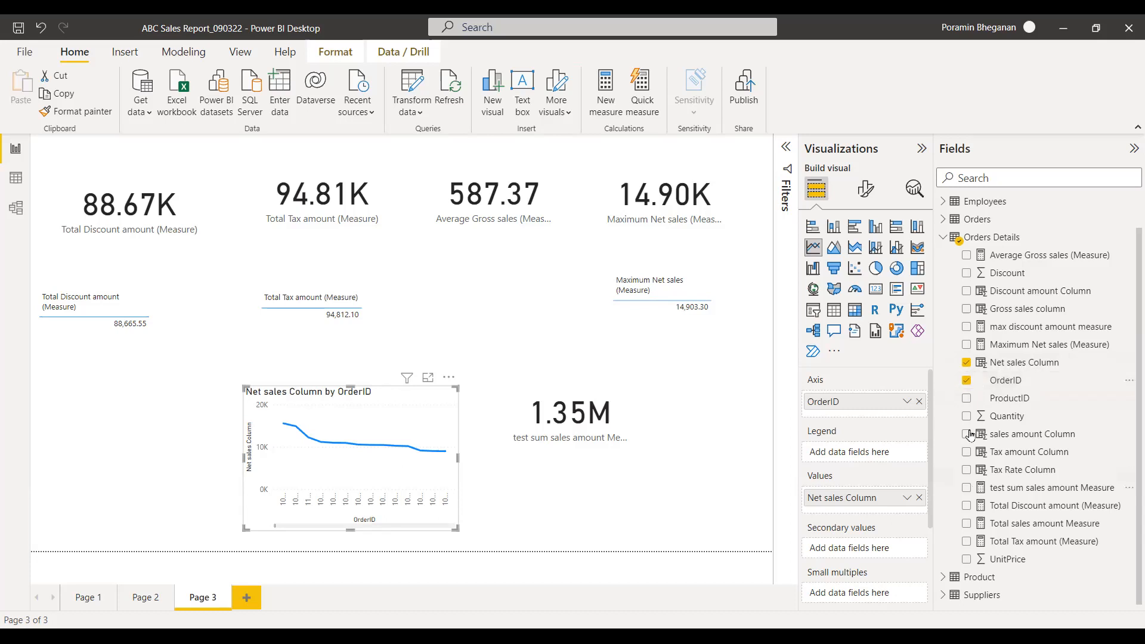
click(967, 382)
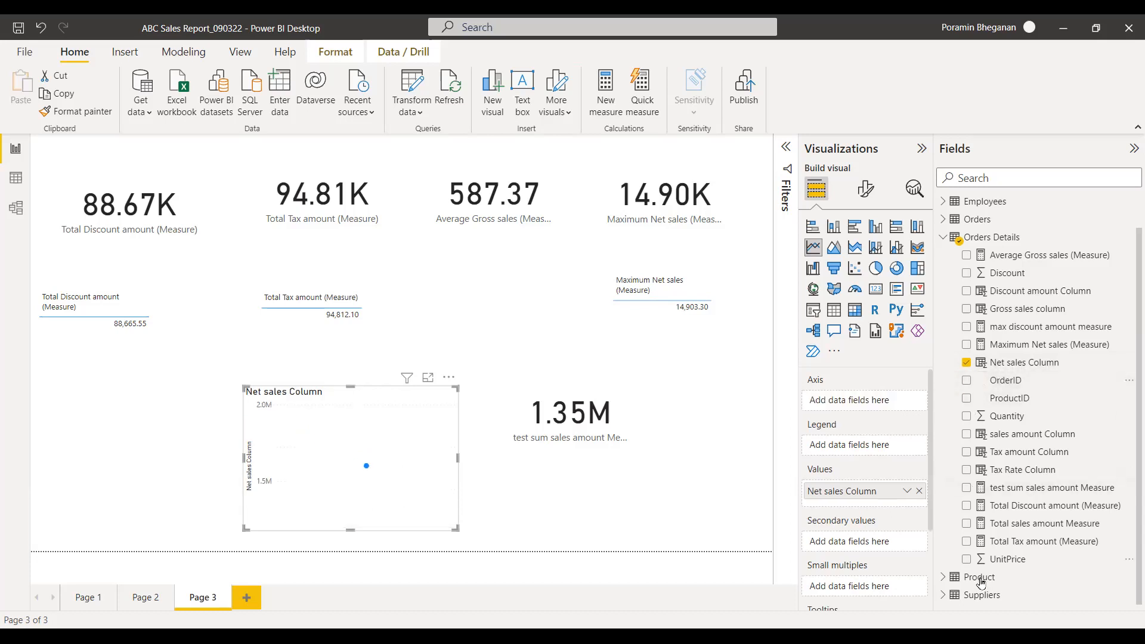
Break down the Net sales Column chart by CategoryID from the Product table as the legend.
click(944, 580)
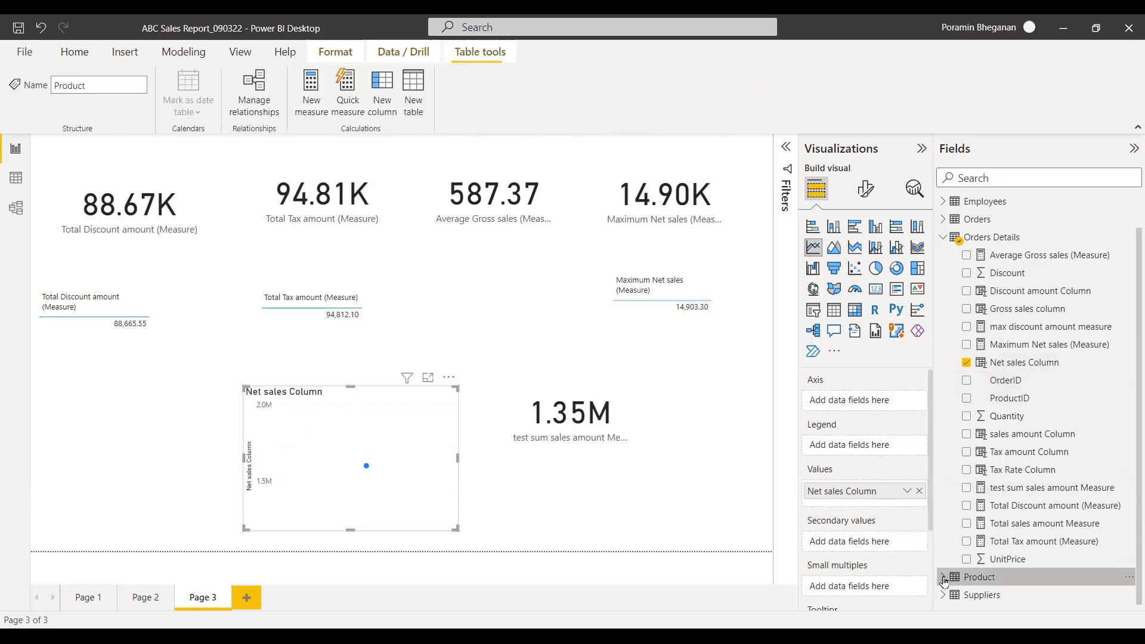
click(943, 238)
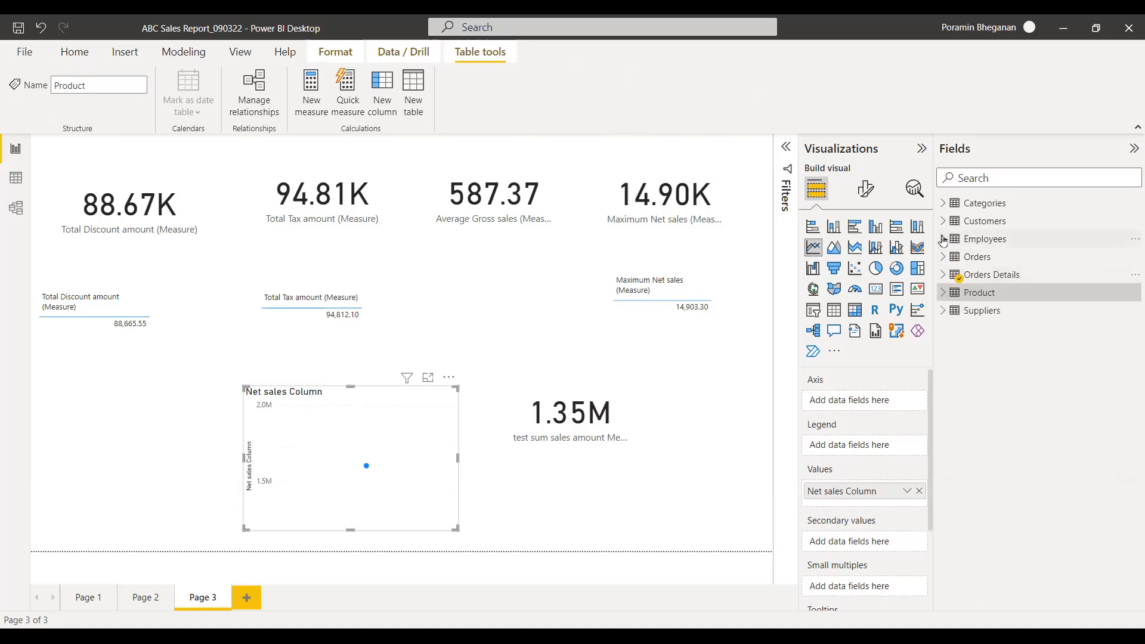
click(943, 292)
click(967, 310)
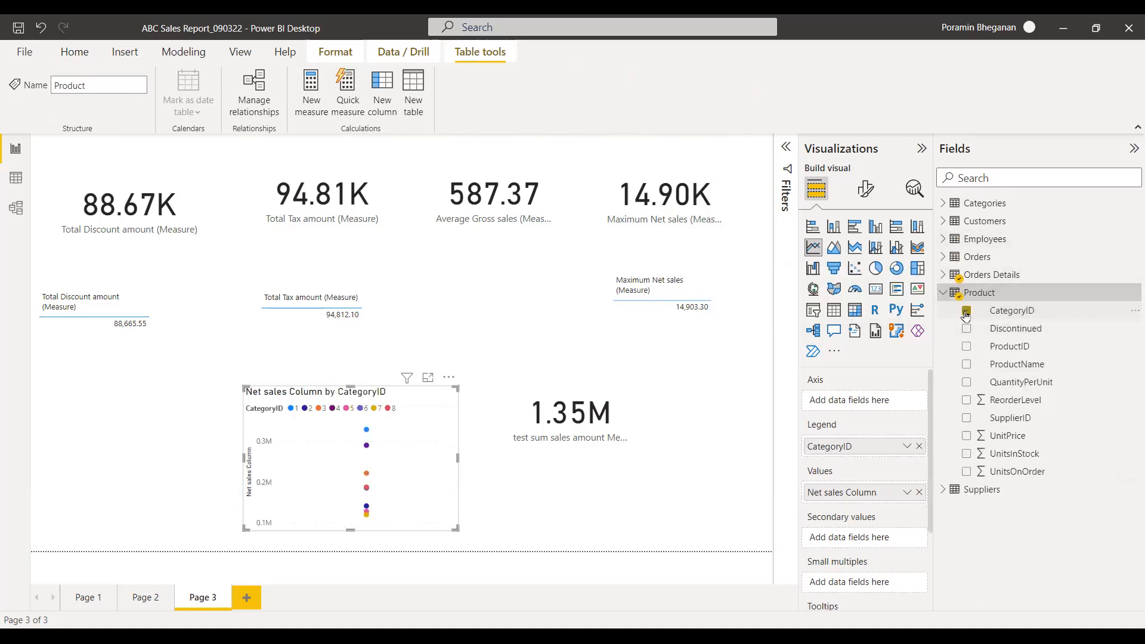
Split the Net sales Column chart into small multiples by CategoryName from the Categories table.
click(943, 274)
click(966, 400)
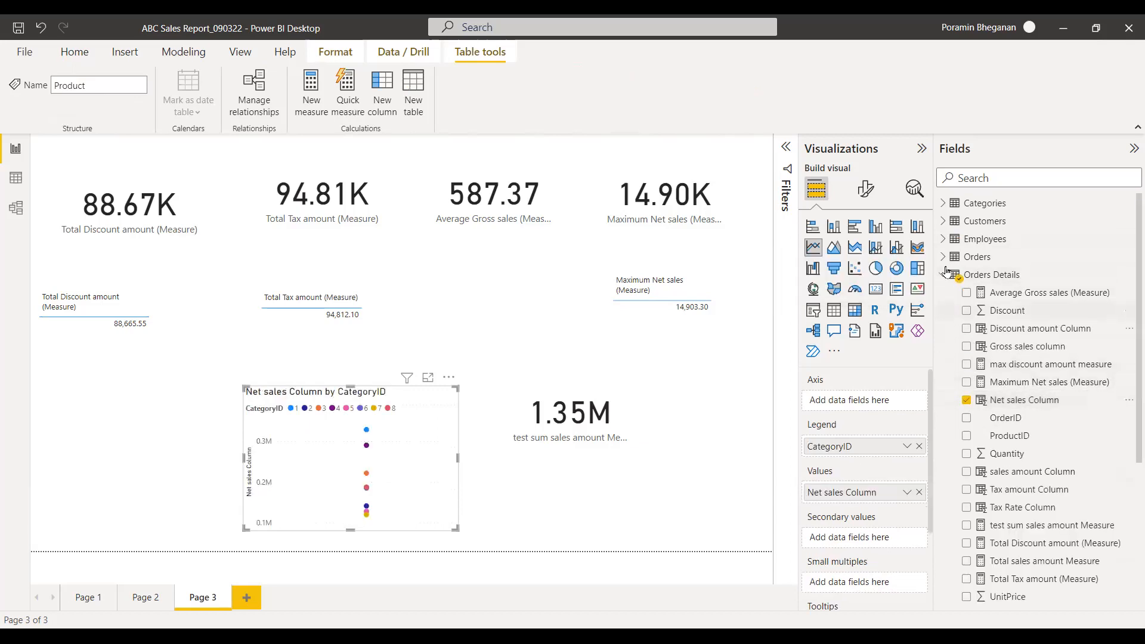
click(943, 274)
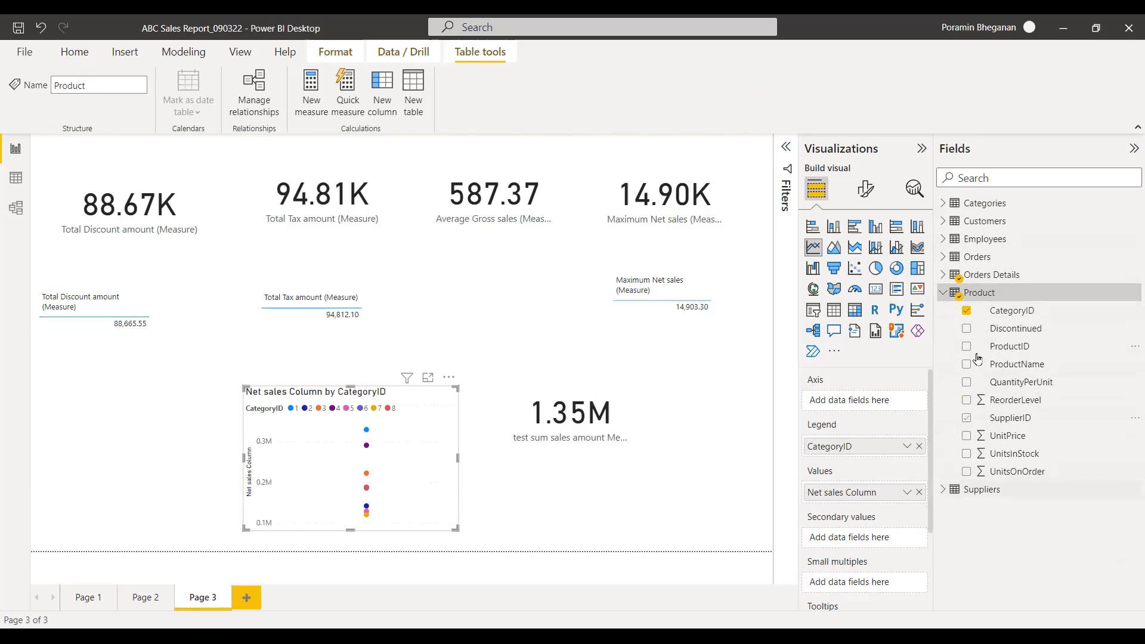
click(946, 207)
click(967, 240)
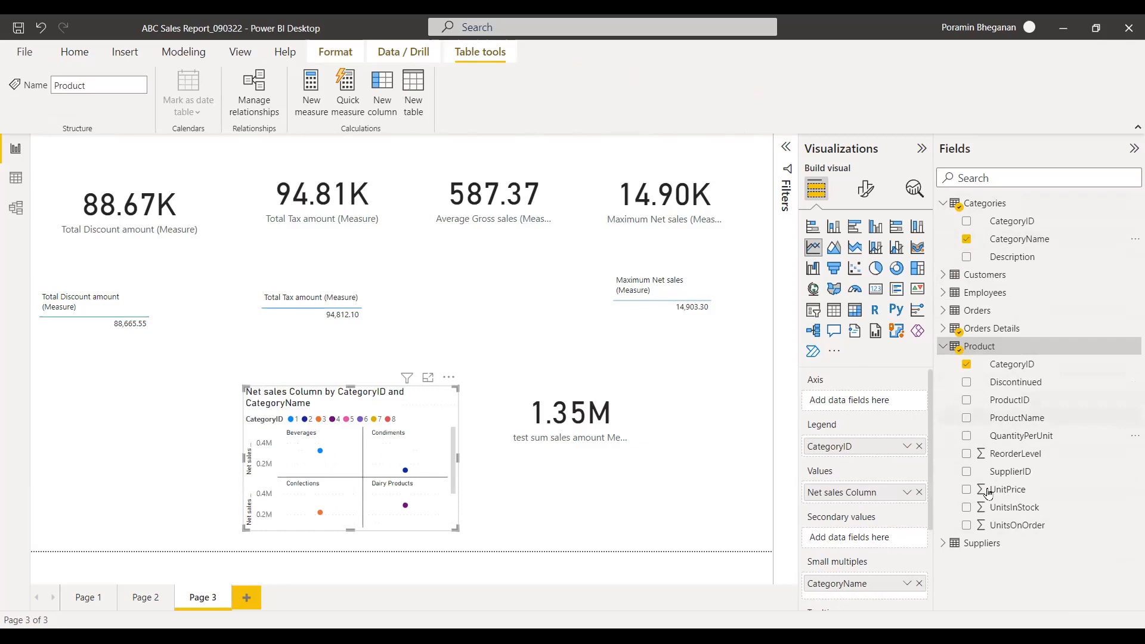
Delete the Net sales Column line chart from Page 3.
right_click(356, 409)
click(309, 388)
click(451, 380)
click(473, 432)
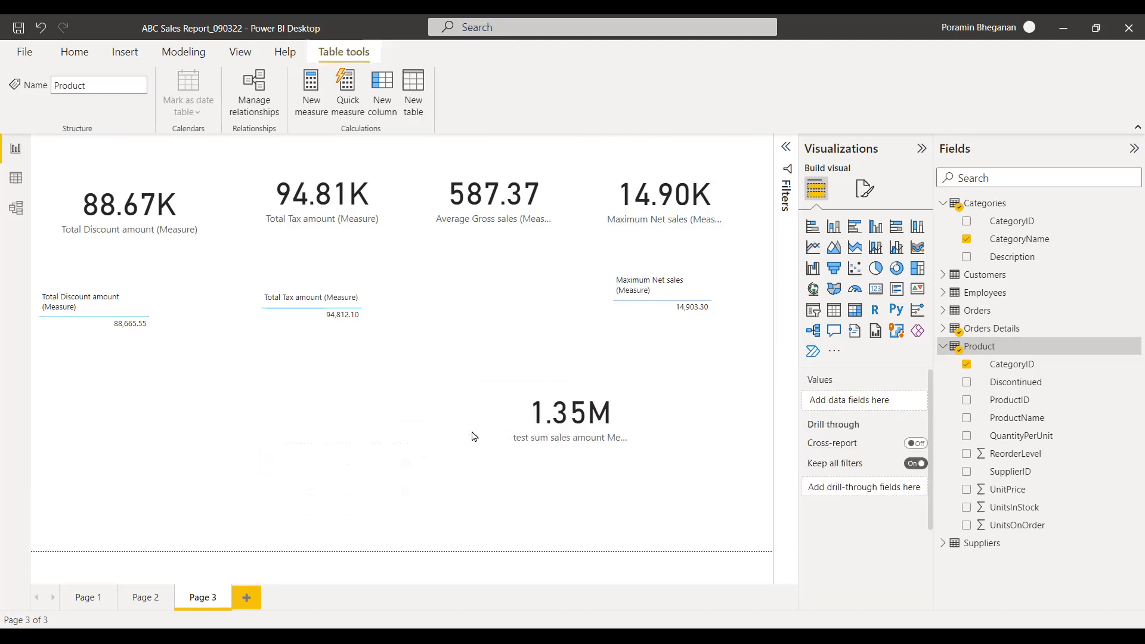
Examine the formulas and row values of Gross sales column and Net sales Column in the Orders Details data table.
click(15, 178)
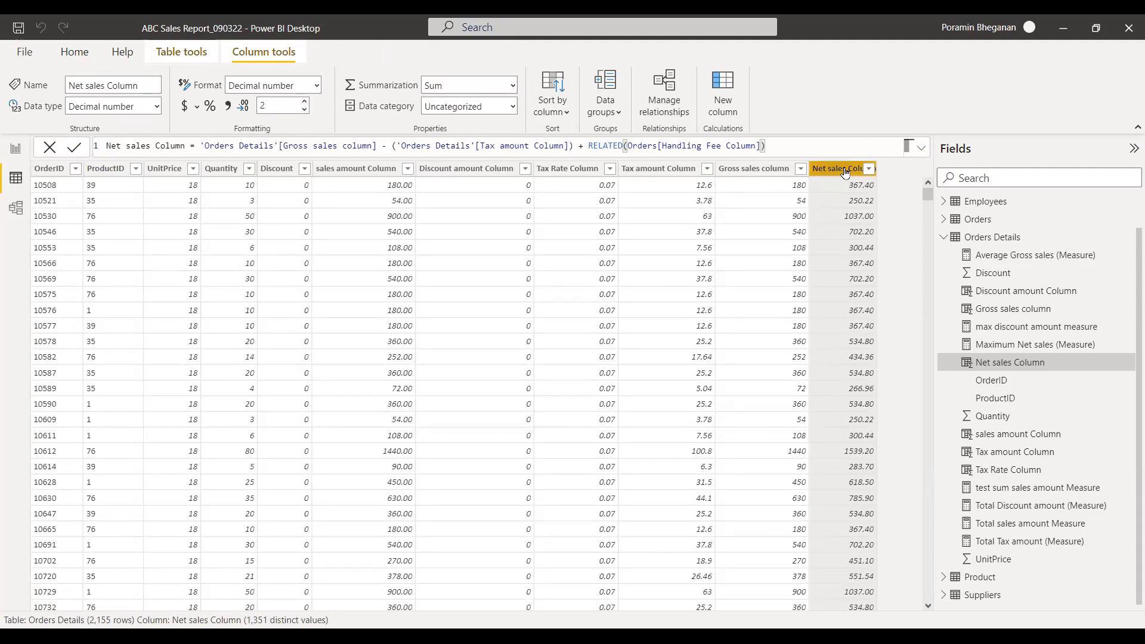
click(769, 168)
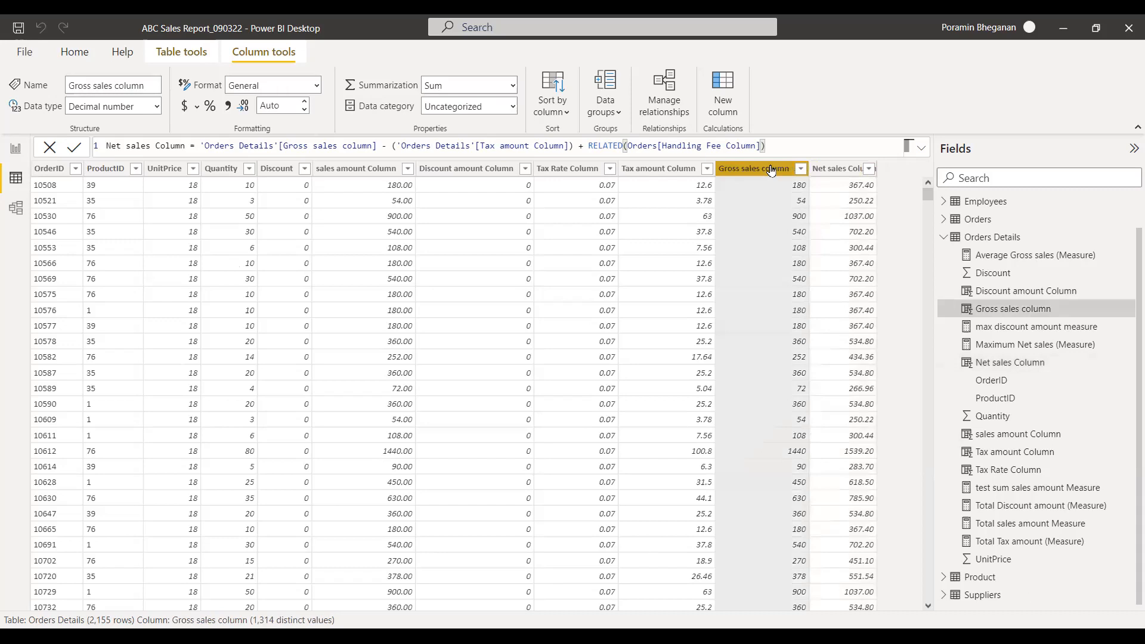
click(840, 167)
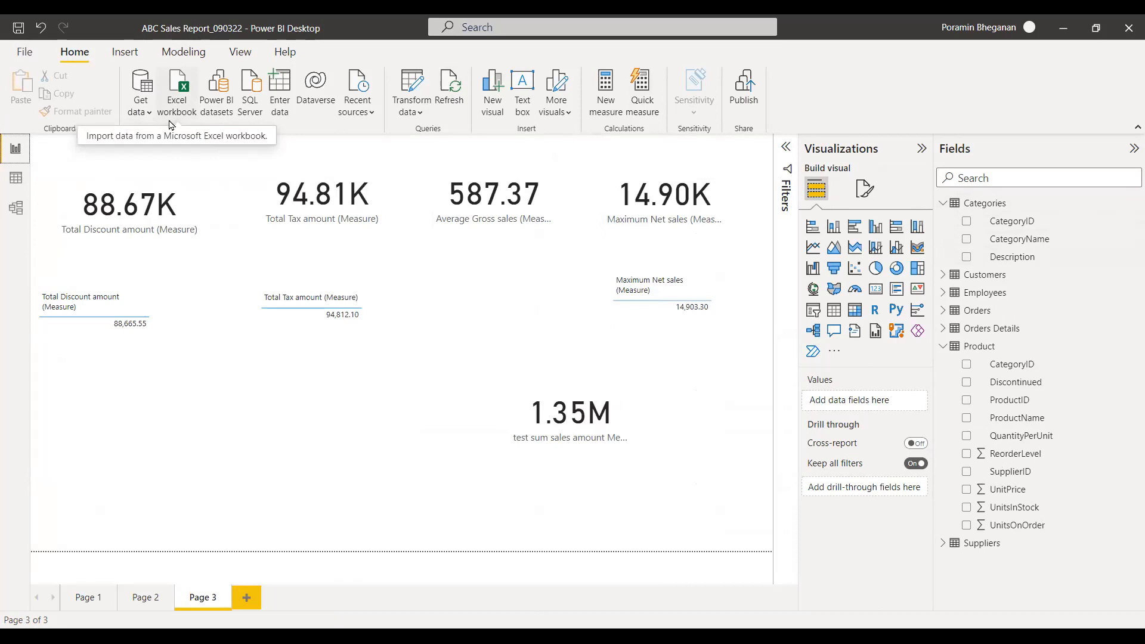
Show the common data sources available for import from the report page, and write the on-screen annotation "POS" beside them.
click(144, 115)
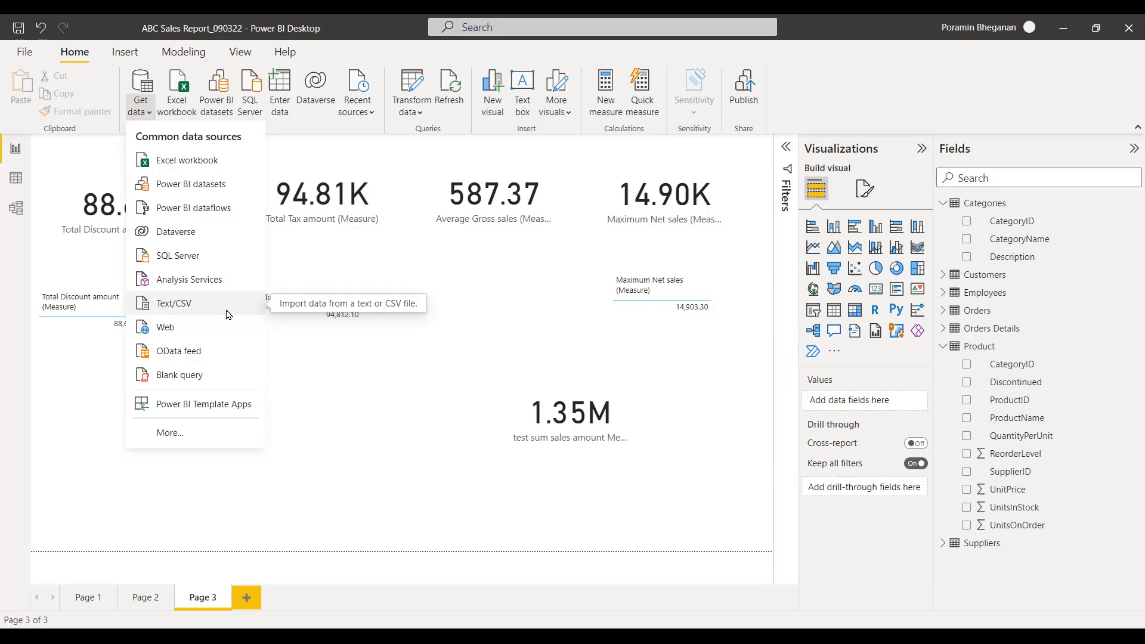
click(350, 343)
text(POS)
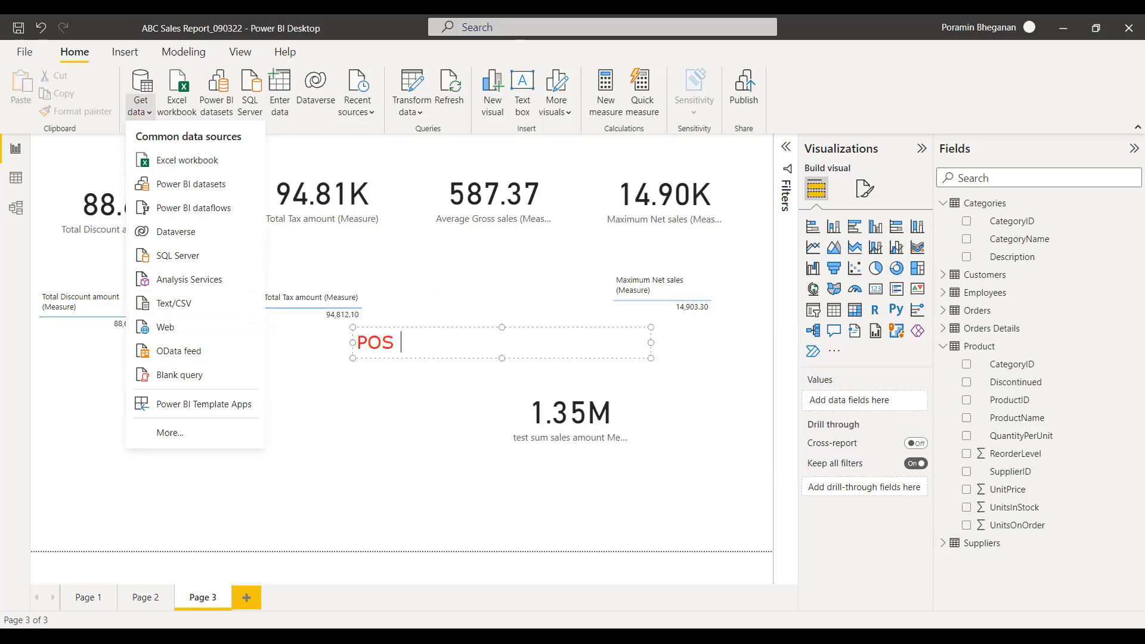
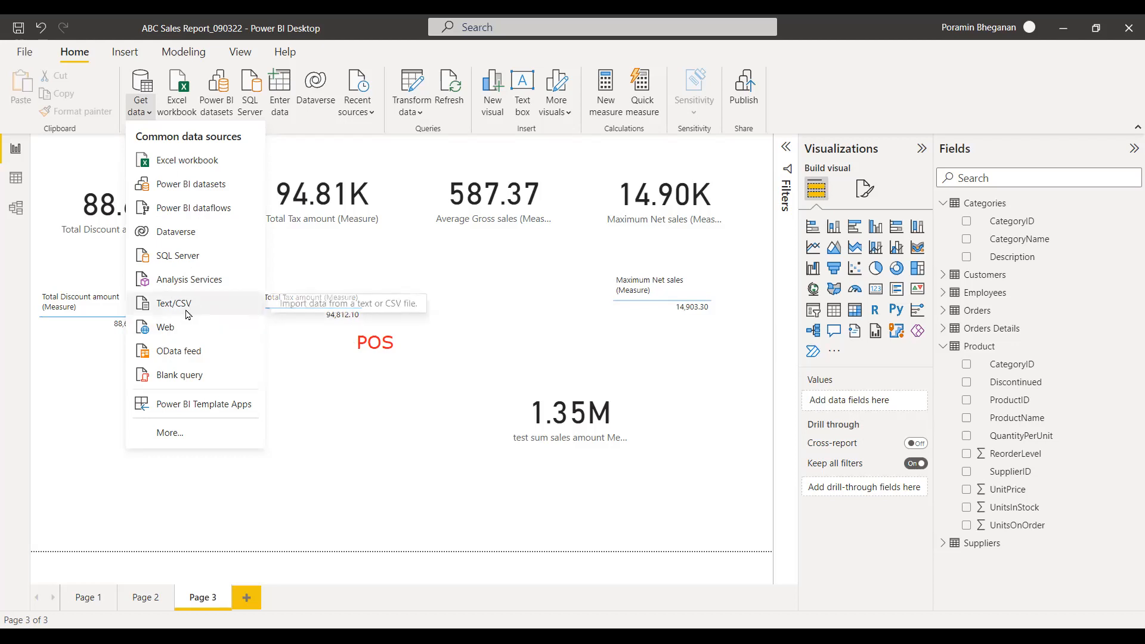
Switch to the Power BI section of the course page in the browser and bracket the files from employee to order with a freehand brace.
click(334, 498)
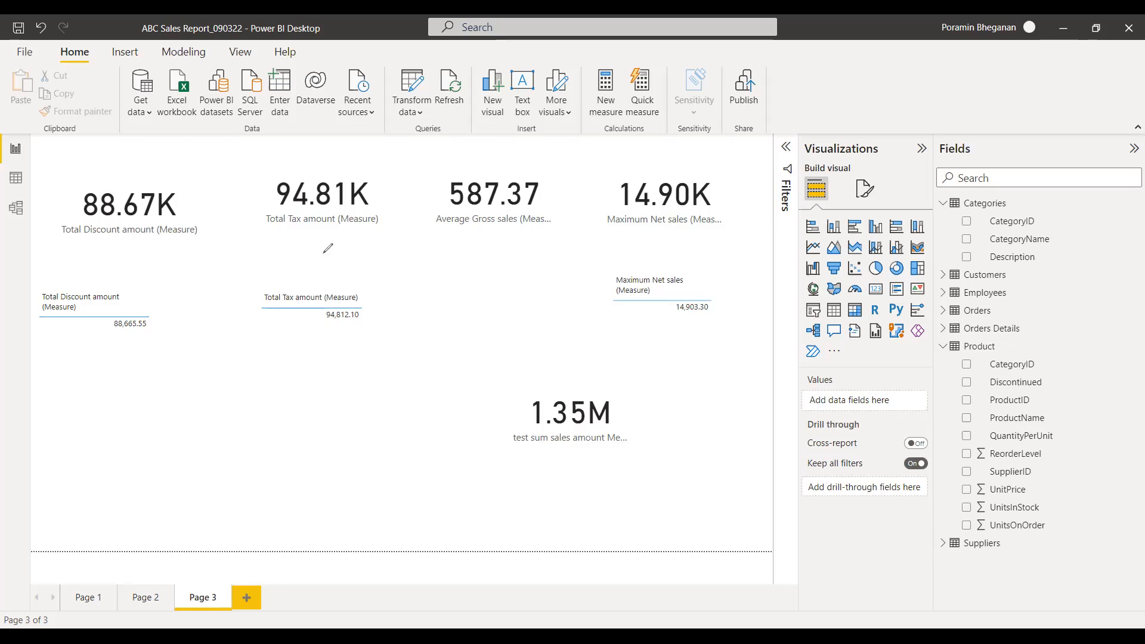
key(alt+Tab)
mouse_move(322, 255)
mouse_down()
mouse_move(345, 339)
mouse_move(342, 420)
mouse_up()
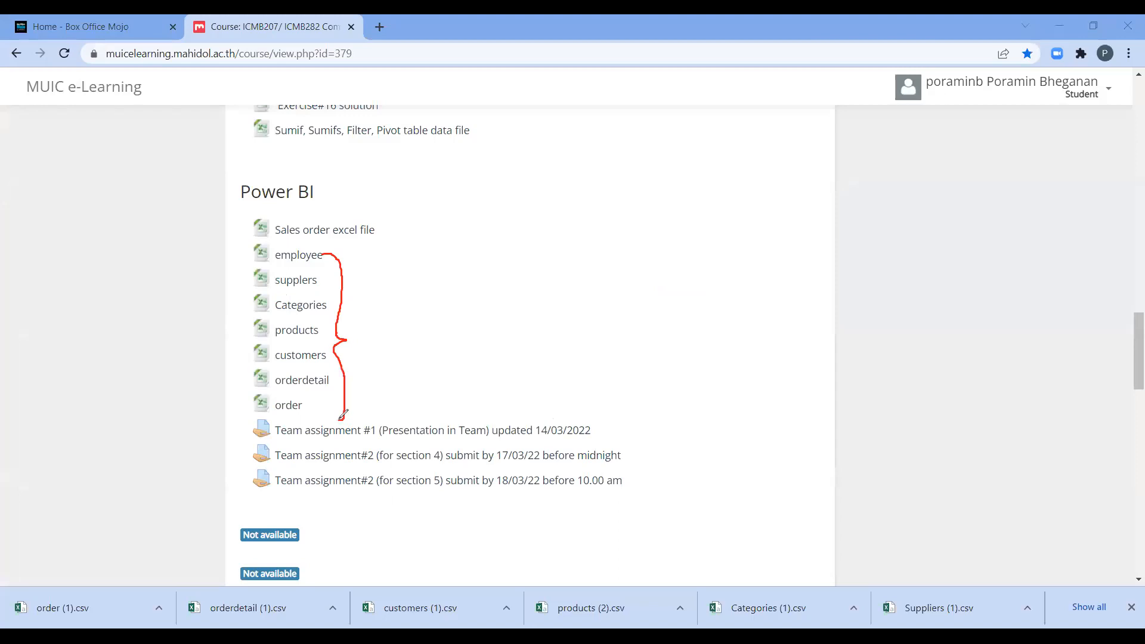
click(590, 100)
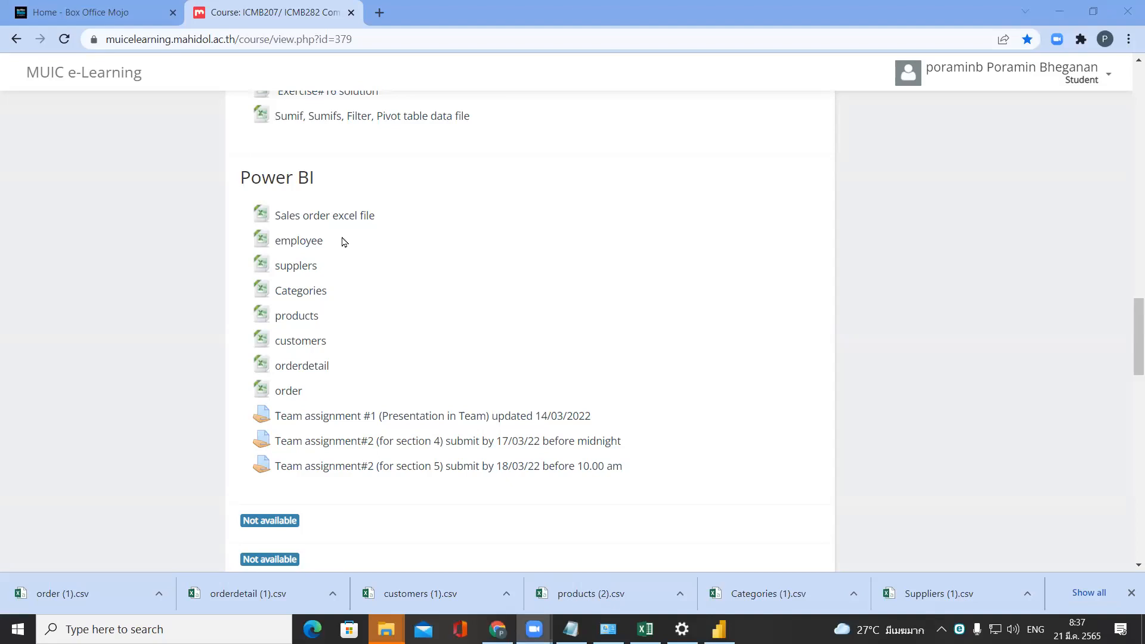
Show the Downloads folder in File Explorer, outline the Comma Separated Values file type of order (1), and label it "CSV".
mouse_move(386, 627)
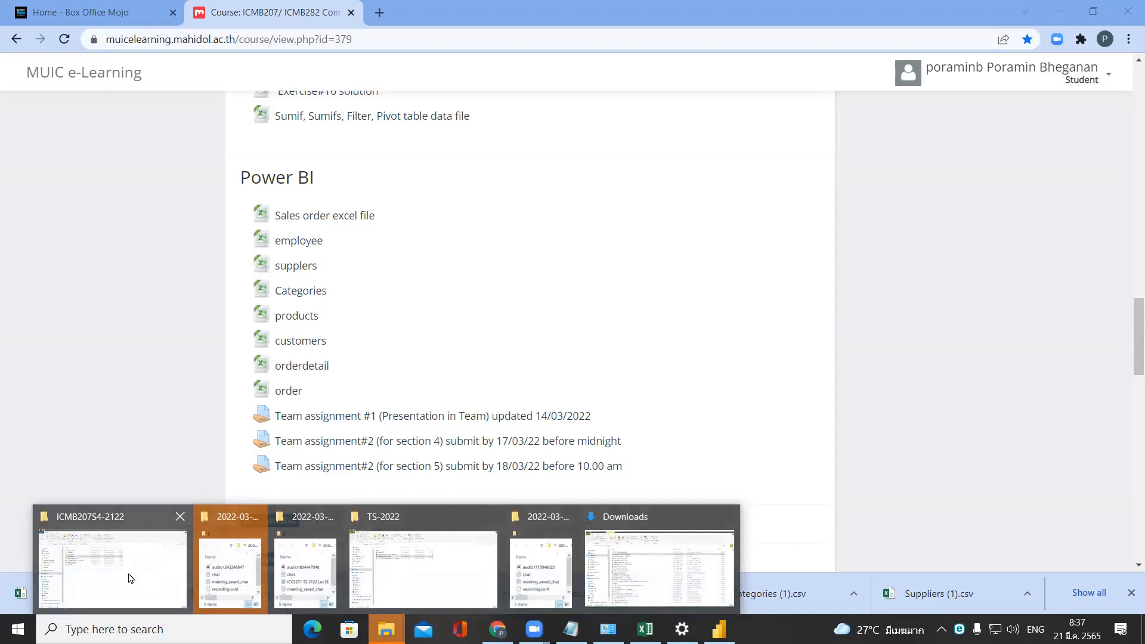
click(638, 562)
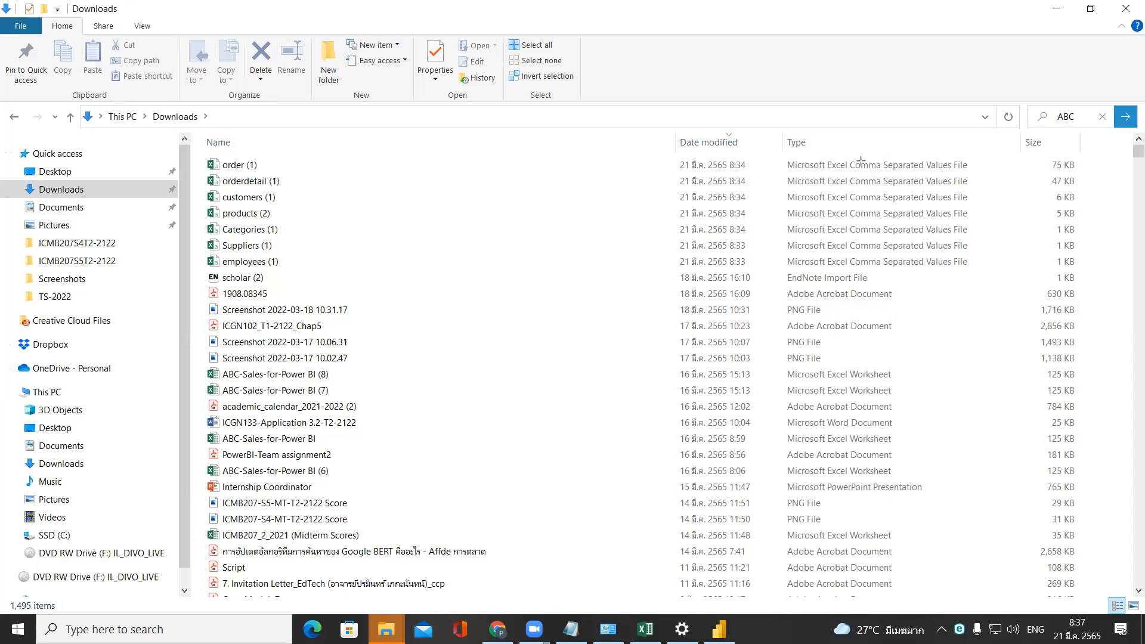
mouse_move(847, 155)
mouse_down()
mouse_move(870, 173)
mouse_move(982, 172)
mouse_up()
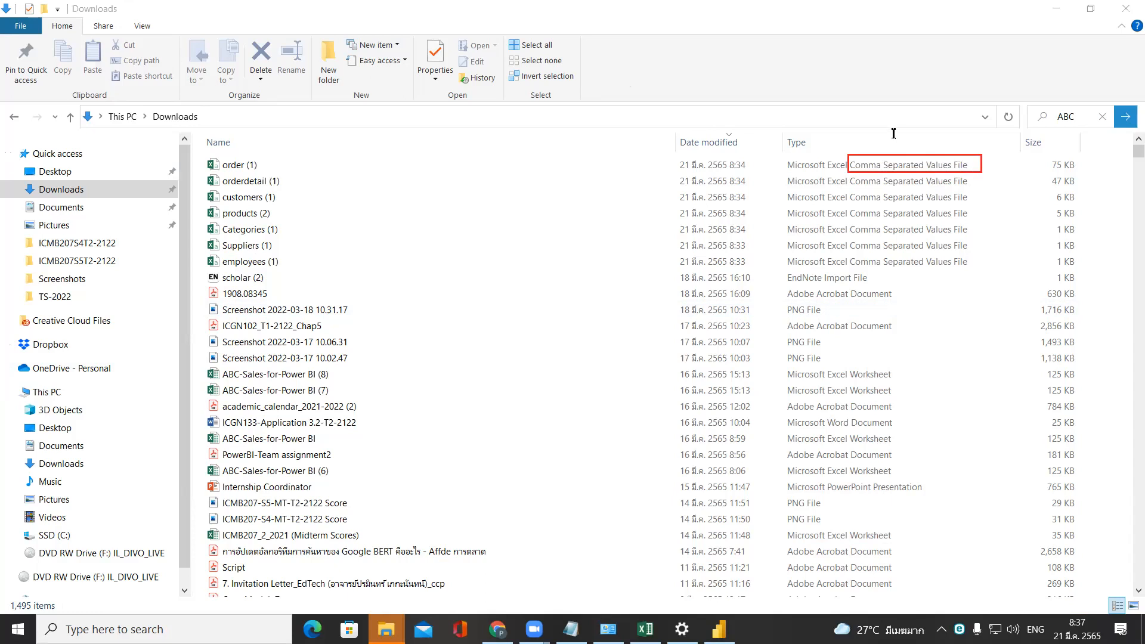
text(SV)
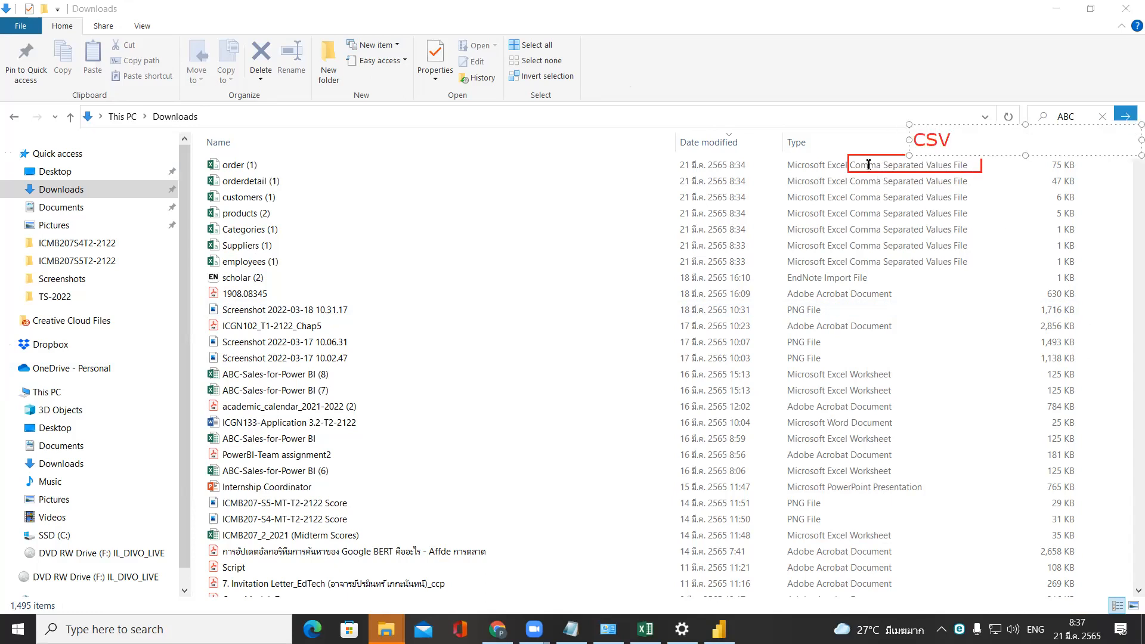
click(543, 177)
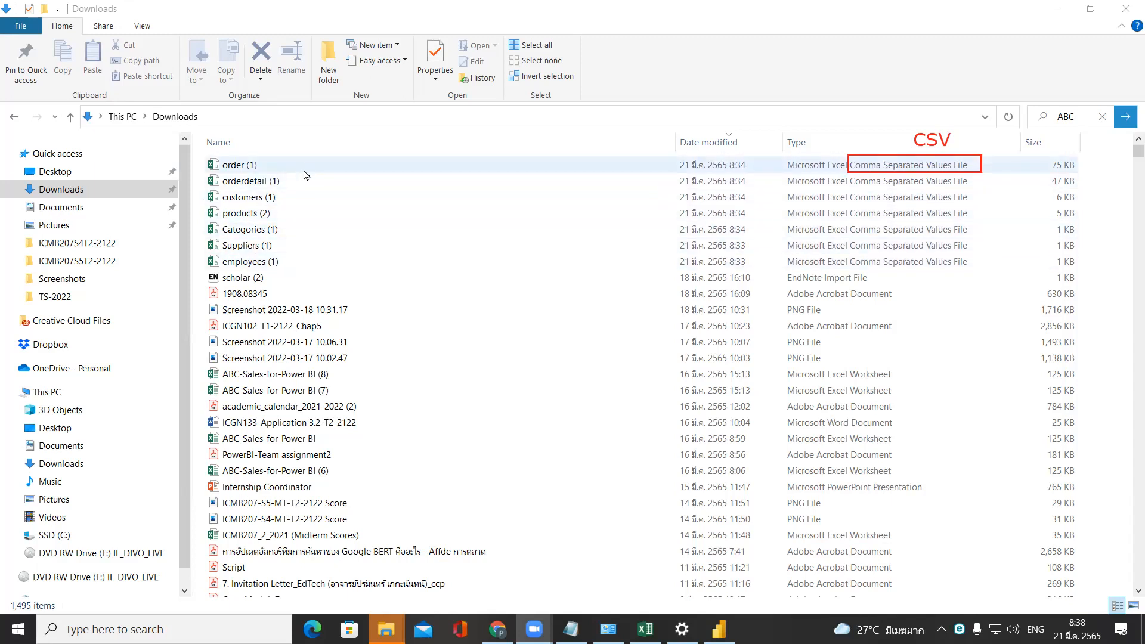
Open the order (1) CSV file in Notepad and maximize its window.
click(266, 164)
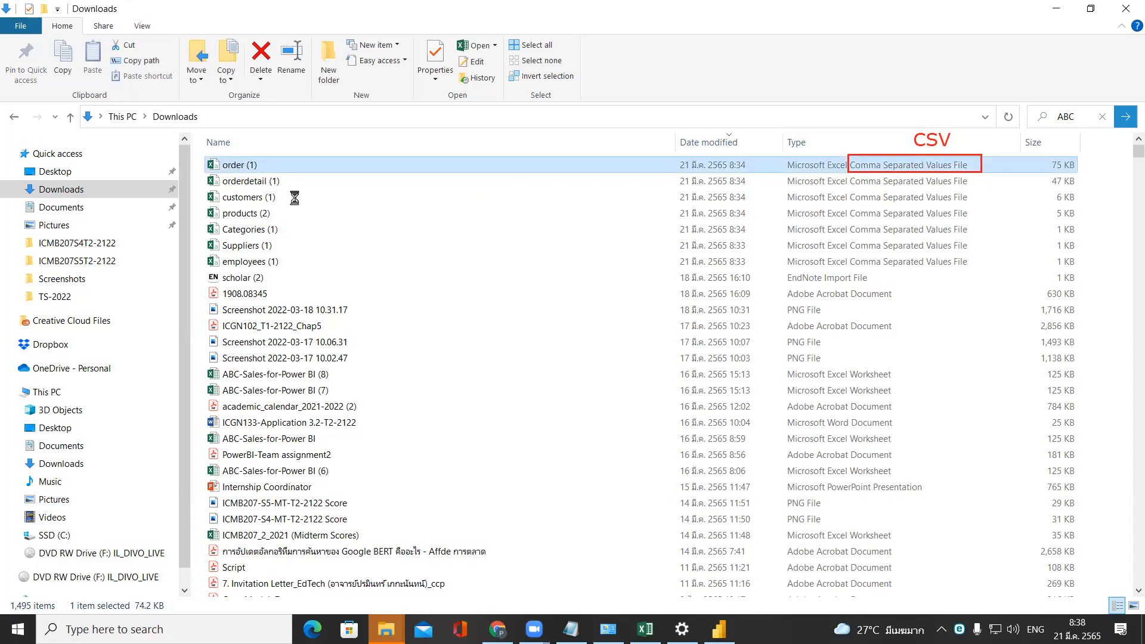
key(shift+F10)
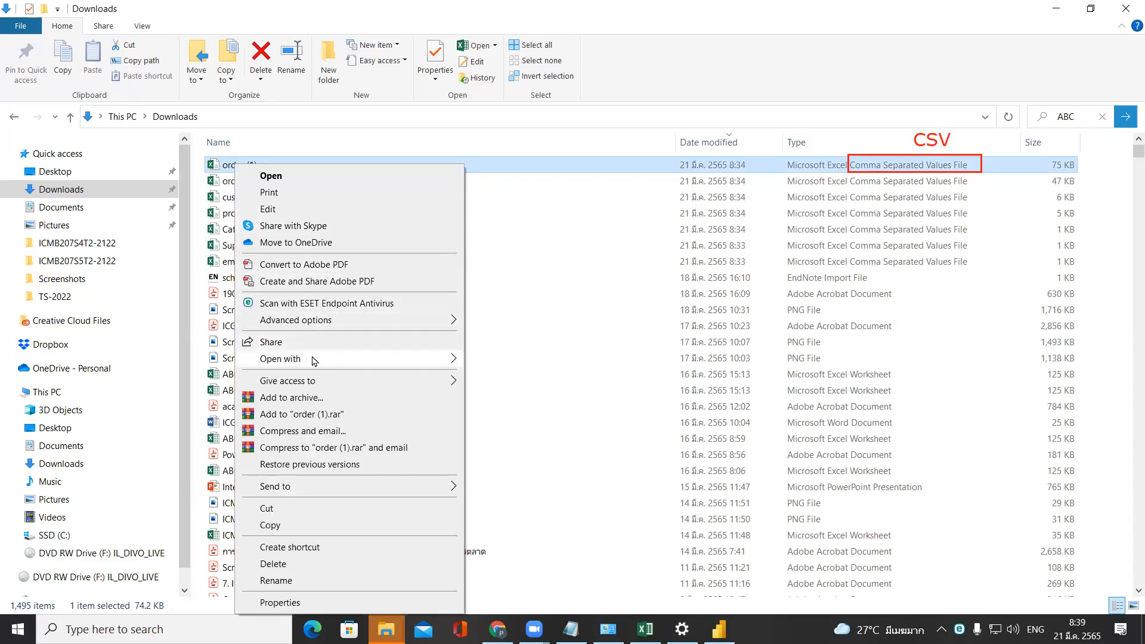
mouse_move(315, 360)
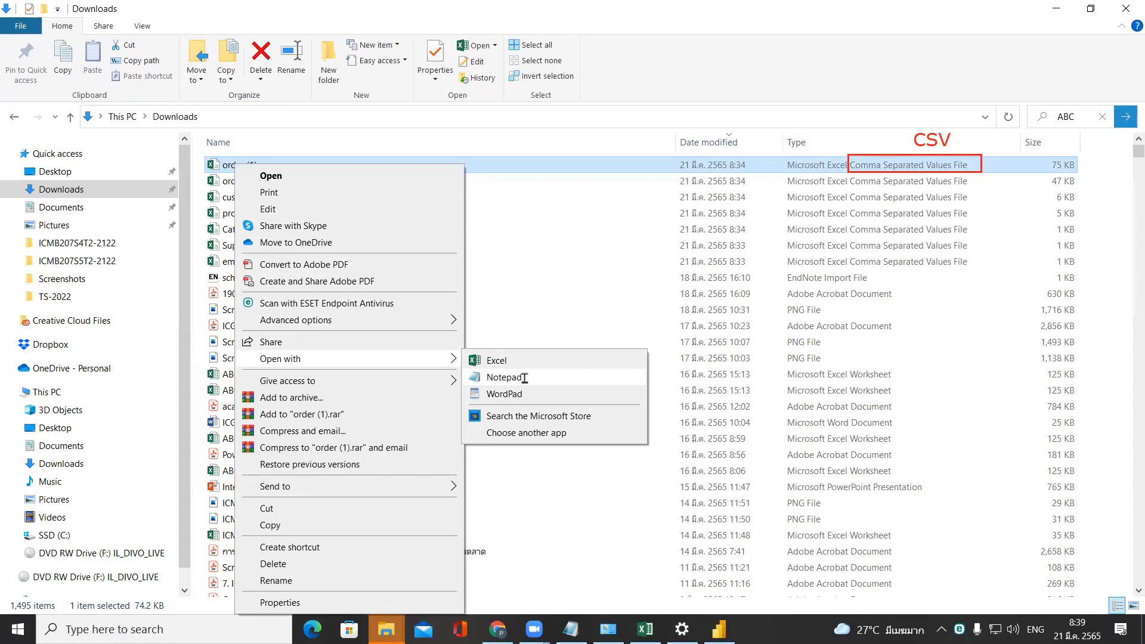
click(504, 377)
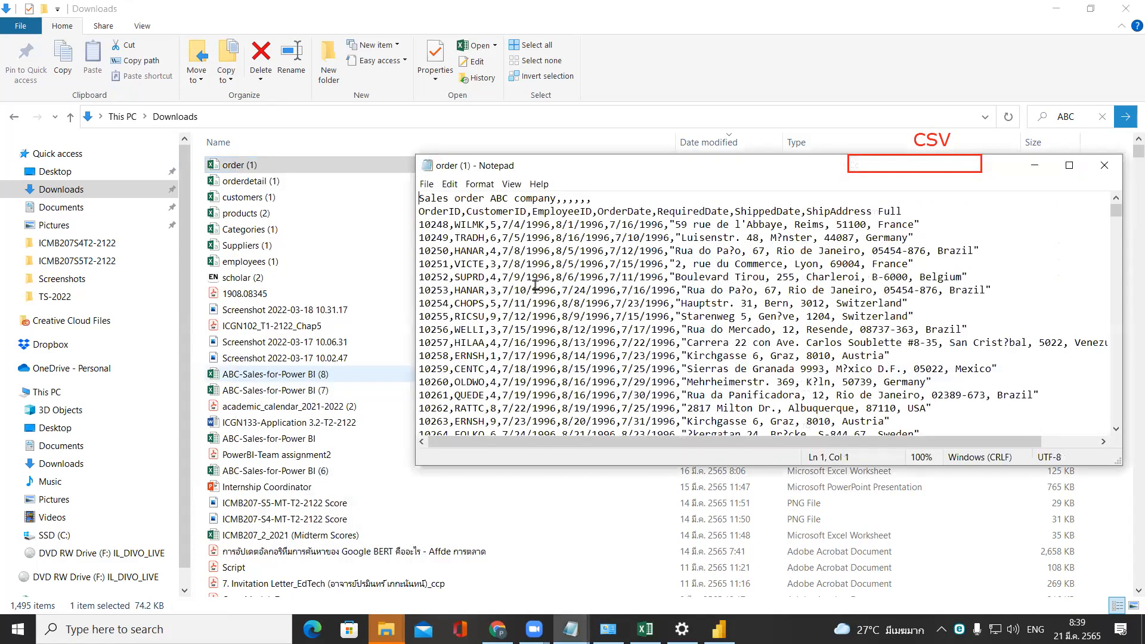
double_click(535, 170)
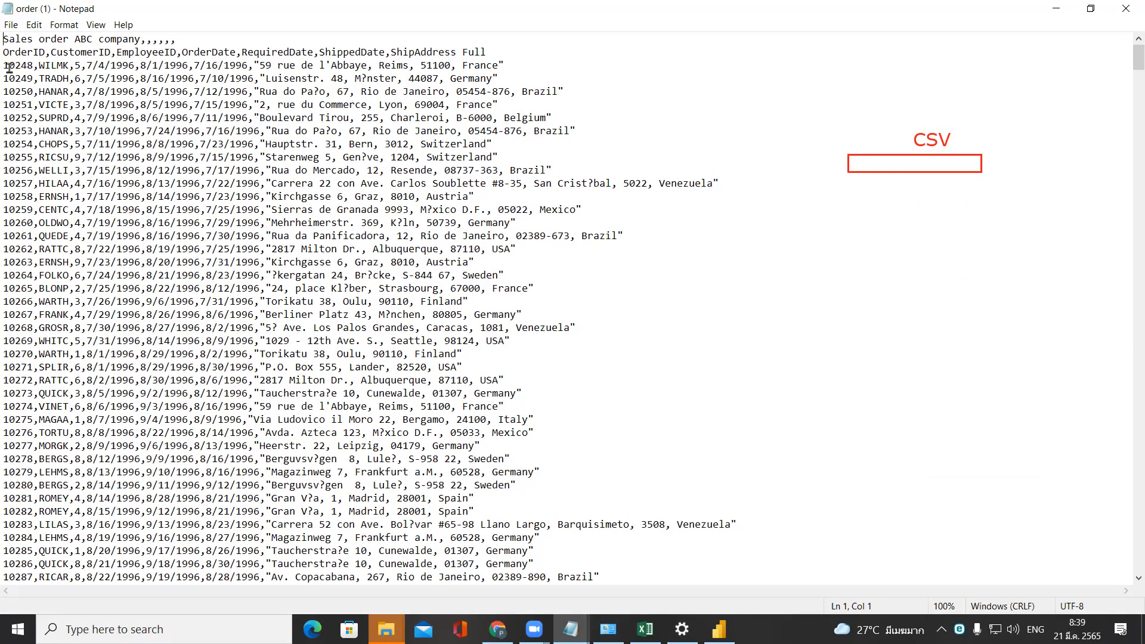
Highlight the first order record and the header line above it in the order file to compare values with column names.
drag(3, 65, 33, 64)
drag(9, 67, 519, 67)
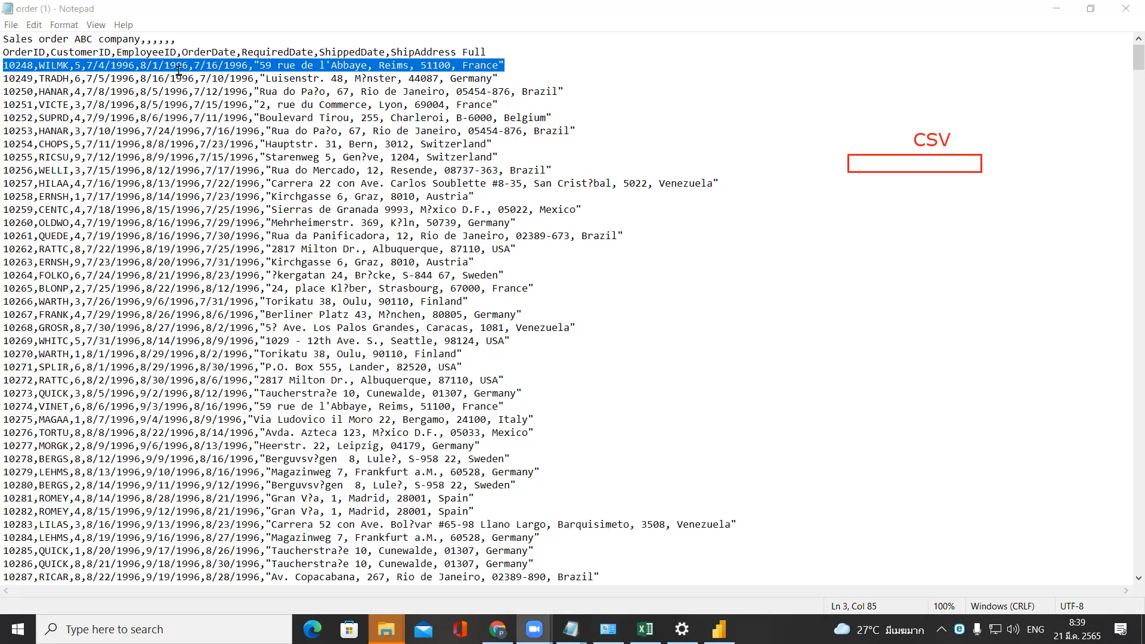
click(4, 52)
drag(7, 52, 507, 52)
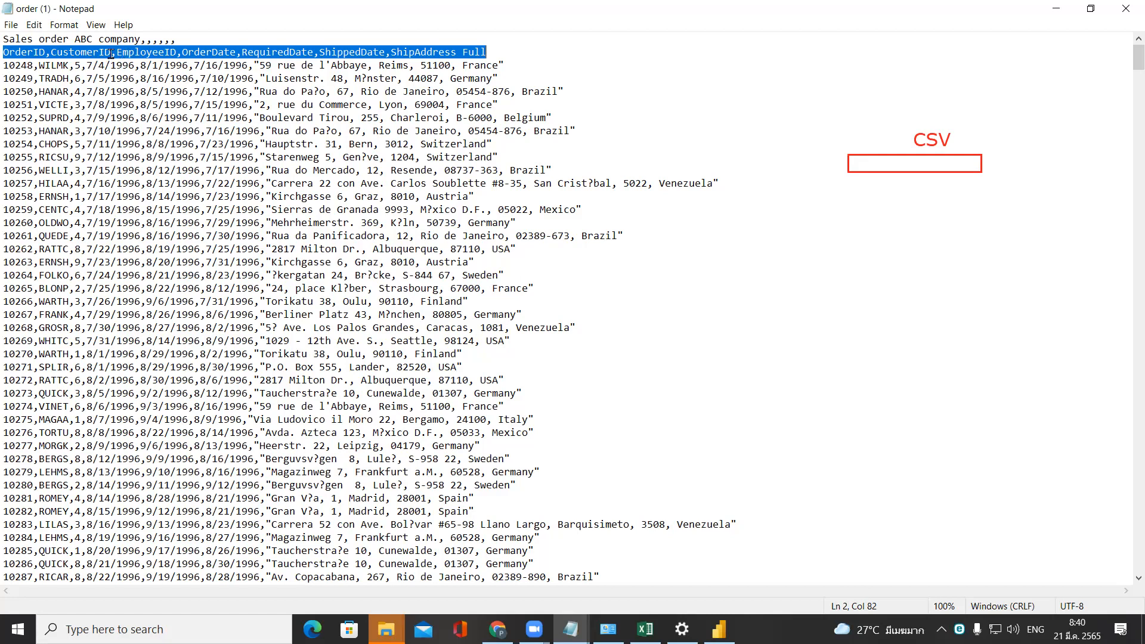
click(144, 106)
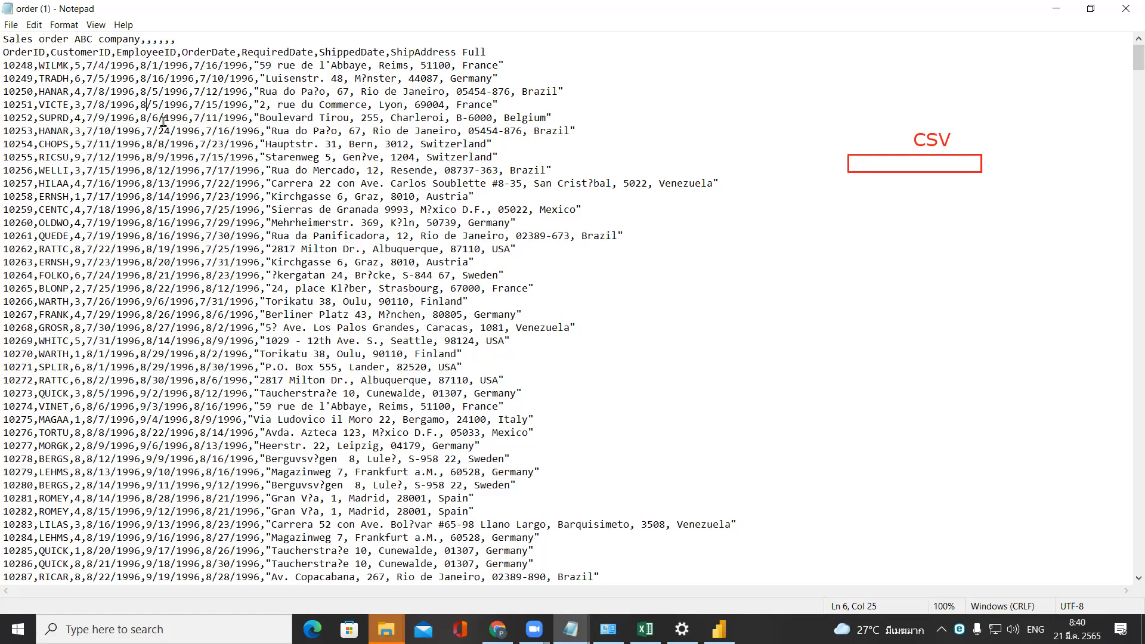
double_click(144, 51)
click(145, 51)
double_click(145, 51)
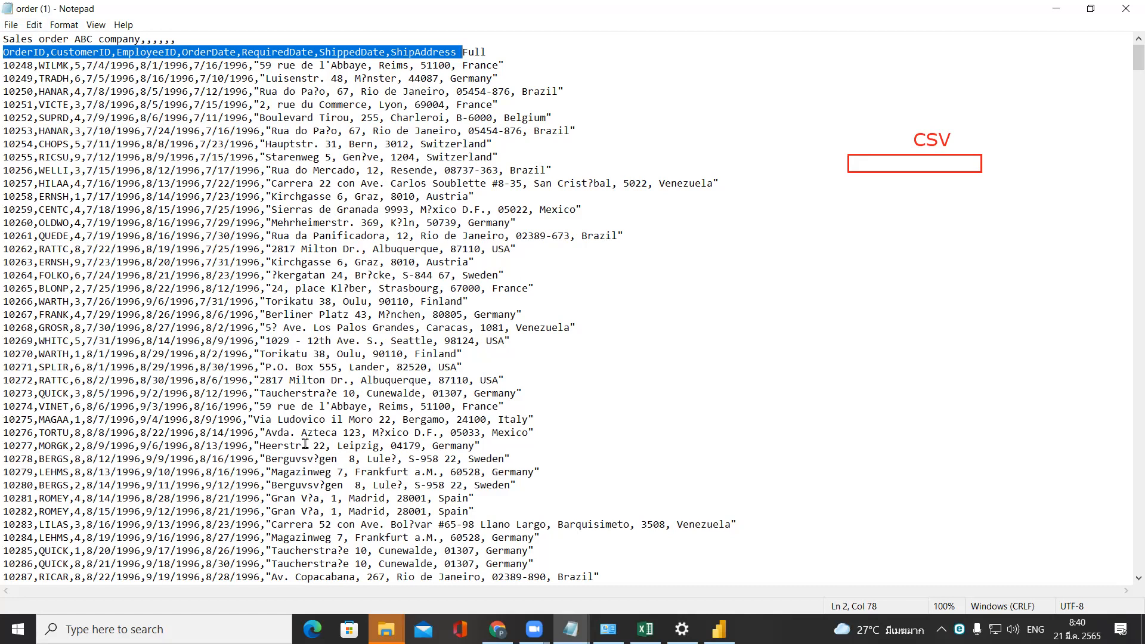
Point out individual column names in the header line from OrderID to ShipAddress, and highlight the first record beneath it.
click(28, 53)
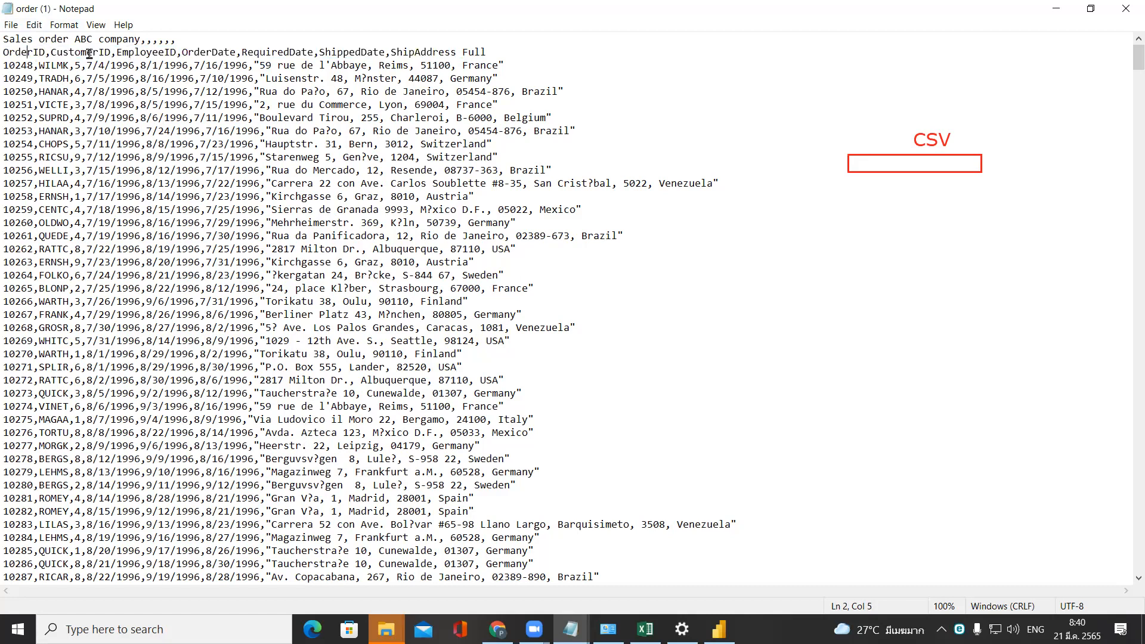
click(152, 53)
click(223, 53)
click(361, 52)
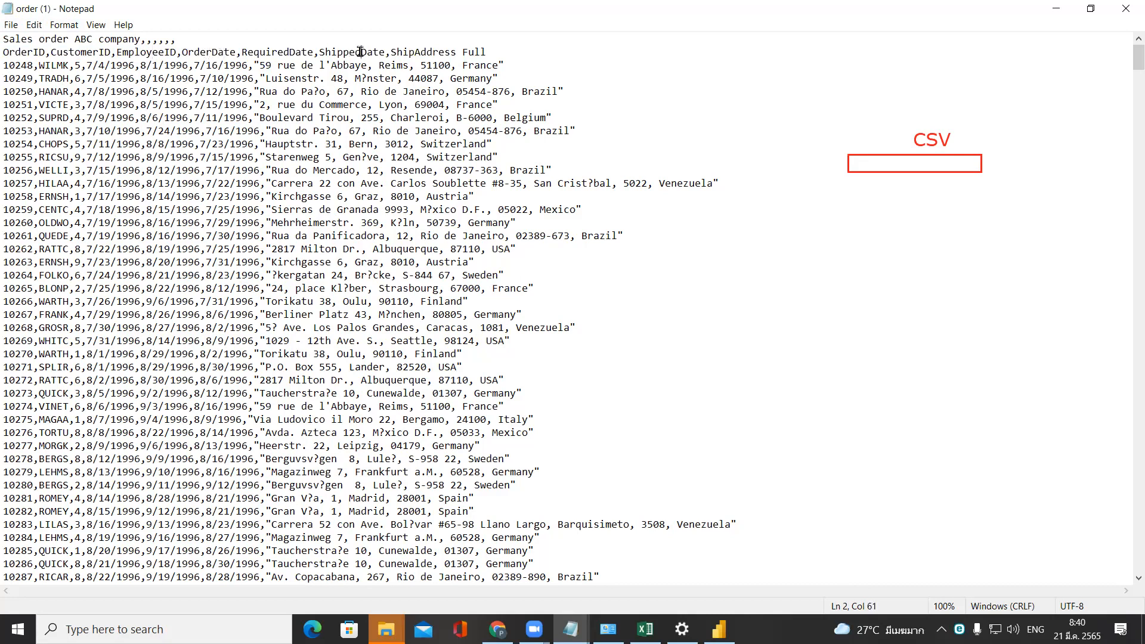
click(429, 52)
drag(4, 64, 518, 67)
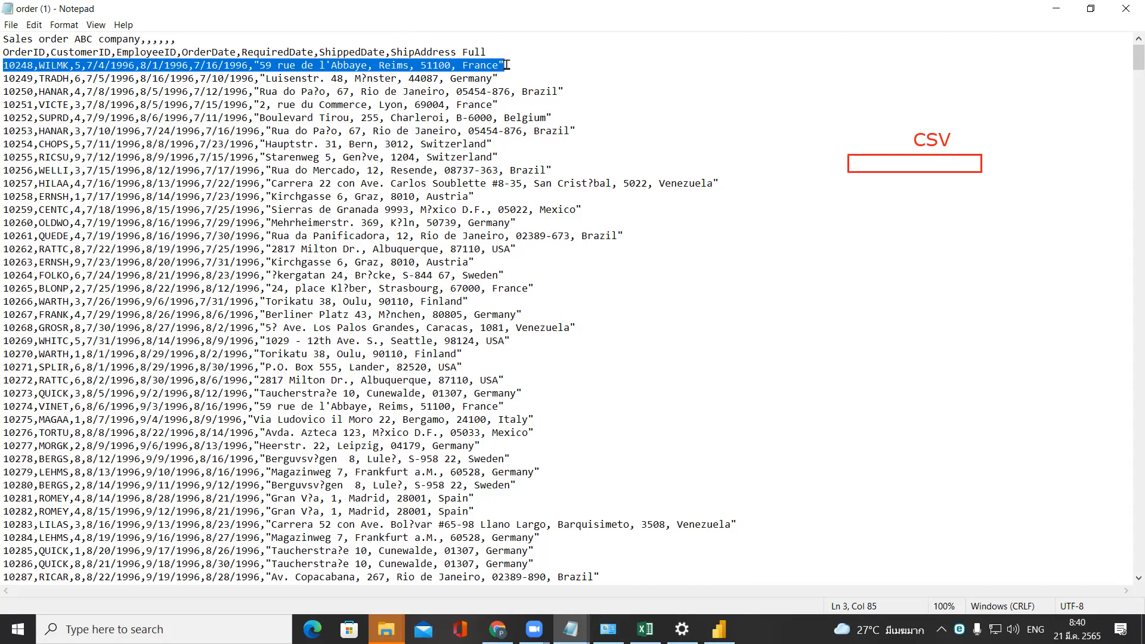
Highlight the title line "Sales order ABC company" above the header and close the order file.
drag(177, 38, 3, 39)
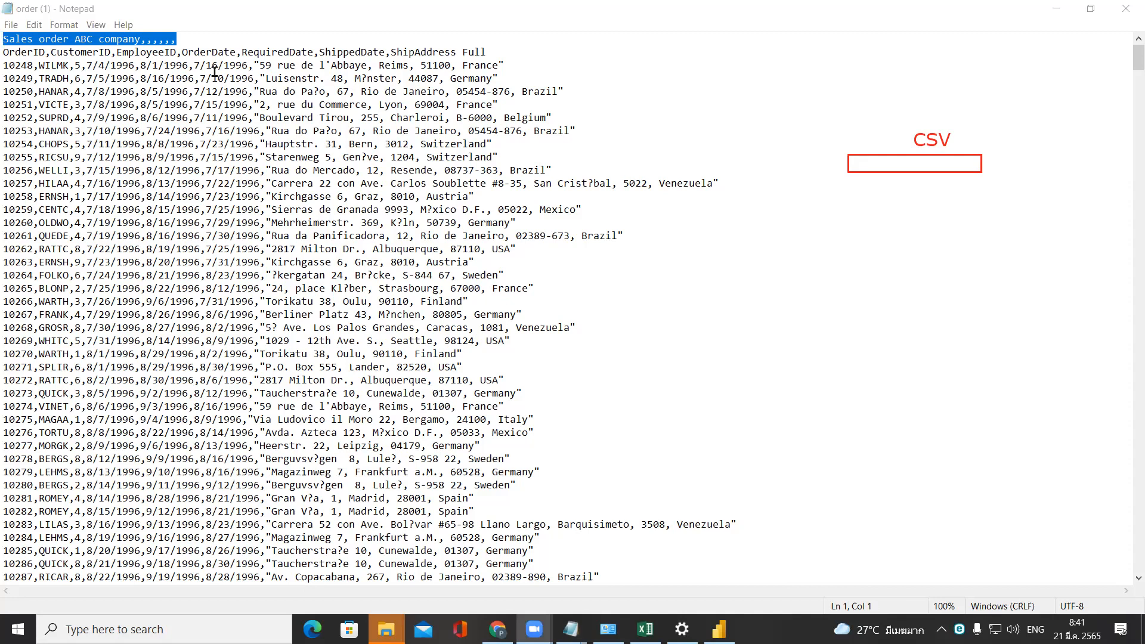
click(224, 157)
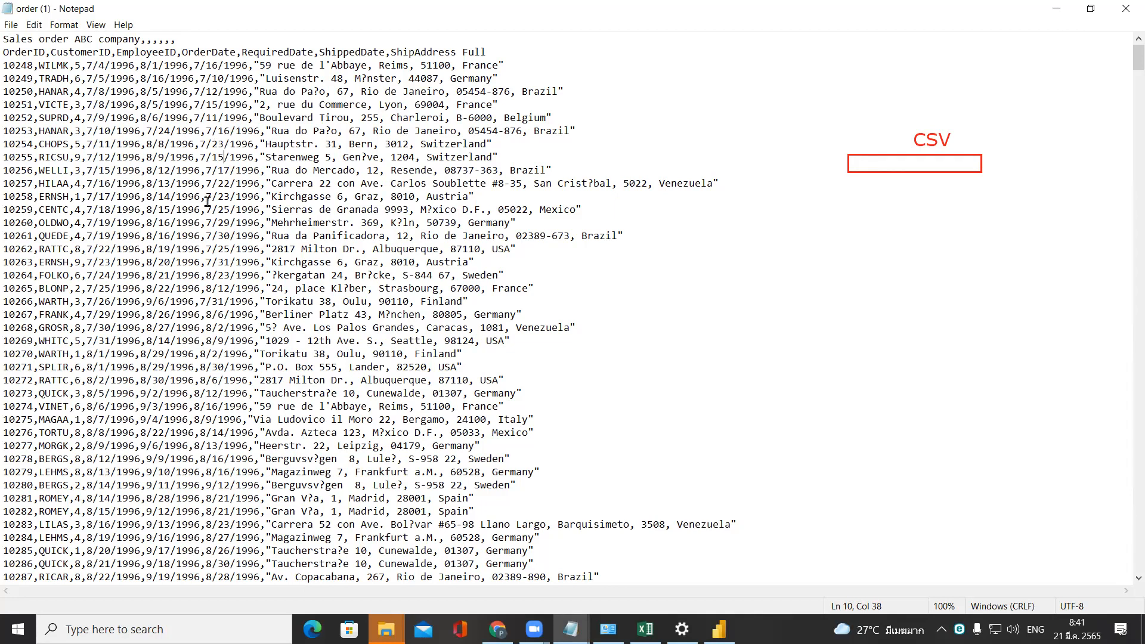
click(1128, 9)
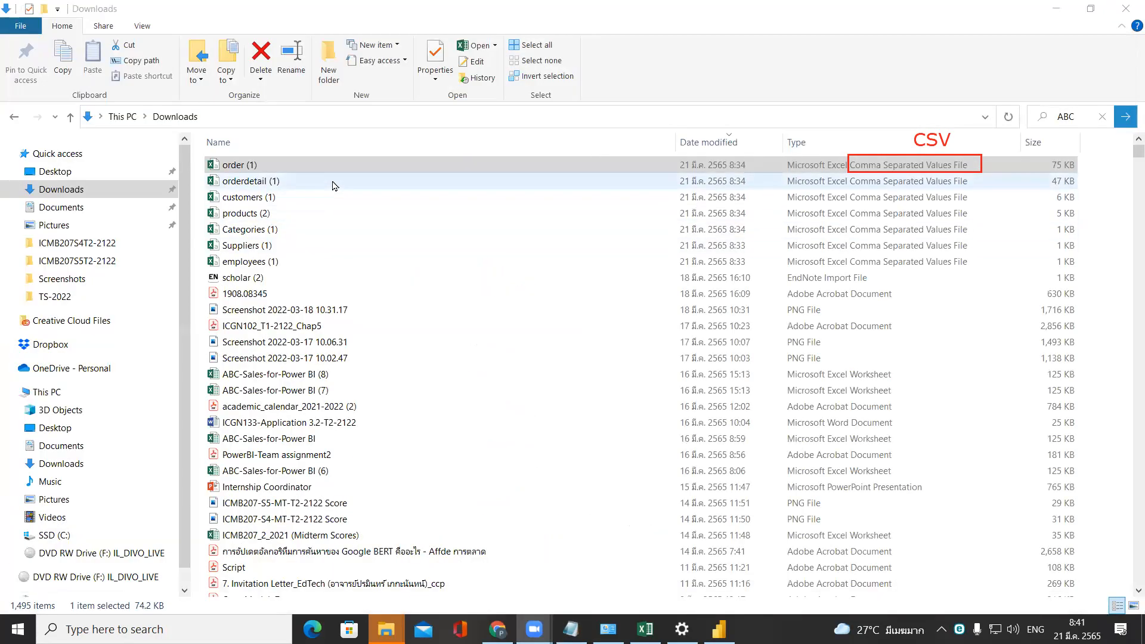
Open the orderdetail (1) CSV file in Notepad and move its window clear of the file type annotation.
right_click(334, 182)
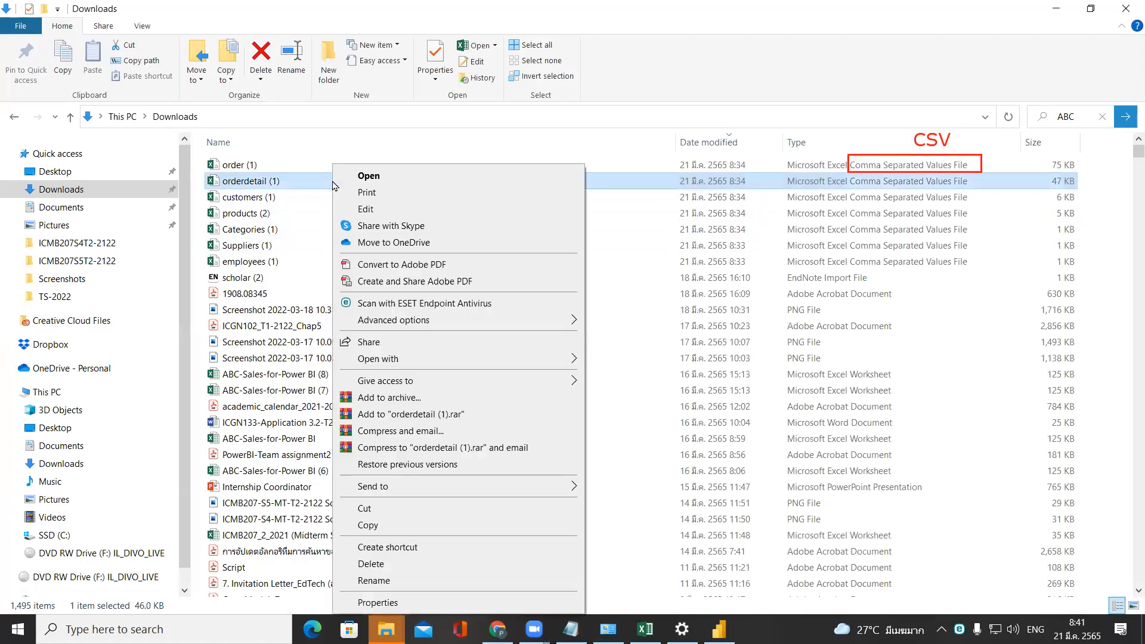
mouse_move(555, 359)
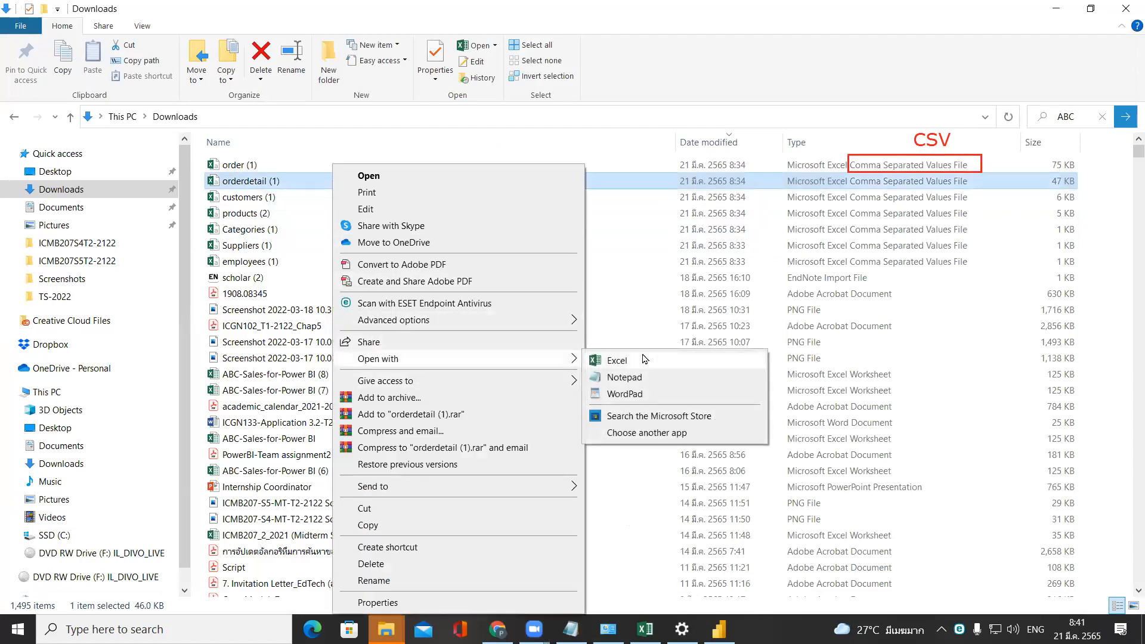
click(650, 384)
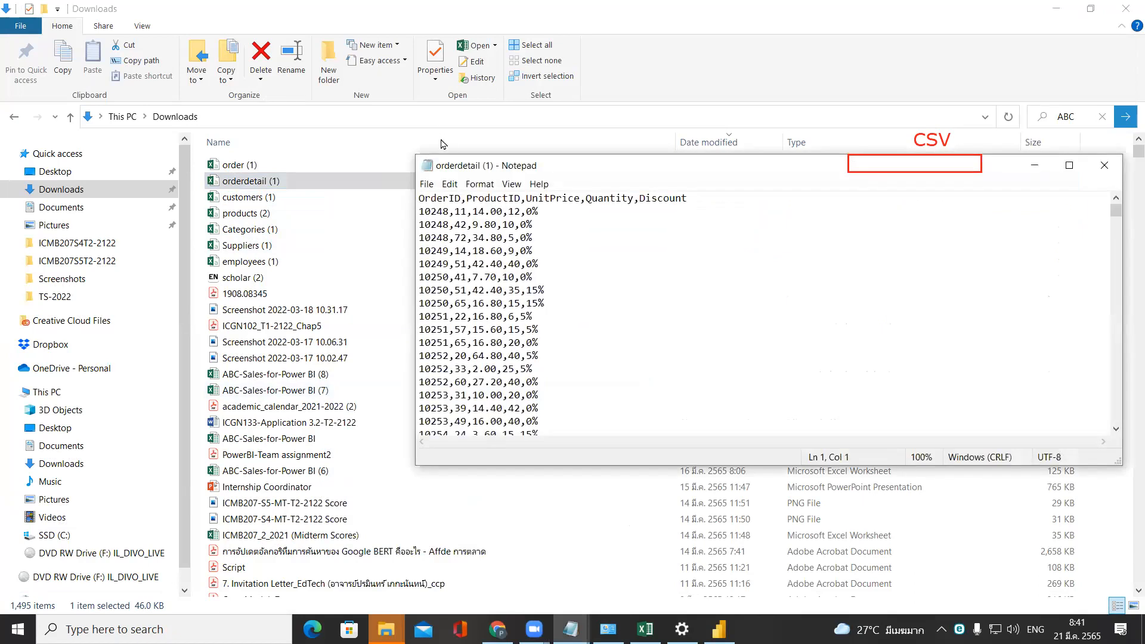
drag(452, 167, 159, 82)
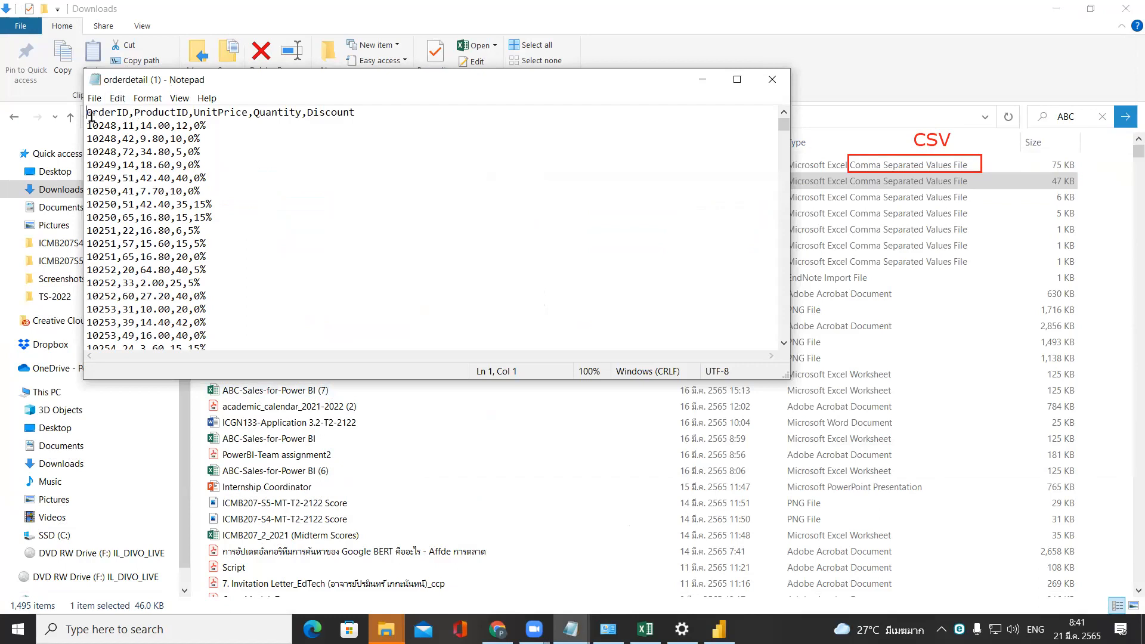
Examine the orderdetail header line, its column names from OrderID to Discount, and the first record, and close the file.
drag(87, 112, 349, 114)
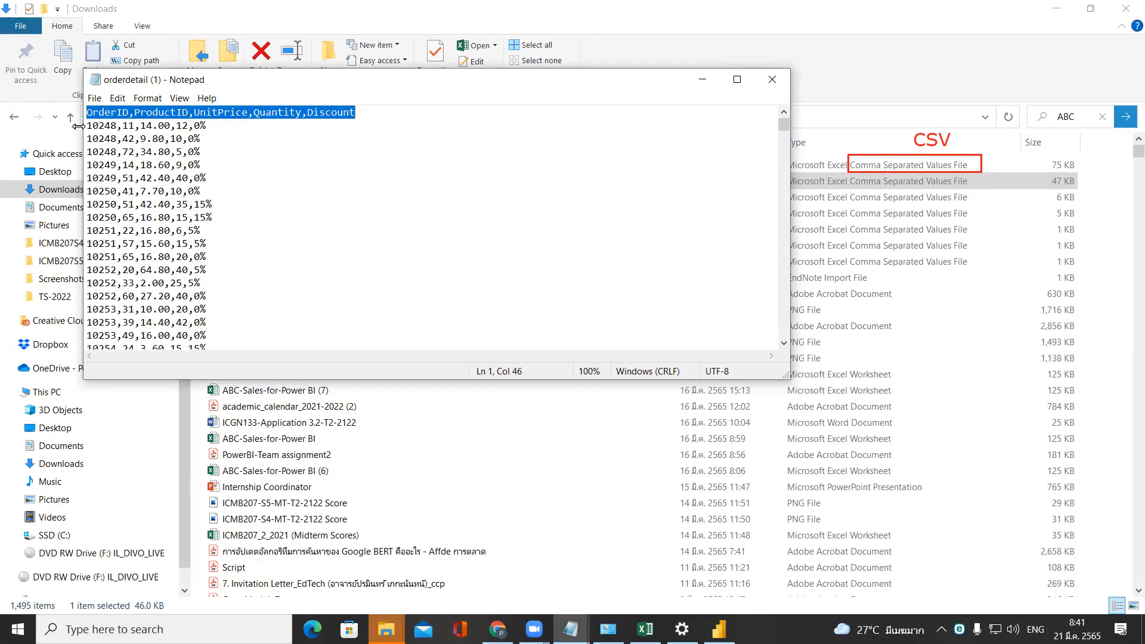
drag(87, 126, 206, 35)
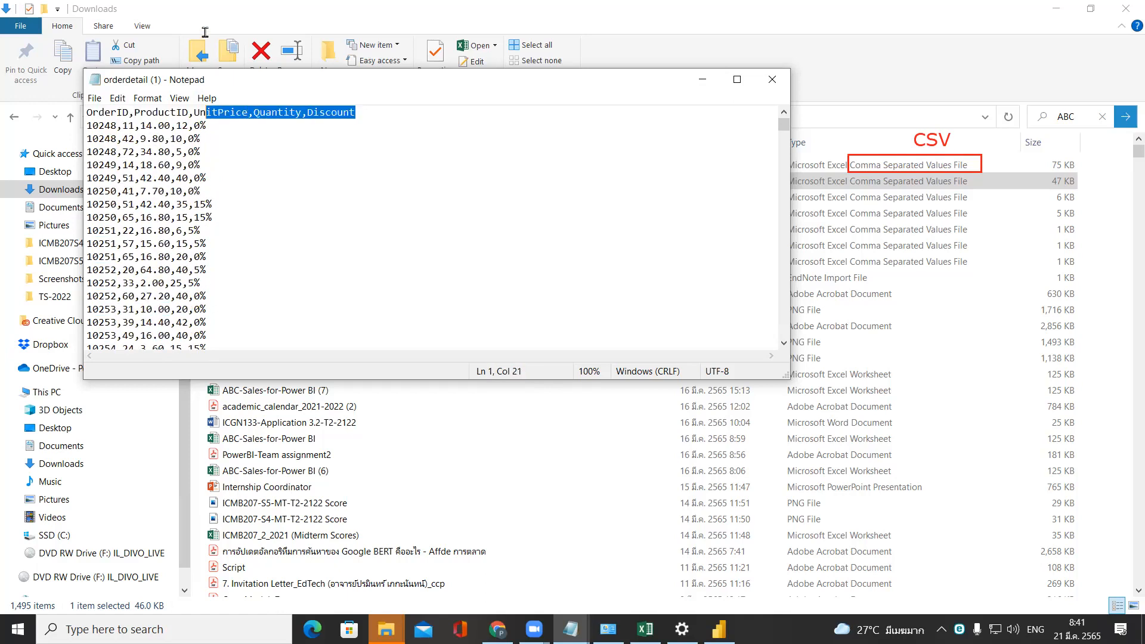
click(269, 133)
click(97, 112)
click(144, 112)
click(204, 111)
click(343, 112)
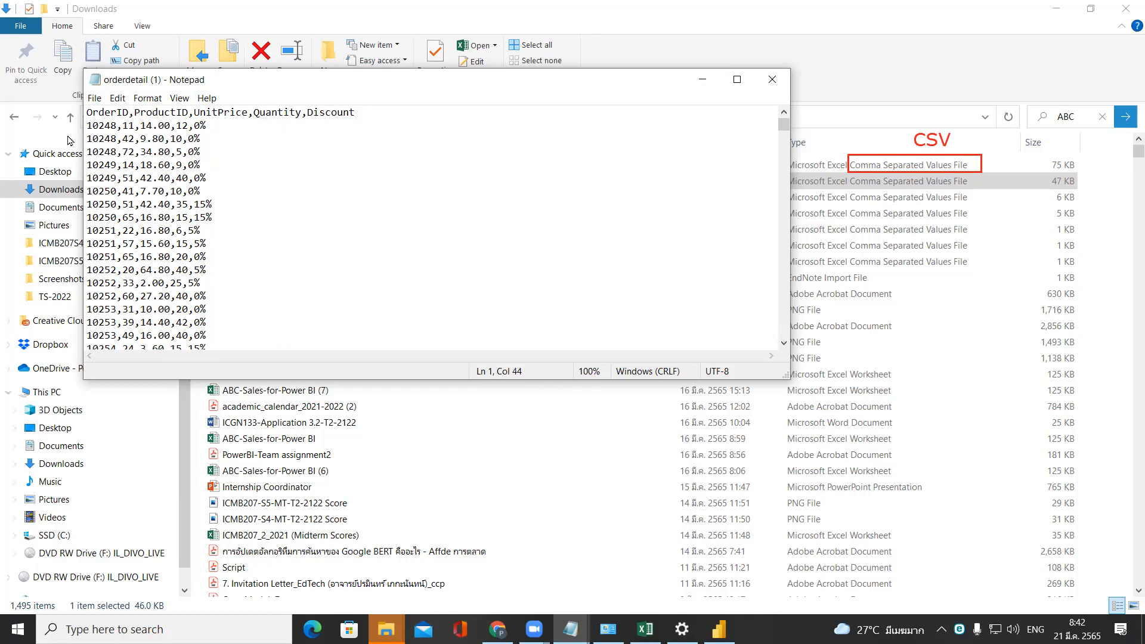
drag(89, 124, 207, 124)
click(768, 78)
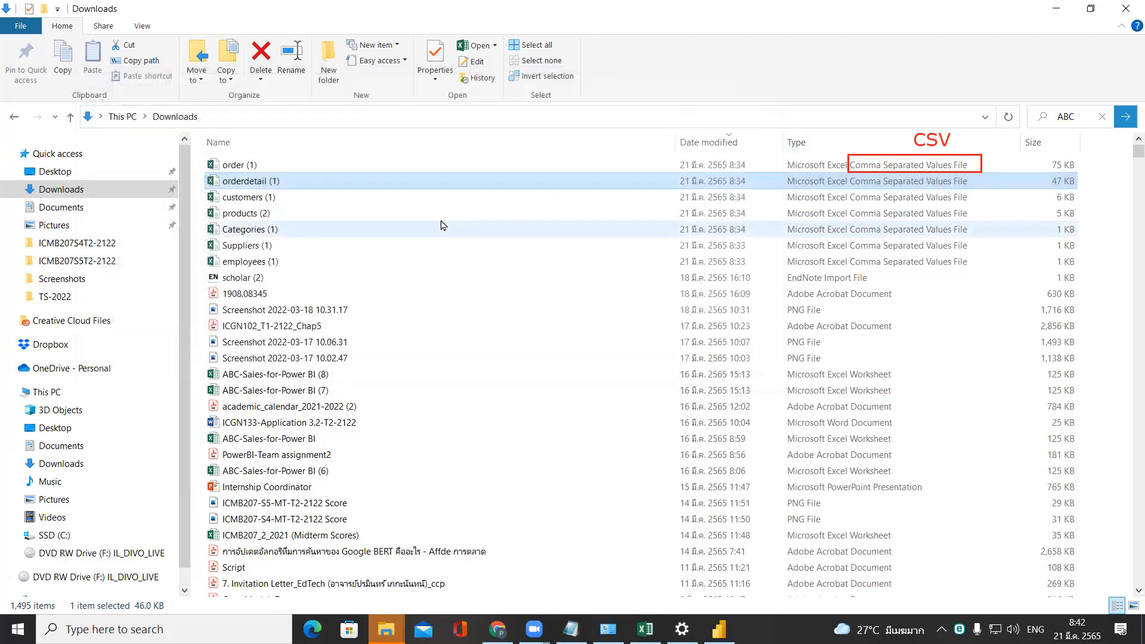
View the customers (1) CSV file in Excel, close it, and minimize the remaining workbook to return to the Downloads folder.
click(372, 198)
double_click(372, 199)
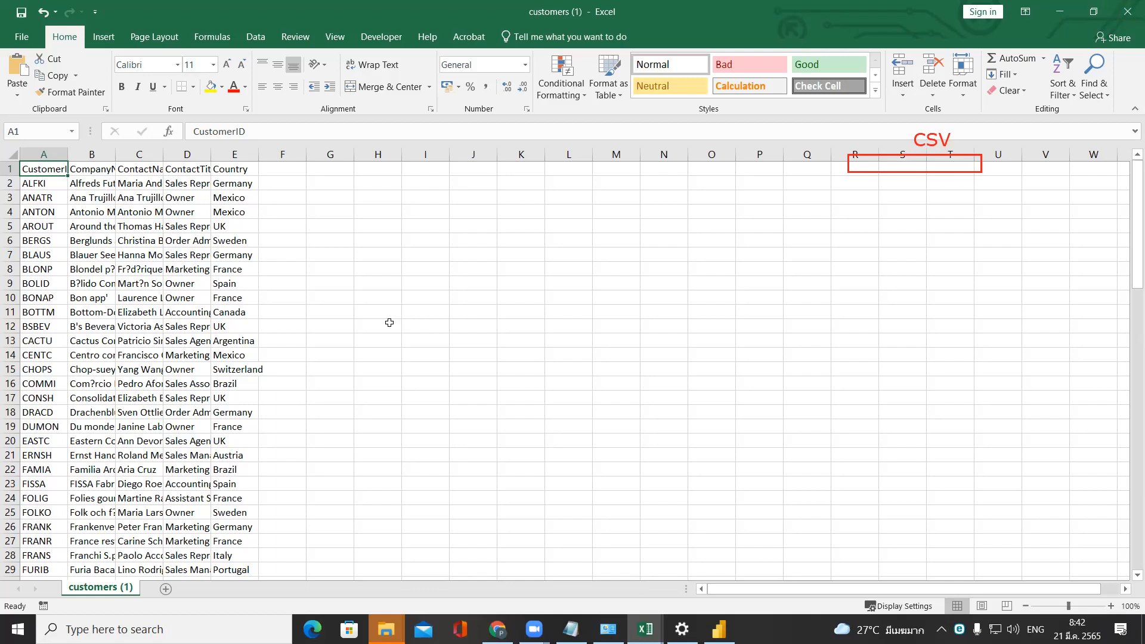
click(1129, 8)
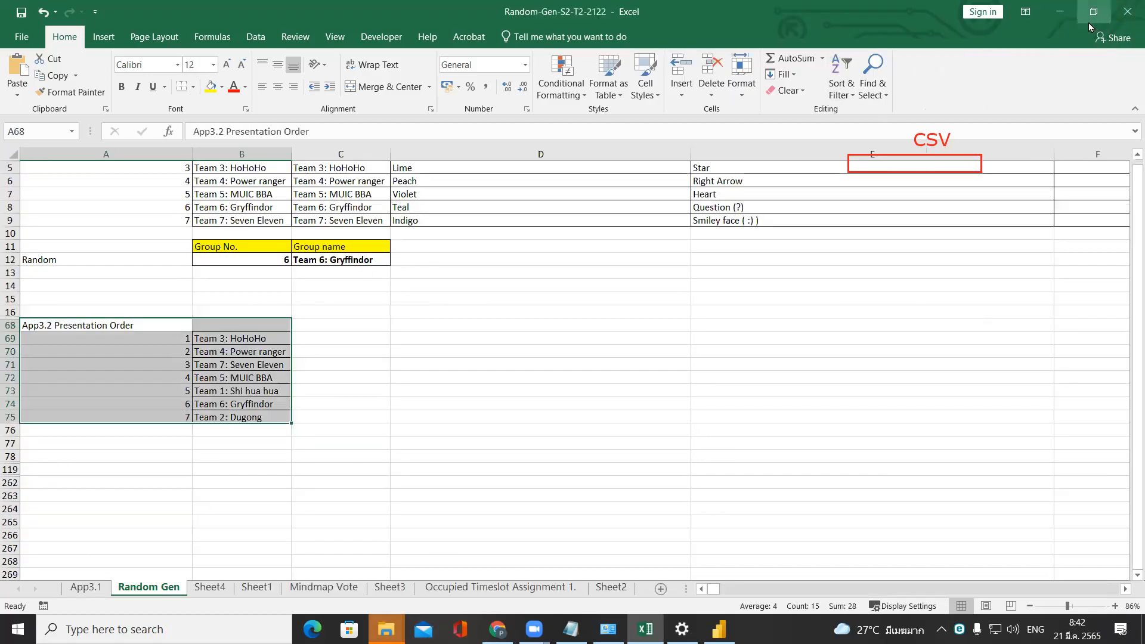
click(1060, 12)
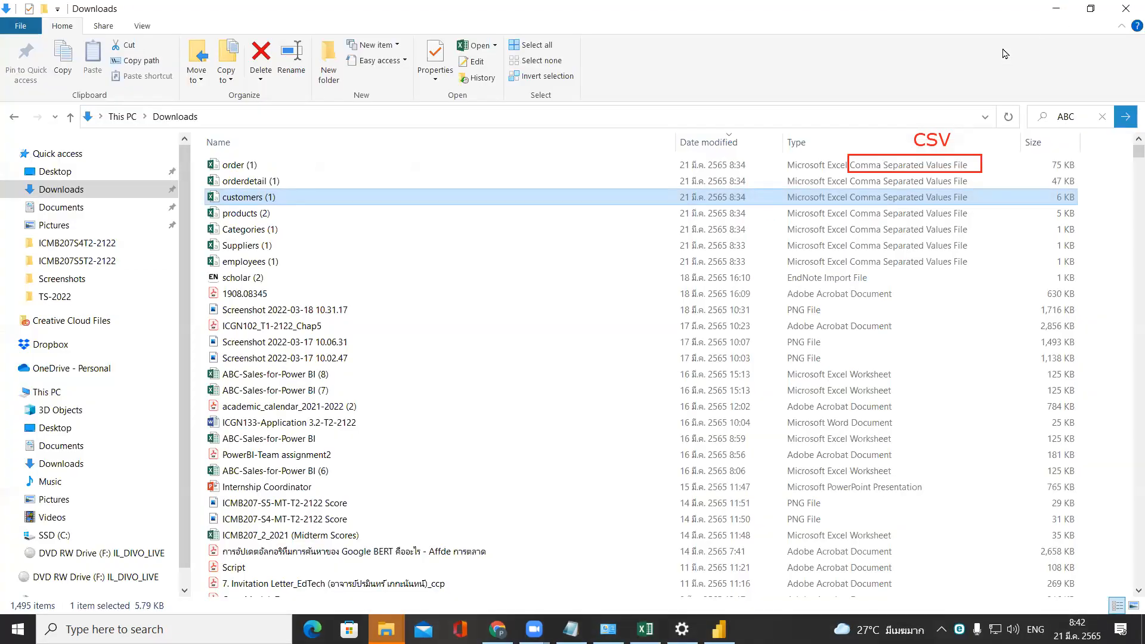
Open the customers (1) CSV file in Notepad to view its comma-separated text.
right_click(230, 201)
mouse_move(354, 362)
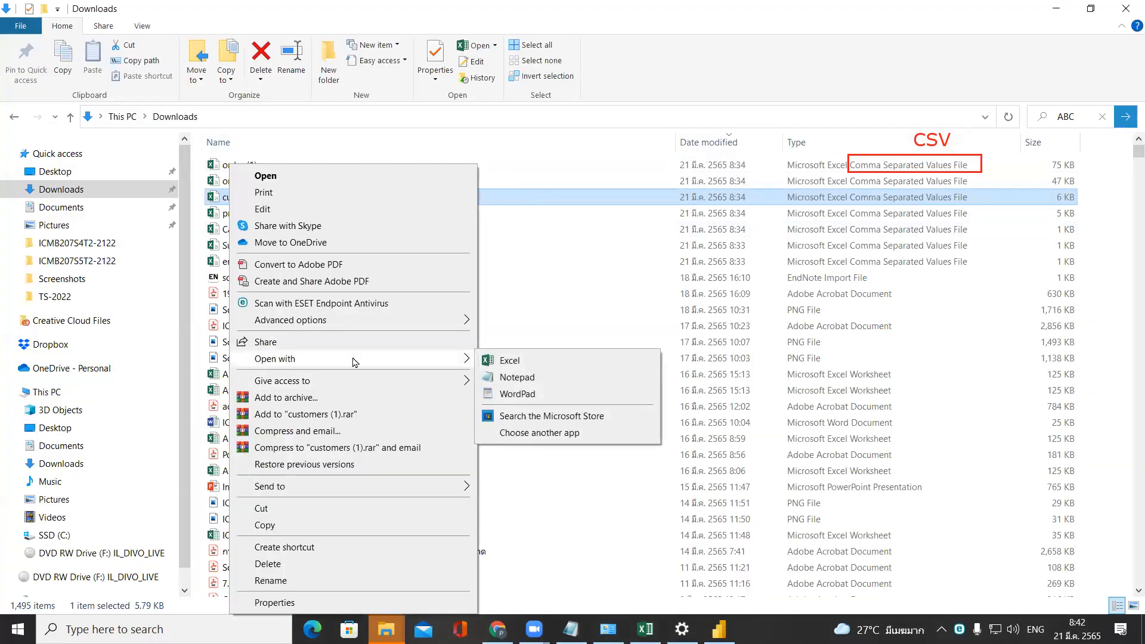
click(633, 379)
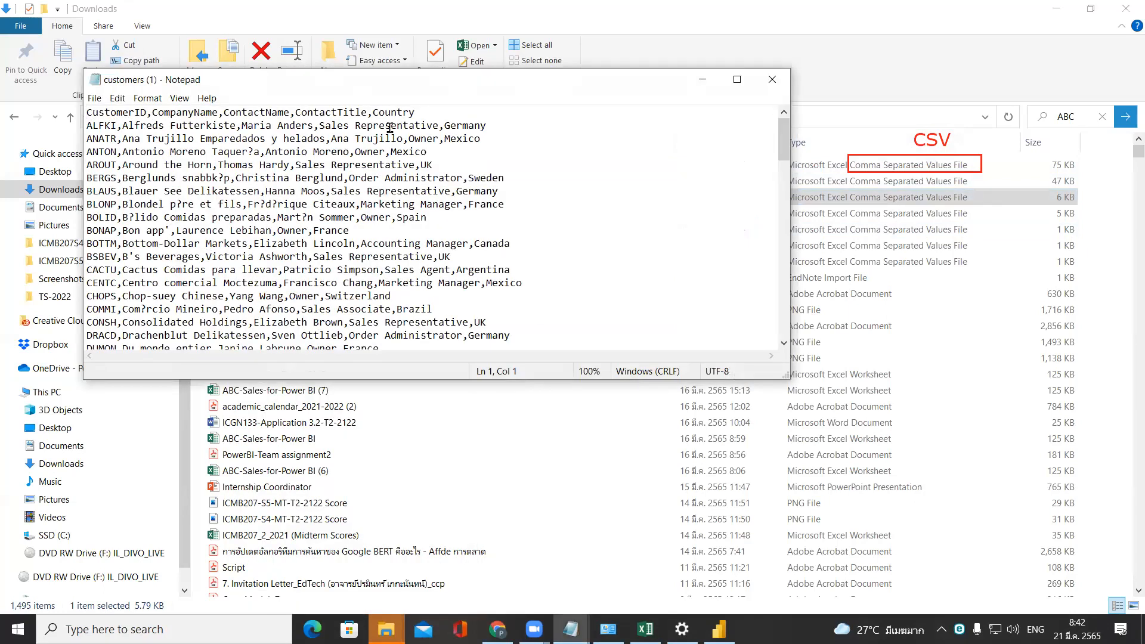
Close the customers file, view the products (2) CSV file in Notepad, examine its title and blank lines above the header, and close it.
click(773, 80)
click(268, 213)
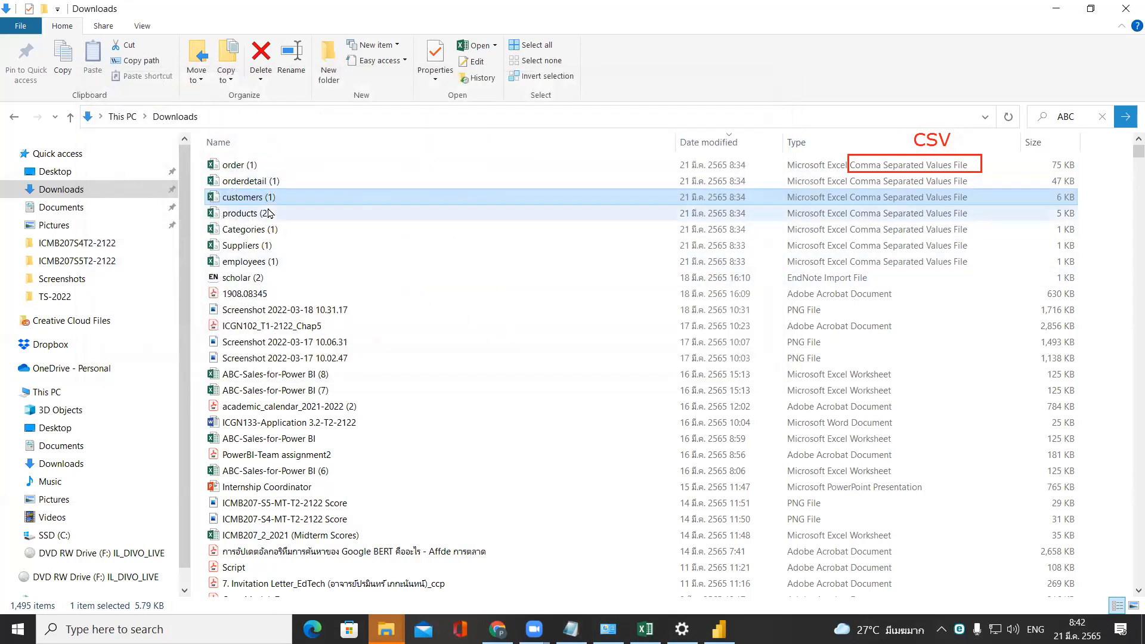
right_click(268, 213)
mouse_move(376, 361)
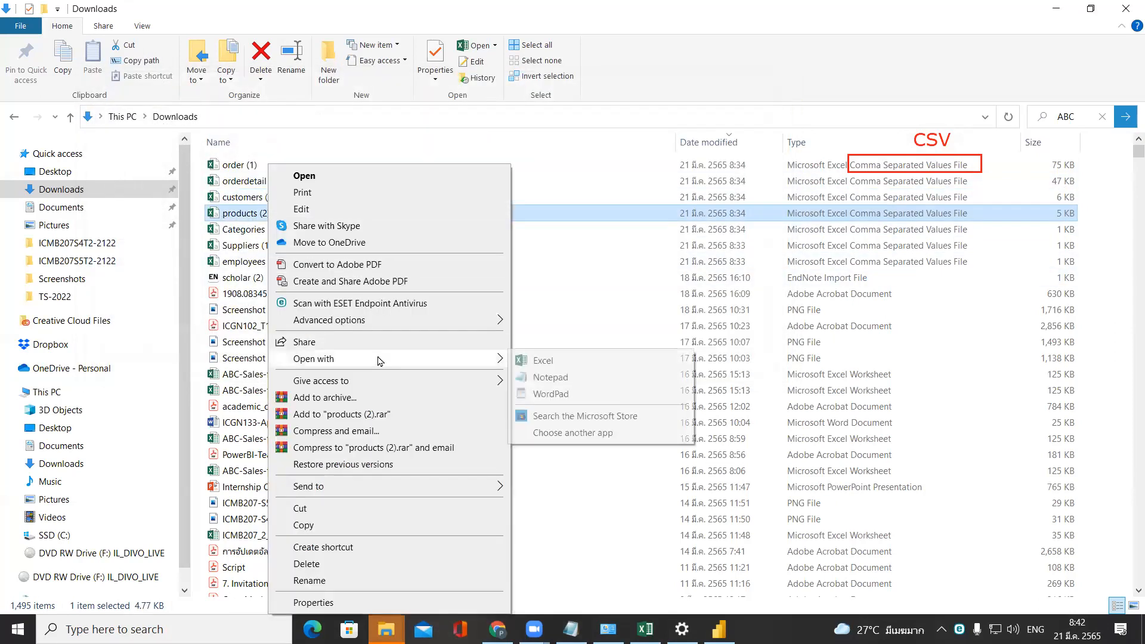
click(535, 378)
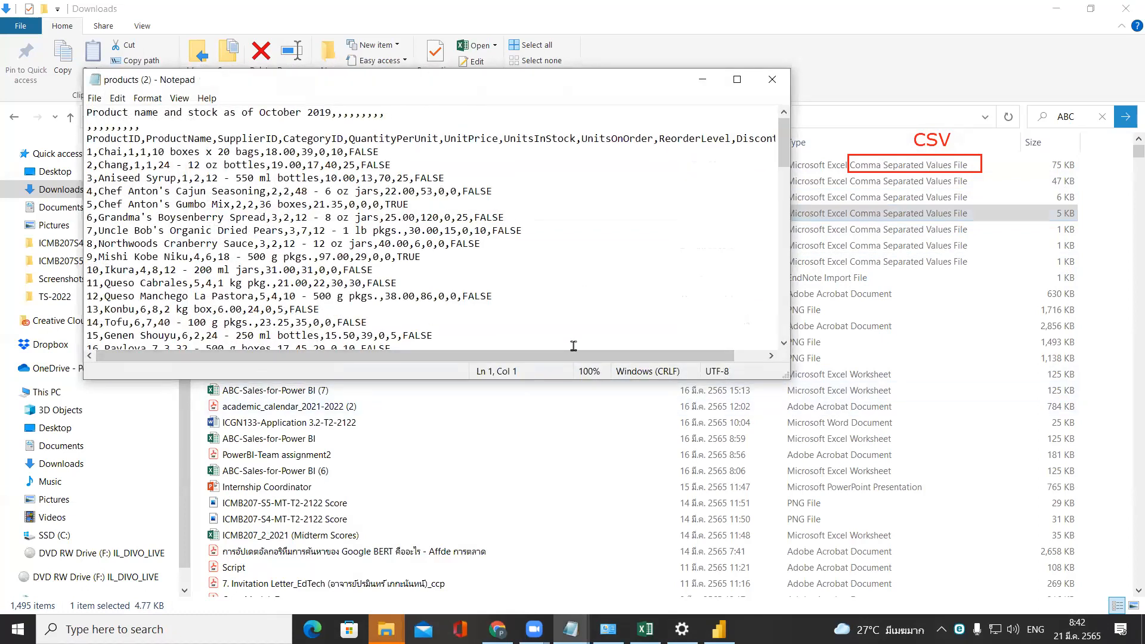
drag(87, 112, 152, 121)
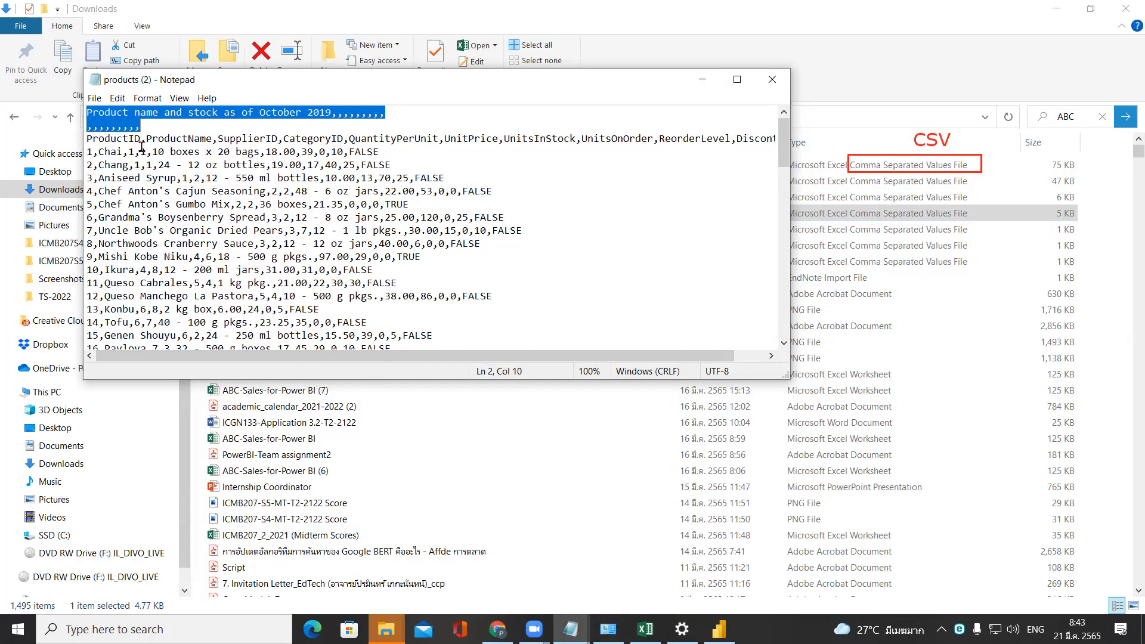
click(772, 79)
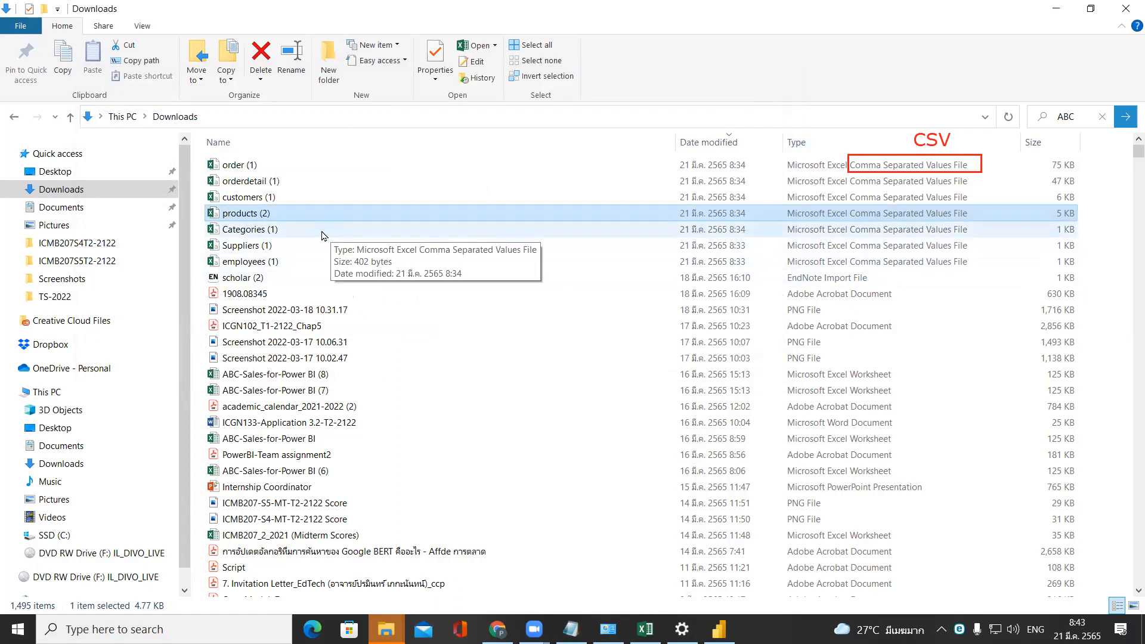
Open the Categories (1) CSV file in Notepad, examine the Beverages record with its quoted description, and close the file.
click(324, 236)
right_click(322, 236)
mouse_move(409, 359)
click(618, 376)
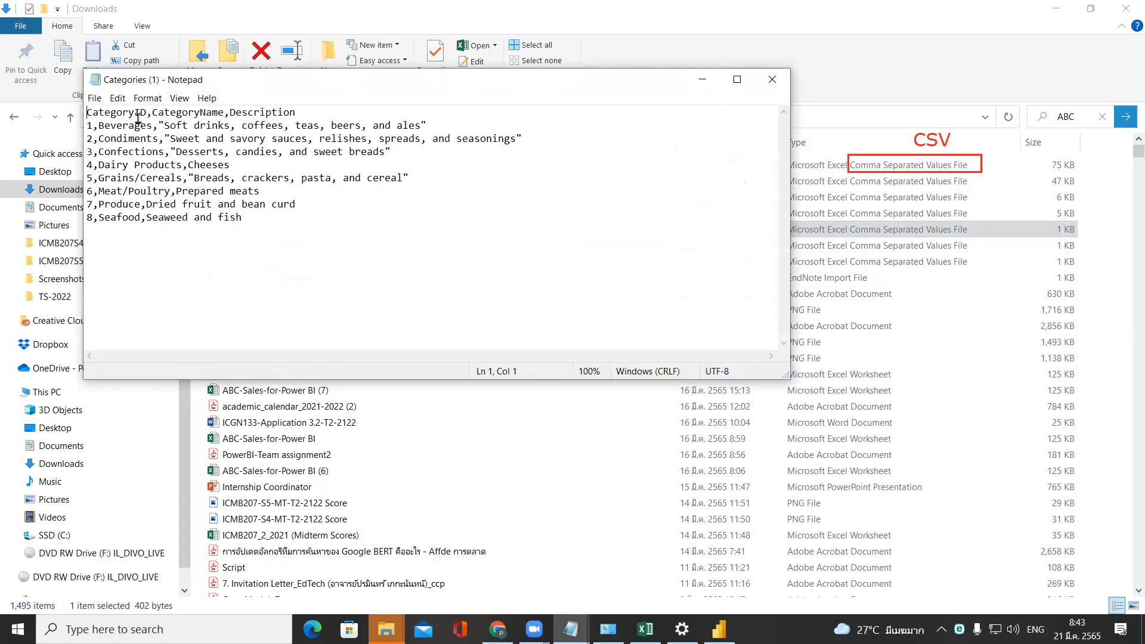
drag(87, 126, 451, 127)
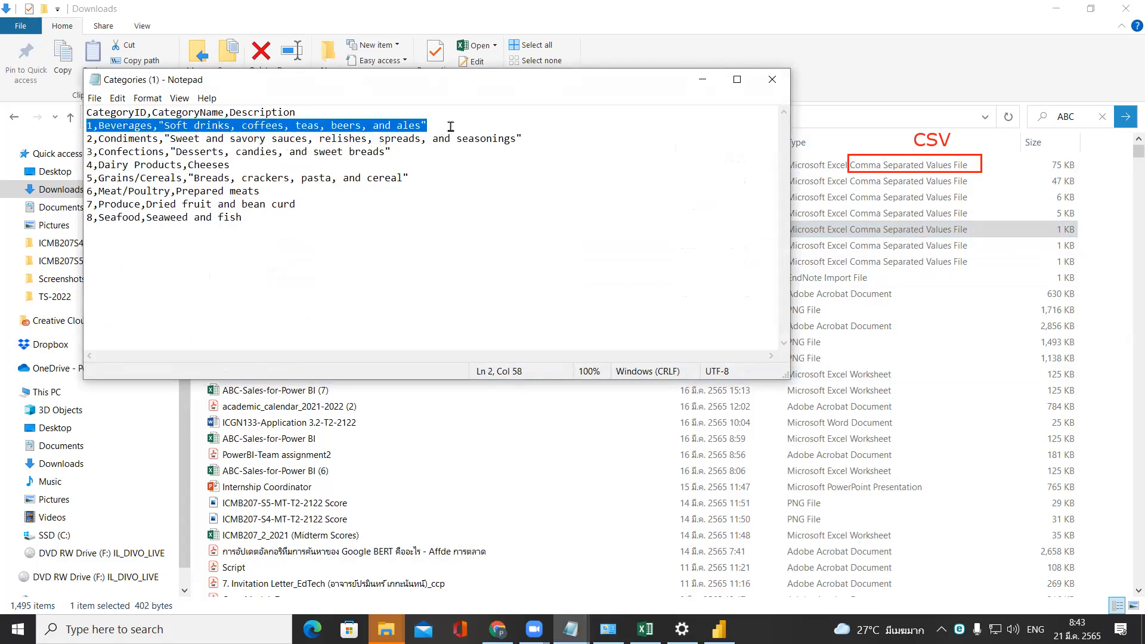
click(786, 87)
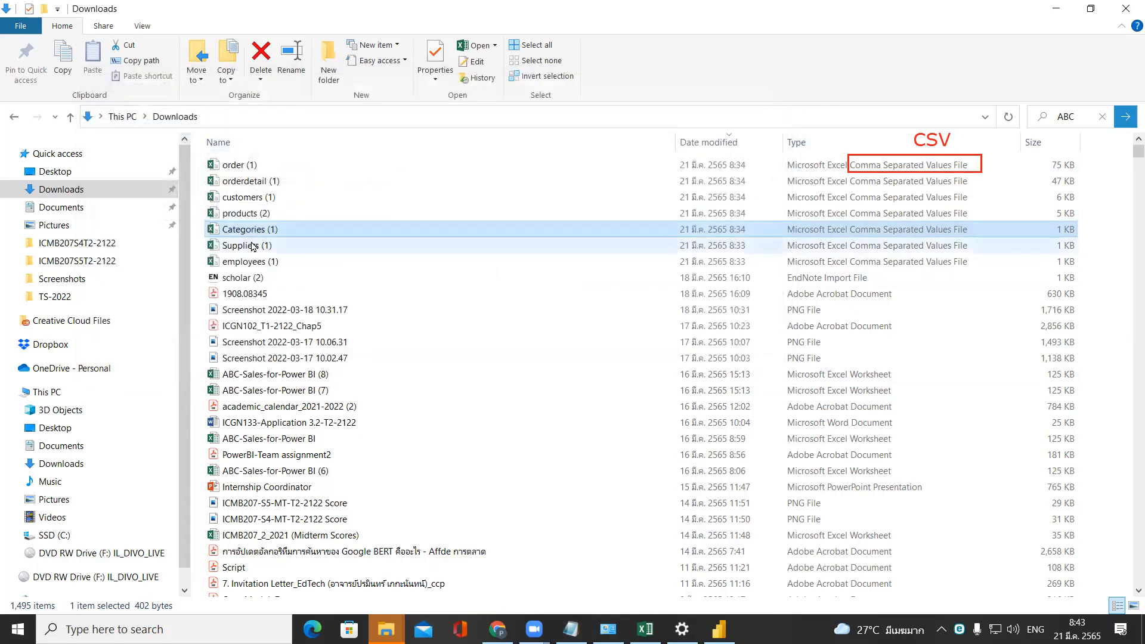
View the comma-separated text of the Suppliers (1) CSV file in Notepad and close it.
click(253, 246)
right_click(253, 246)
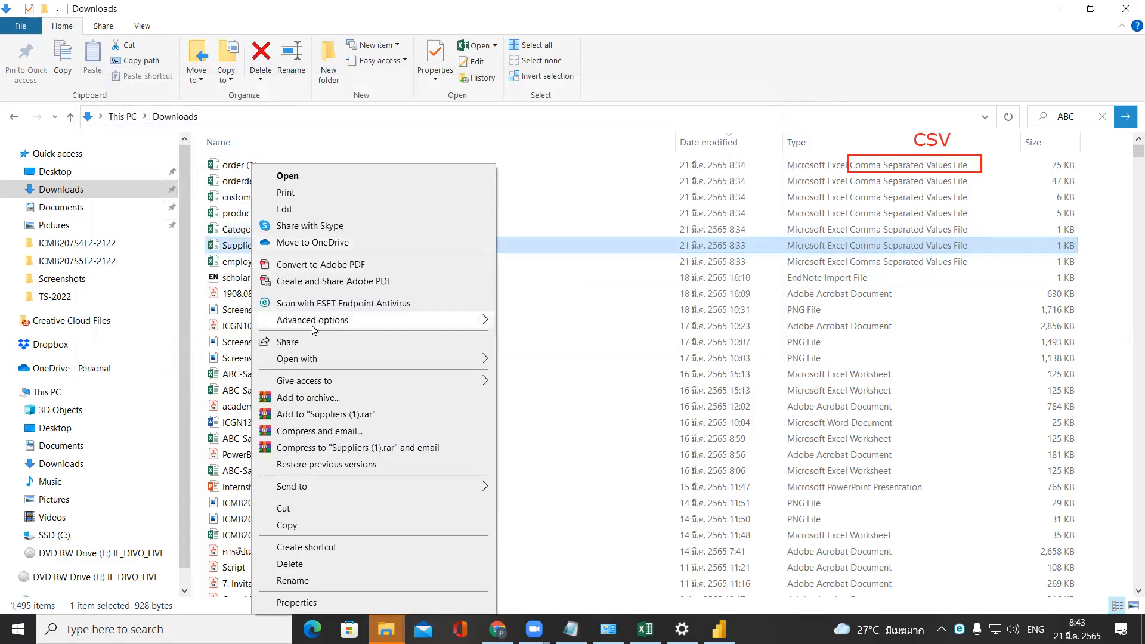
mouse_move(327, 360)
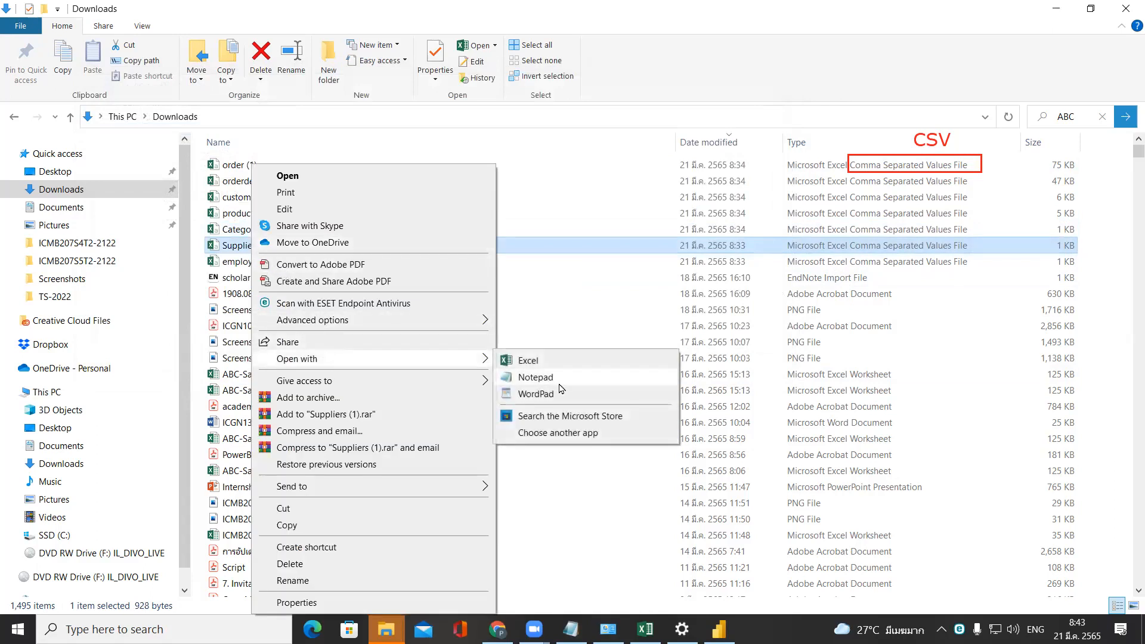
click(559, 384)
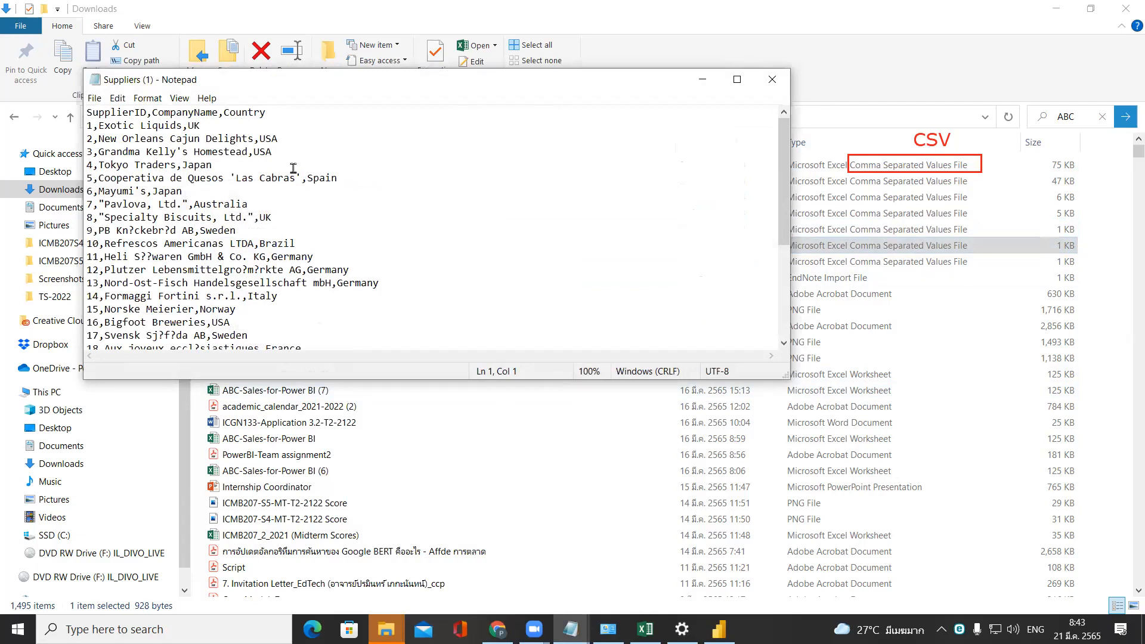
click(773, 80)
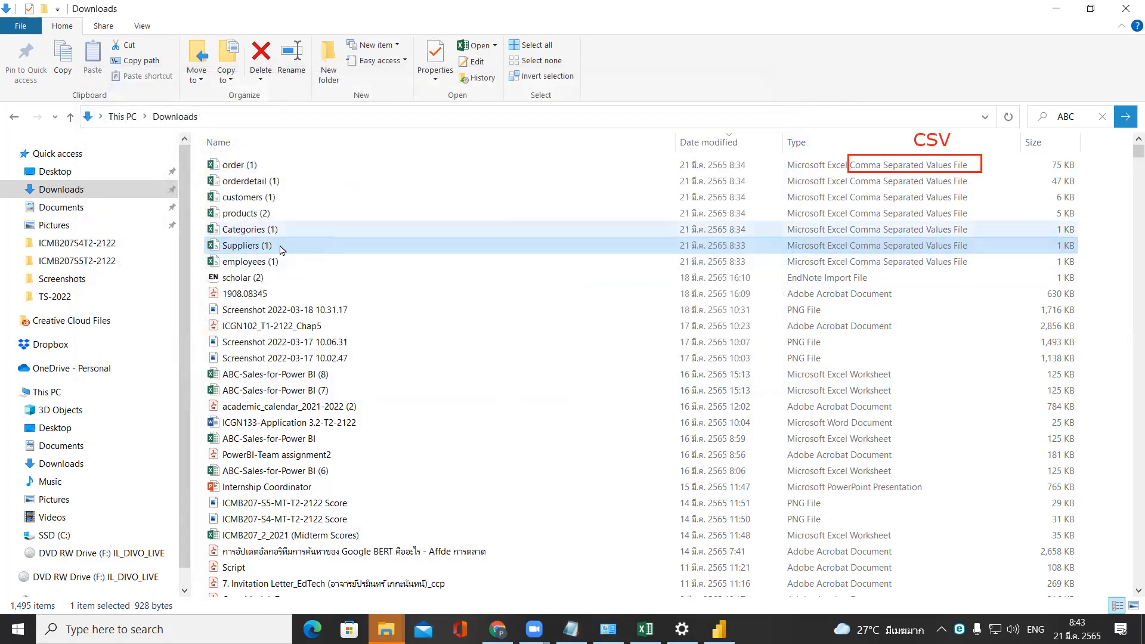
View the employees (1) CSV file in Notepad, close it, and select the seven CSV files from order (1) to employees (1).
click(265, 264)
right_click(266, 266)
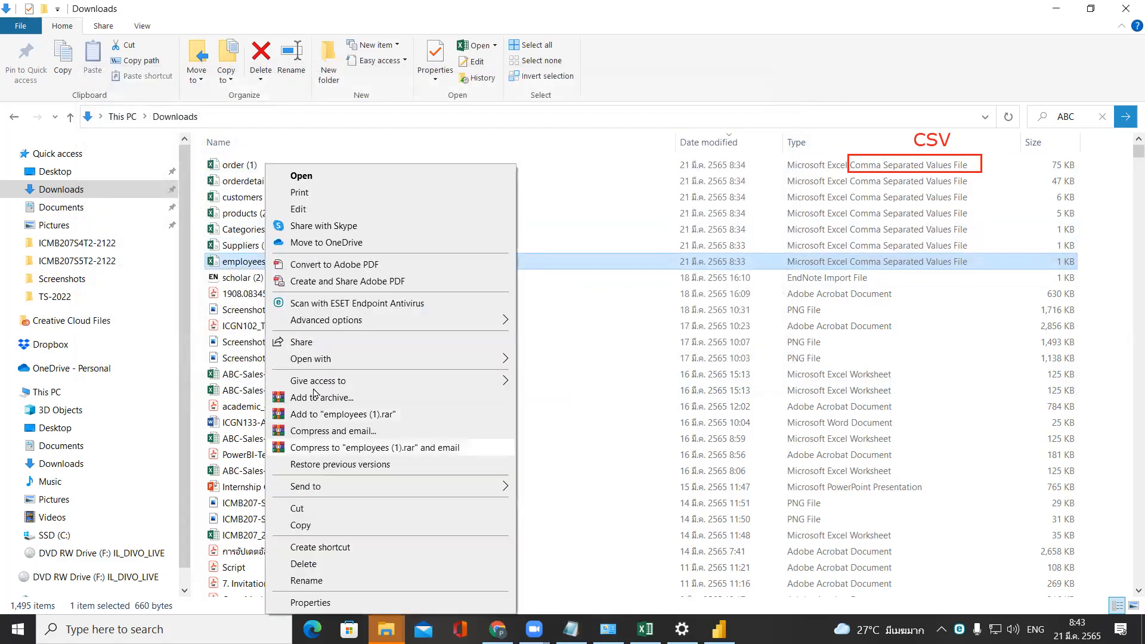
mouse_move(337, 358)
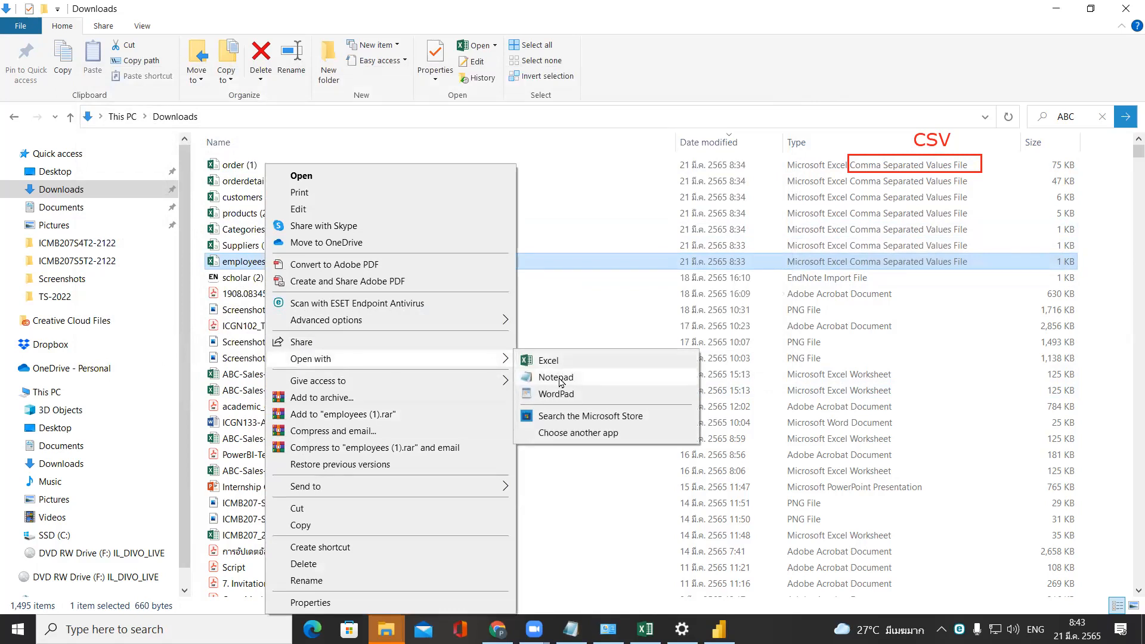
click(559, 378)
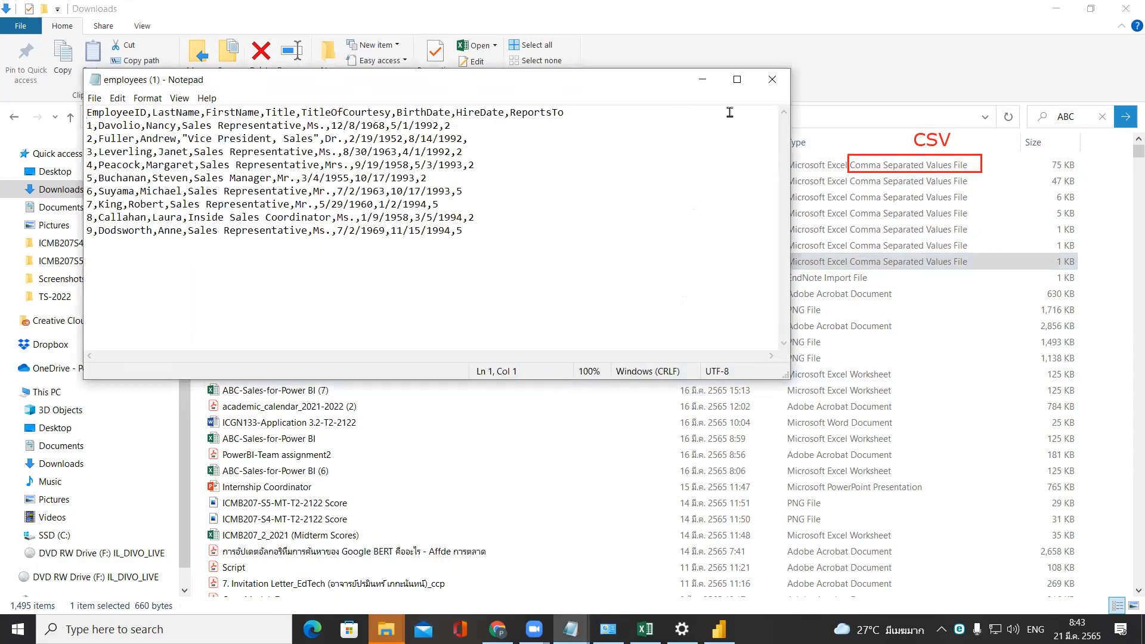
click(773, 83)
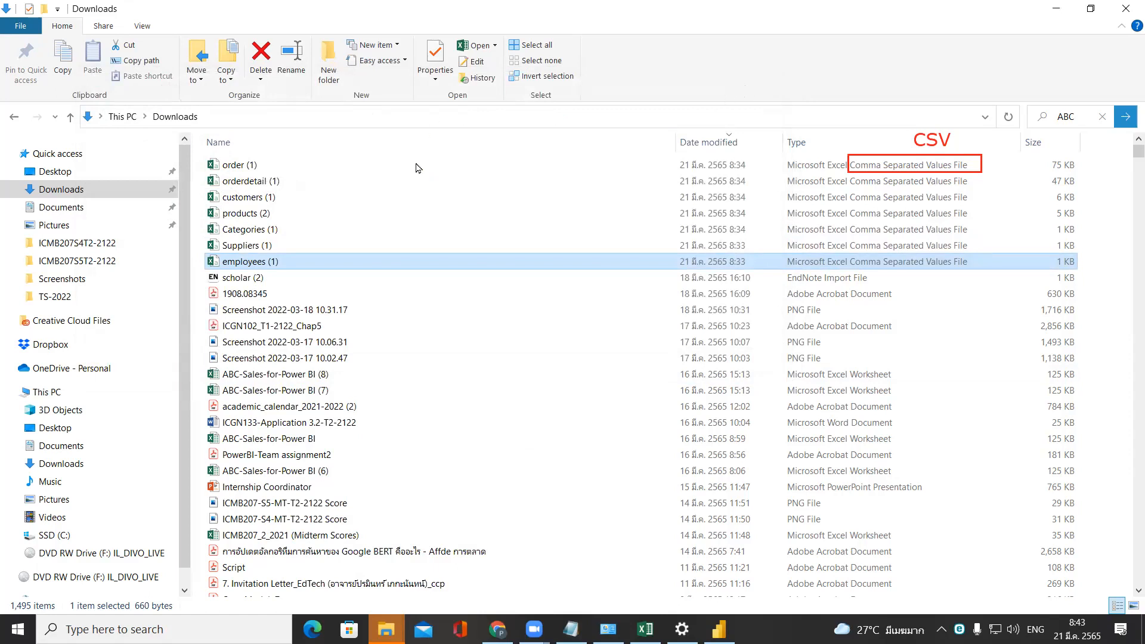
shift+click(352, 165)
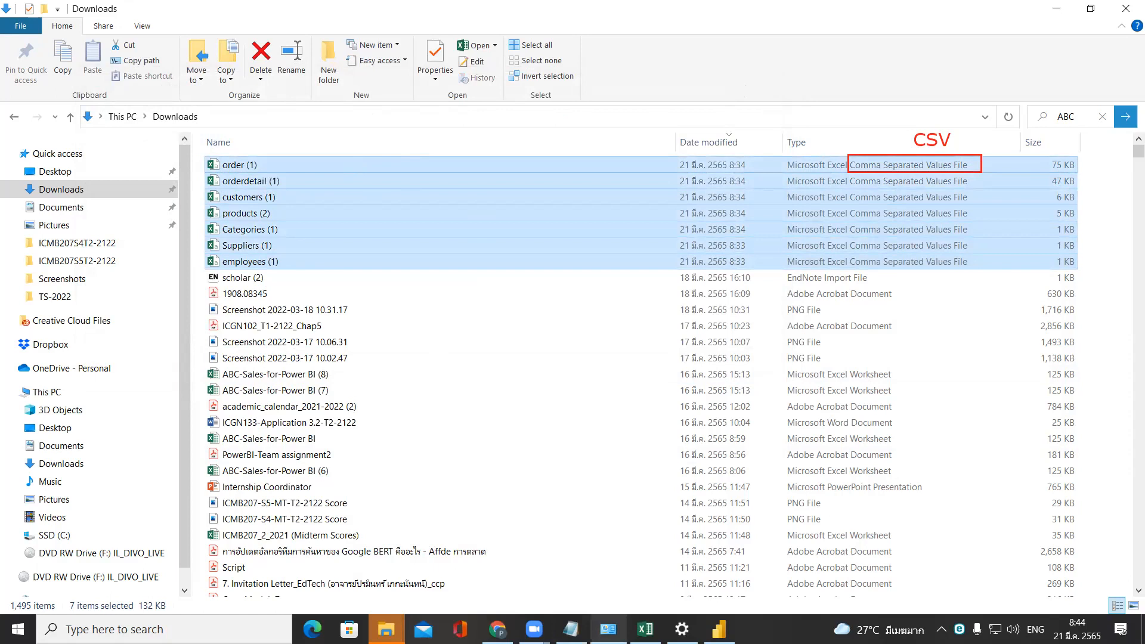
Switch to Power BI Desktop and create a new blank report.
click(719, 629)
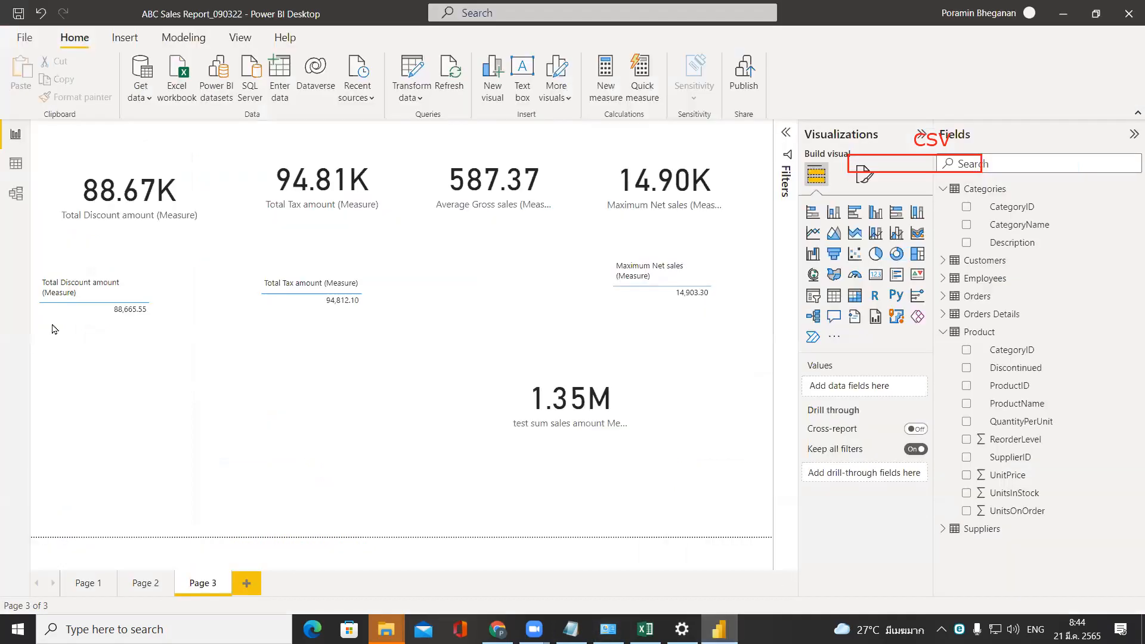
click(17, 41)
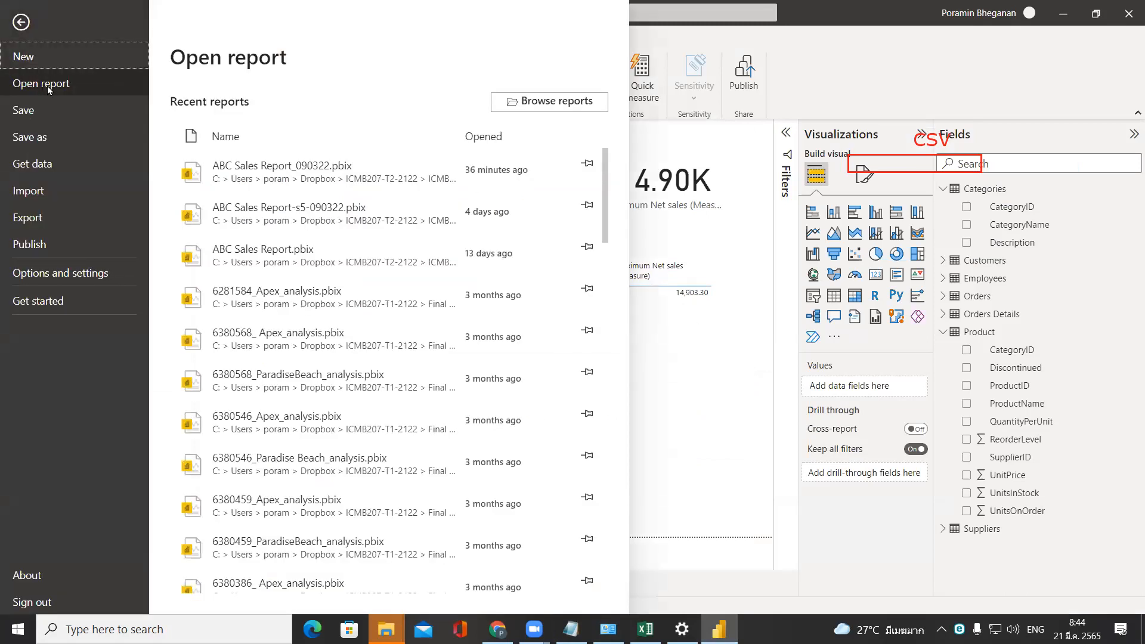
click(860, 50)
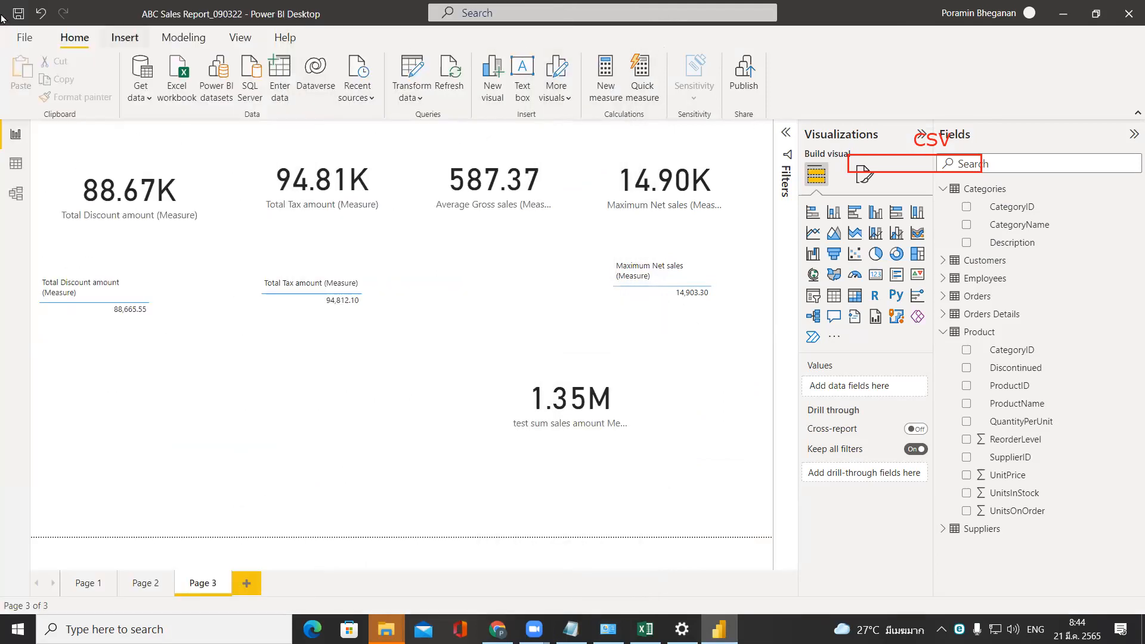
click(10, 42)
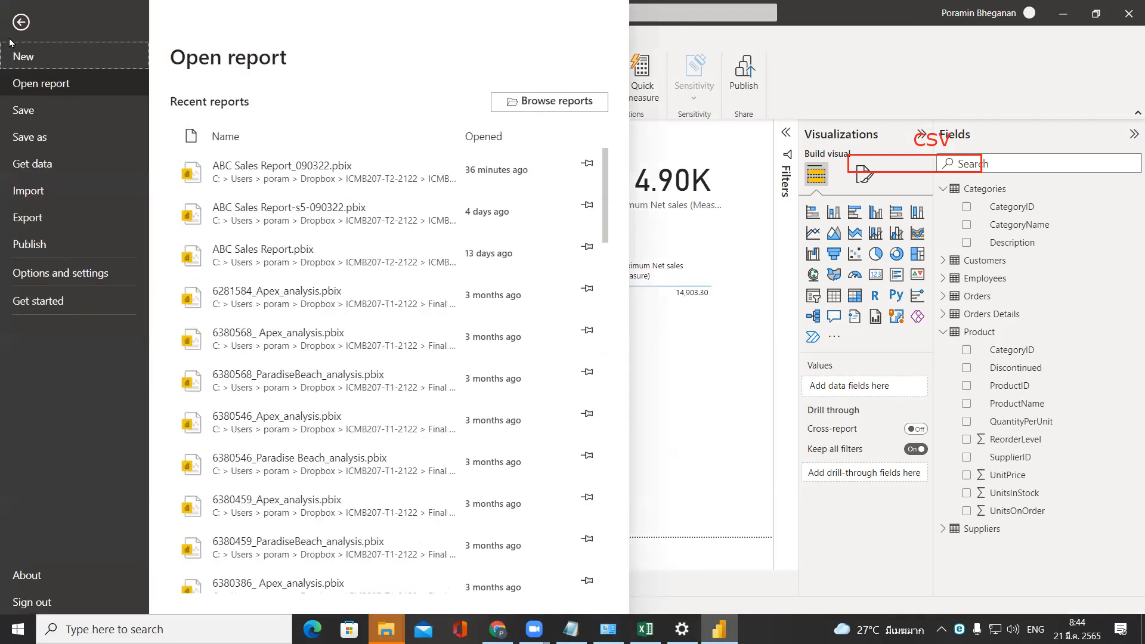
key(Escape)
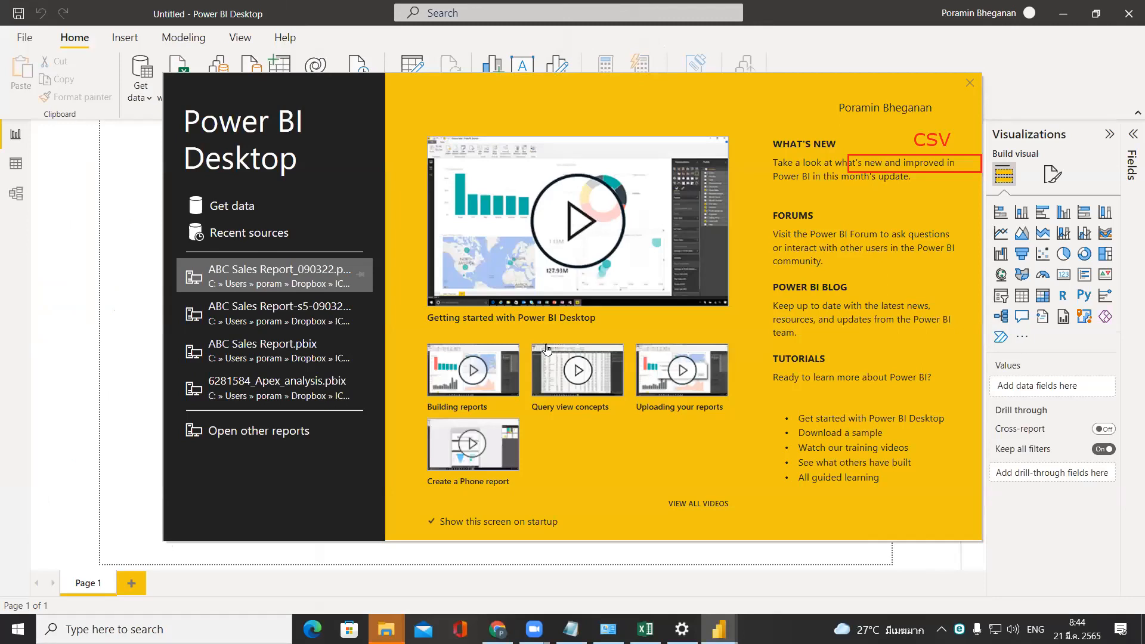
Get data from a Text/CSV source and open the order (1) file from Downloads in the import preview.
click(236, 207)
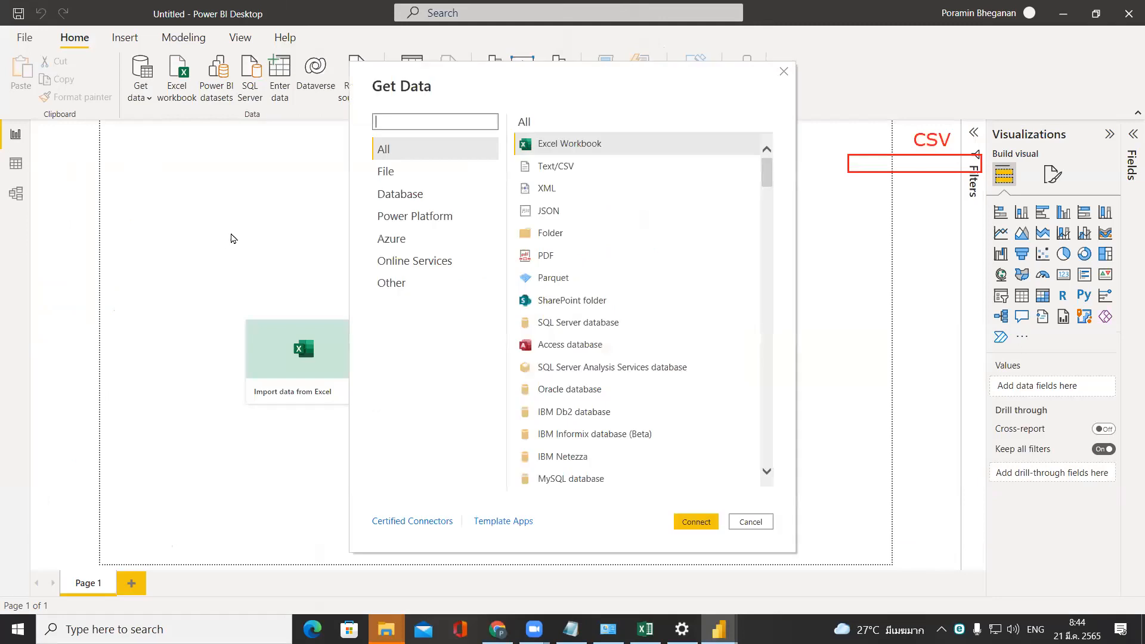
click(557, 169)
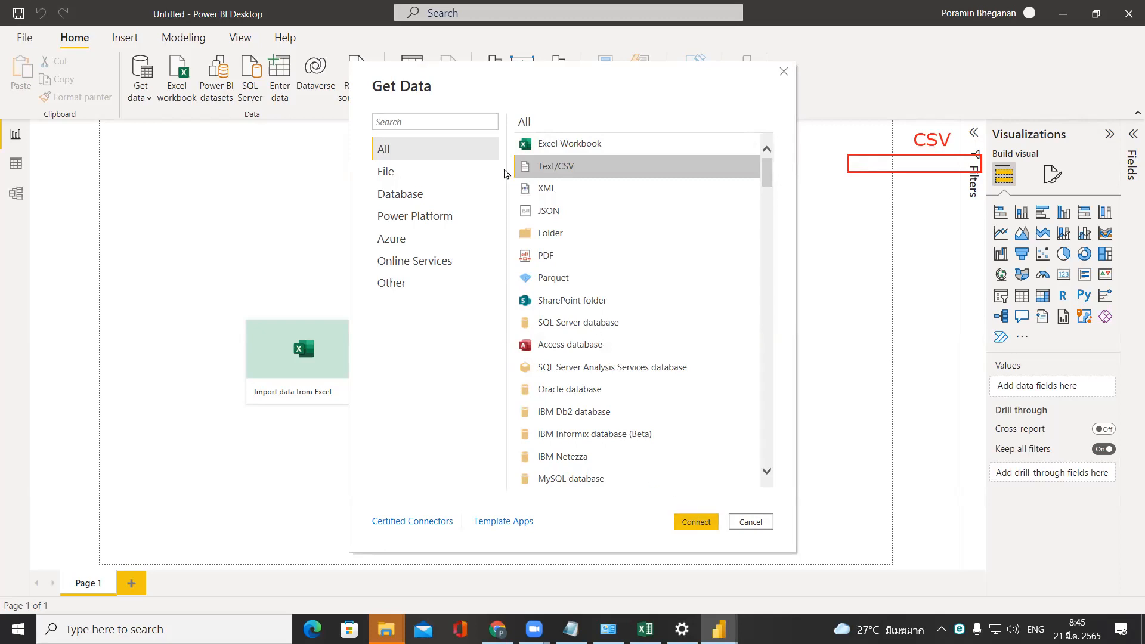
click(703, 527)
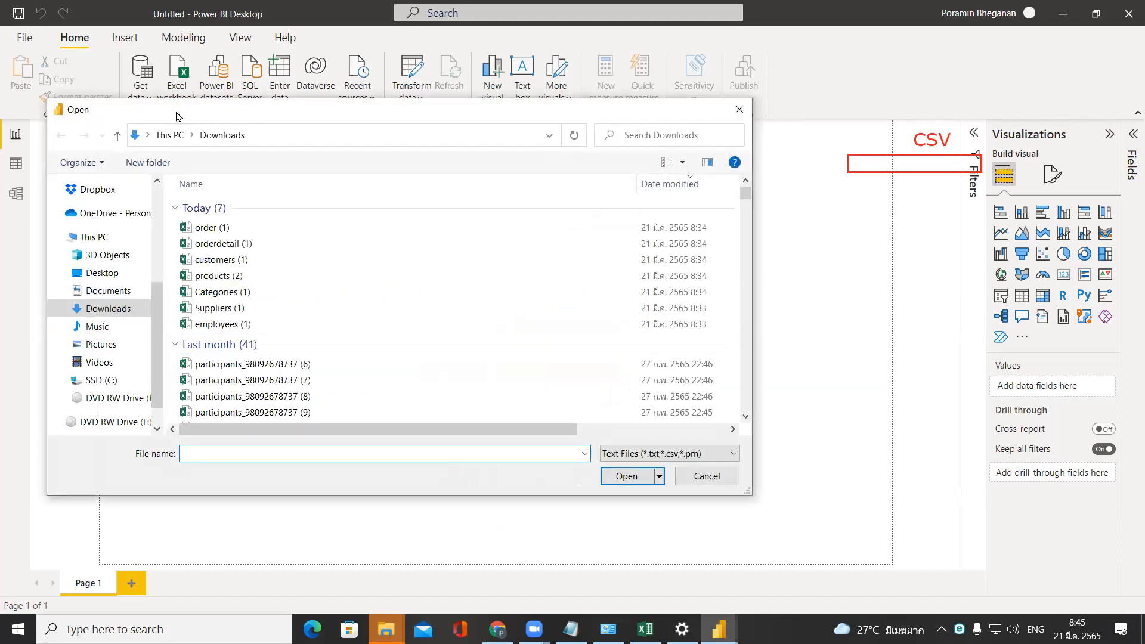
drag(177, 116, 315, 66)
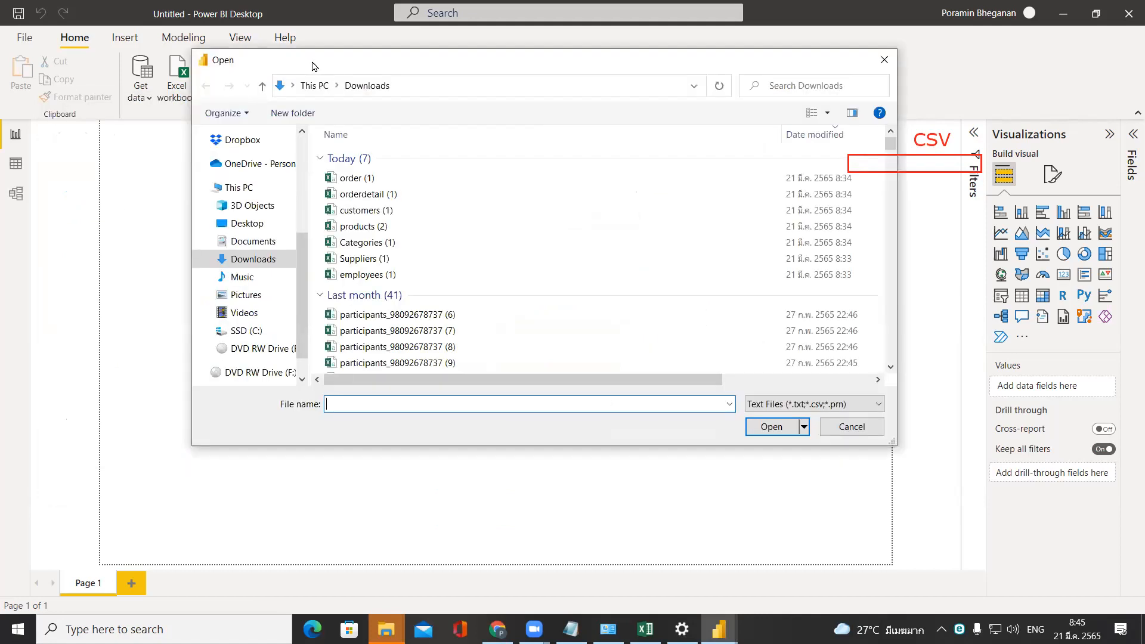
click(398, 183)
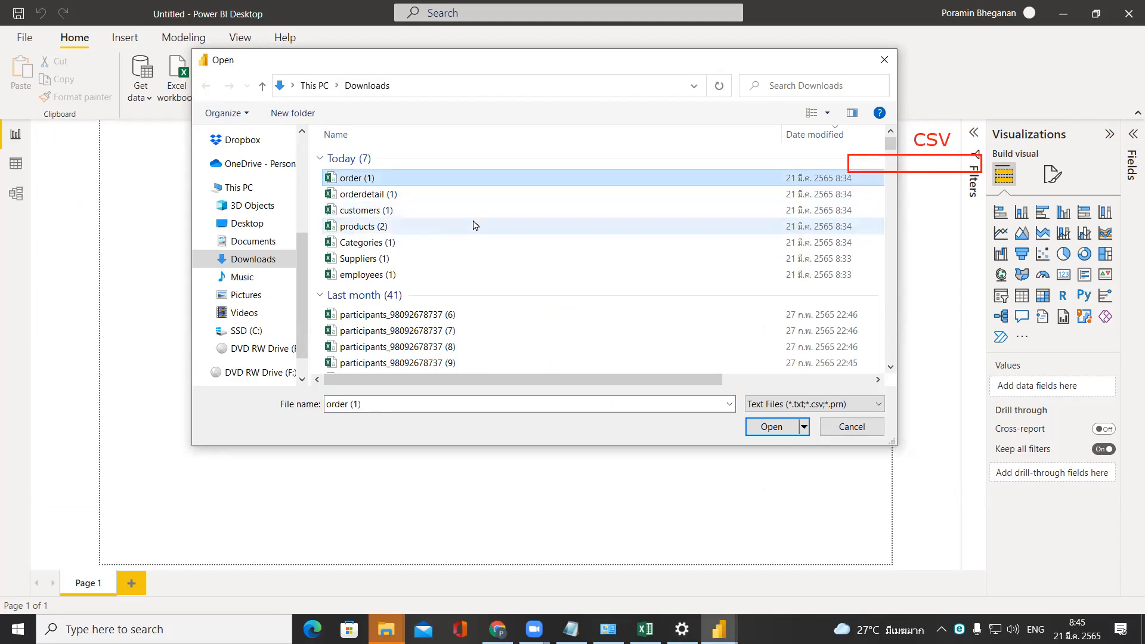
click(771, 427)
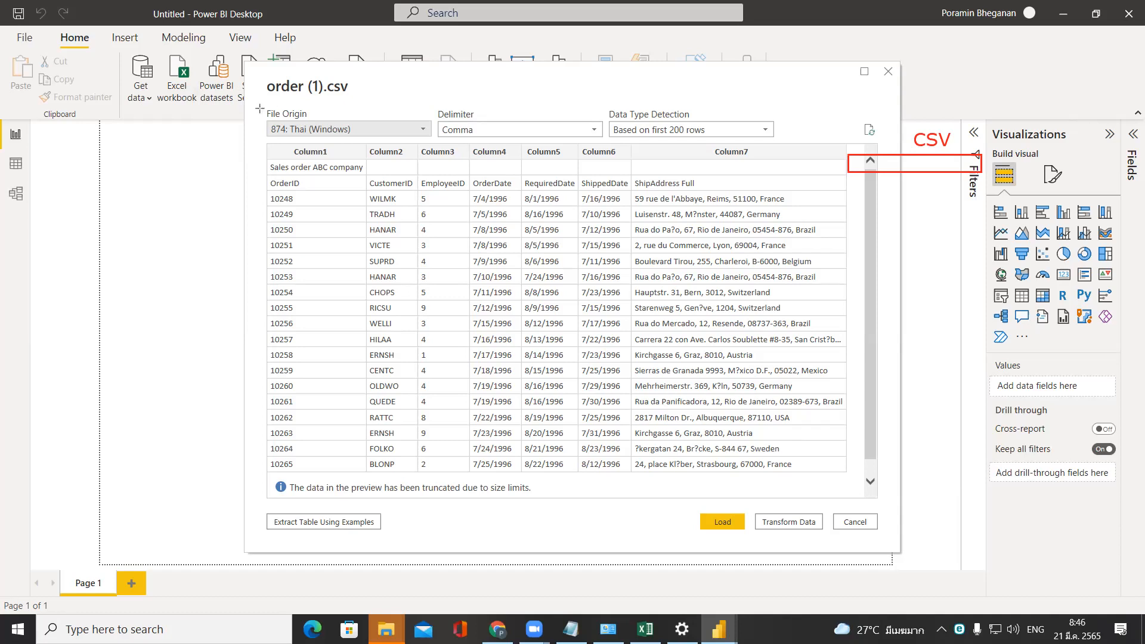
Outline the order (1) import settings with a red rectangle and browse the available File Origin encodings.
mouse_move(259, 105)
mouse_down()
mouse_move(653, 173)
mouse_move(832, 142)
mouse_up()
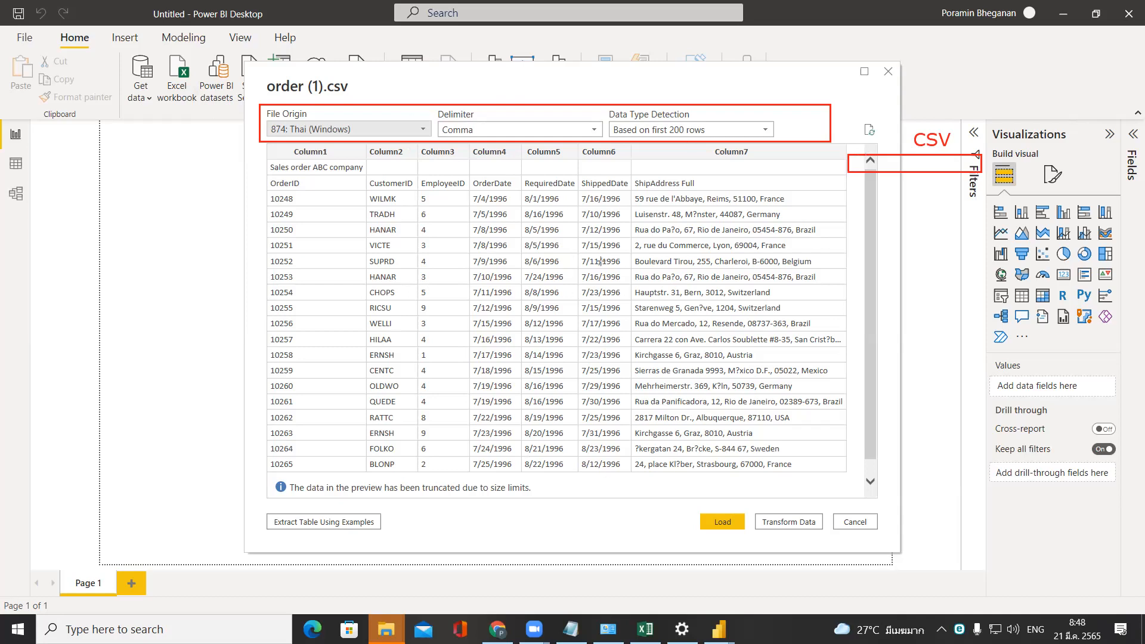
click(422, 129)
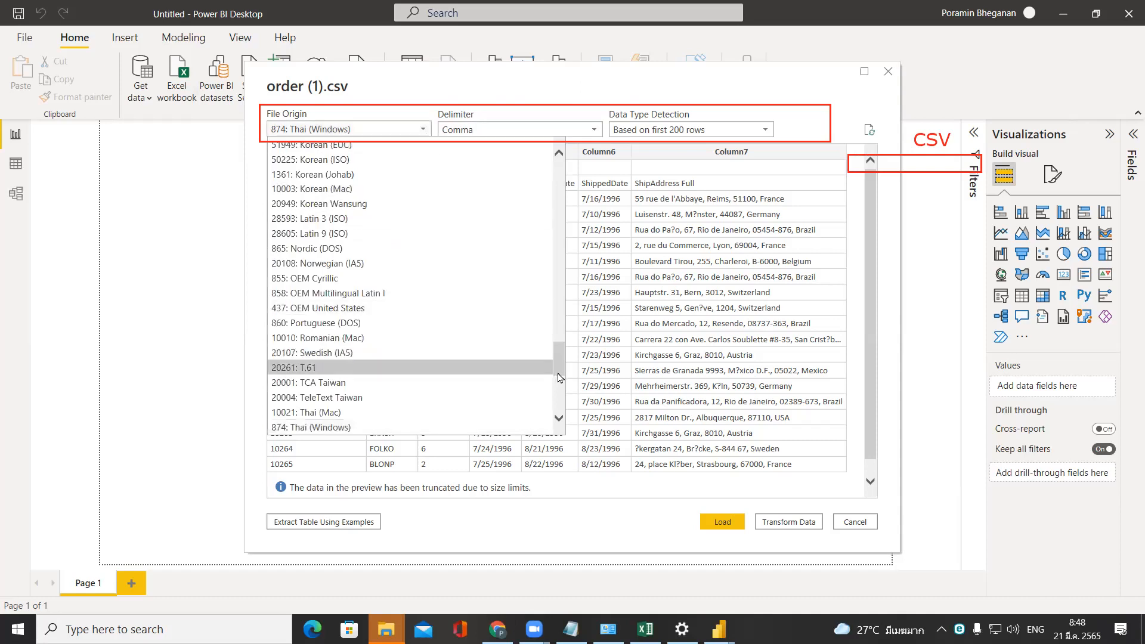
scroll(562, 367, up, 1)
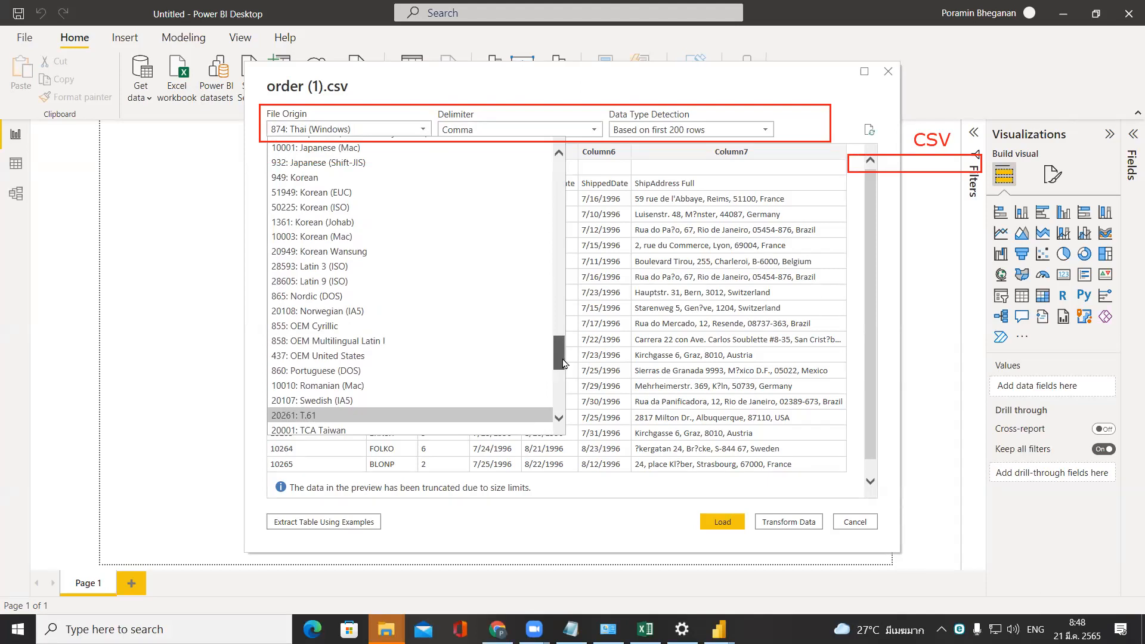
drag(563, 363, 553, 202)
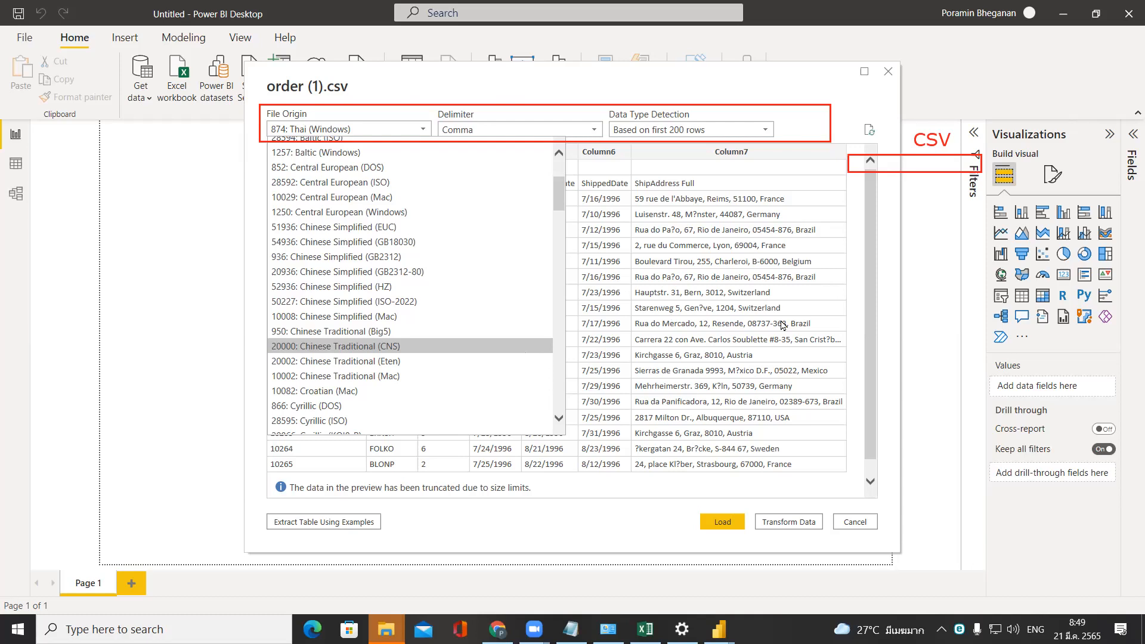
click(733, 328)
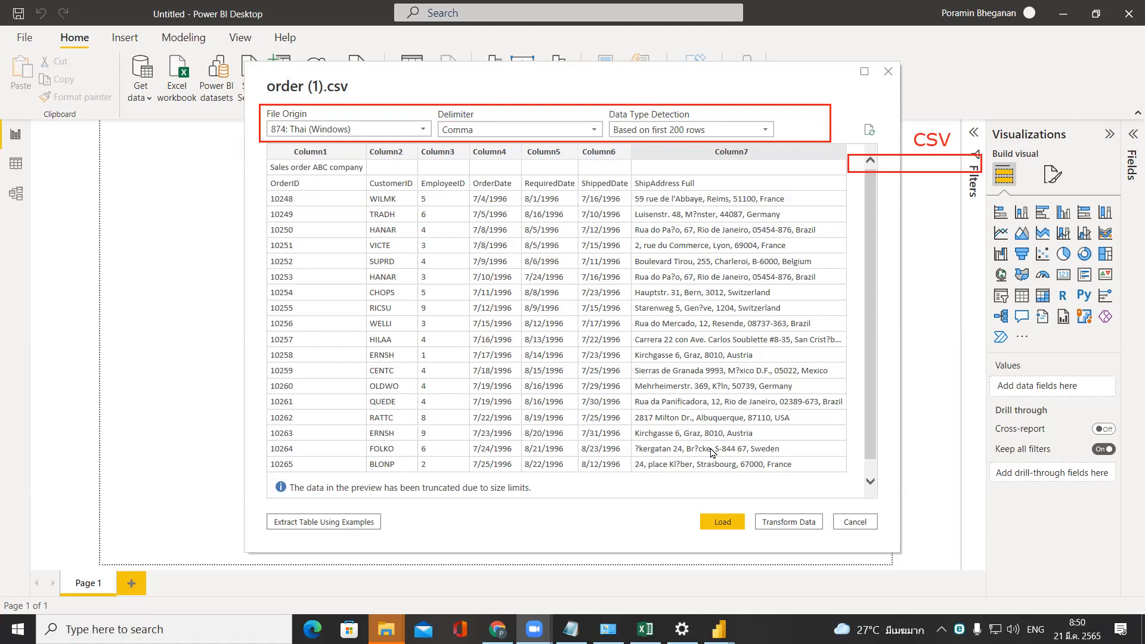
click(410, 134)
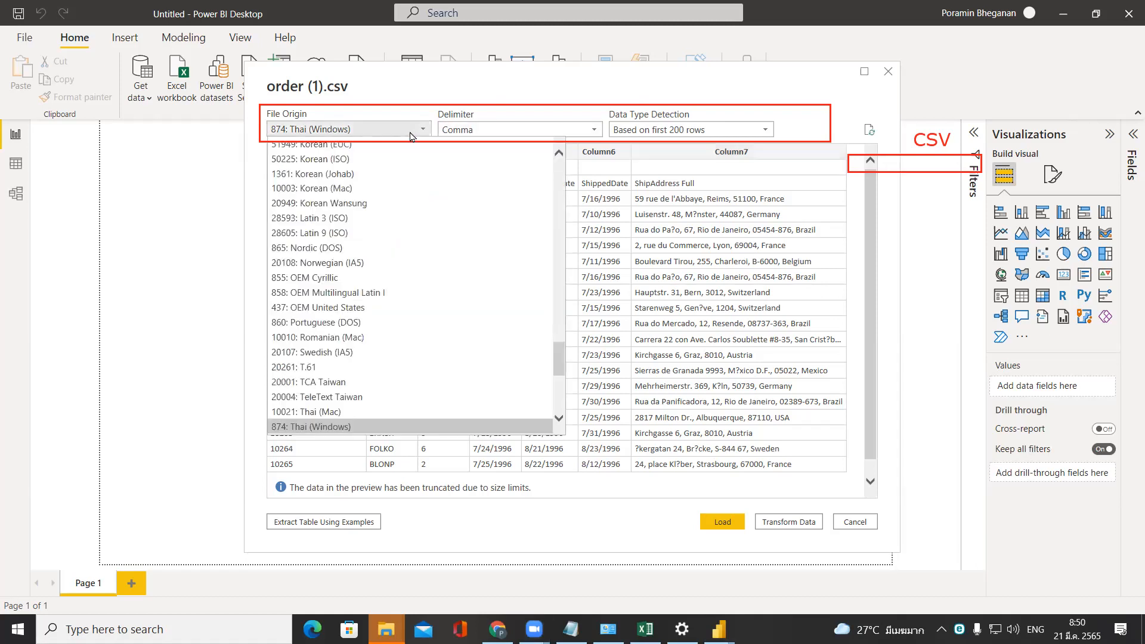
drag(563, 361, 563, 190)
scroll(564, 189, up, 1)
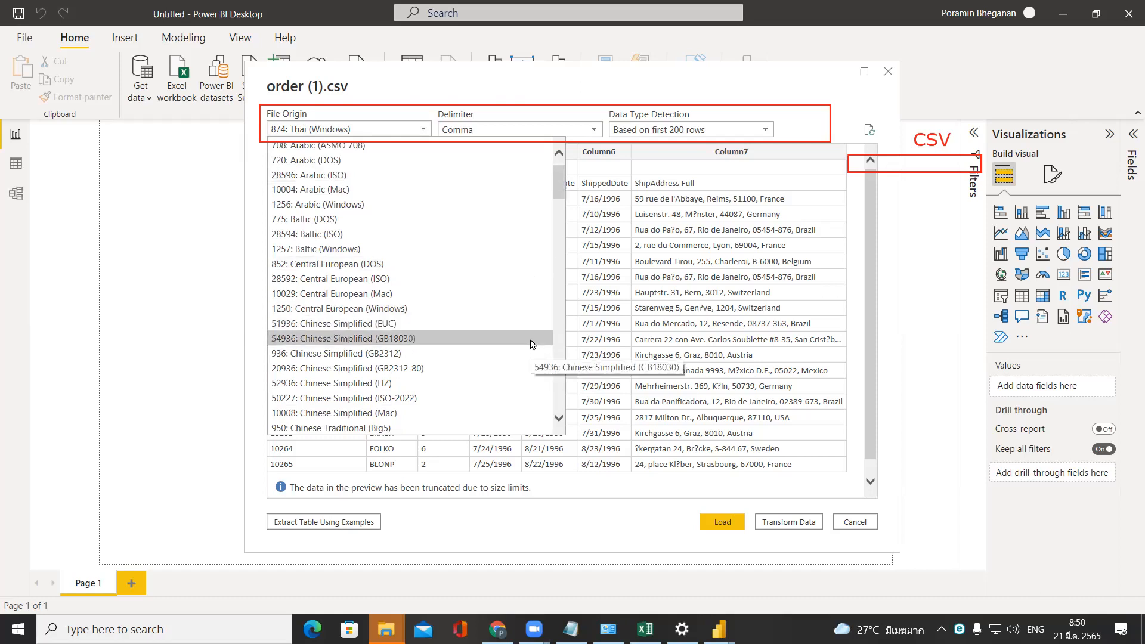
click(513, 94)
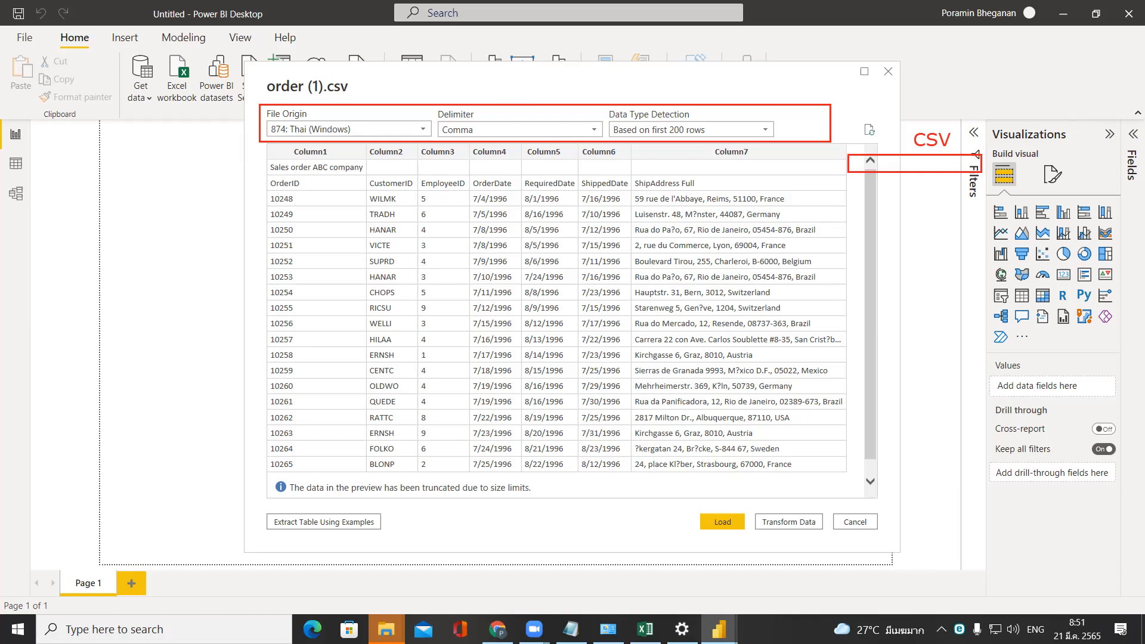
Open order (1) from the Downloads folder in Notepad and highlight a comma separating the values in the first order record.
click(571, 630)
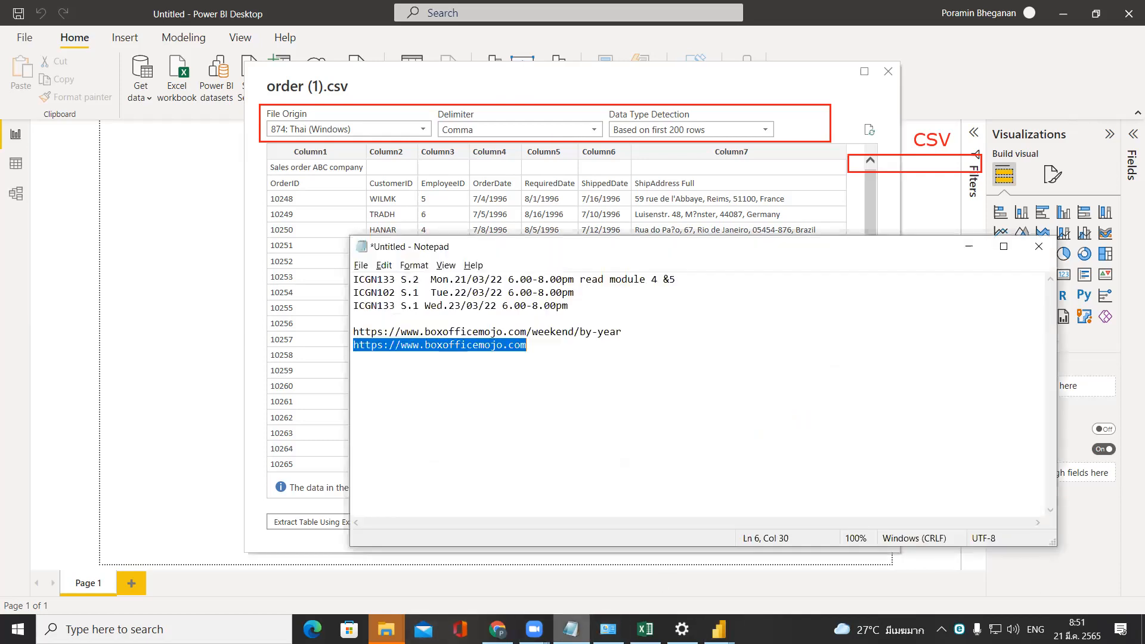
click(571, 629)
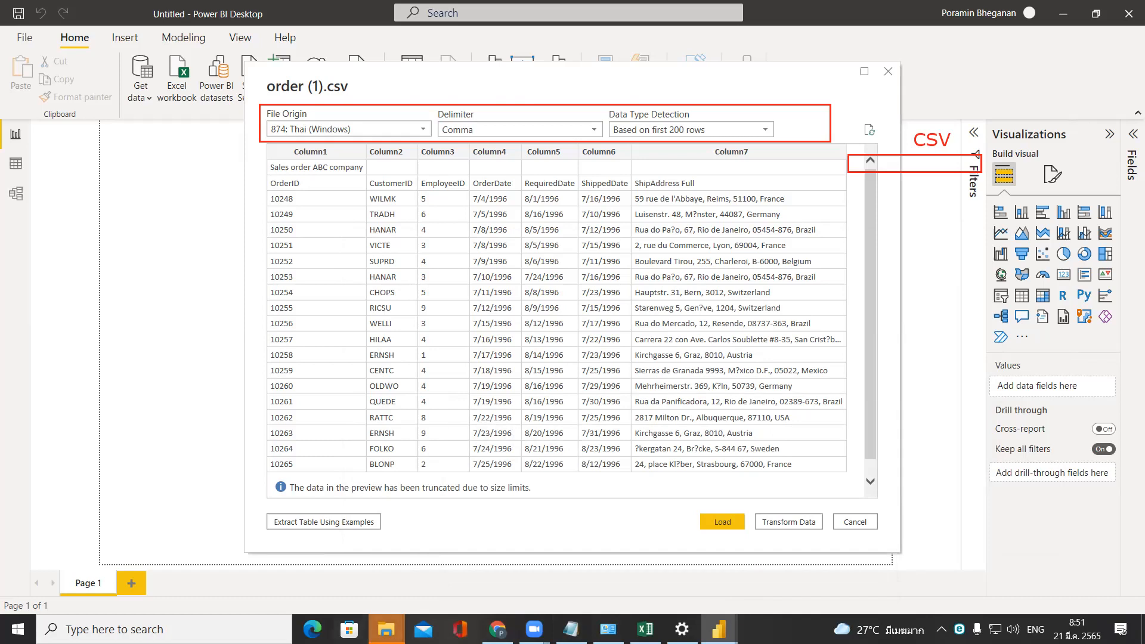
click(387, 629)
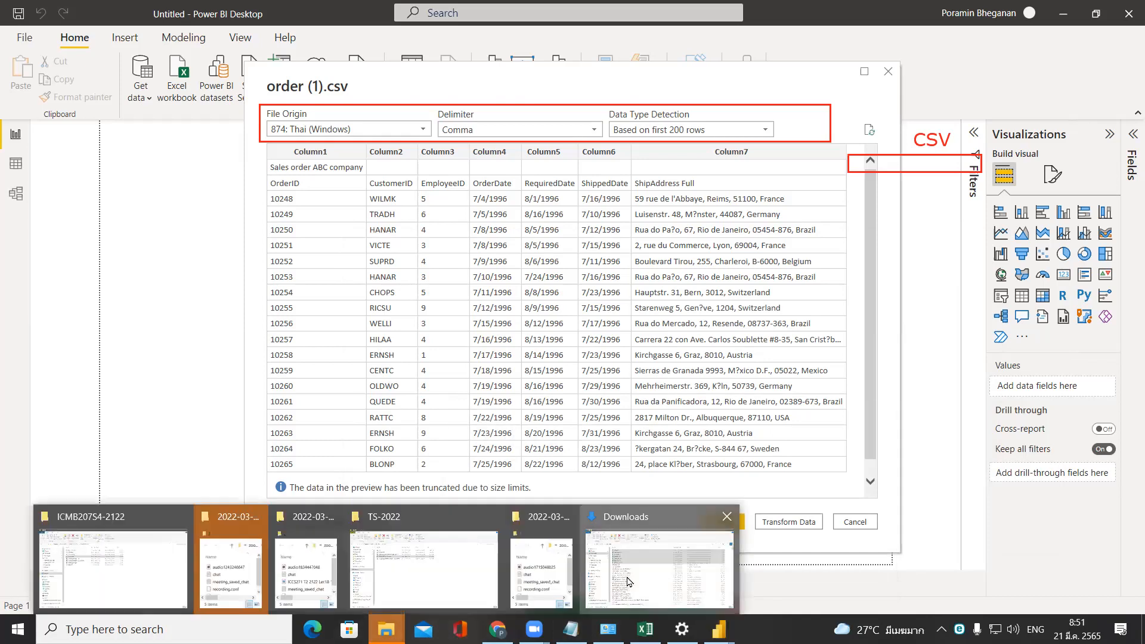
click(629, 582)
click(382, 358)
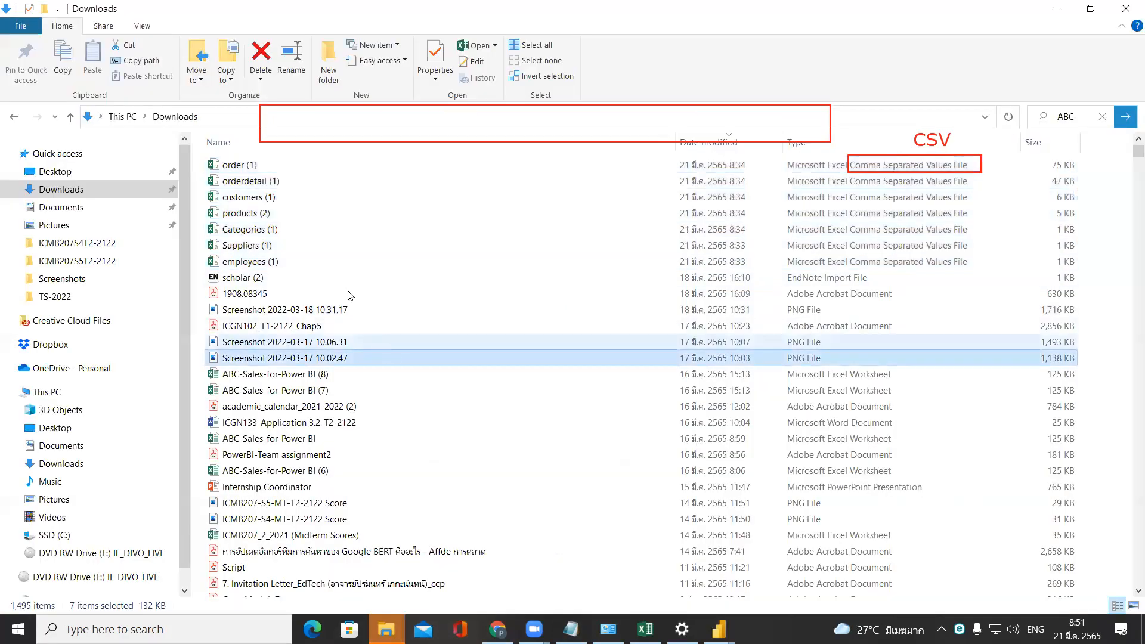
click(266, 162)
right_click(268, 164)
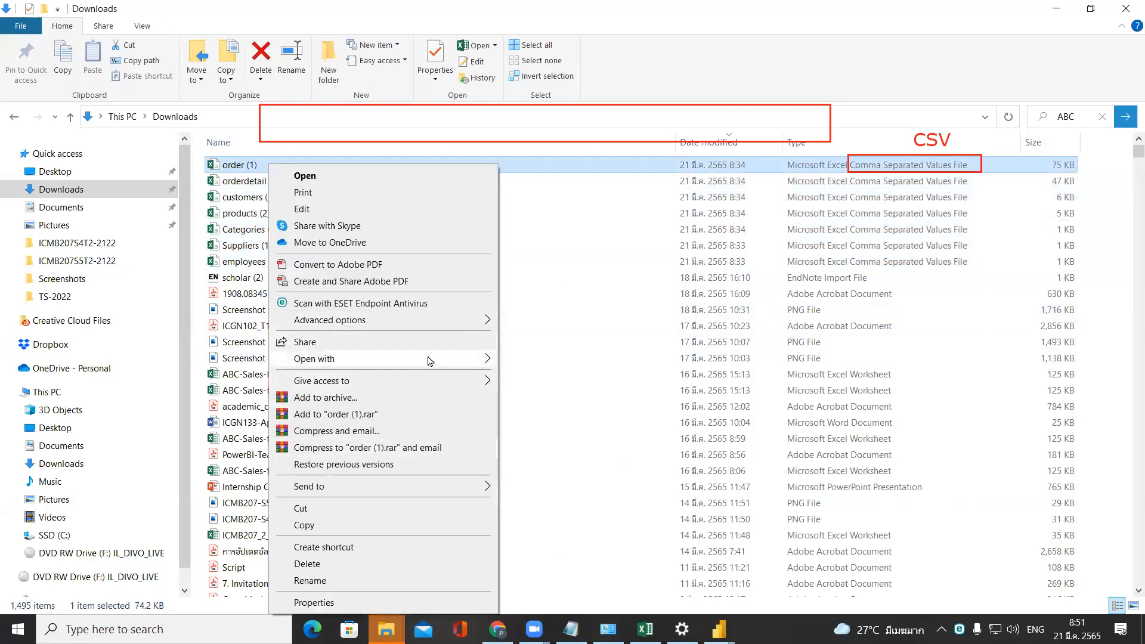
mouse_move(430, 358)
click(549, 377)
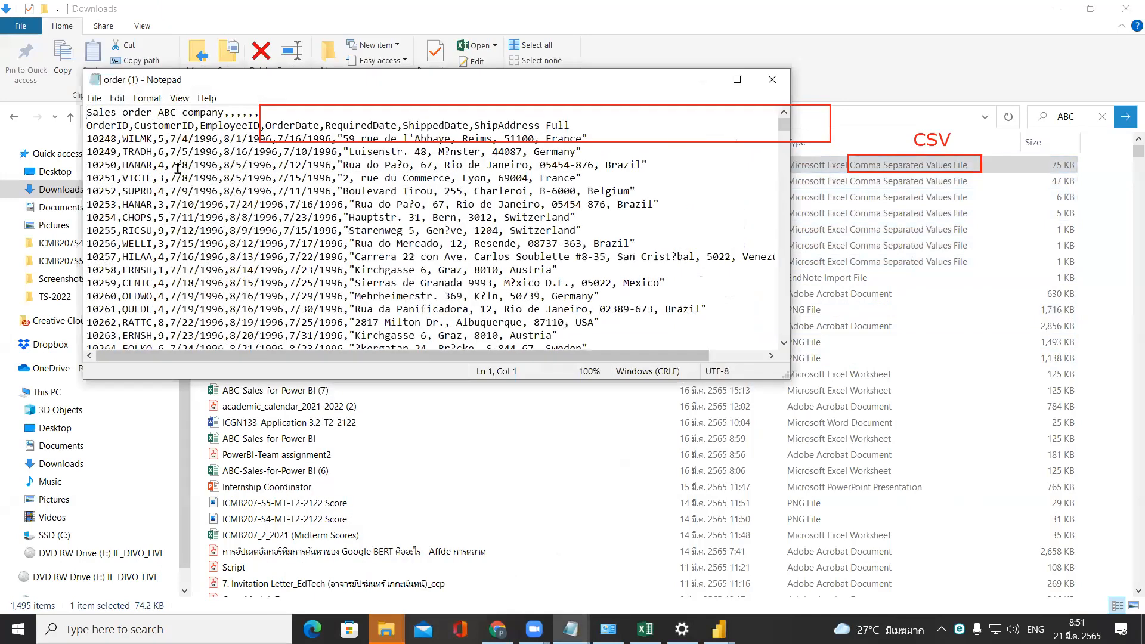
drag(117, 139, 223, 142)
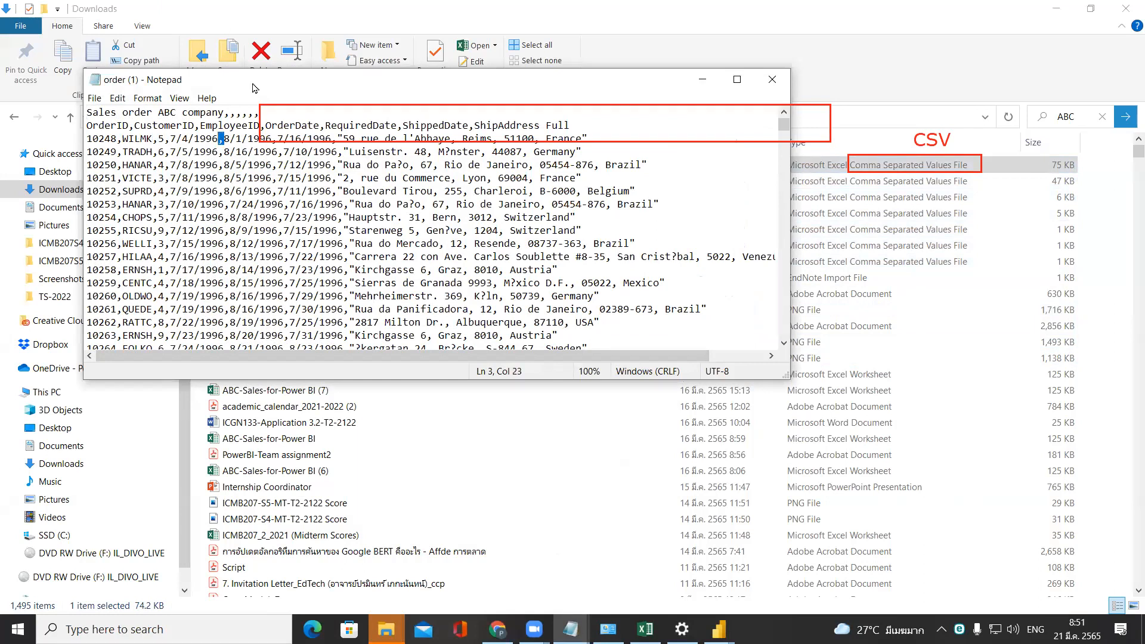
drag(255, 88, 253, 217)
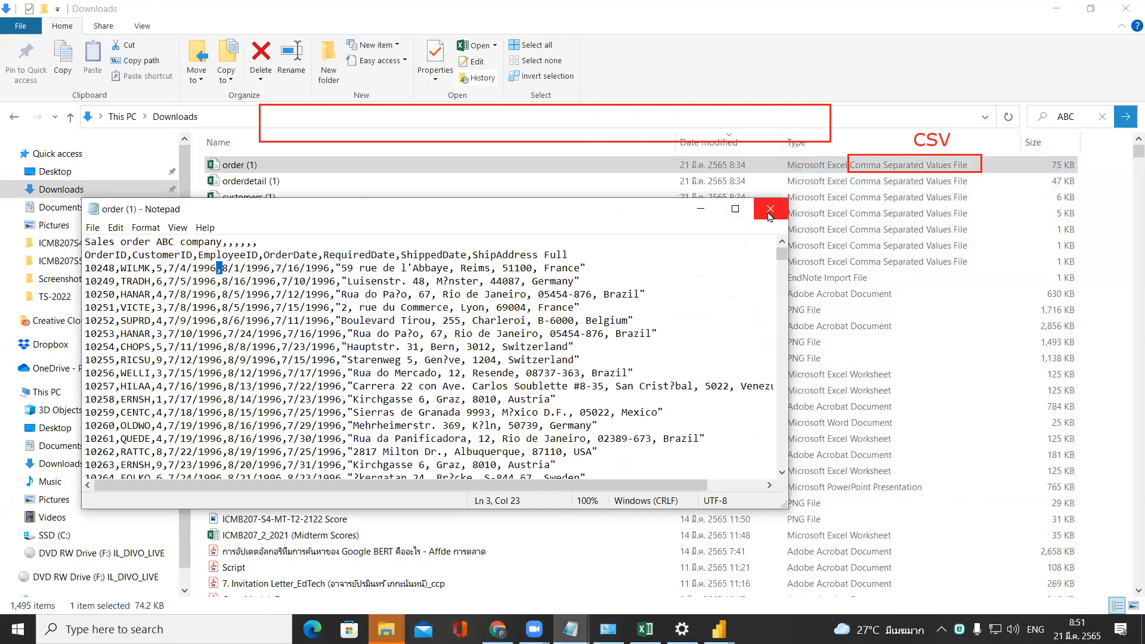
Switch back to the untitled Power BI Desktop report and review the Delimiter and Data Type Detection options for order (1).
click(719, 630)
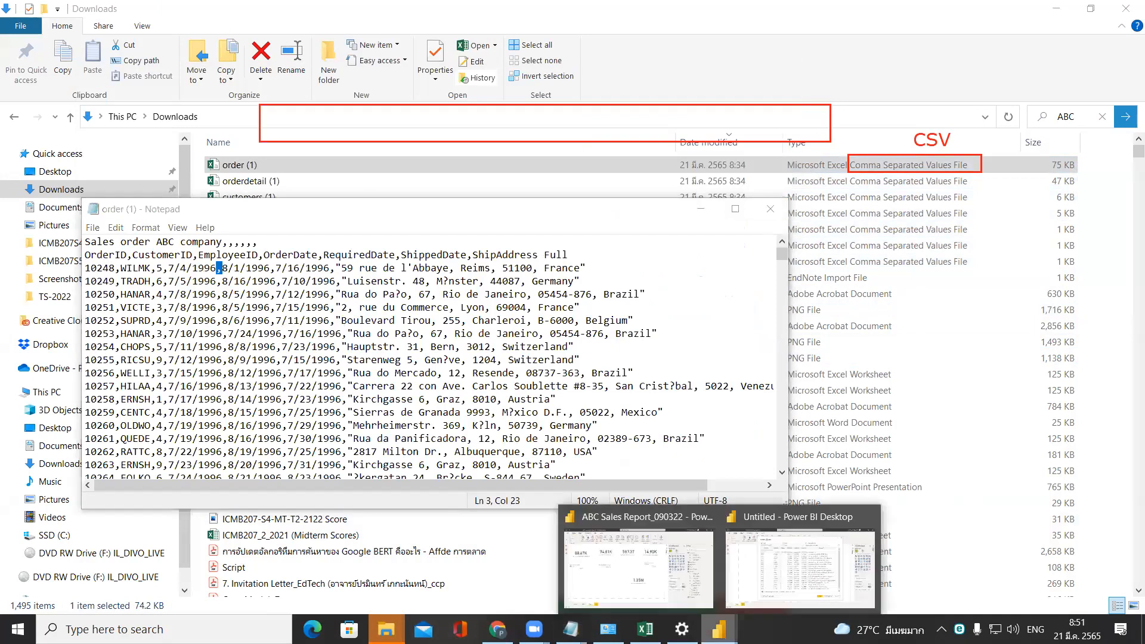
click(800, 567)
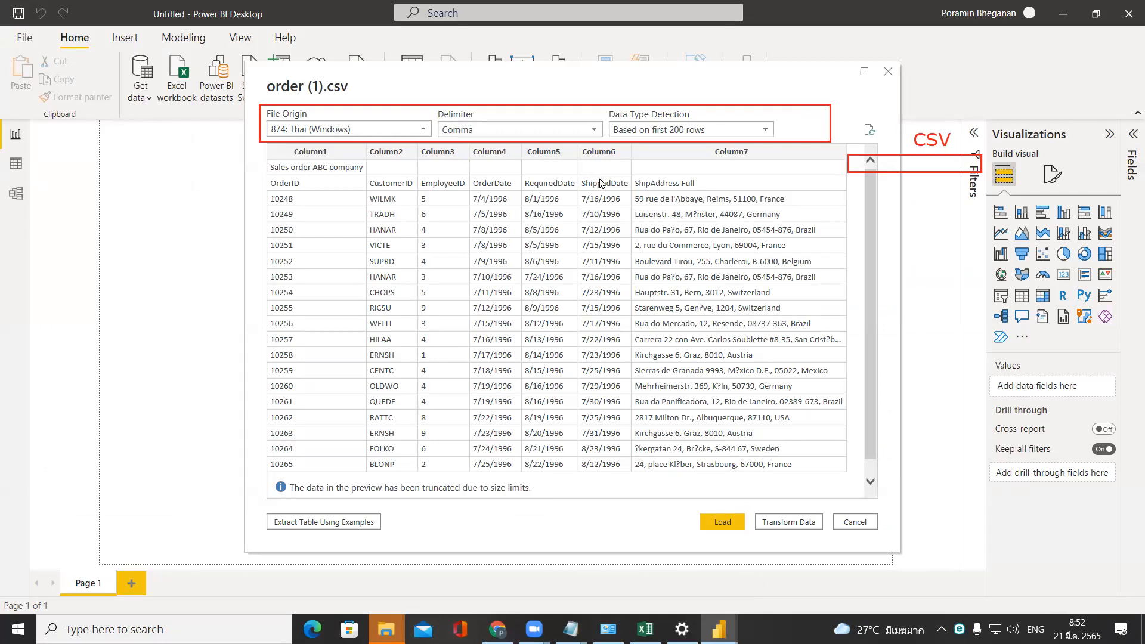
click(589, 132)
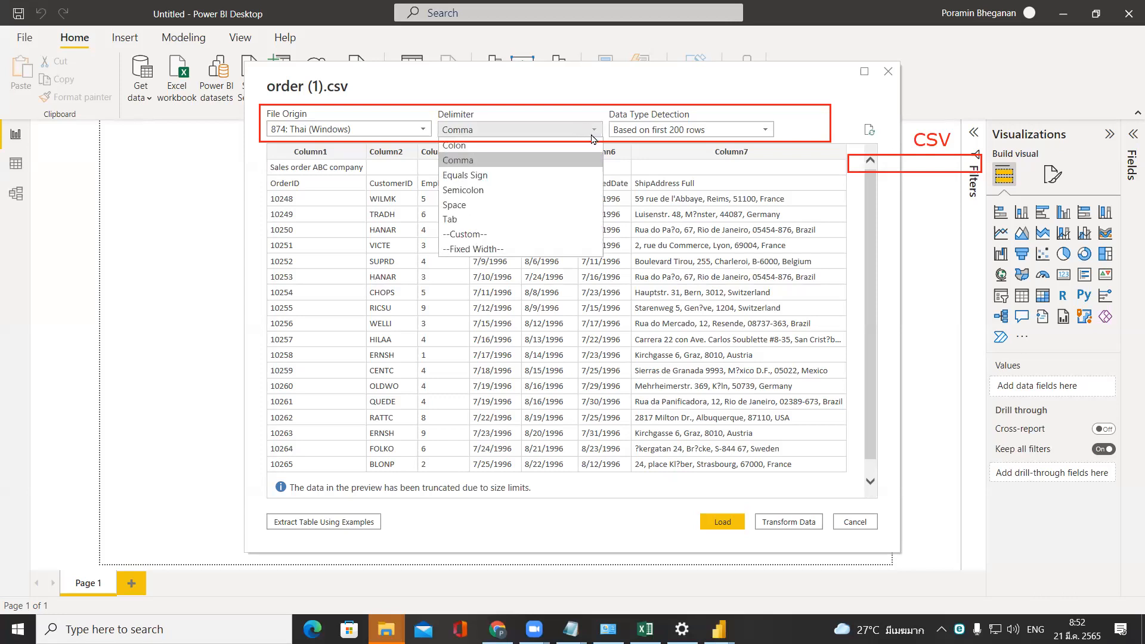
click(560, 89)
mouse_move(560, 89)
mouse_down()
mouse_move(432, 81)
mouse_move(552, 89)
mouse_up()
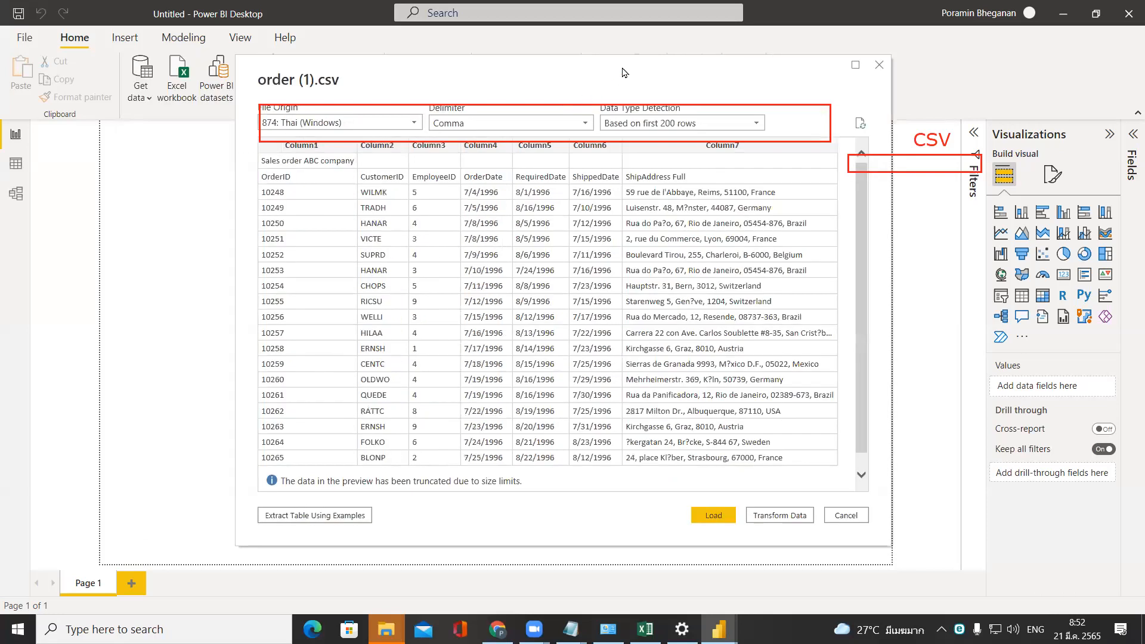
click(633, 123)
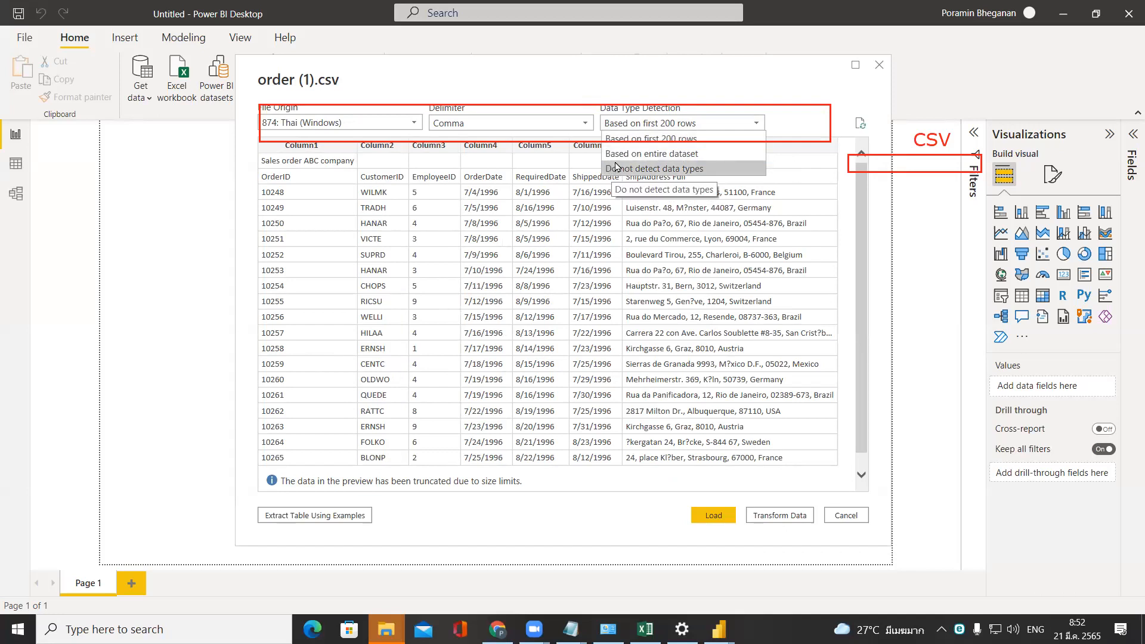
click(536, 72)
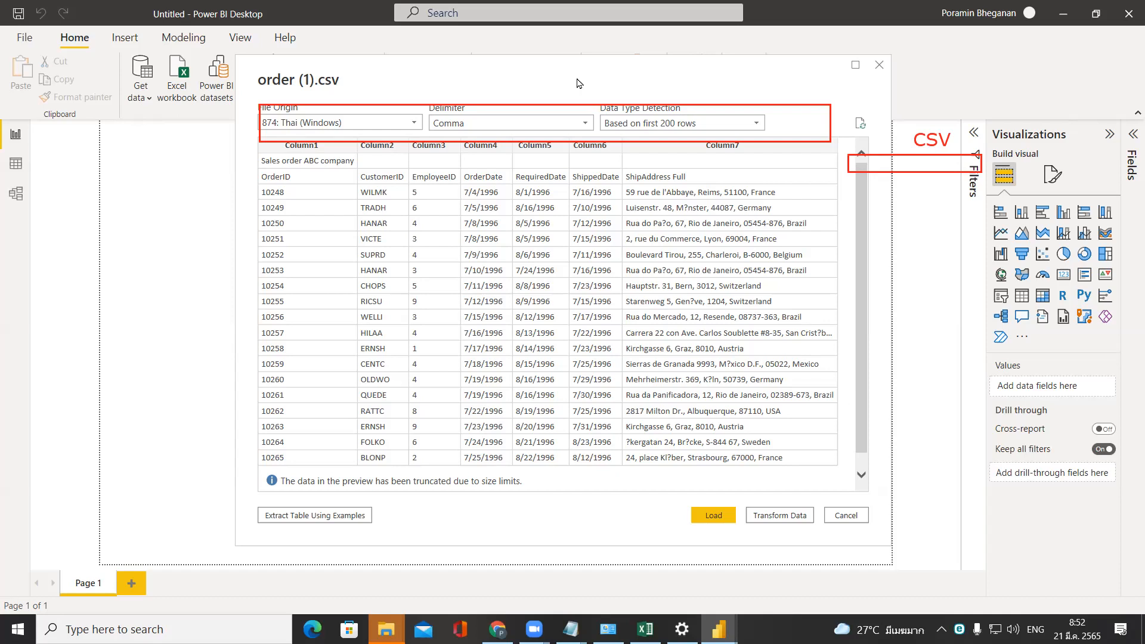
Load order (1) into the report, inspect the table in the data and model views, and return to the report view.
click(710, 518)
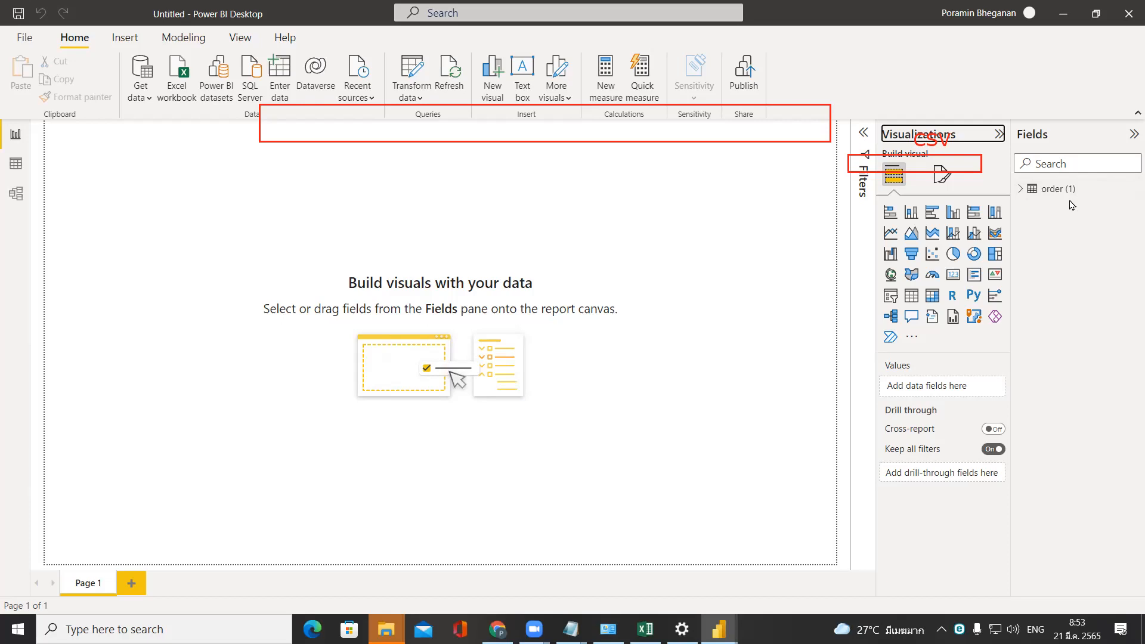
click(15, 167)
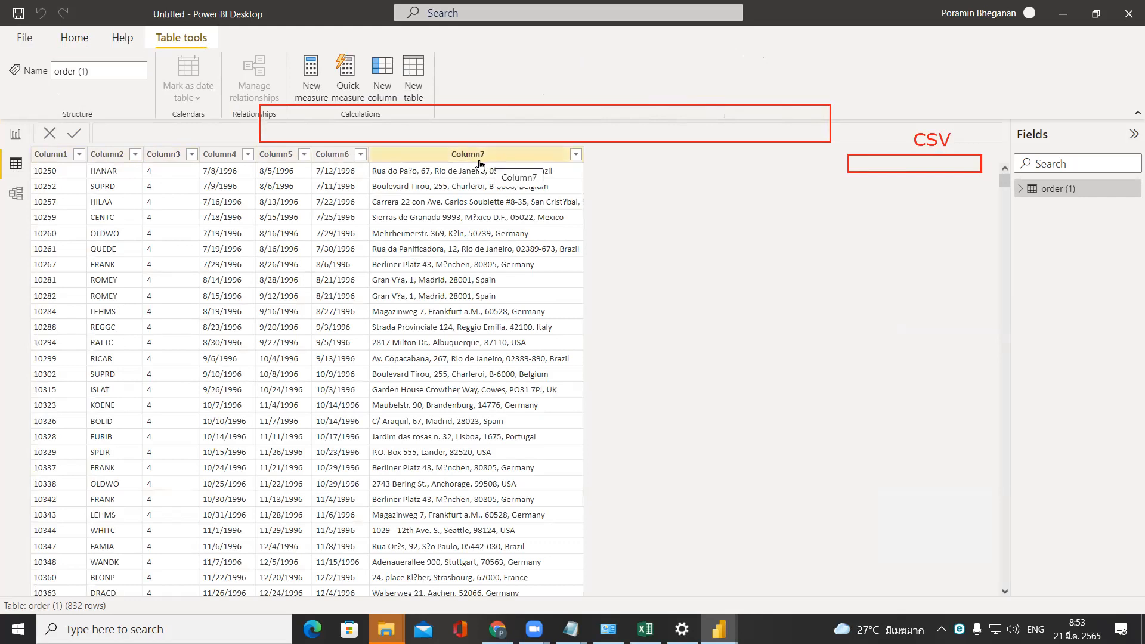
click(8, 203)
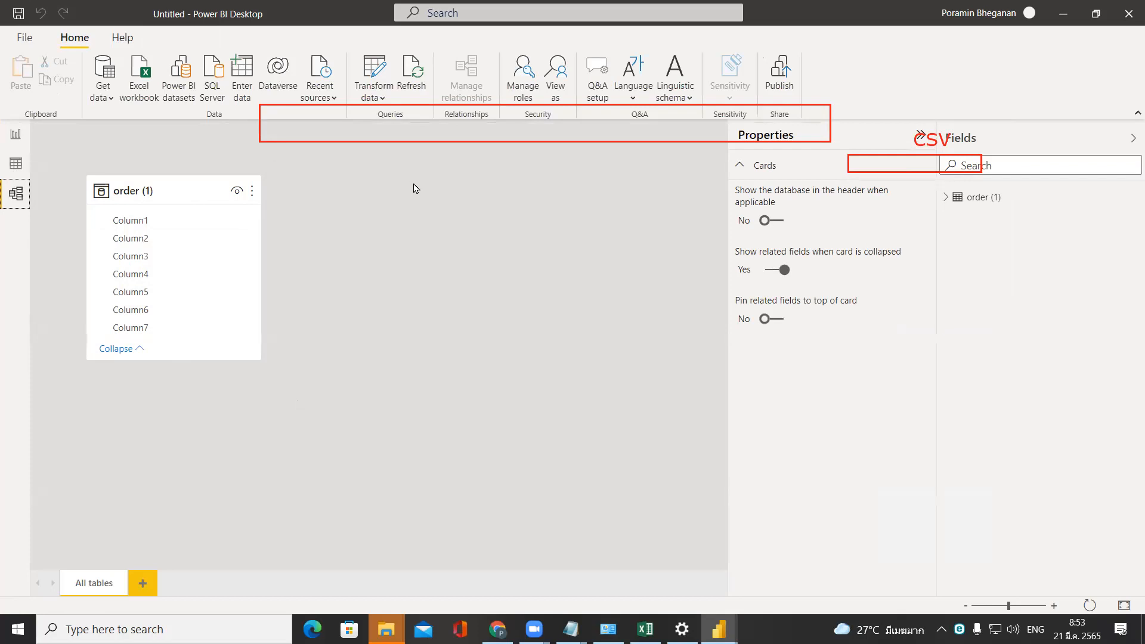
click(15, 135)
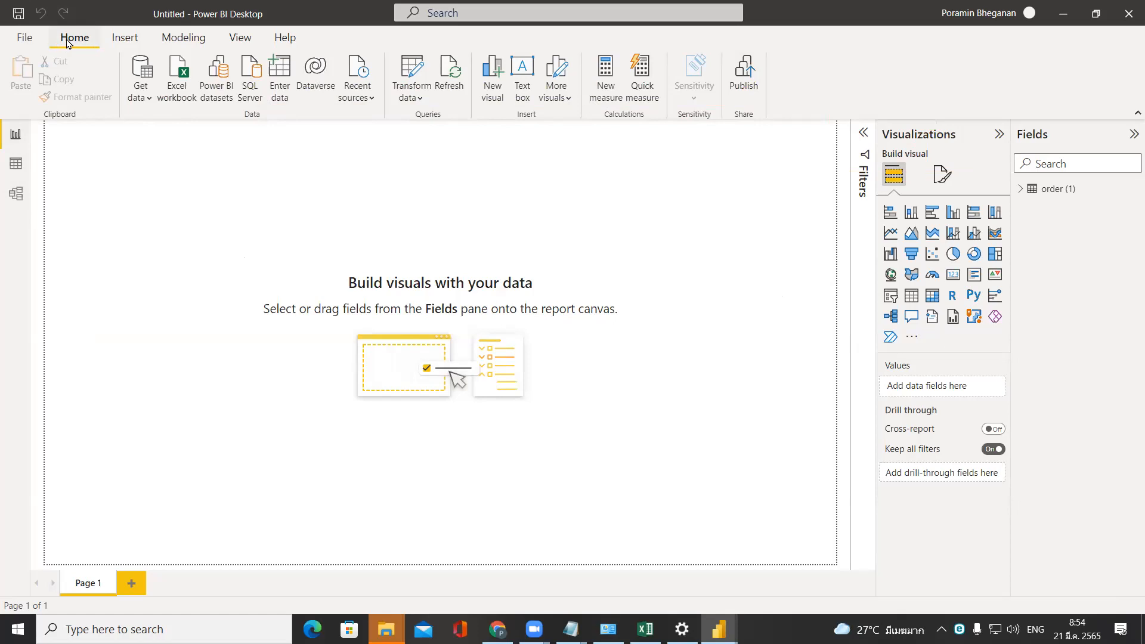
Import the orderdetail (1) CSV file from Downloads and load it into the report.
click(134, 99)
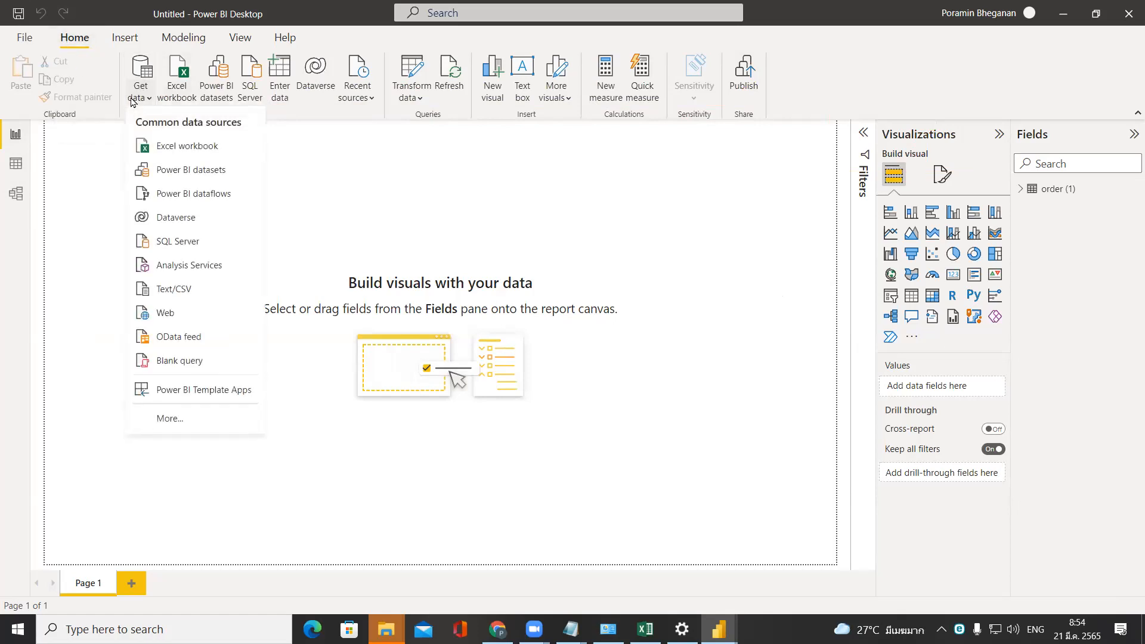
click(185, 291)
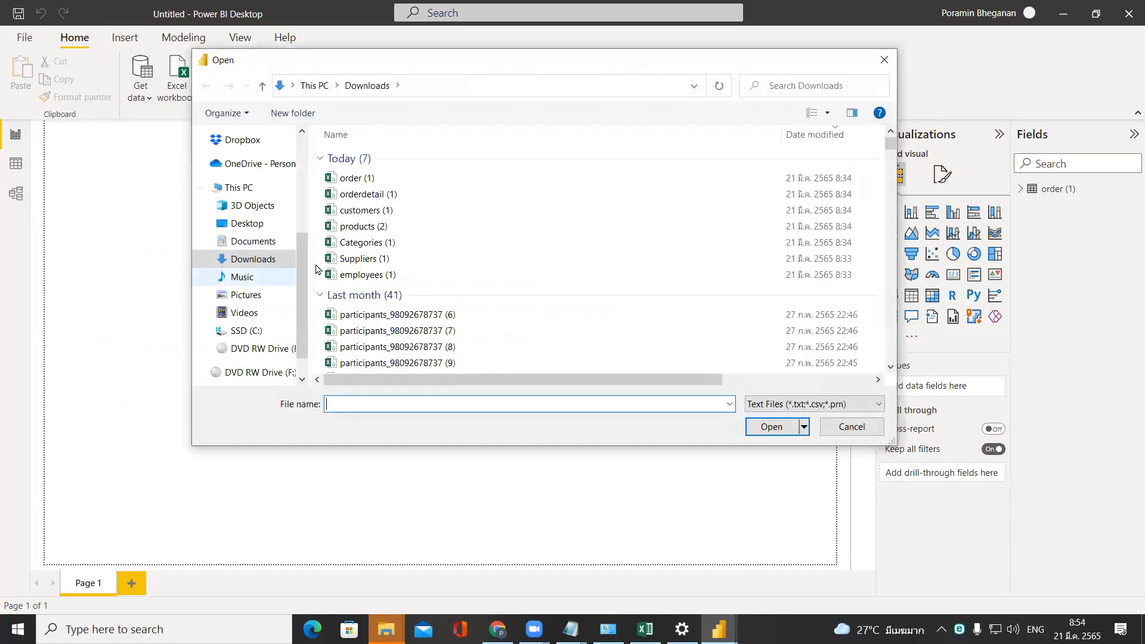
click(425, 198)
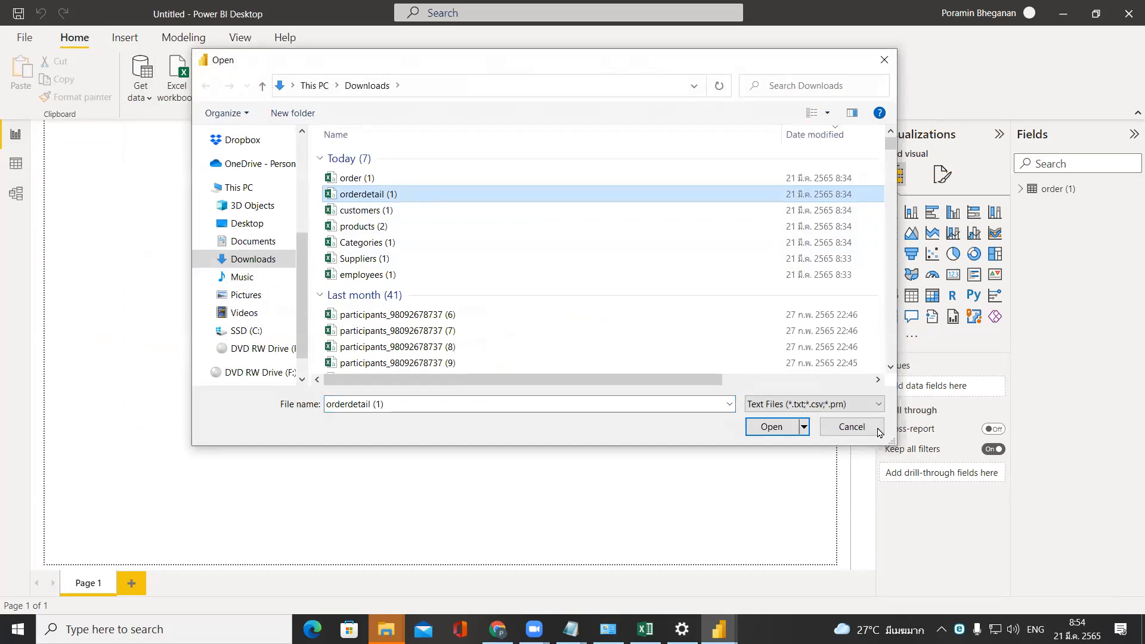
click(797, 431)
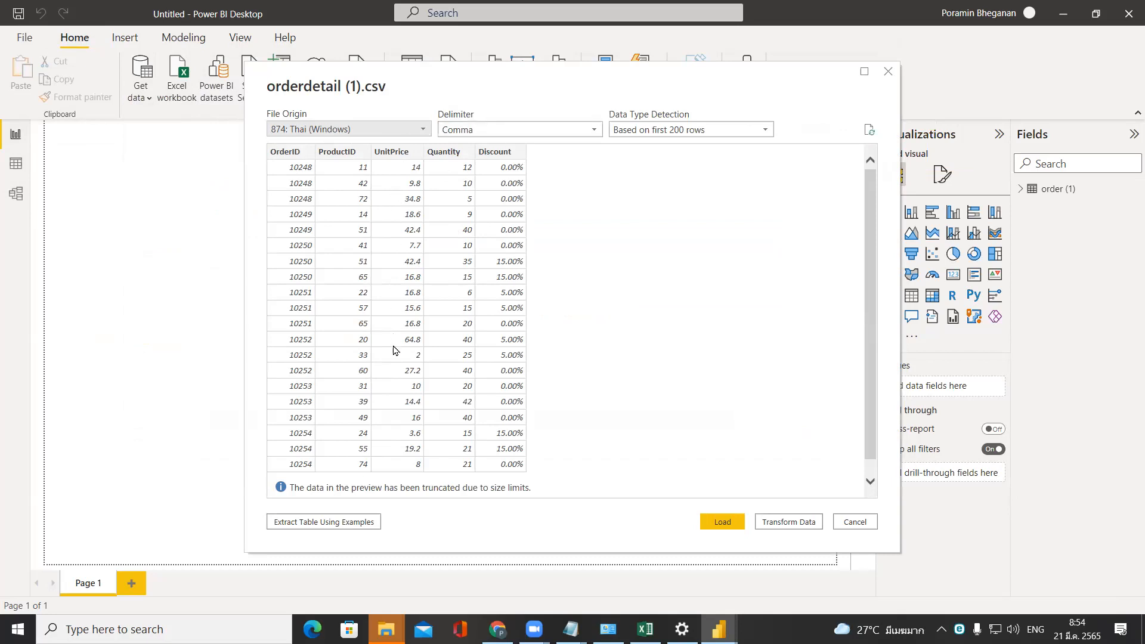
click(720, 524)
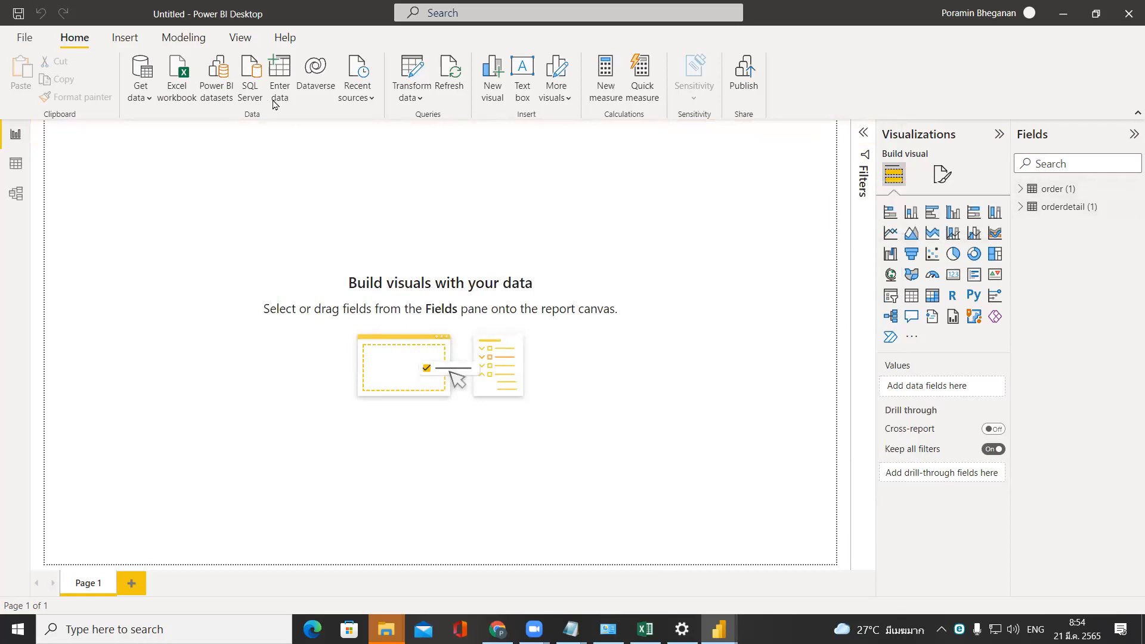
Import the customers (1) CSV file from Downloads and load it into the report.
click(136, 95)
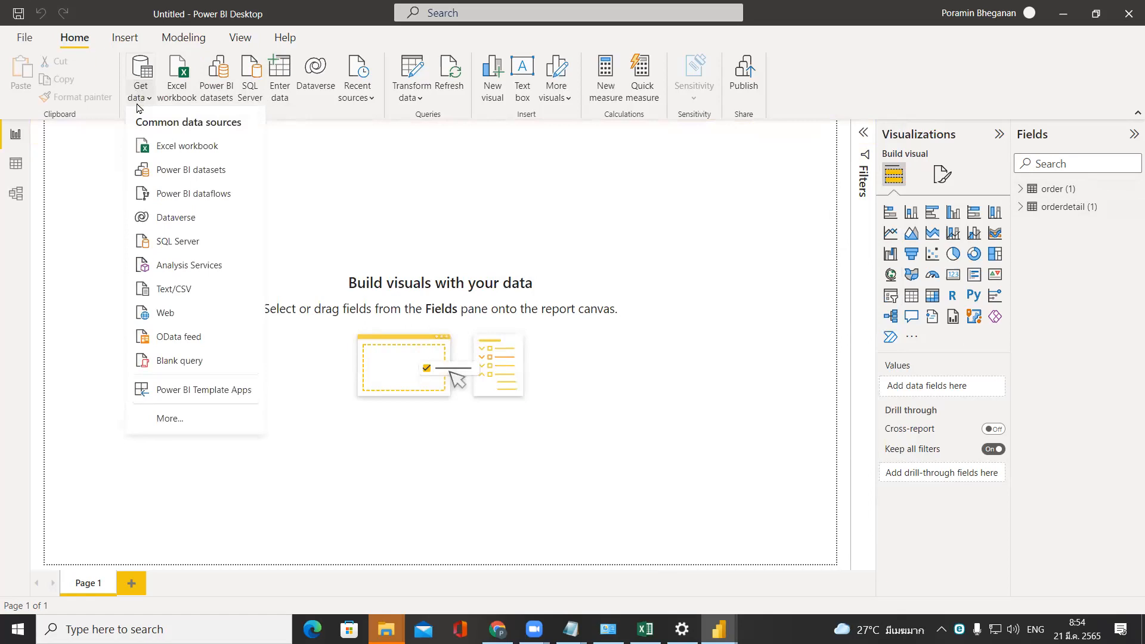
click(179, 290)
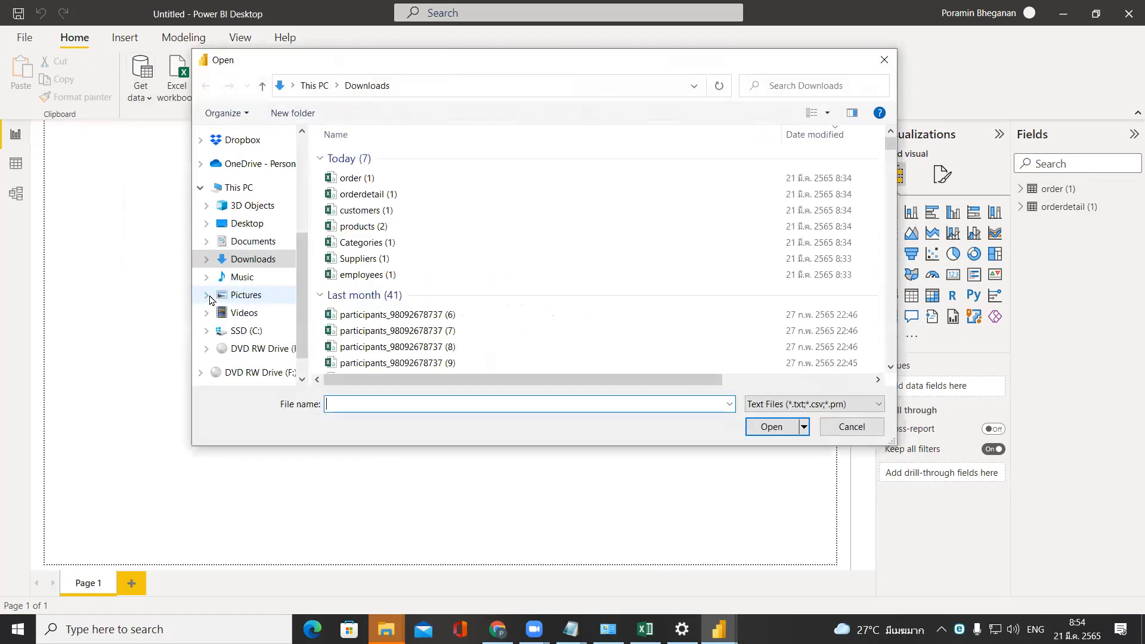
double_click(394, 216)
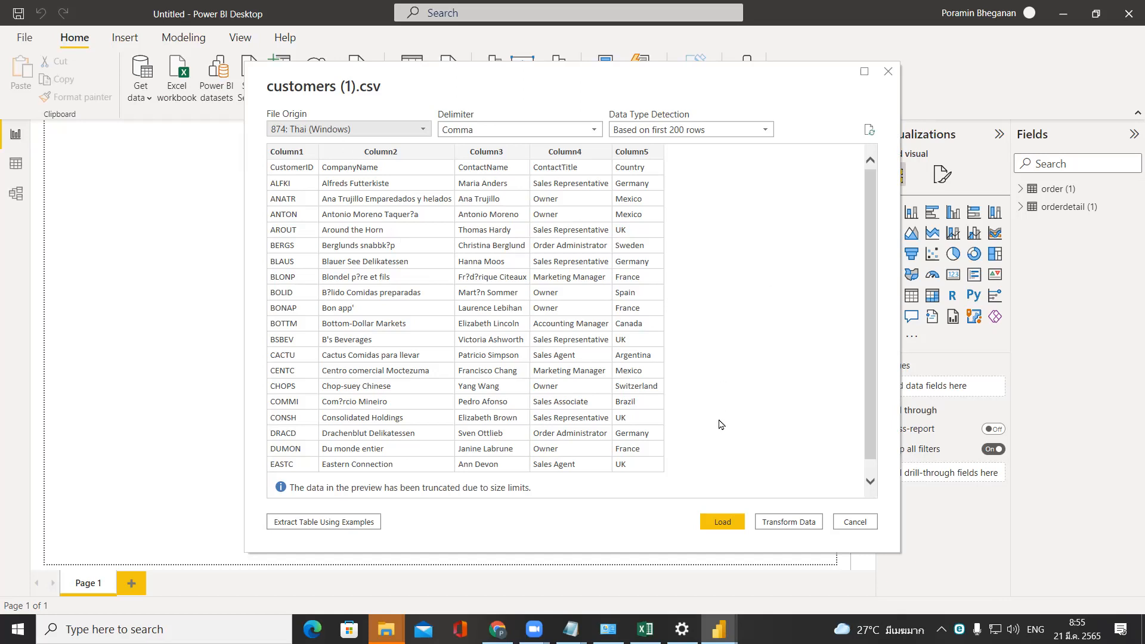
click(725, 523)
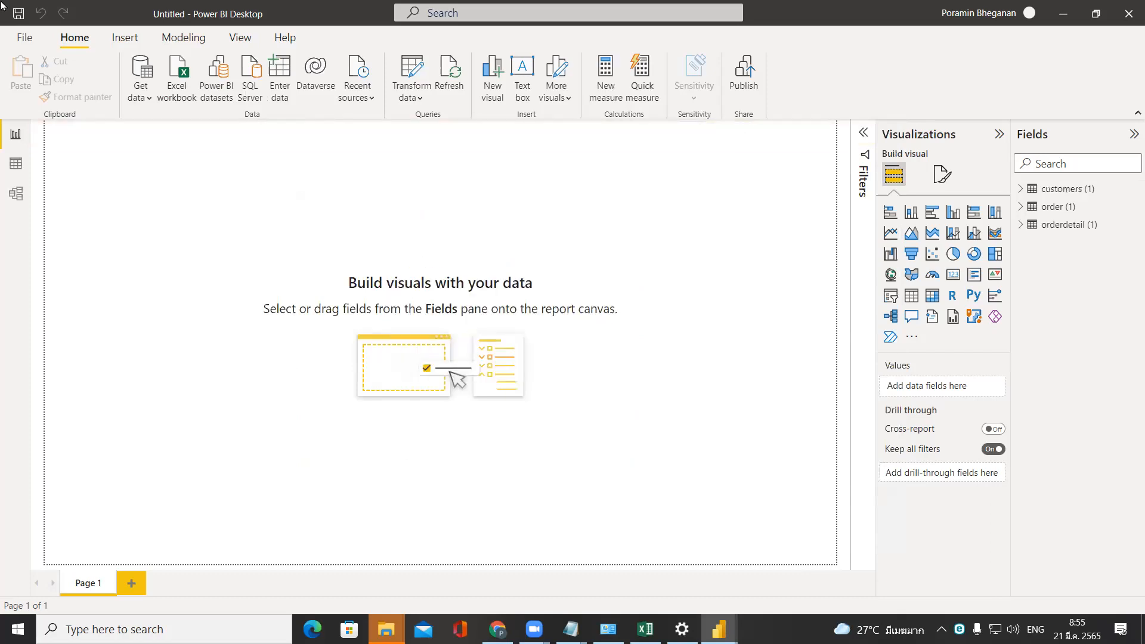
Import the products (2) CSV file from Downloads and load it into the report.
click(148, 96)
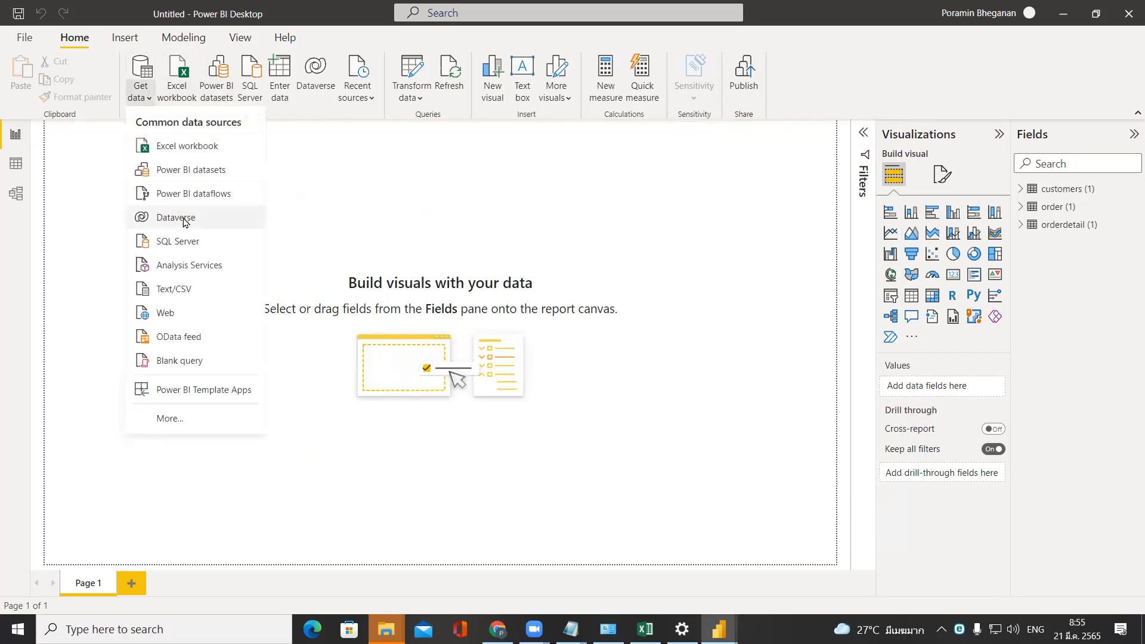
click(198, 291)
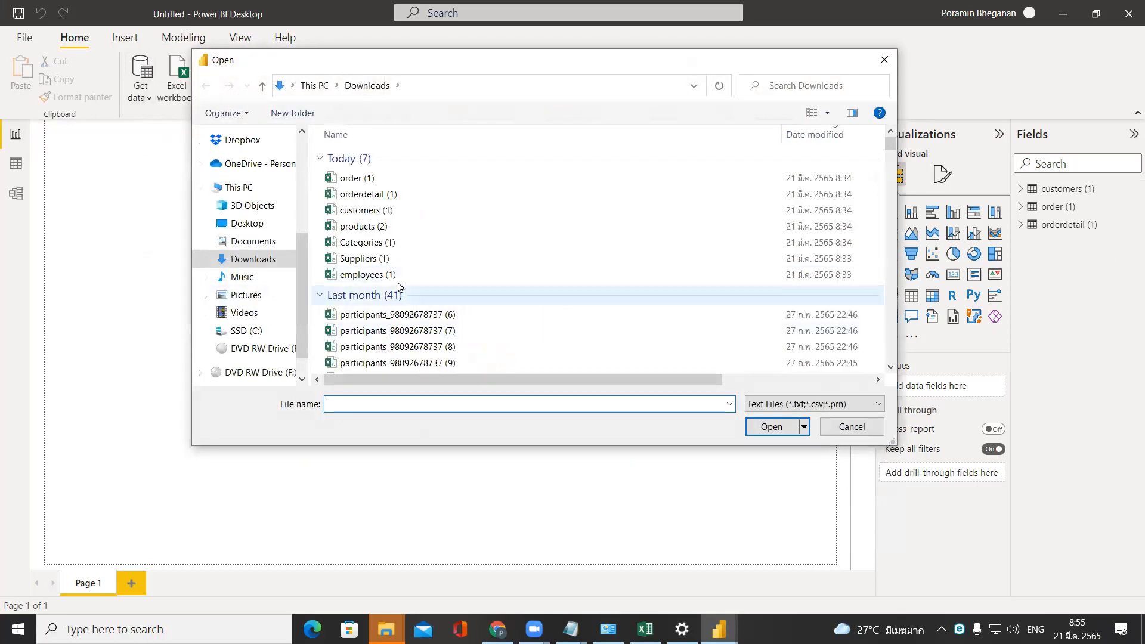
double_click(382, 229)
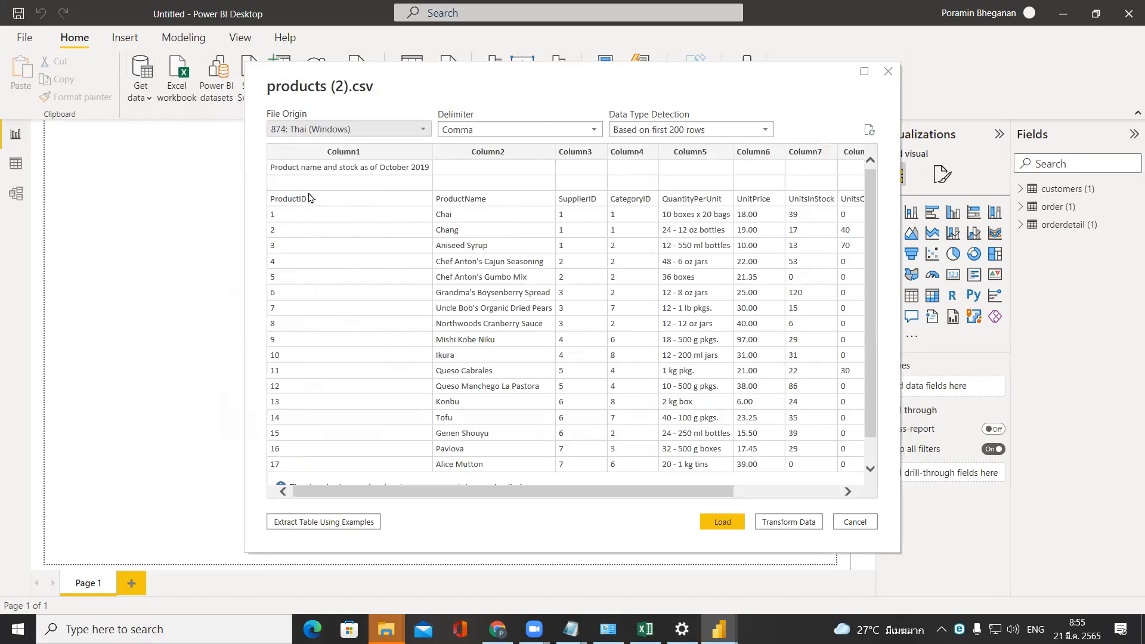
click(734, 523)
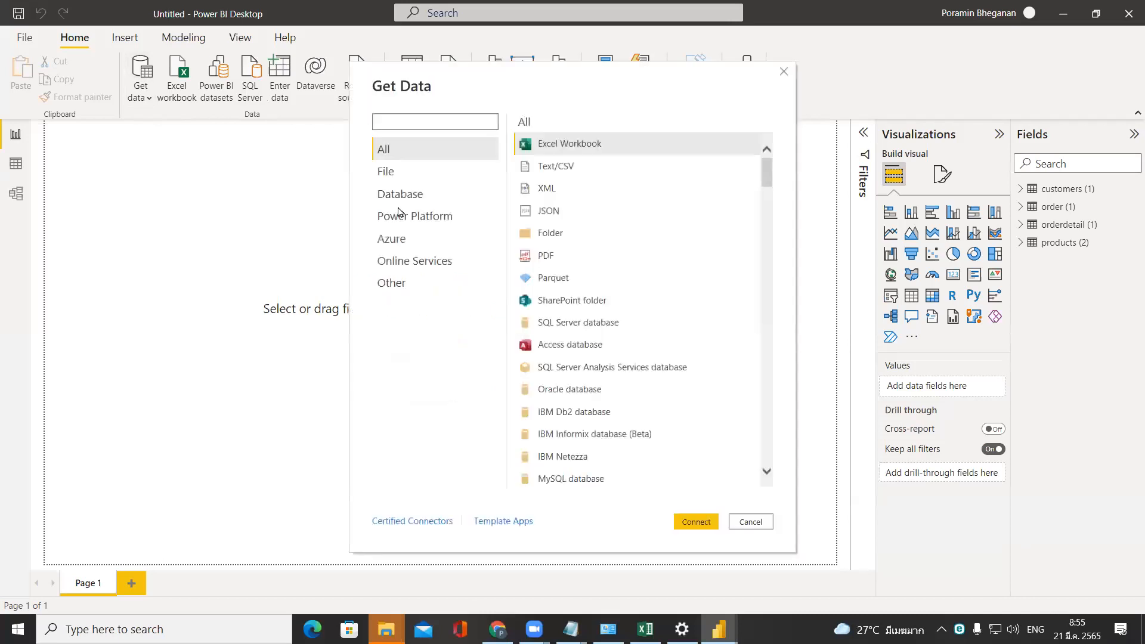
Import the Categories (1) CSV file from Downloads and load it into the report.
double_click(589, 172)
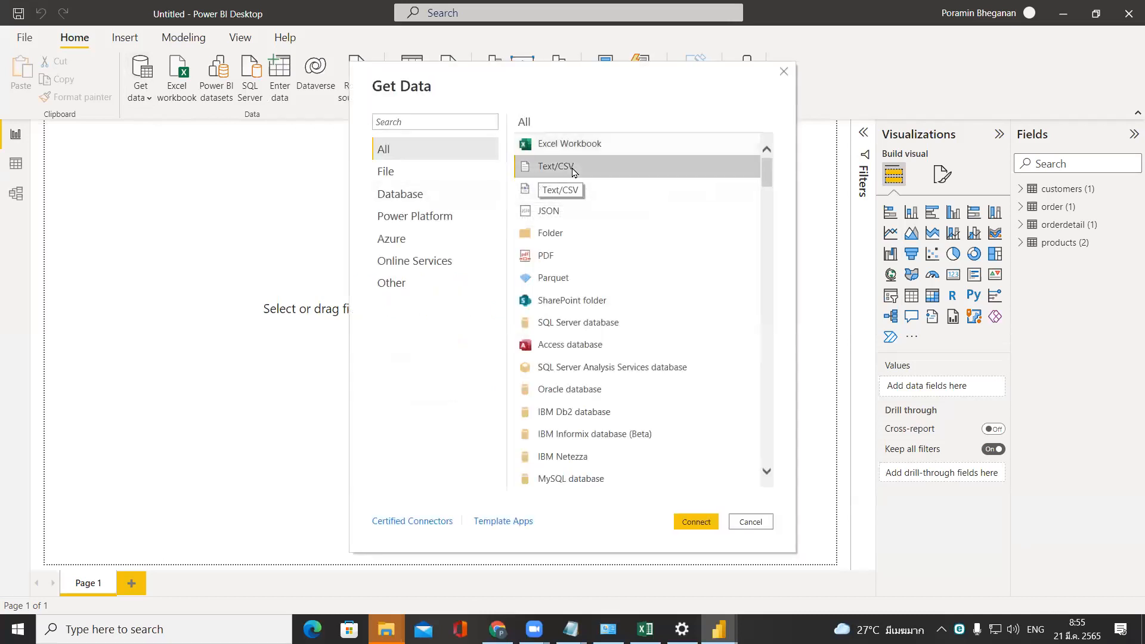
double_click(432, 243)
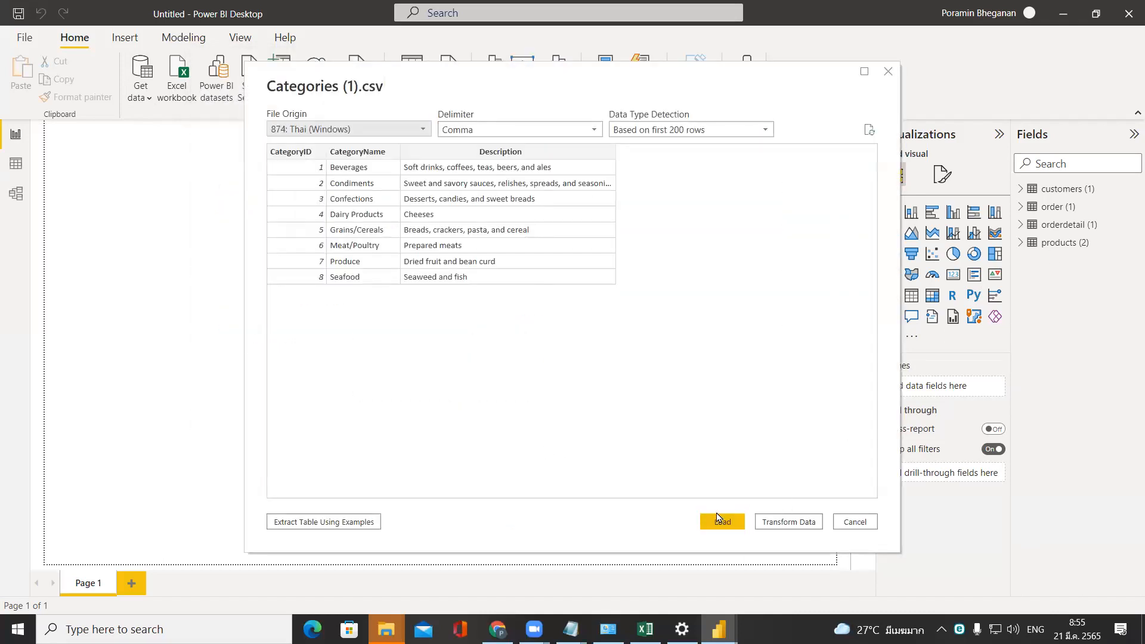
click(719, 522)
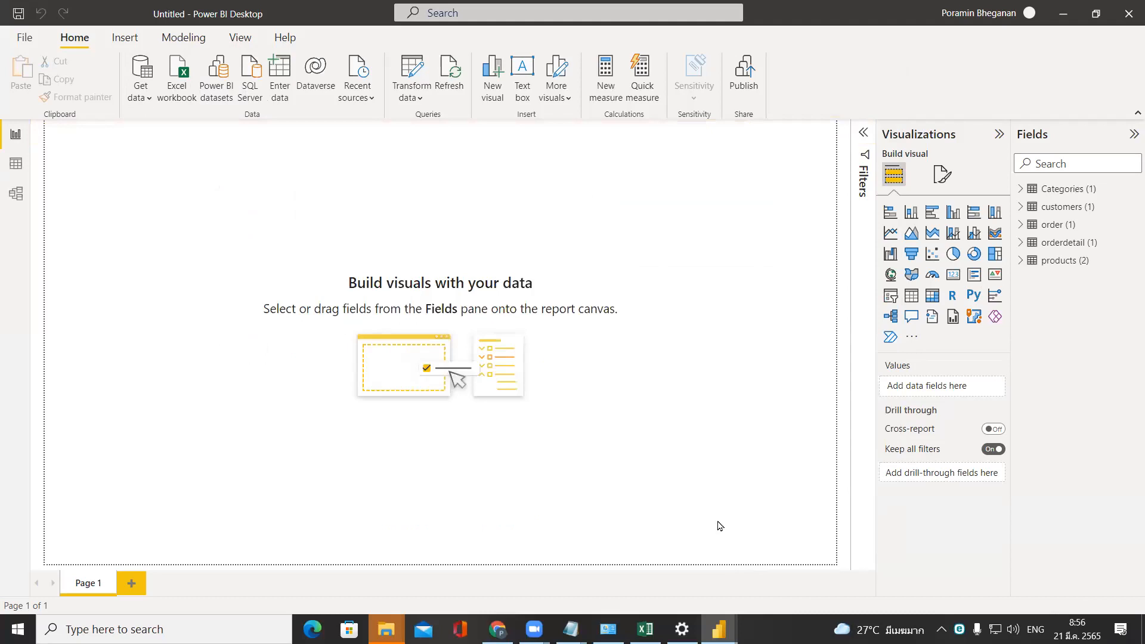
Import the Suppliers (1) CSV file from Downloads and load it into the report.
click(134, 100)
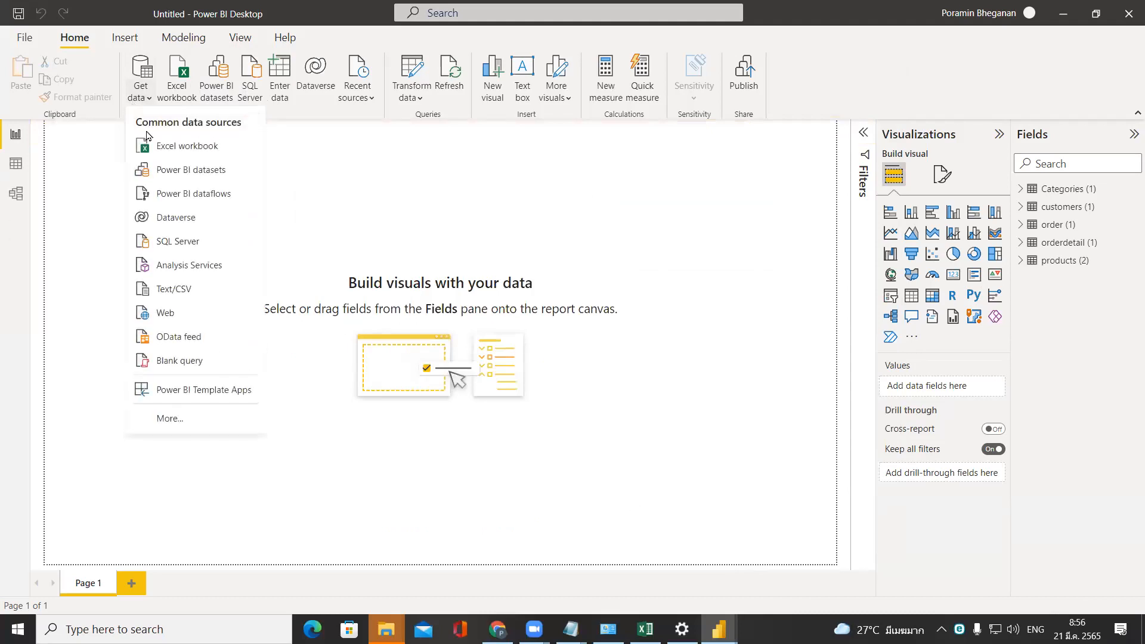
click(184, 291)
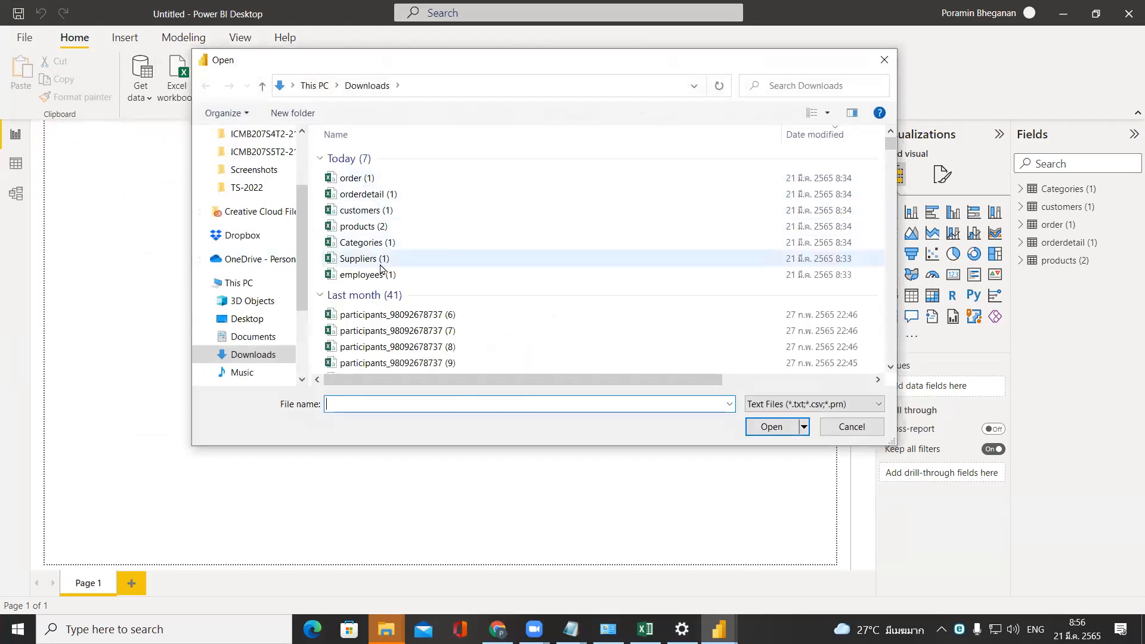
double_click(380, 262)
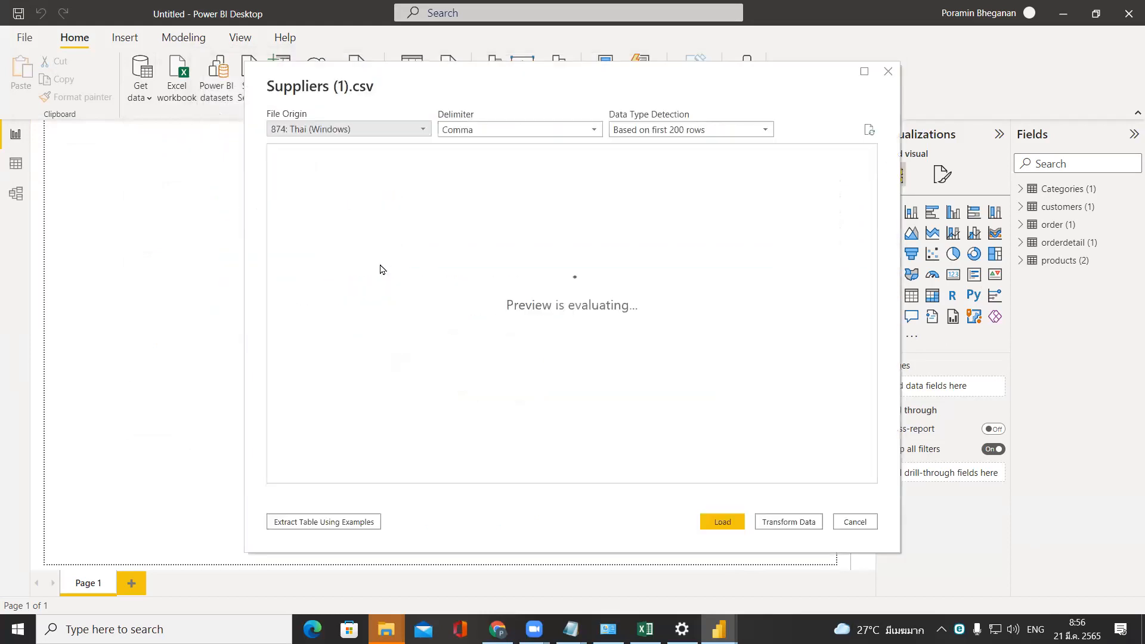
click(723, 522)
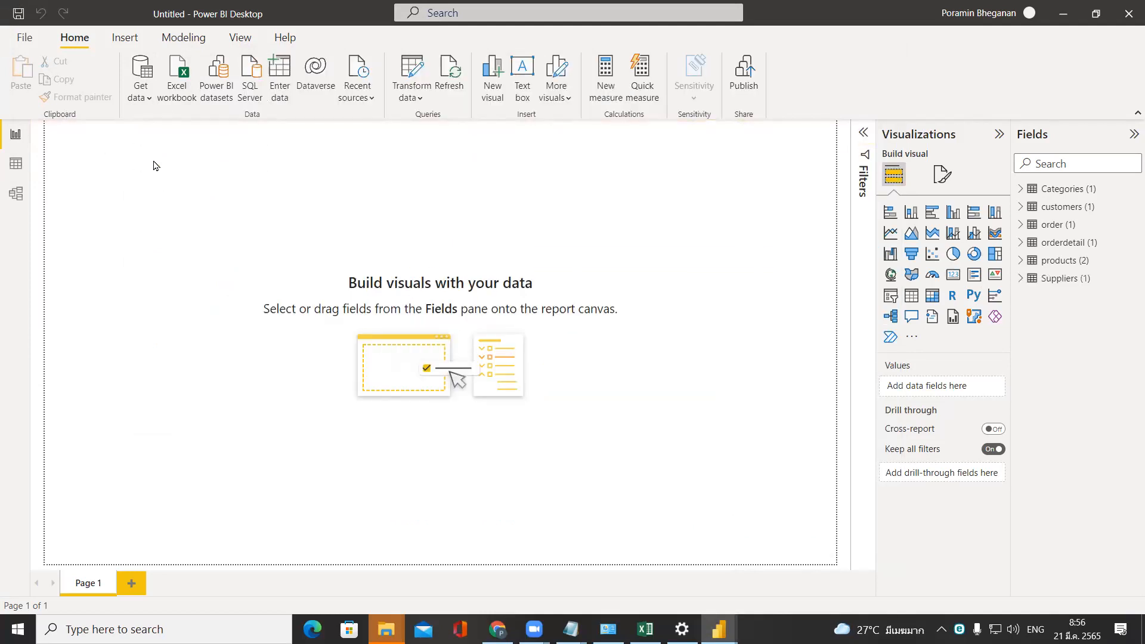
Import the employees (1) CSV file from Downloads and load it into the report.
click(142, 97)
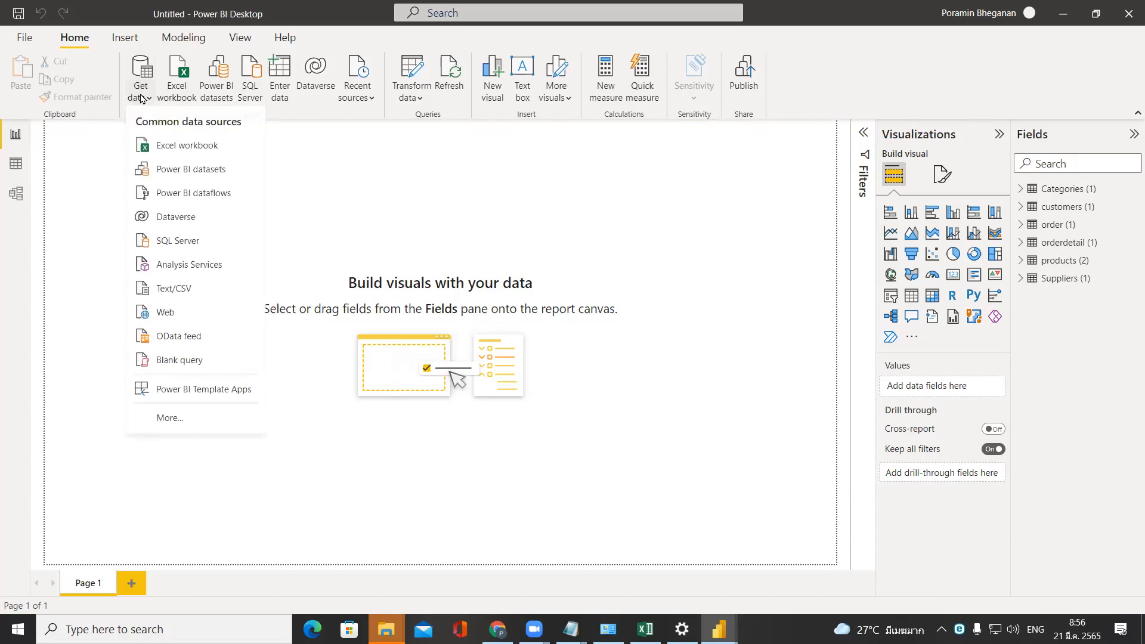
click(186, 289)
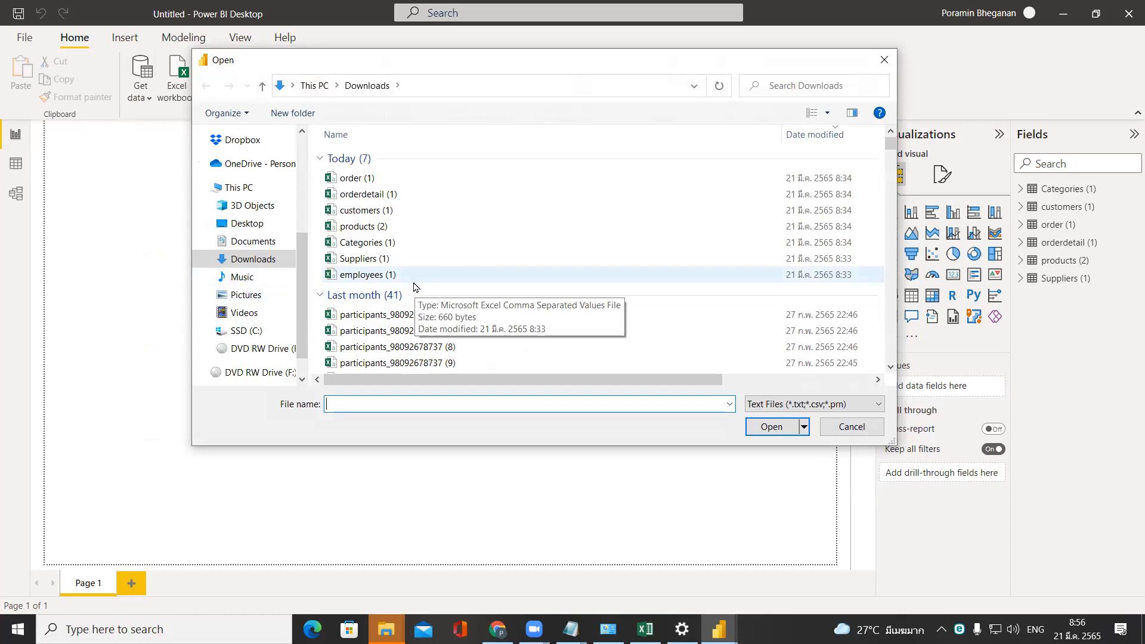
click(414, 279)
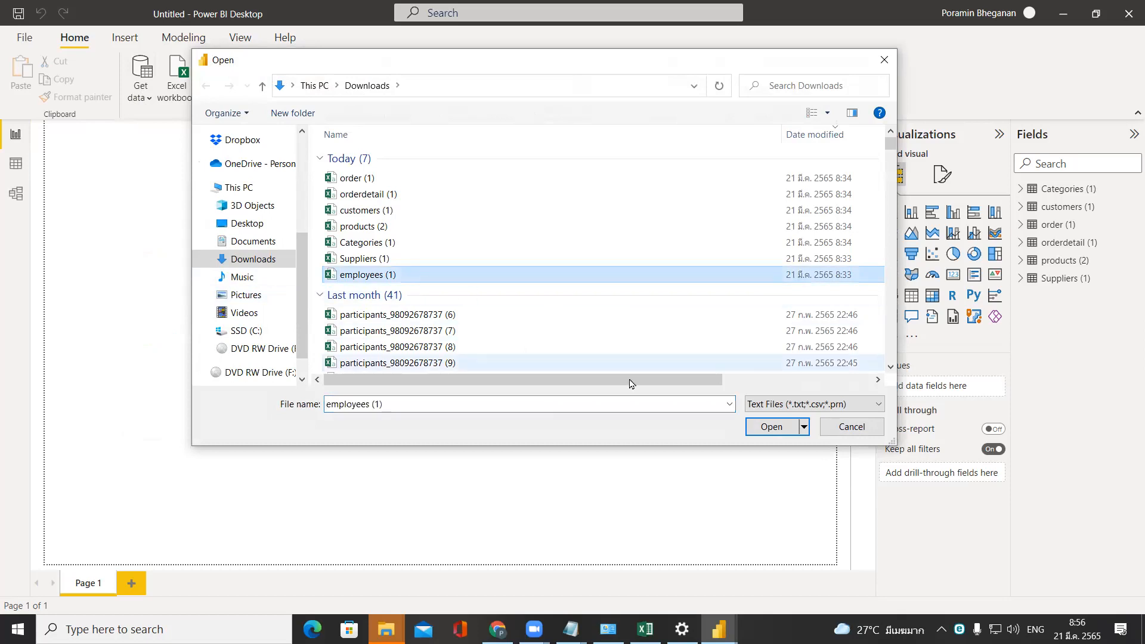
click(759, 426)
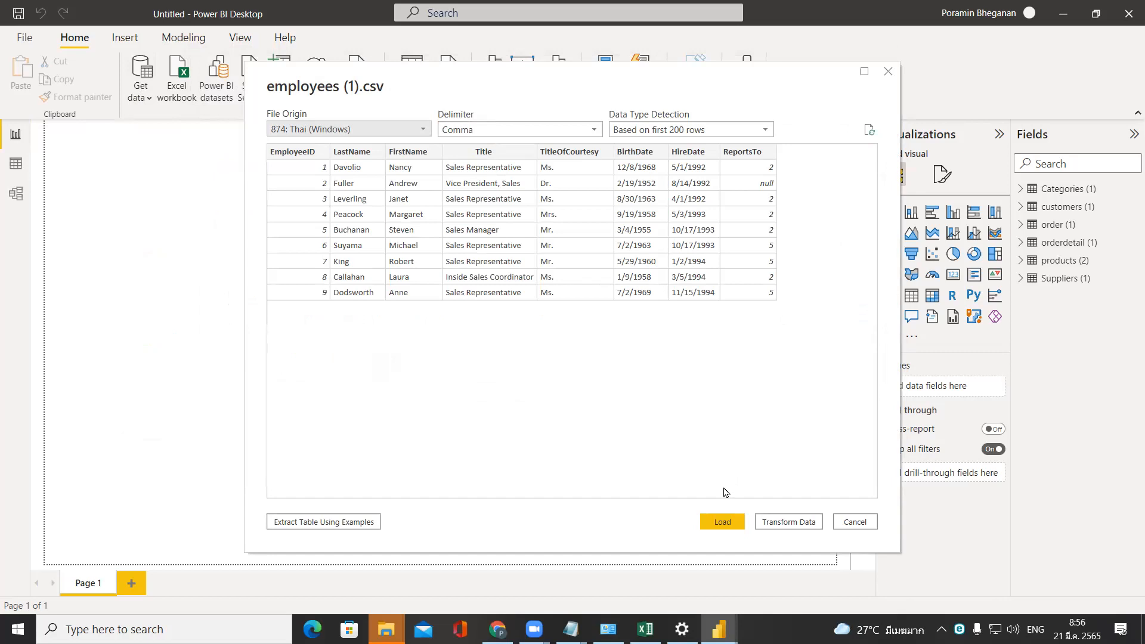
click(724, 523)
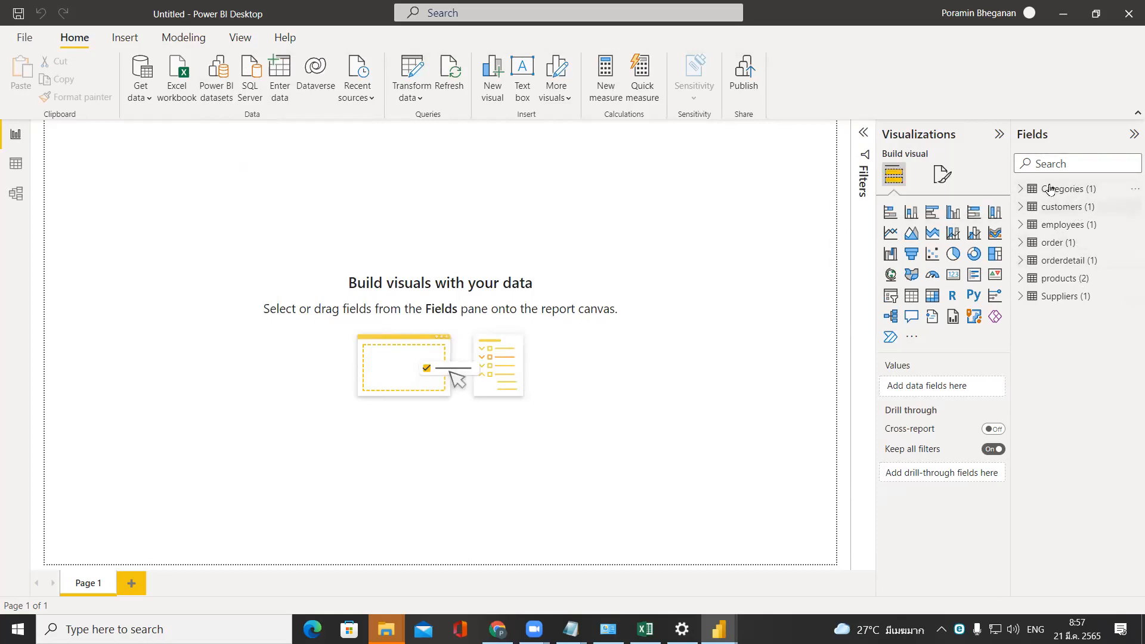
Switch to the data view and rename the Categories (1) table as Categories.
click(8, 170)
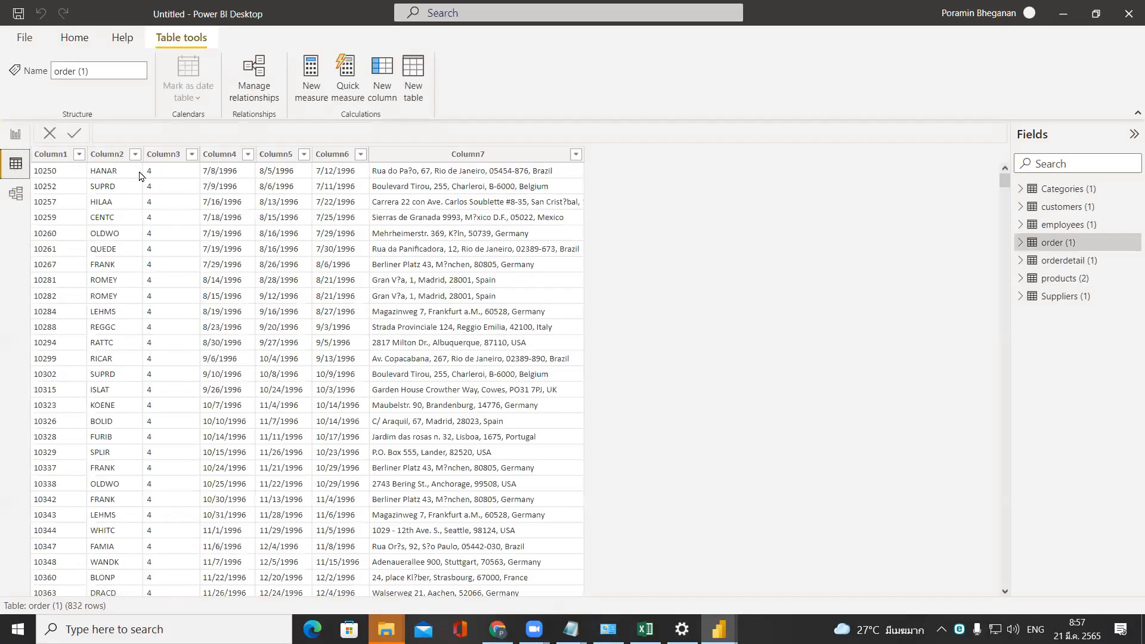
click(1067, 190)
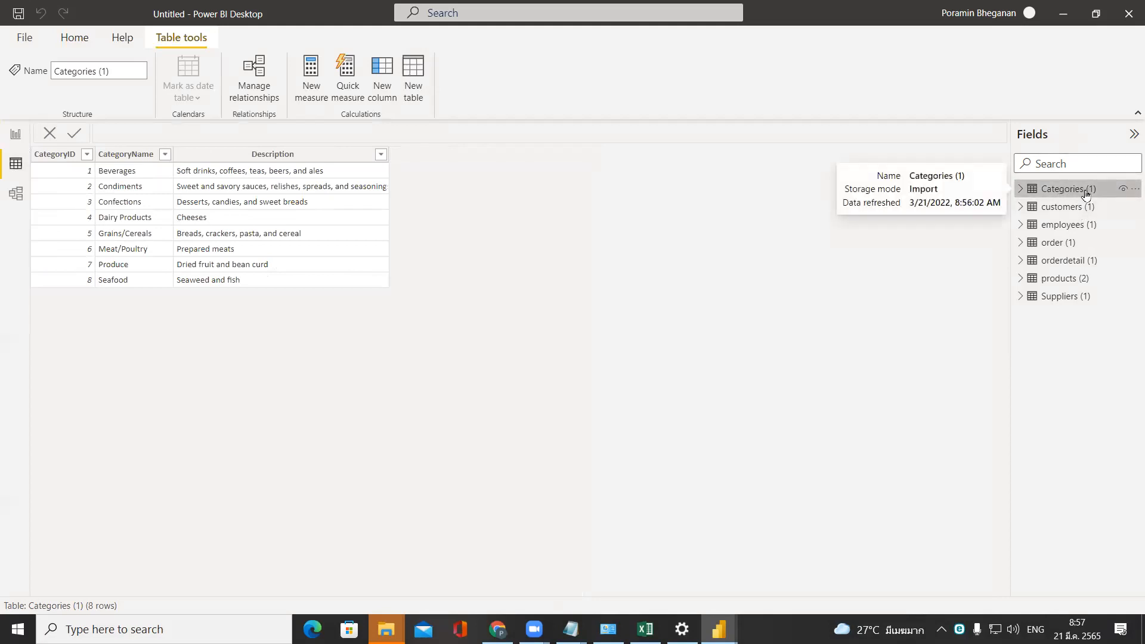
right_click(1086, 191)
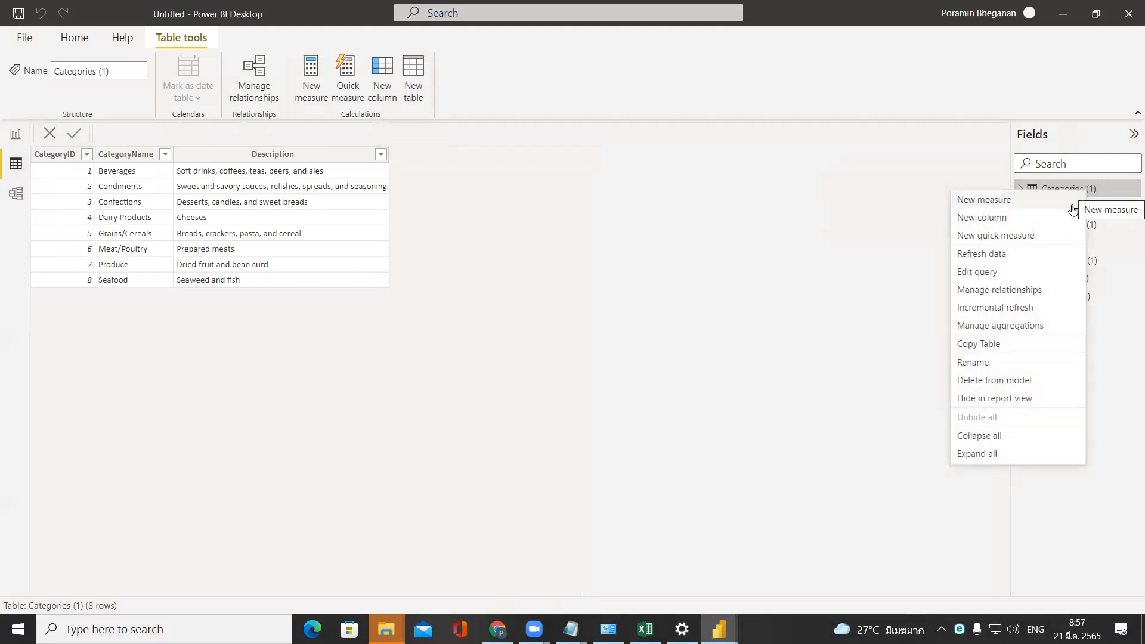
click(1055, 363)
key(Right)
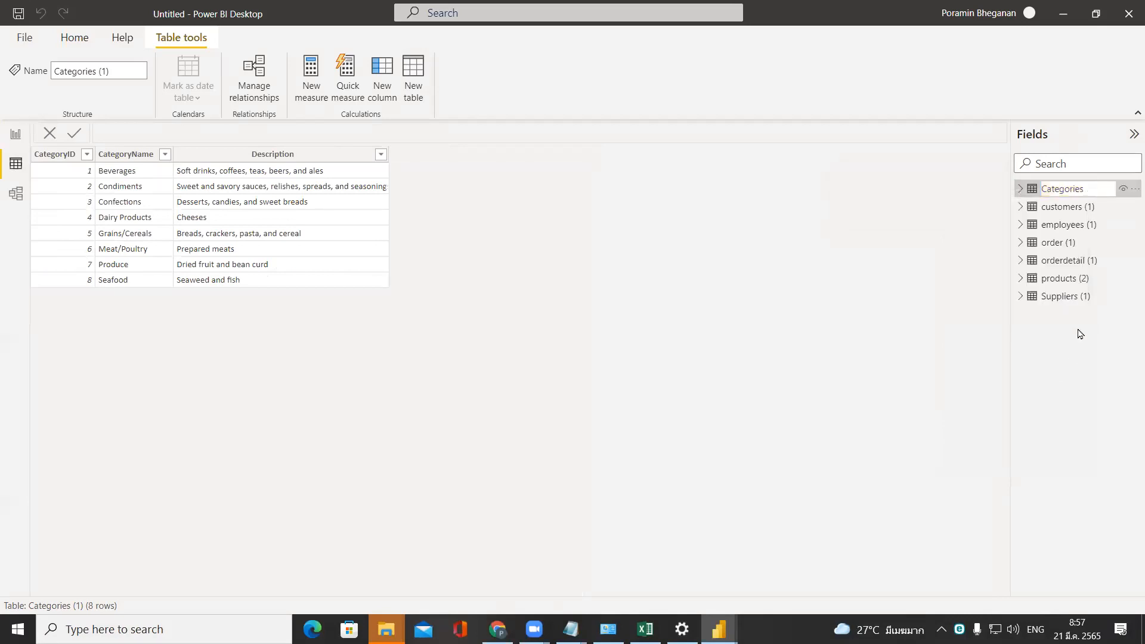
key(Return)
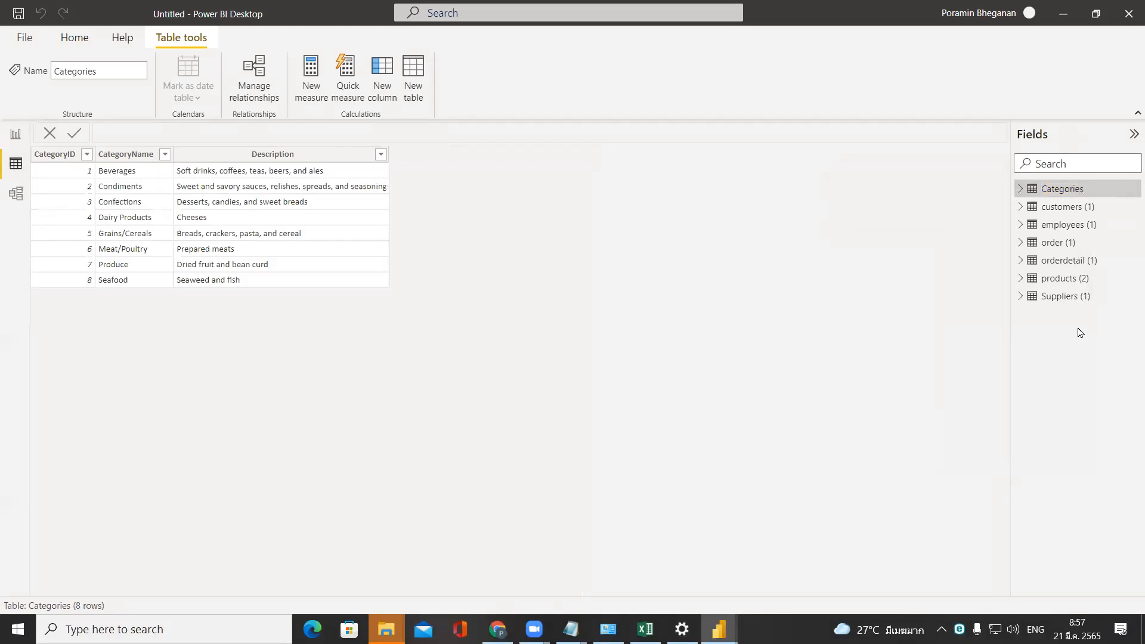
Rename the customers (1) table as customers.
click(1059, 207)
right_click(1059, 209)
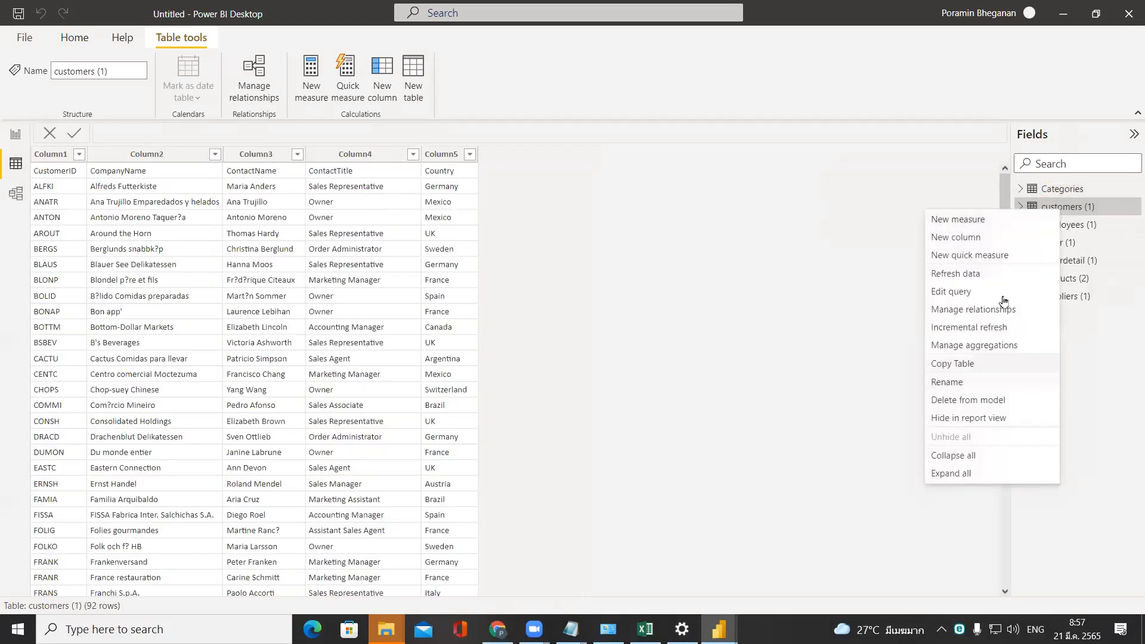
click(995, 382)
key(End)
key(BackSpace)
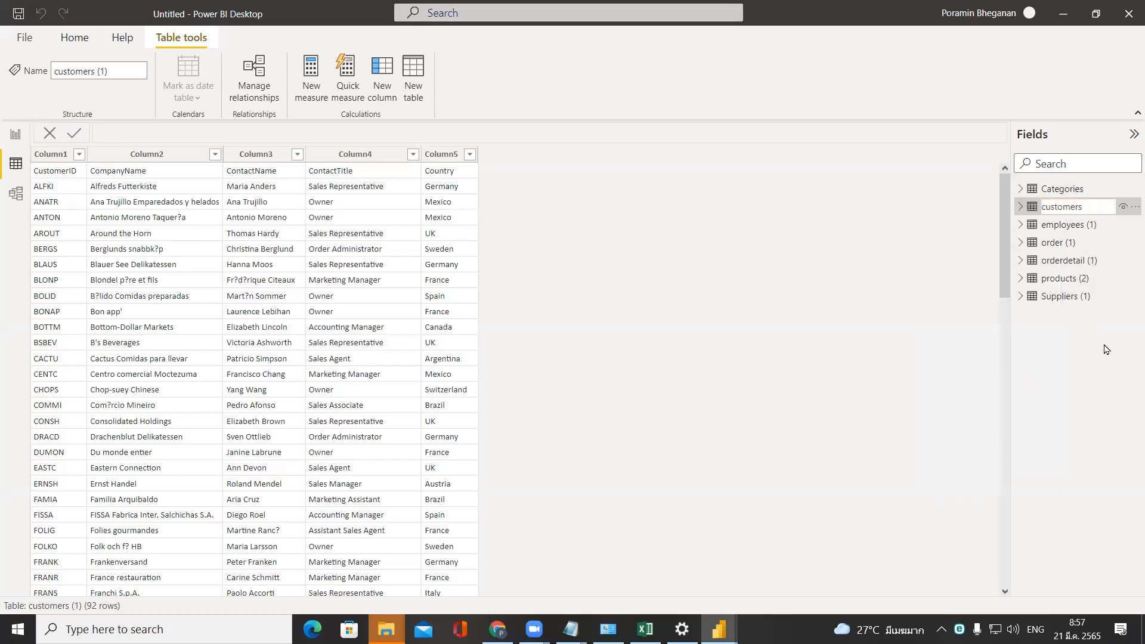
key(Return)
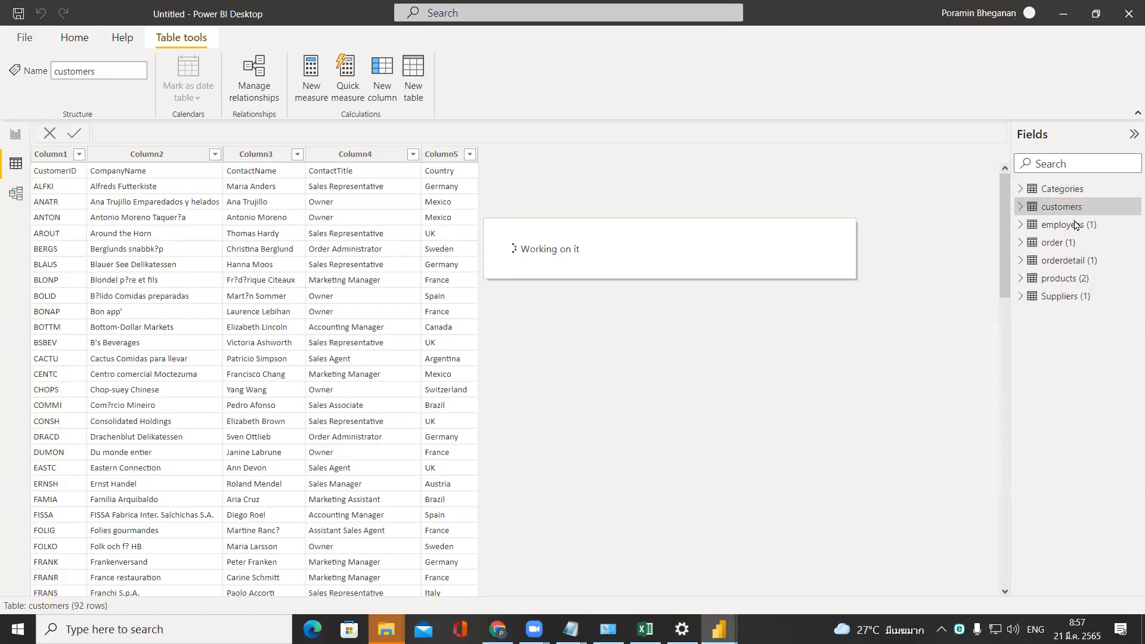
Rename the employees (1) table as employees.
right_click(1072, 228)
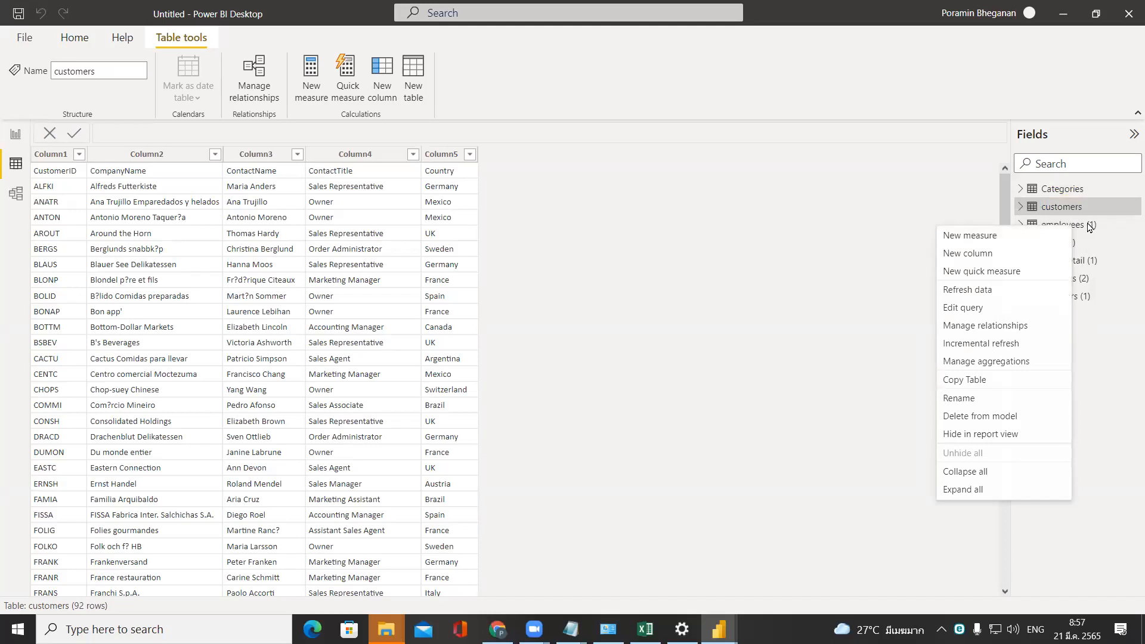
click(1088, 226)
right_click(1087, 227)
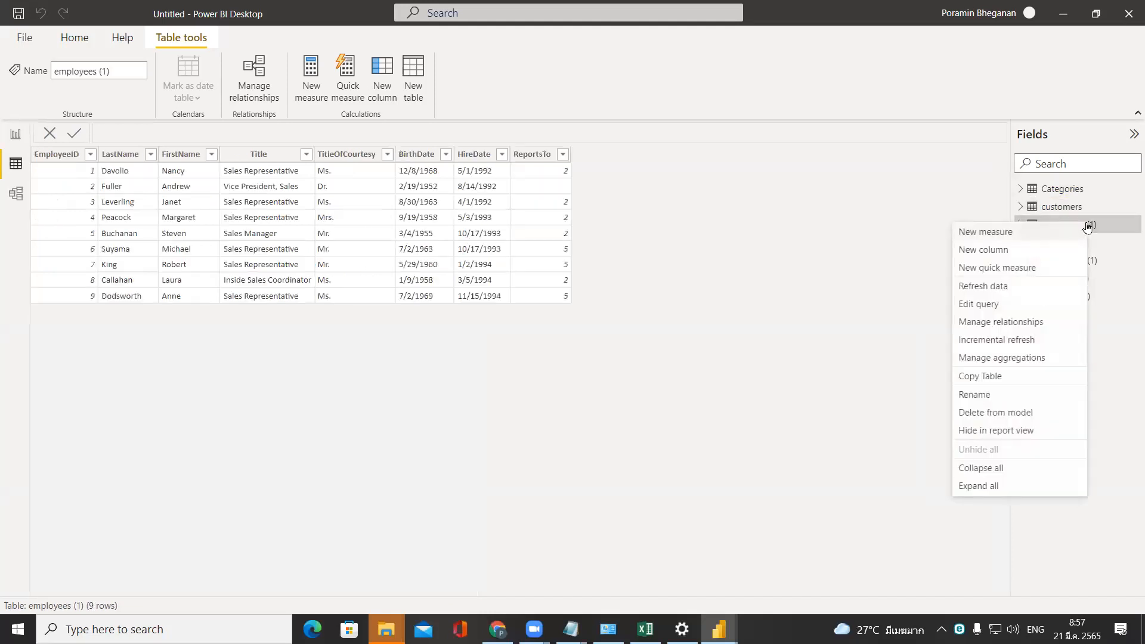
click(1007, 396)
key(End)
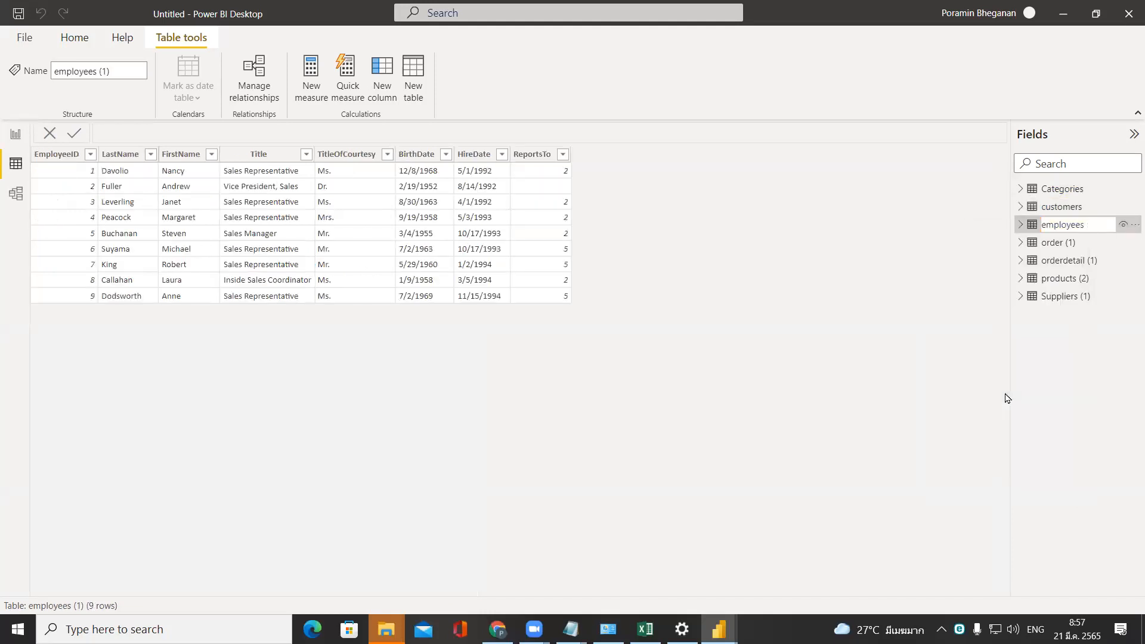
key(Return)
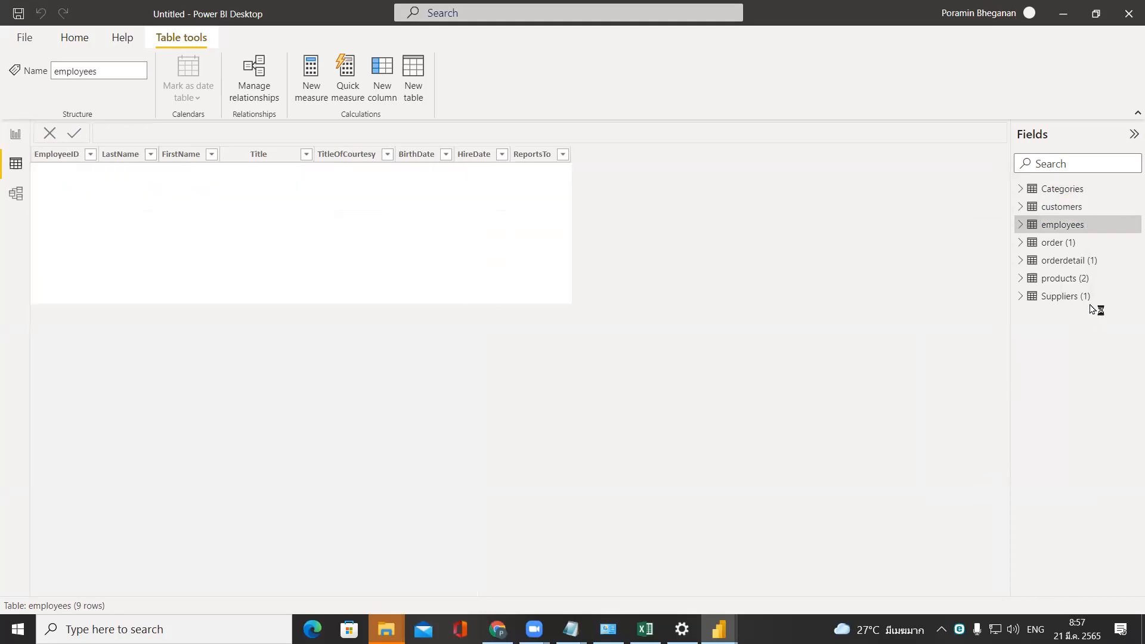
Rename the order (1) table as order.
click(1066, 244)
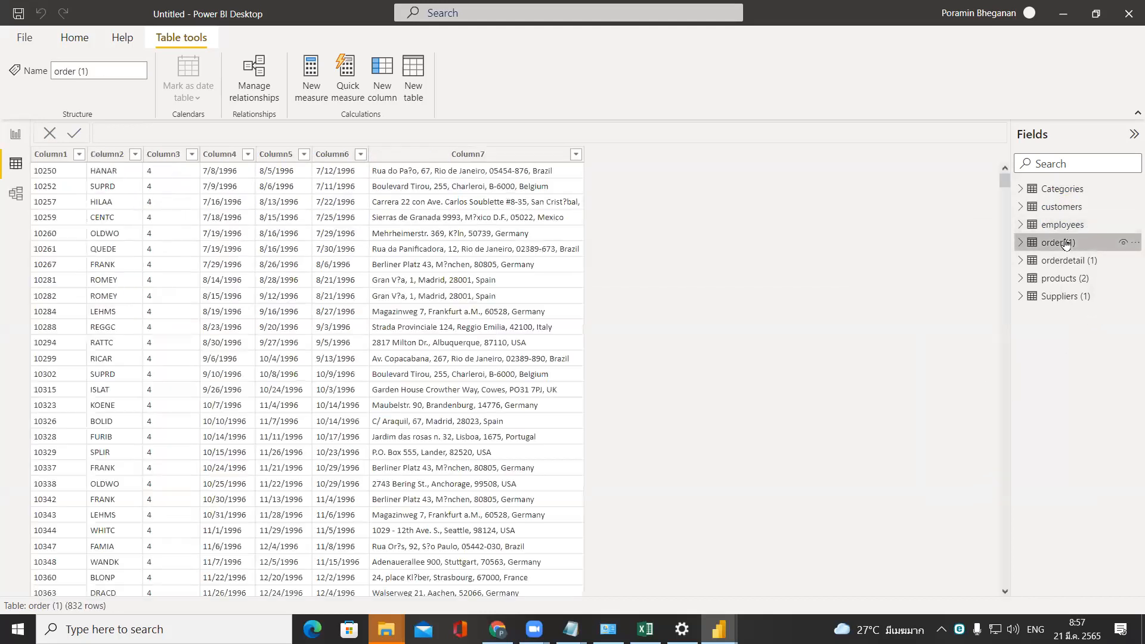
right_click(1066, 244)
click(1010, 403)
key(End)
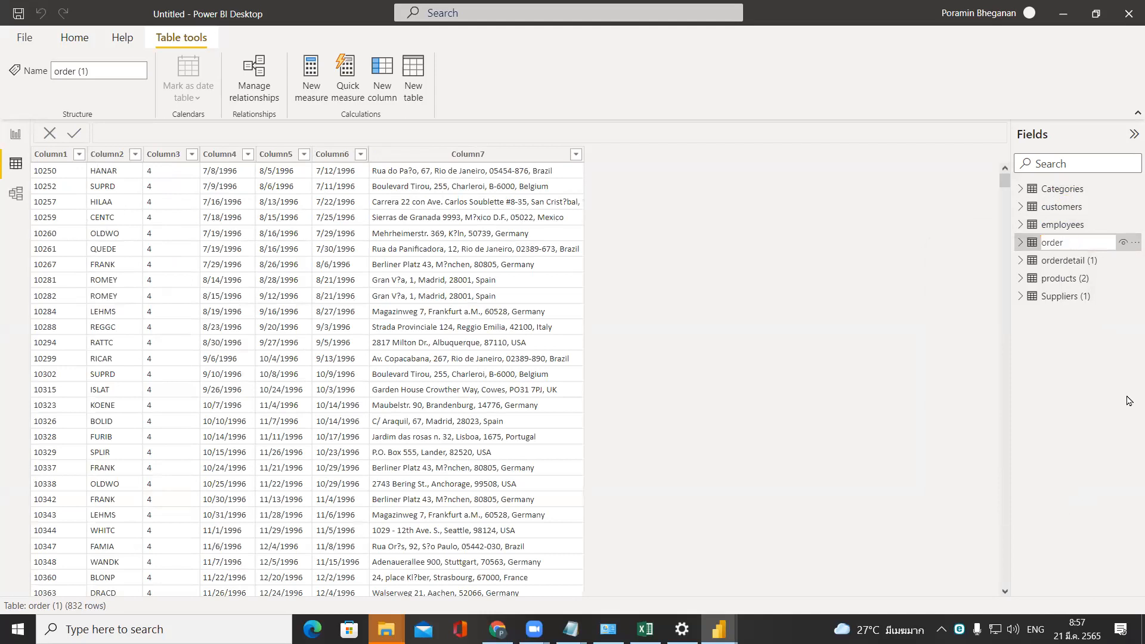
key(Return)
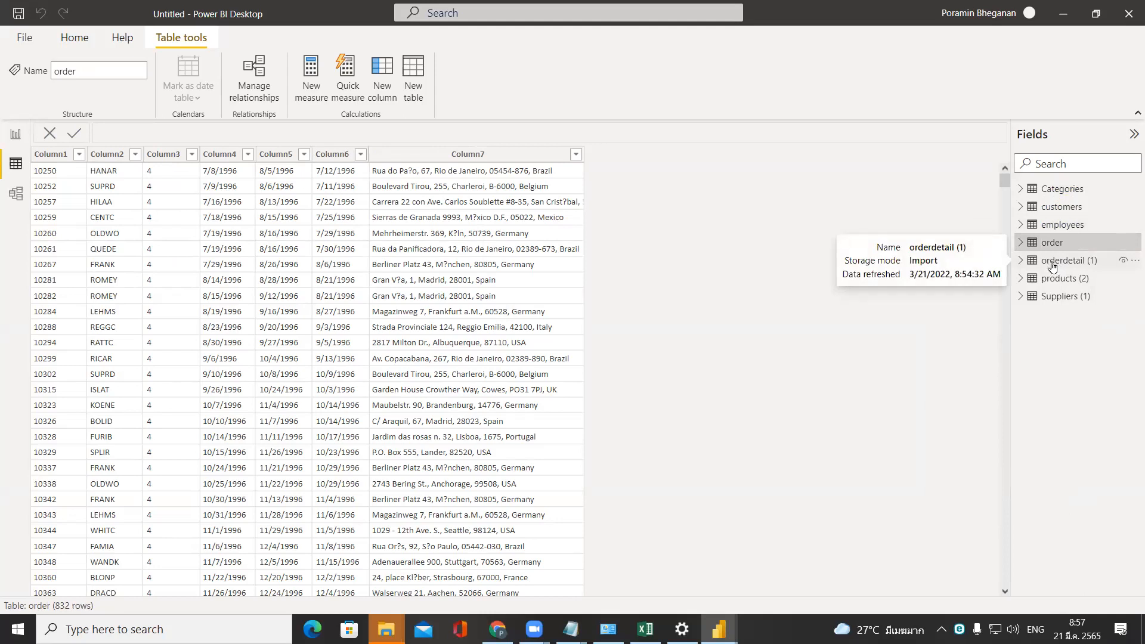
Rename the orderdetail (1) table as orderdetail.
click(1053, 263)
right_click(1053, 263)
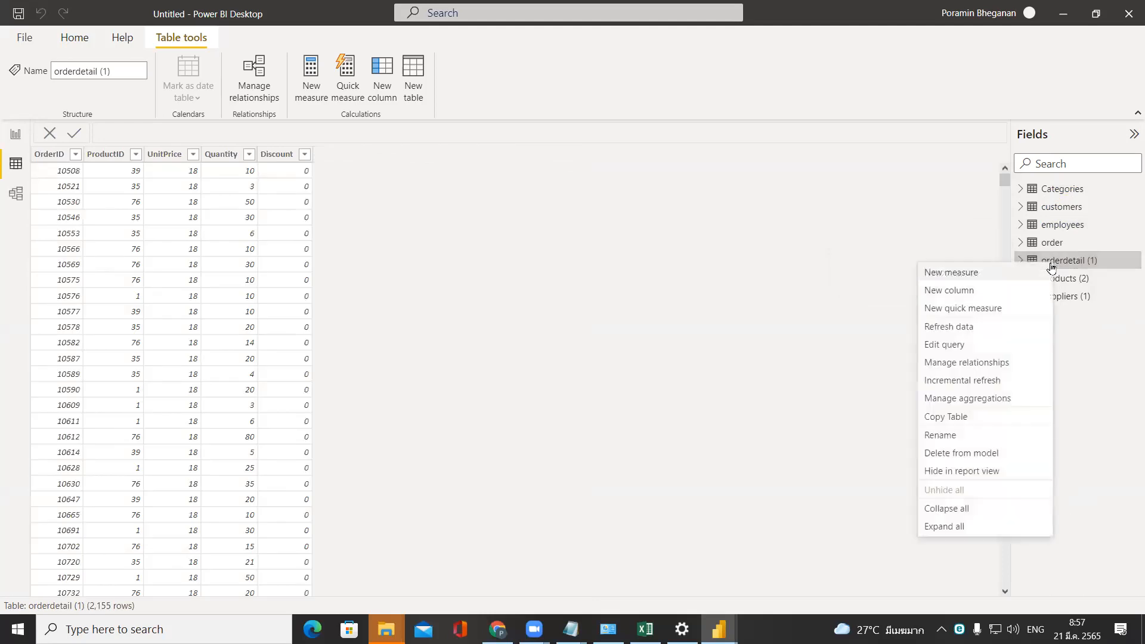
click(993, 436)
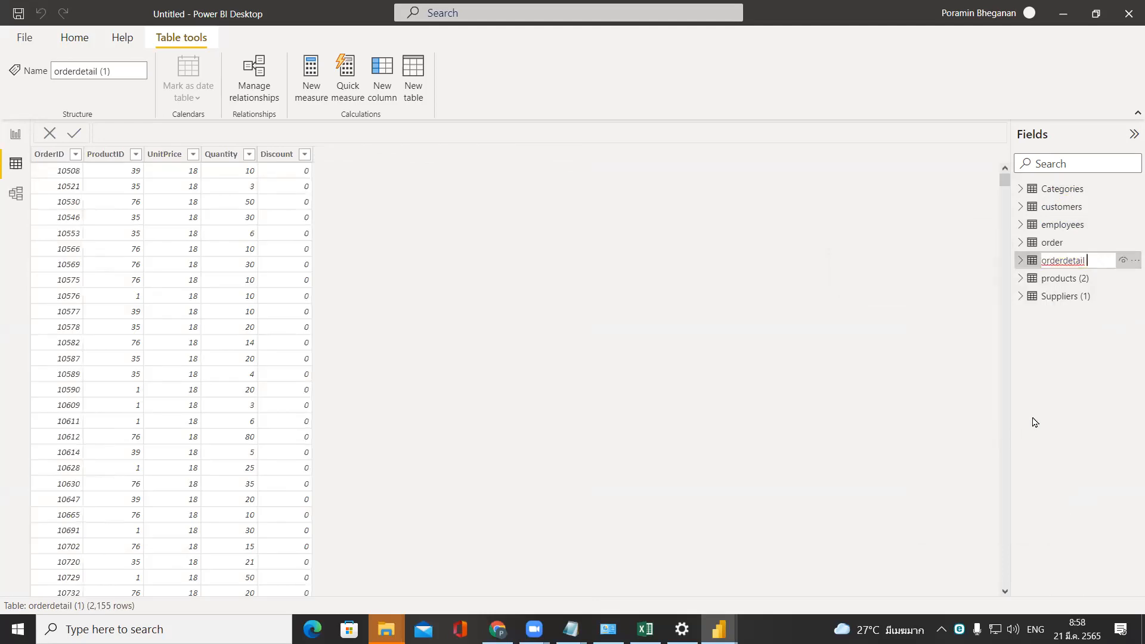
key(Return)
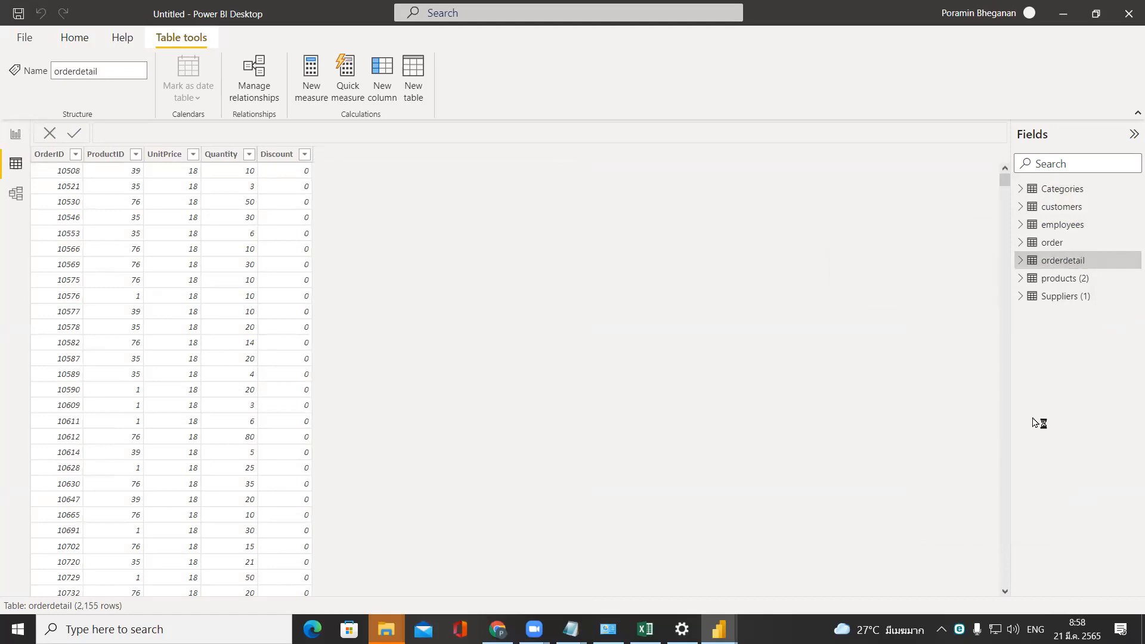
Rename the products (2) table as products.
right_click(1076, 286)
click(1101, 290)
click(1086, 283)
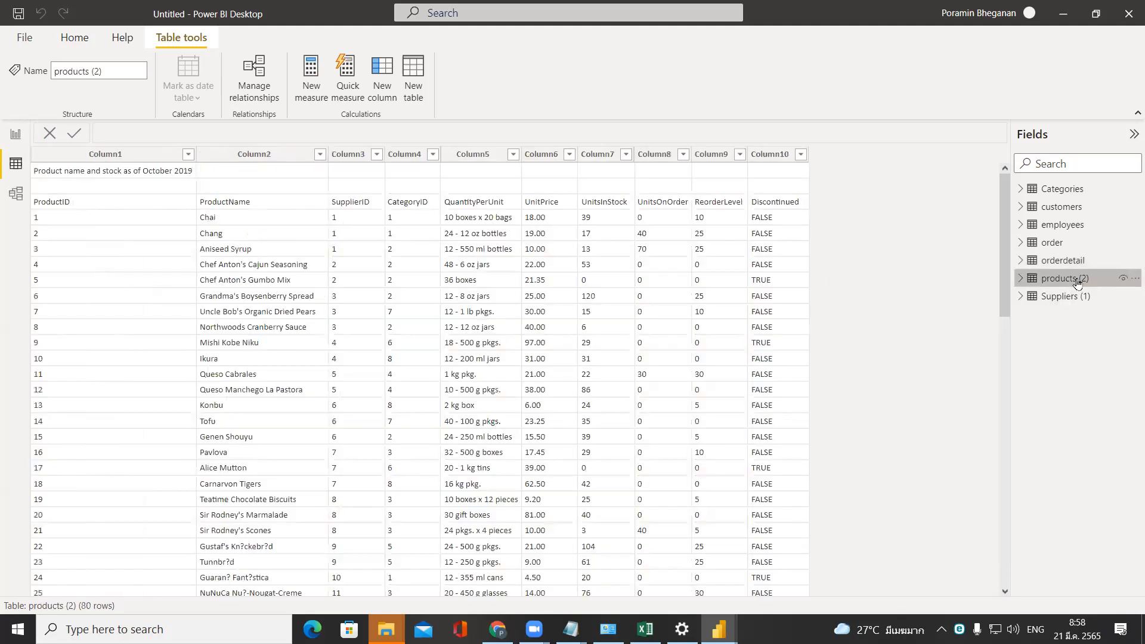
right_click(1082, 281)
click(1015, 454)
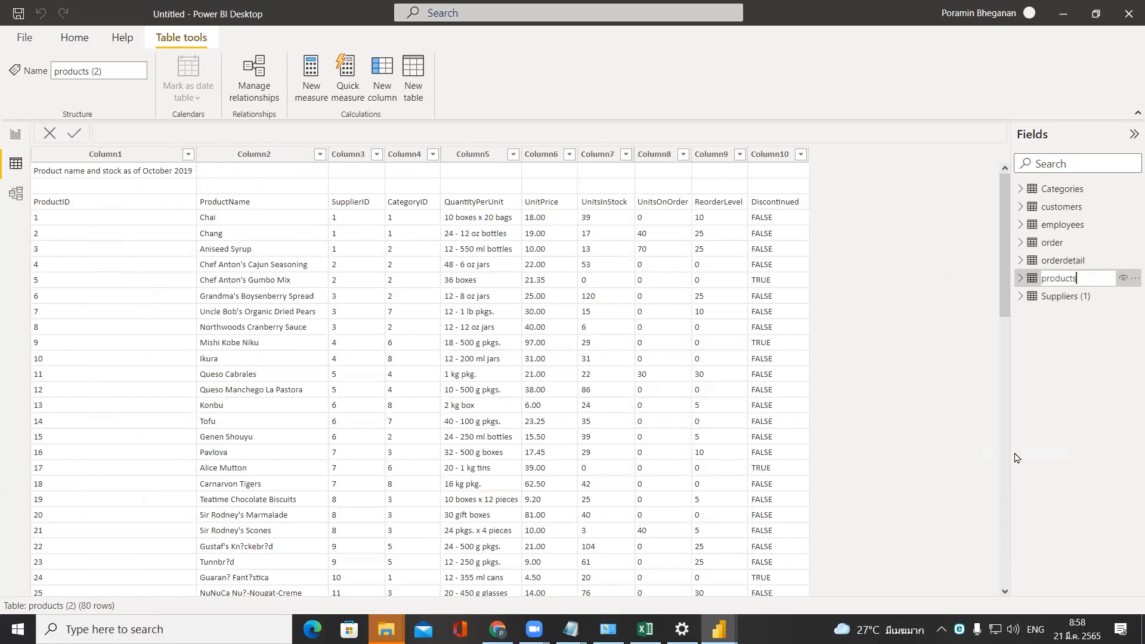
key(Return)
Rename the Suppliers (1) table as Suppliers.
click(1067, 303)
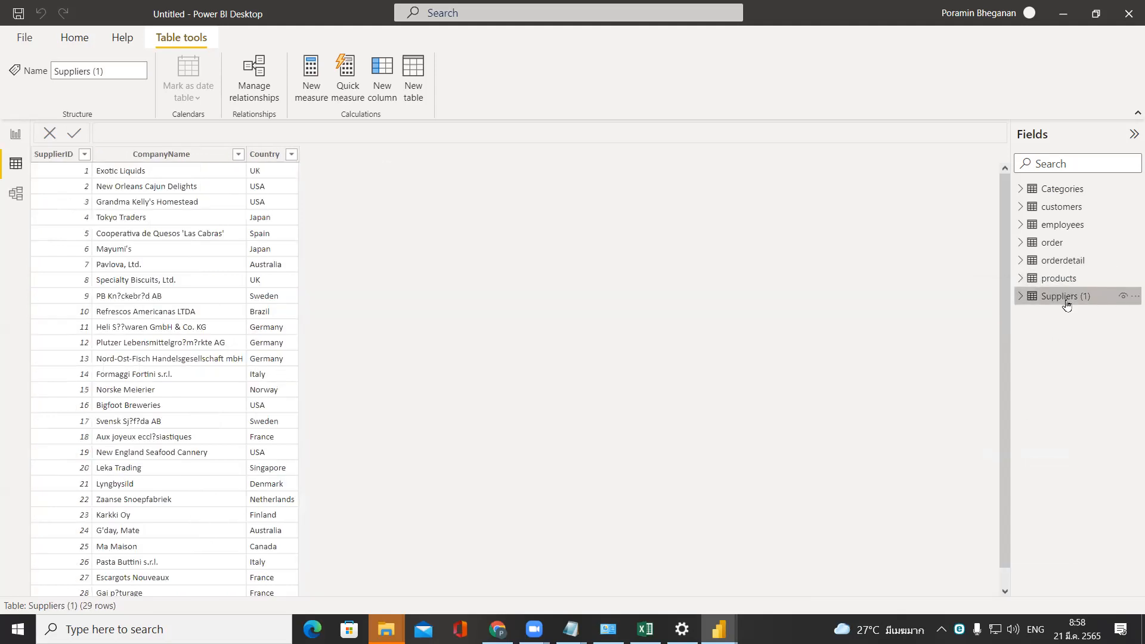
right_click(1067, 302)
click(1001, 471)
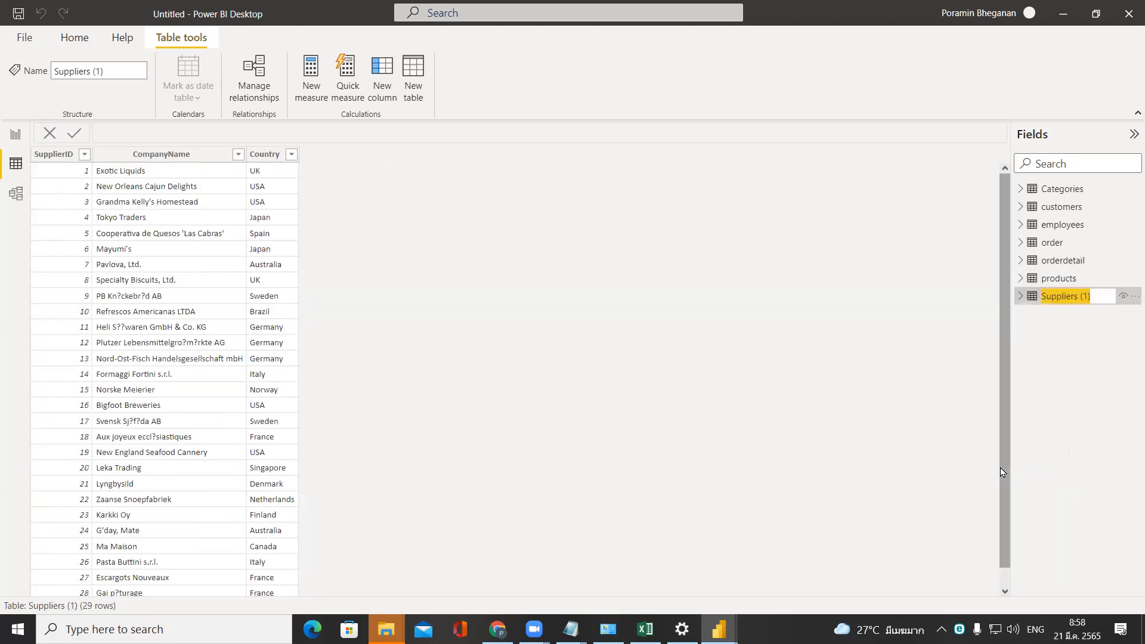
key(End)
key(BackSpace)
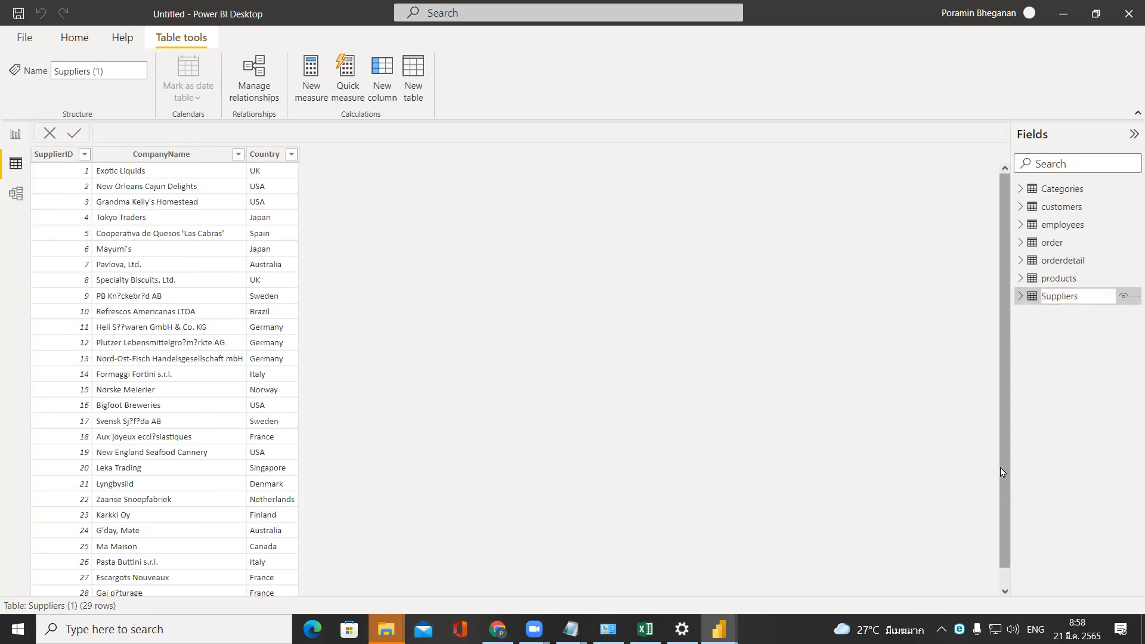
key(Return)
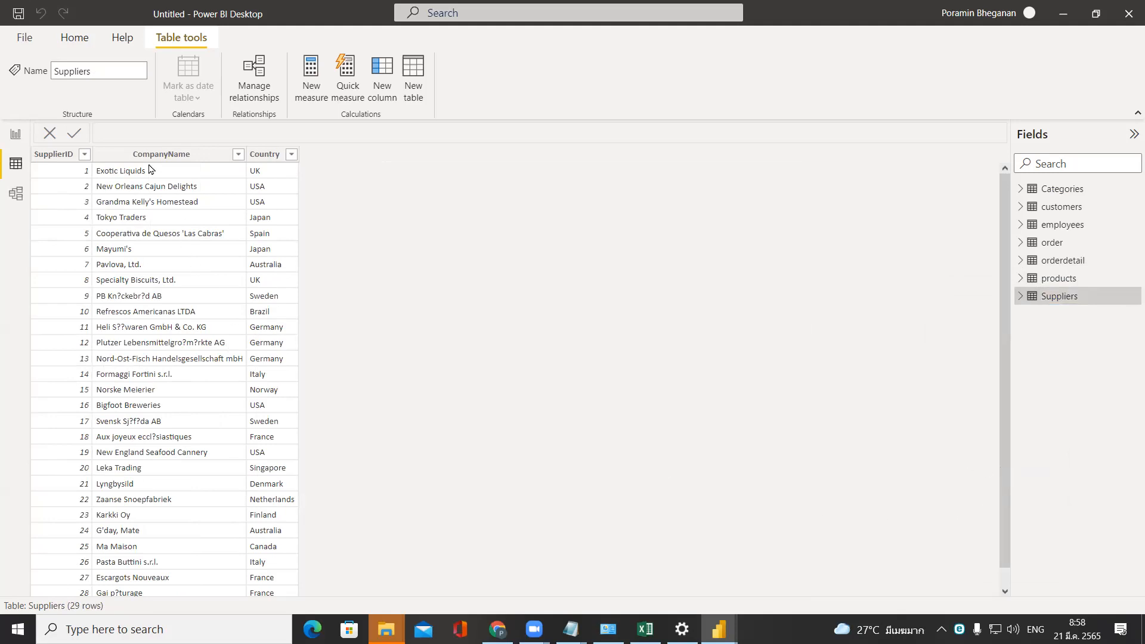
In the Power Query editor, remove the top 1 row of the order table and use the next row as headers.
click(16, 134)
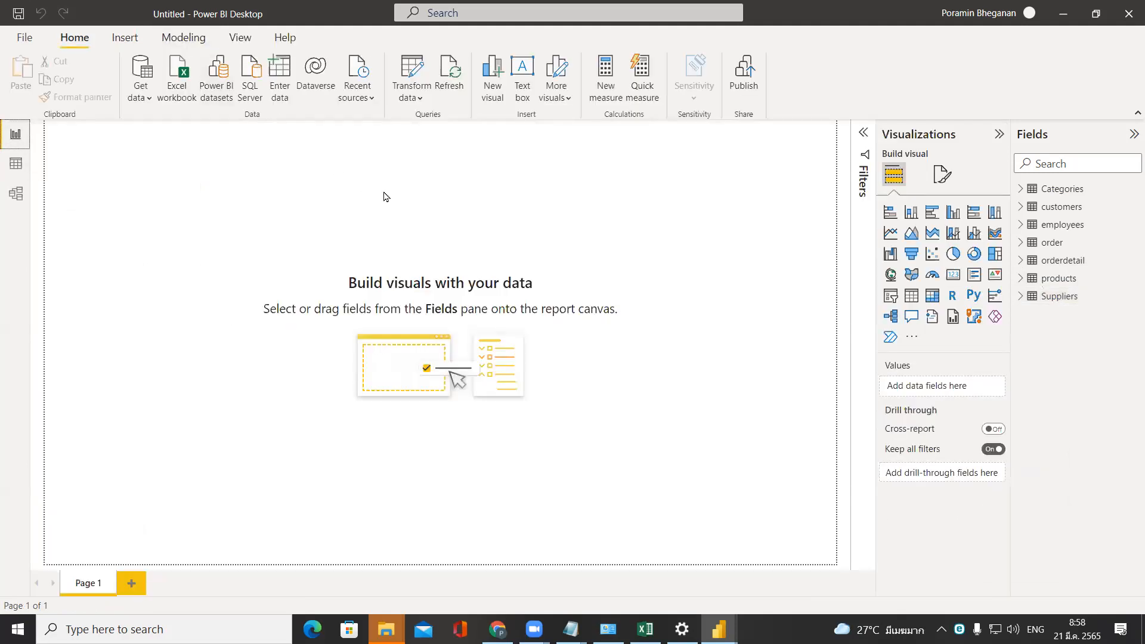
click(410, 76)
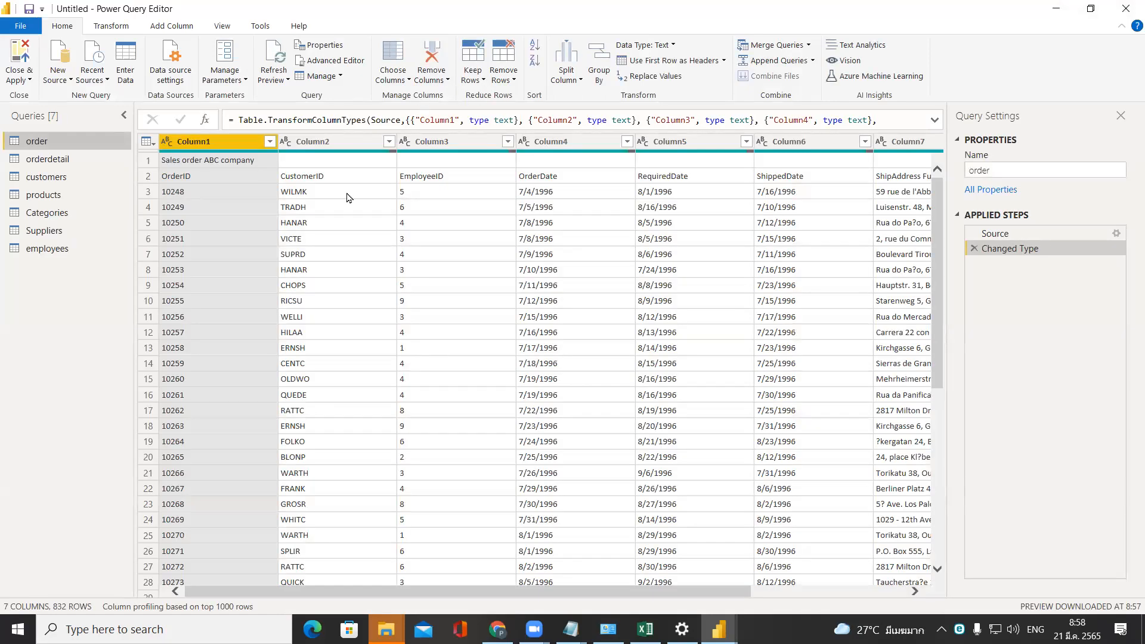
click(147, 161)
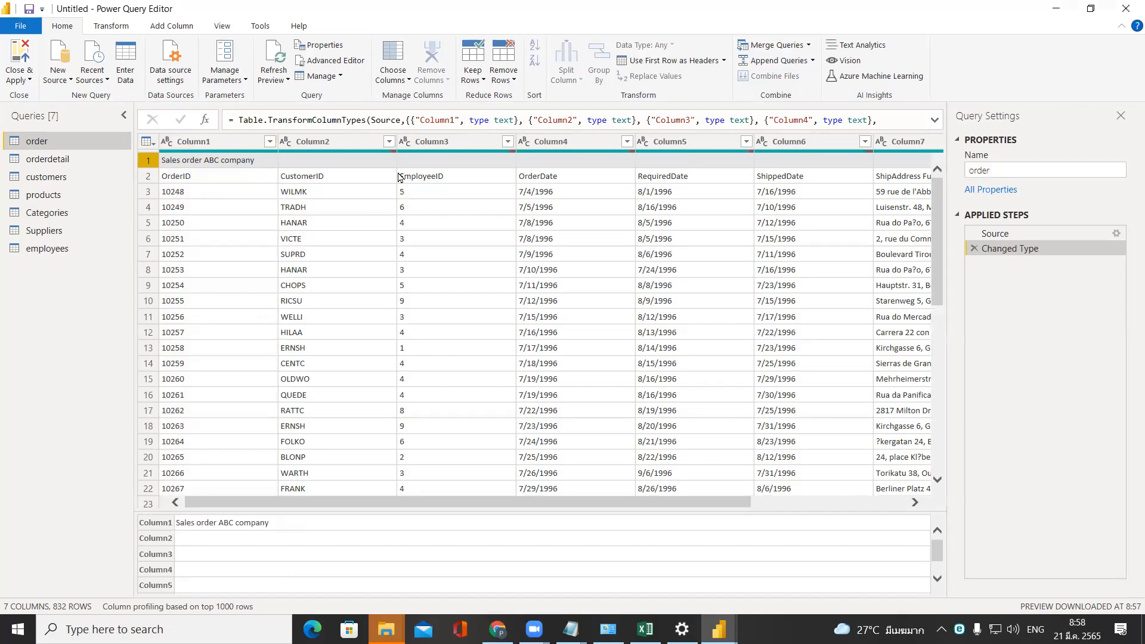
click(510, 85)
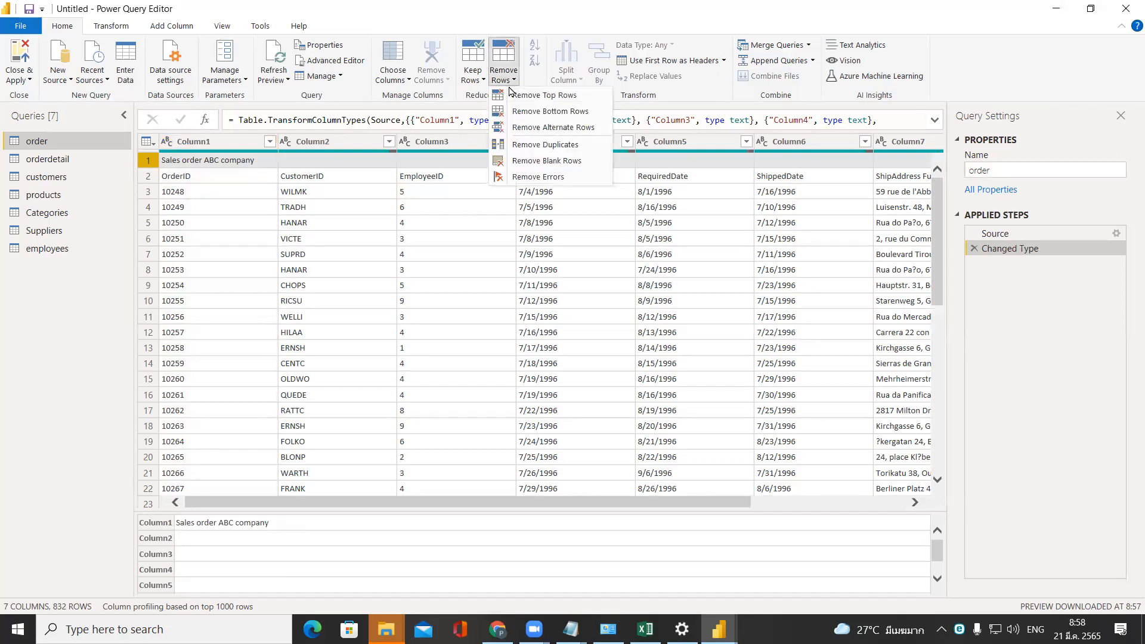
click(573, 95)
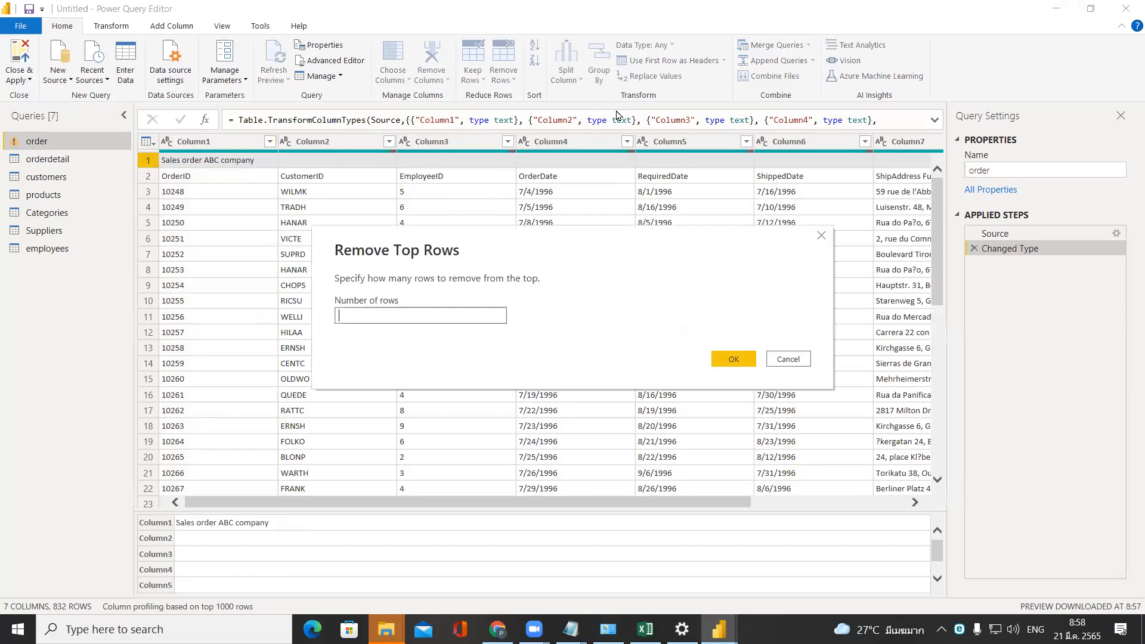
text(1)
click(728, 356)
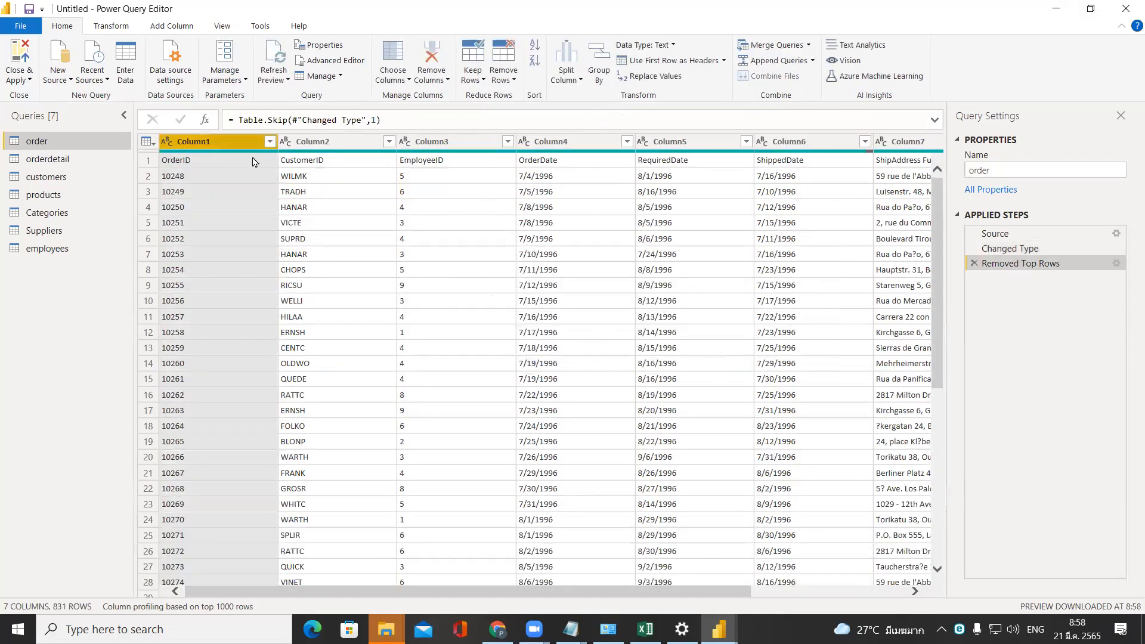
click(142, 160)
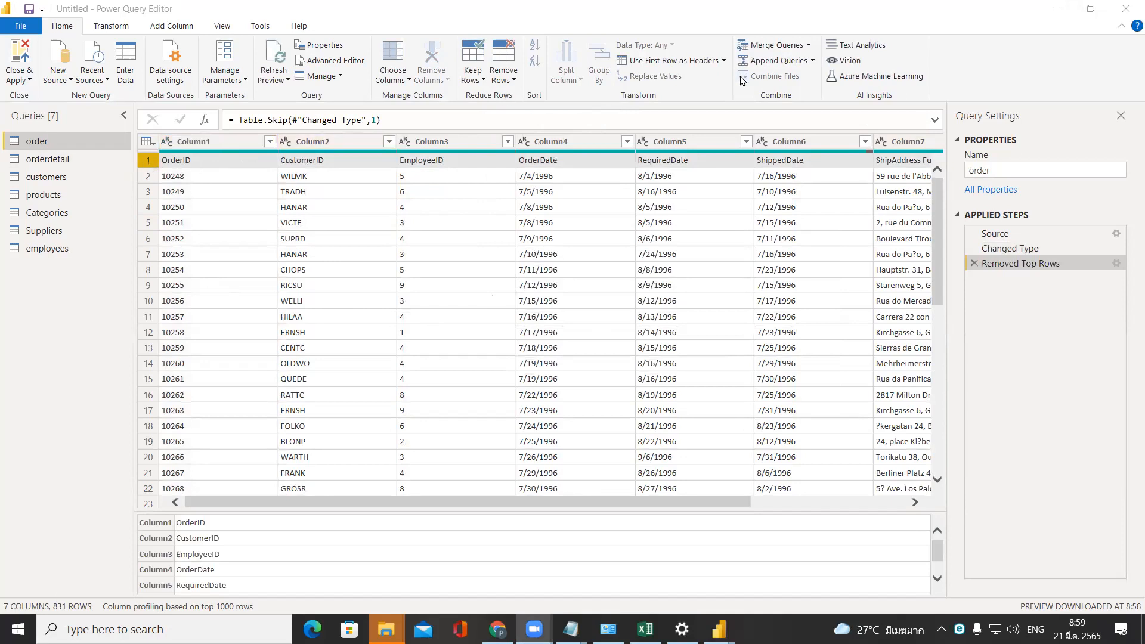
click(686, 60)
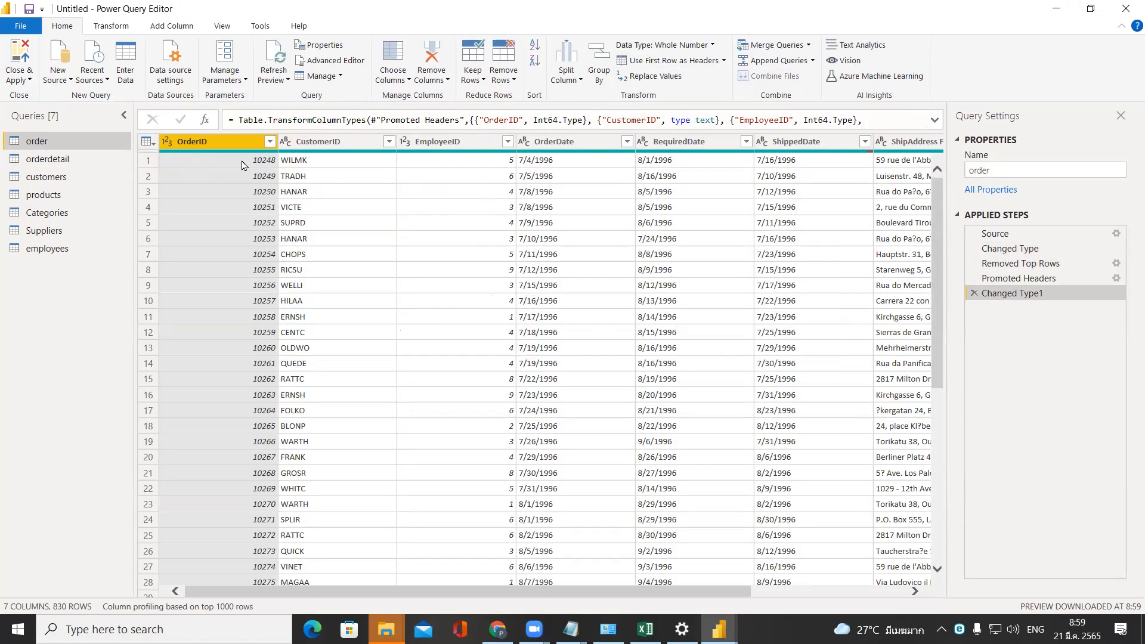
Check the orderdetail table's headers, and use the first row of the customers table as headers.
click(92, 161)
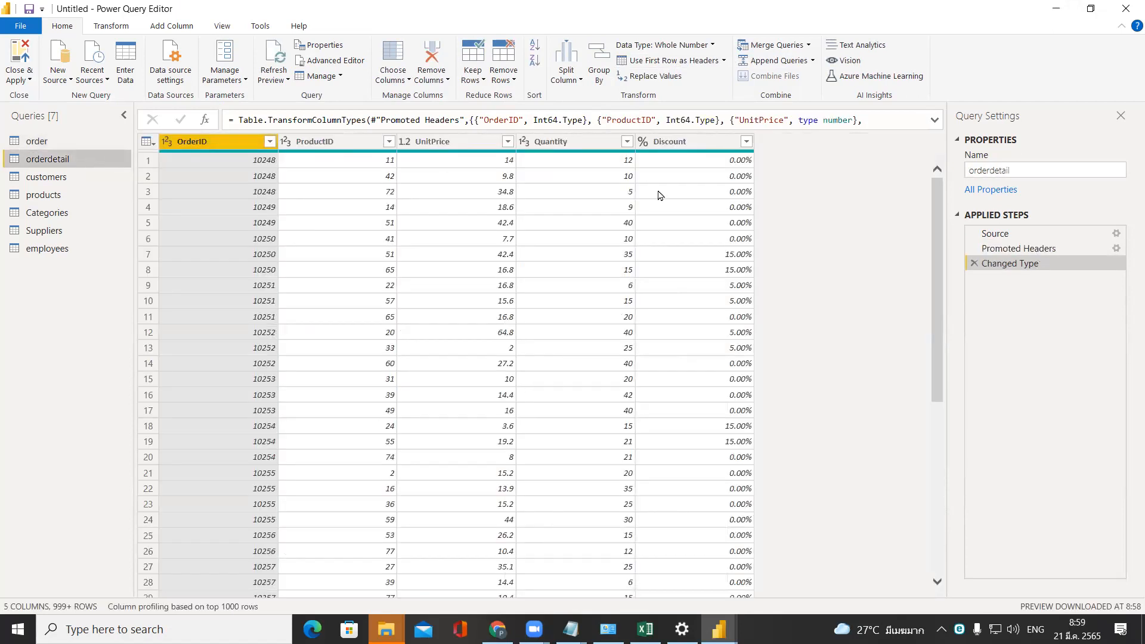
click(36, 181)
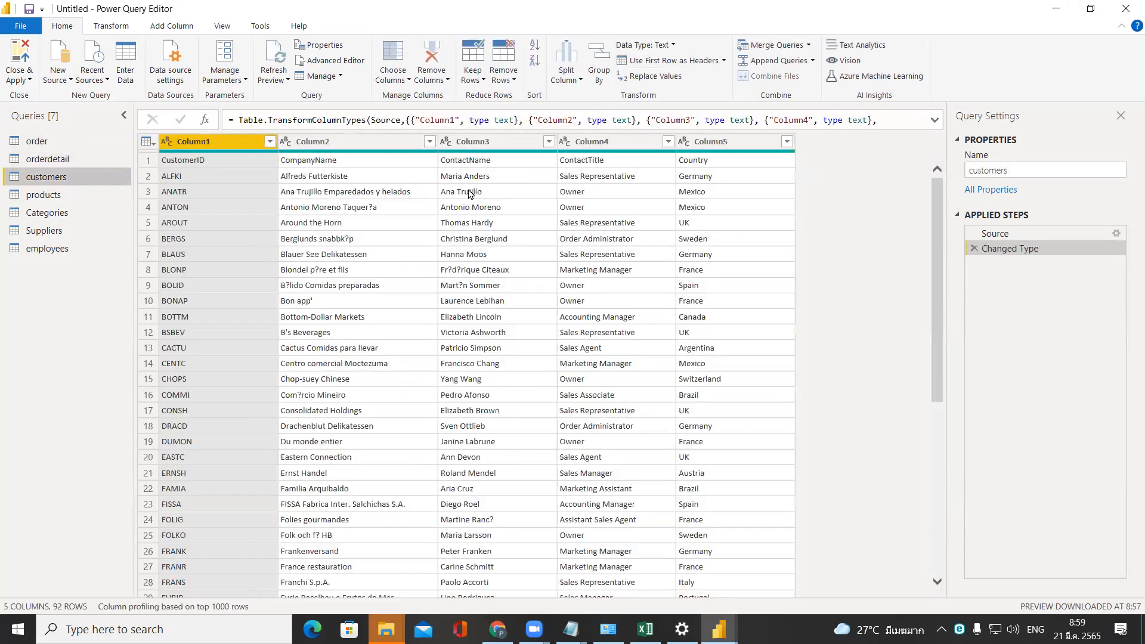
click(657, 64)
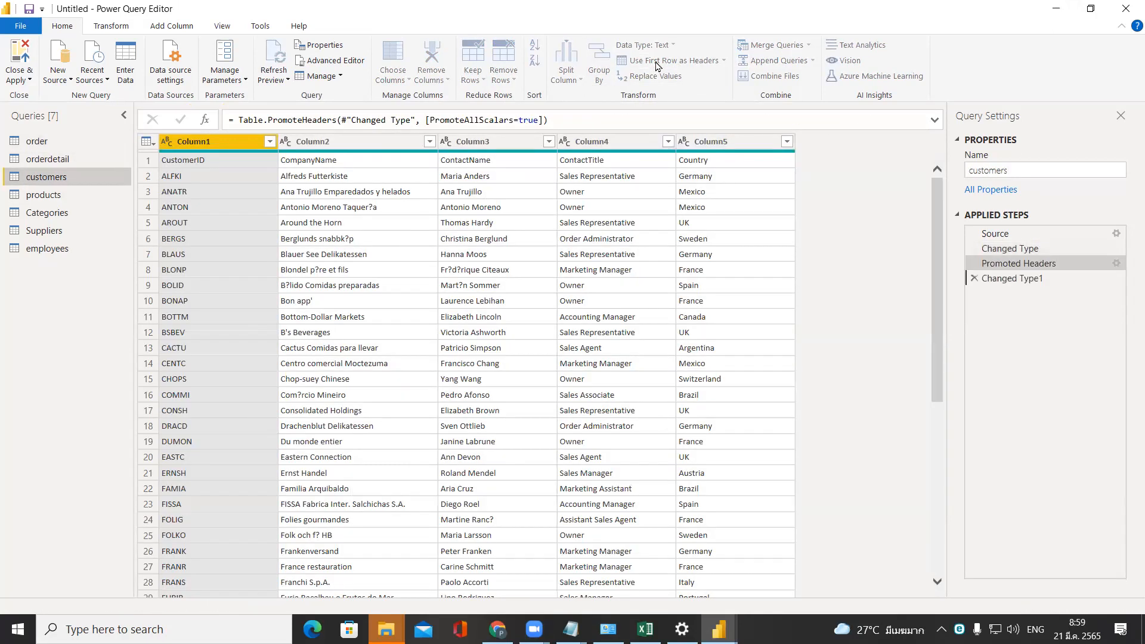
Remove the top 2 rows of the products table and use the next row as headers.
click(44, 194)
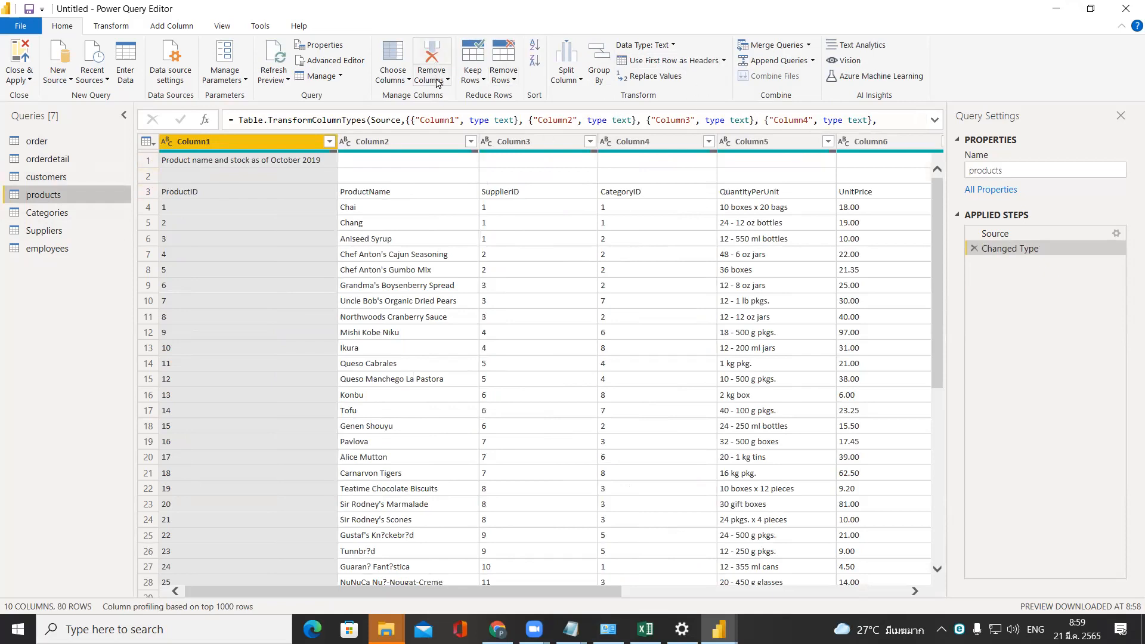
click(513, 82)
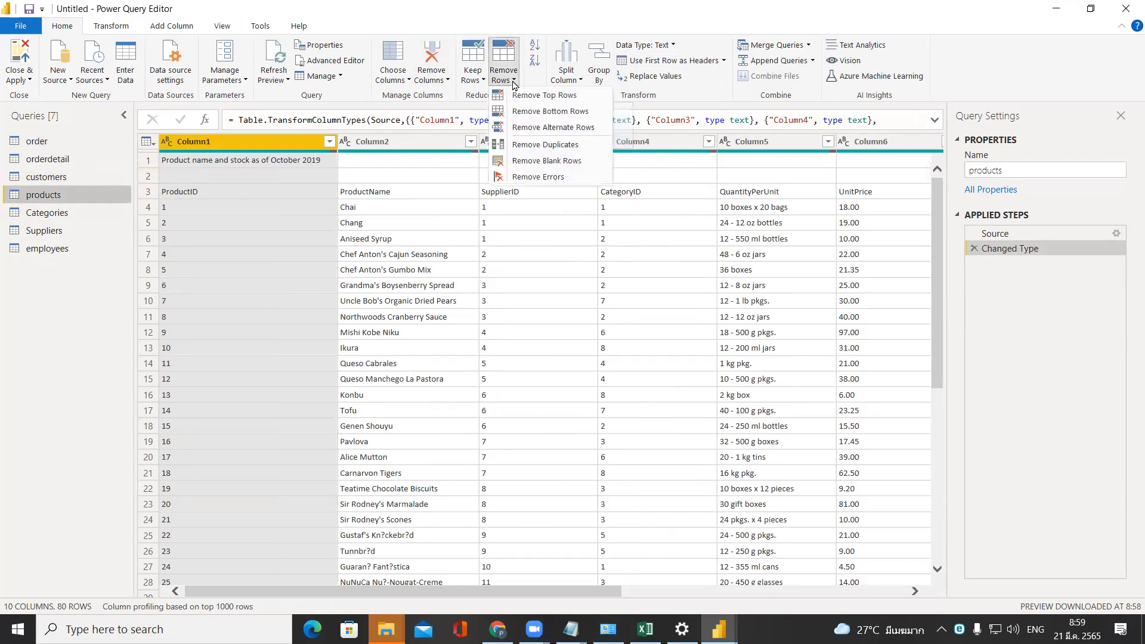
click(517, 97)
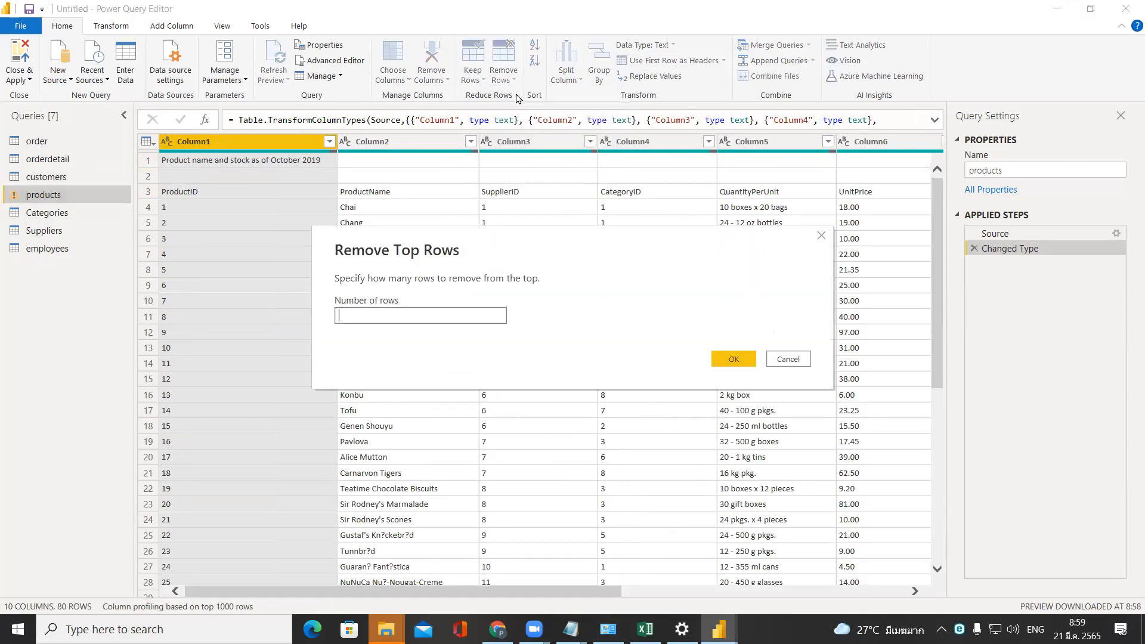
text(2)
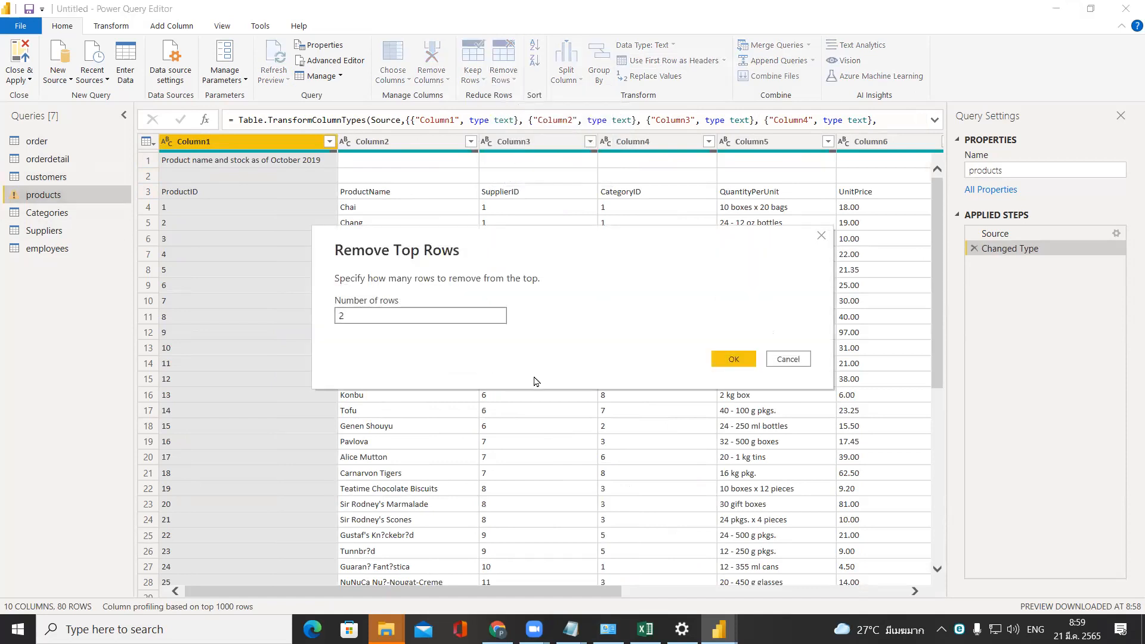
click(734, 359)
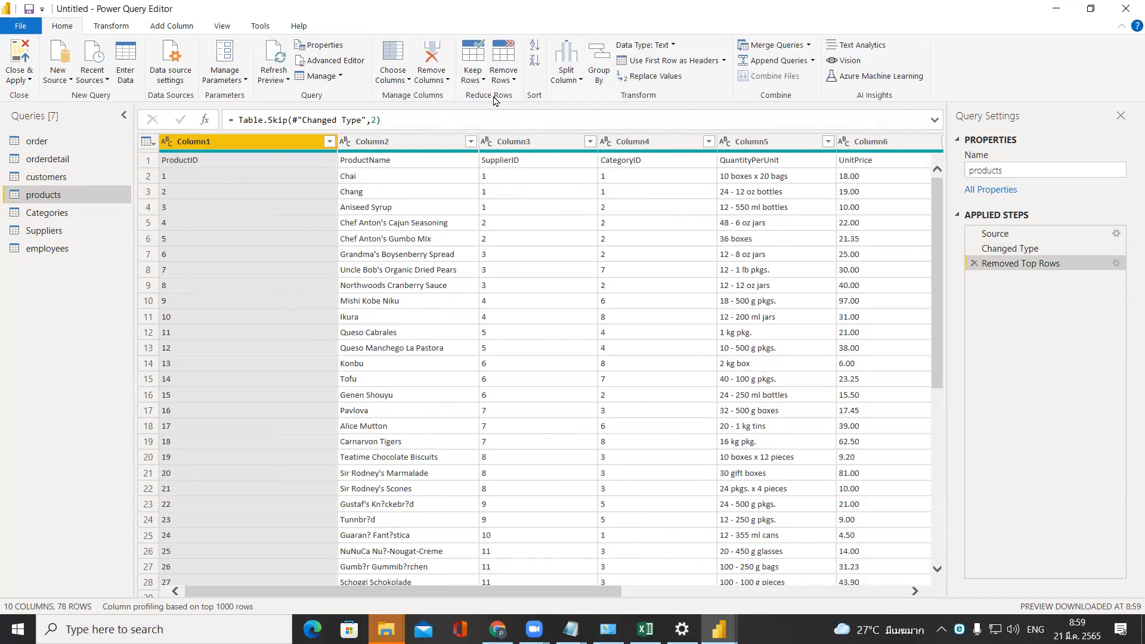
click(146, 161)
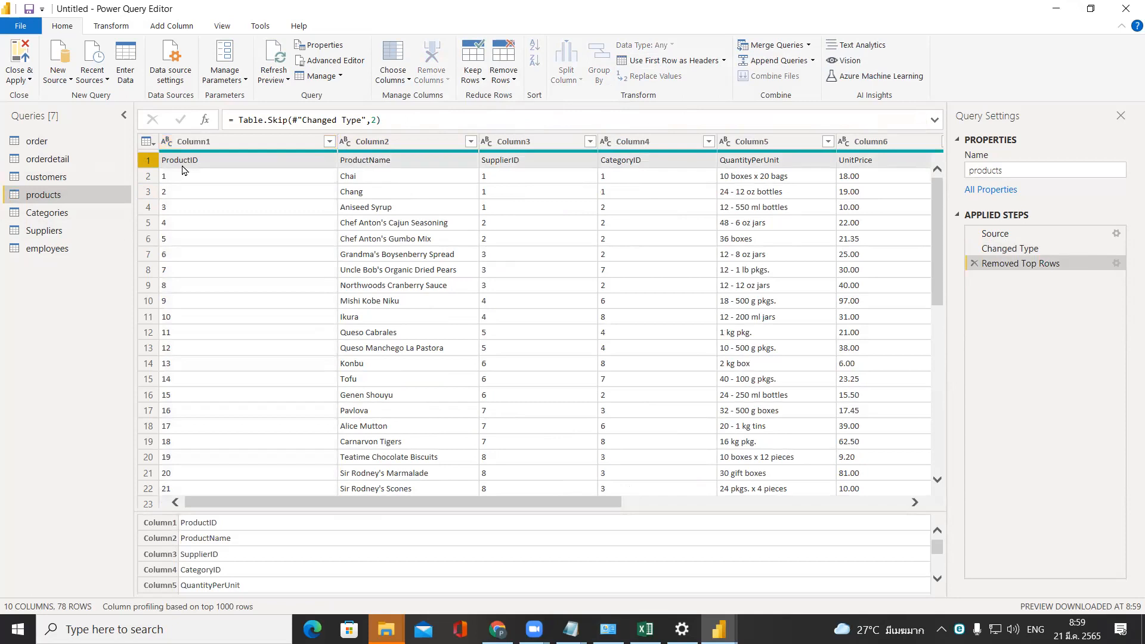
click(703, 62)
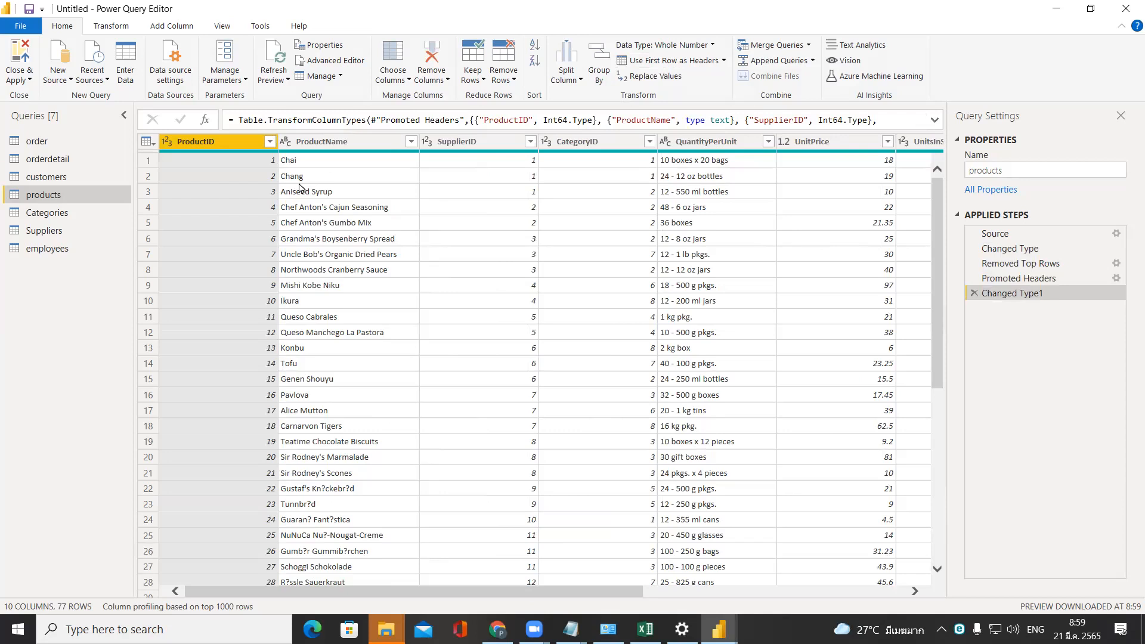
Examine the column headers and data types of the Categories, Suppliers and employees tables.
click(83, 216)
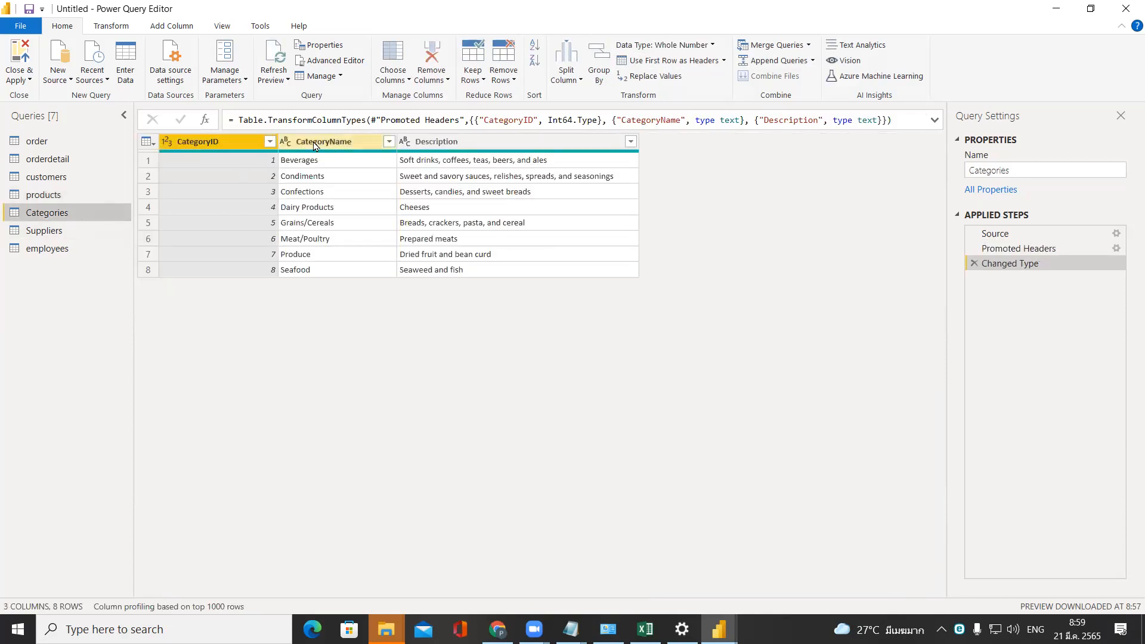
click(92, 236)
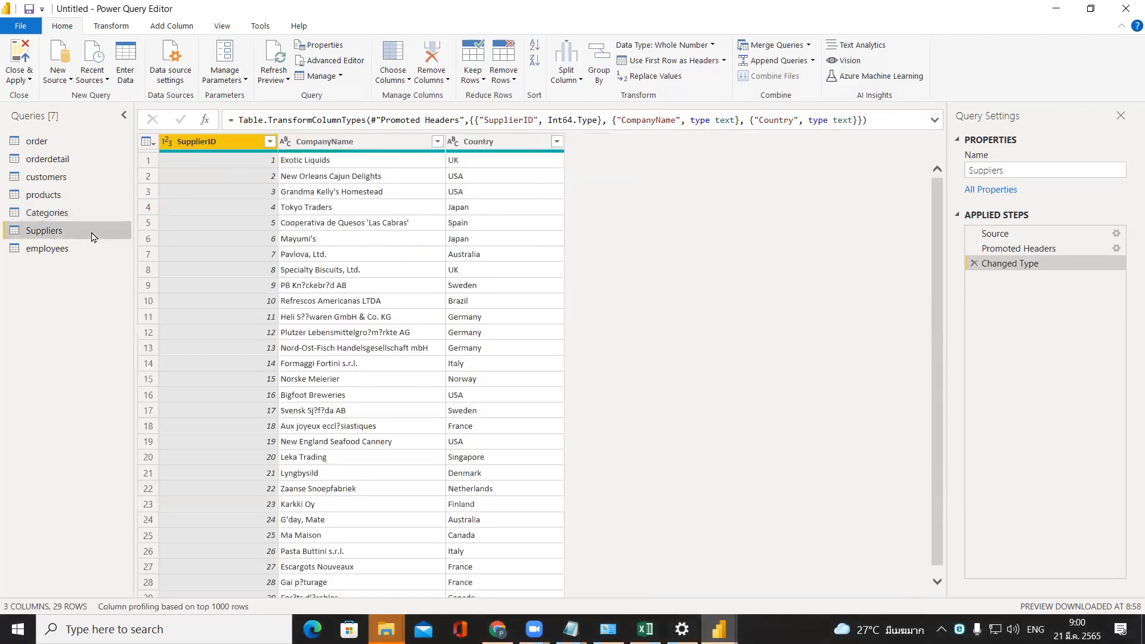
click(42, 253)
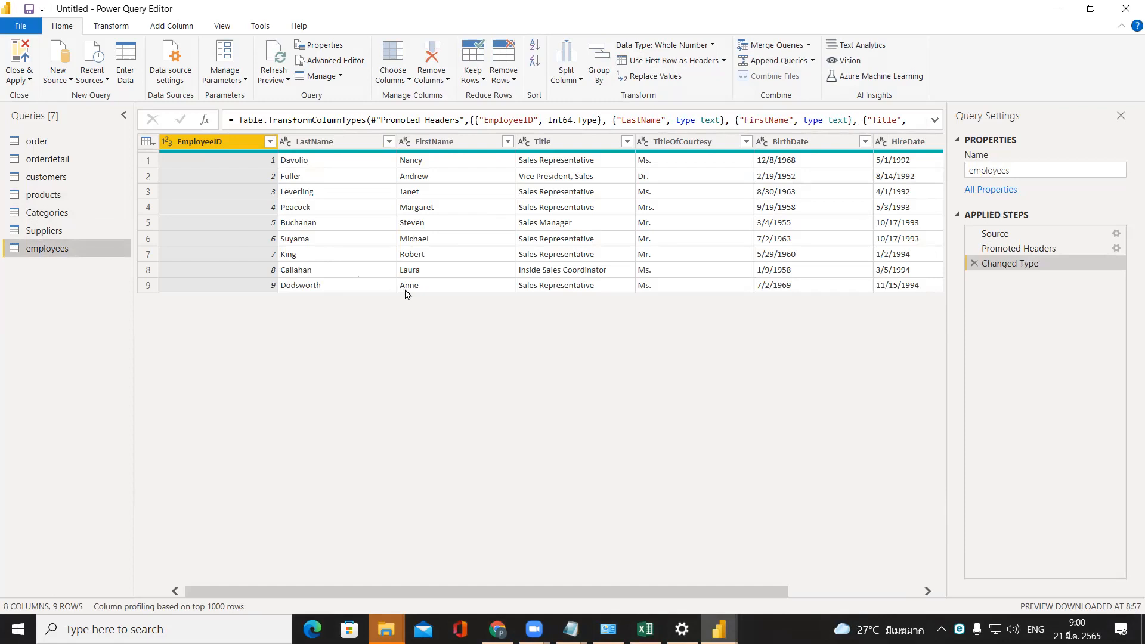
drag(517, 594, 690, 603)
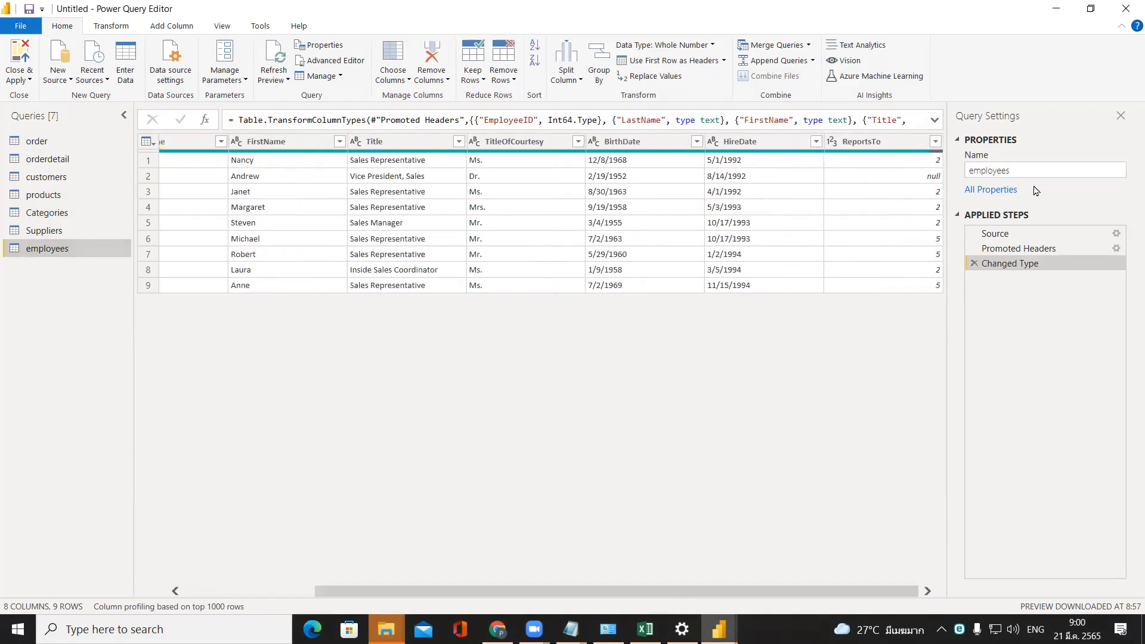
right_click(603, 160)
click(653, 439)
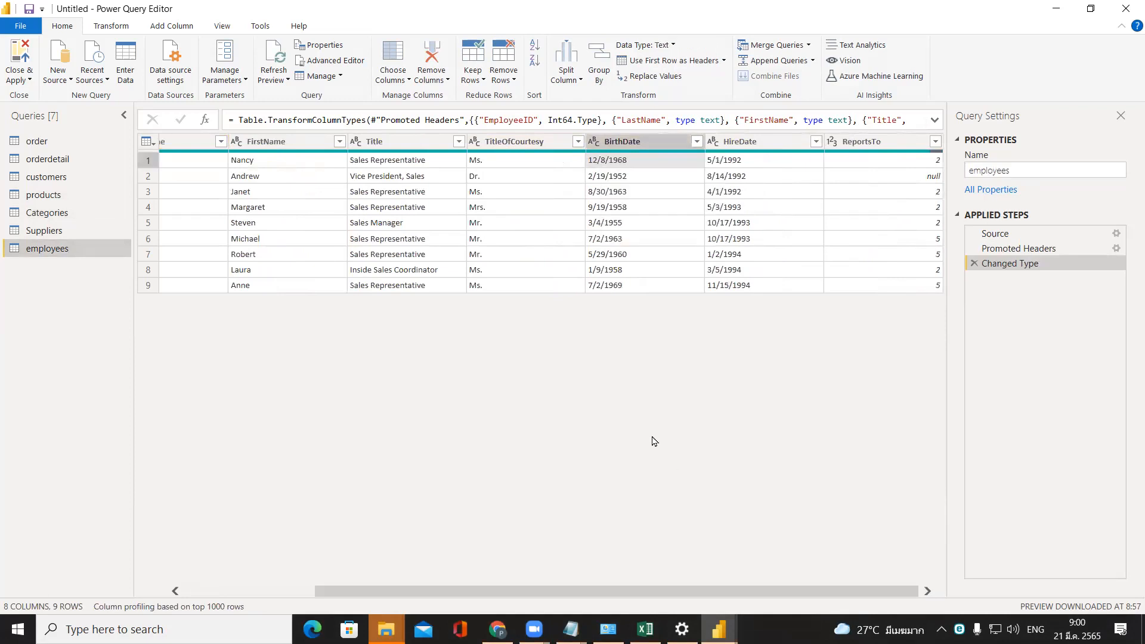
click(597, 146)
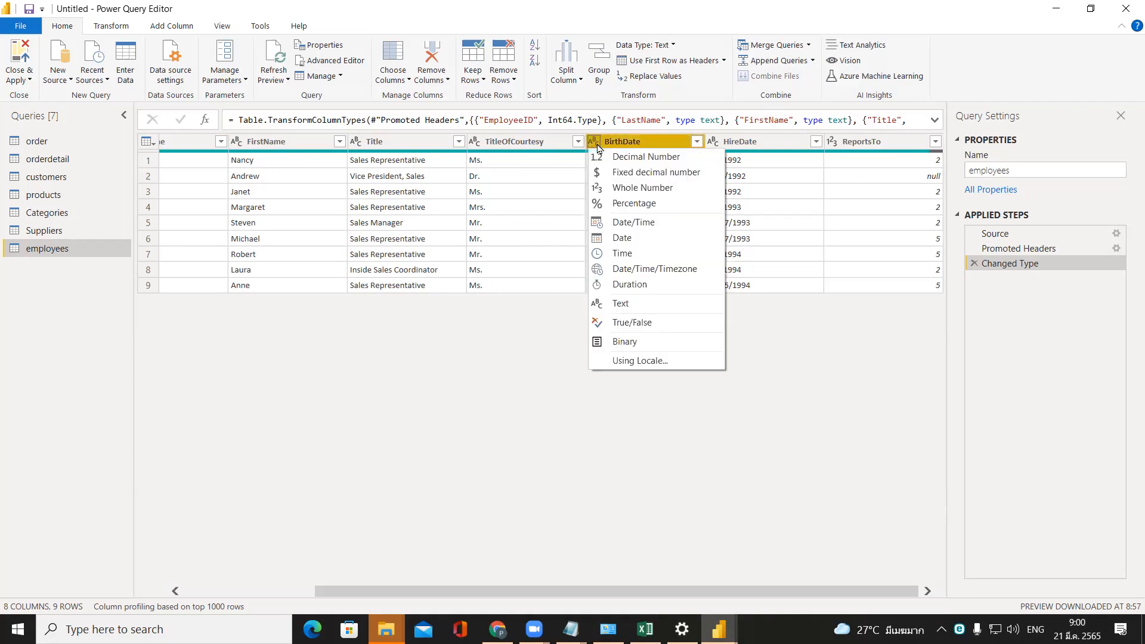
click(552, 365)
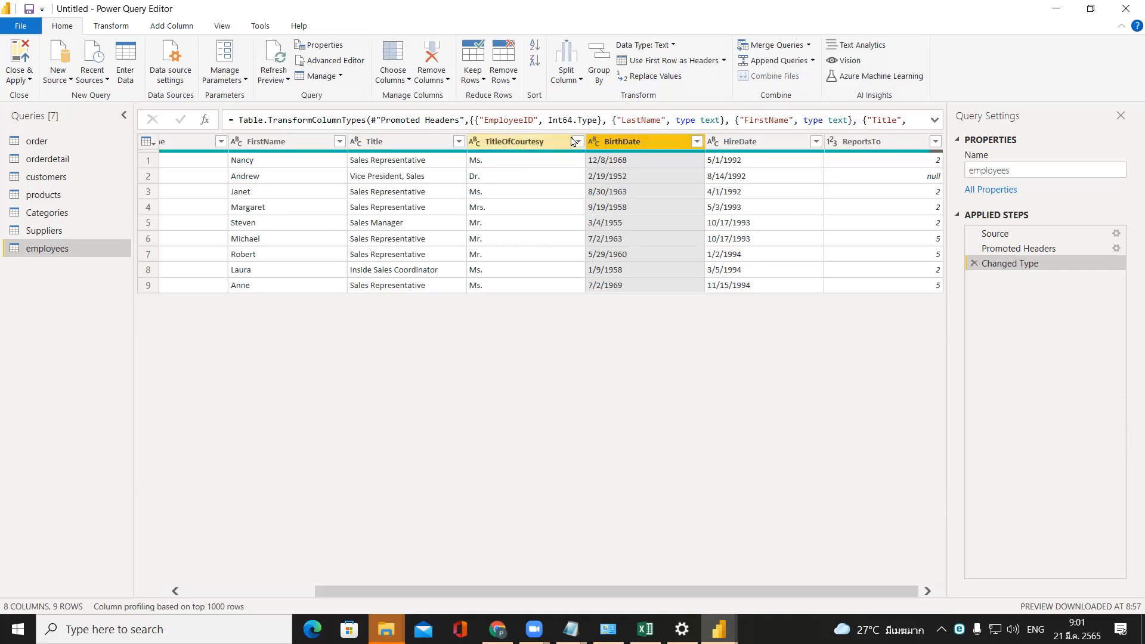
Change the employees table's BirthDate column to the Date type as a new step and inspect the second row's conversion details.
click(594, 142)
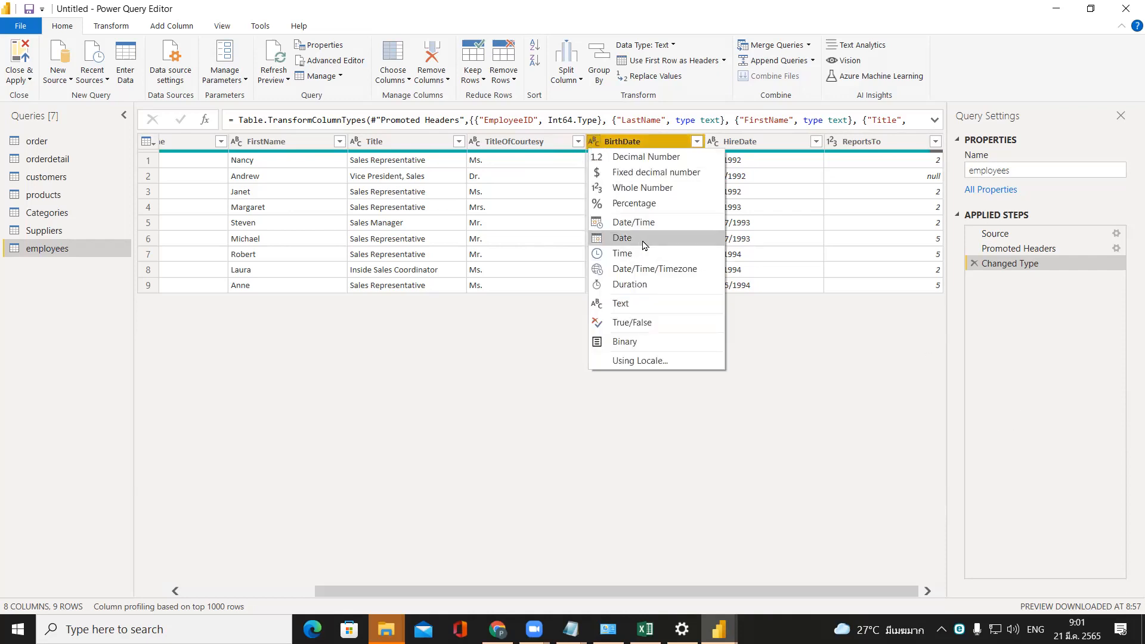
click(623, 238)
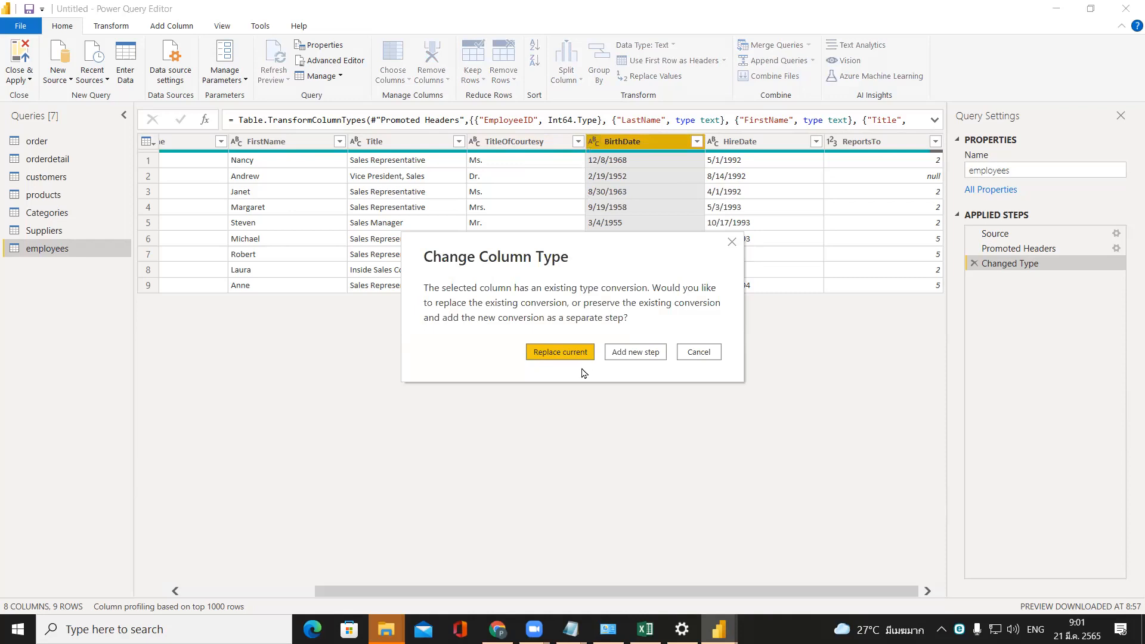
click(637, 351)
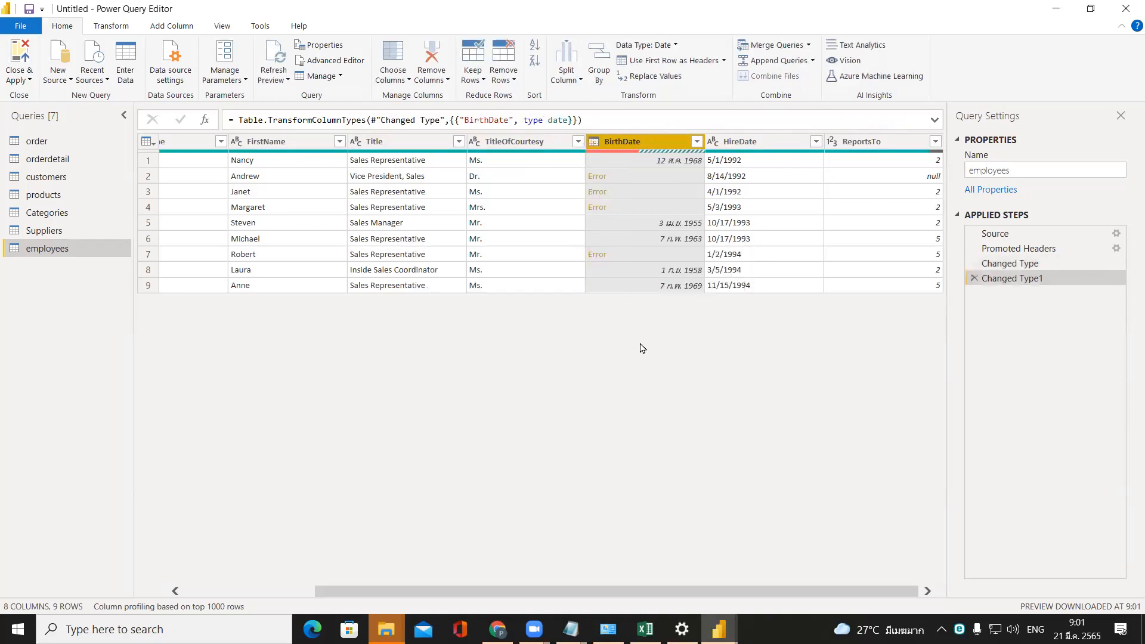
click(620, 178)
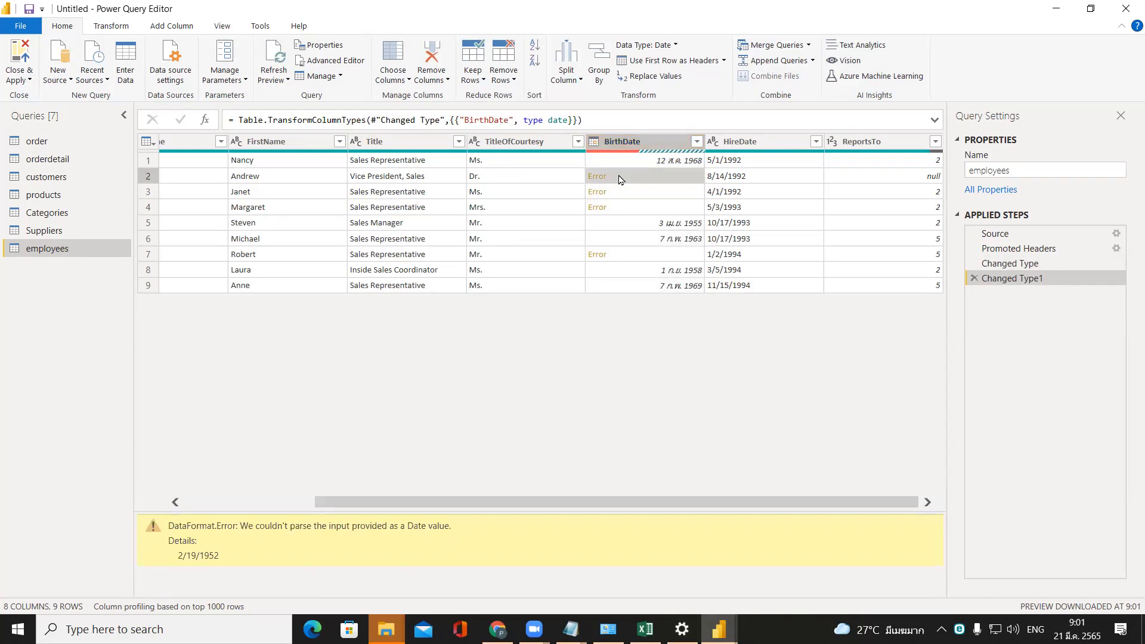
Try converting the employees table's BirthDate column to the Date type using the English (Australia) locale.
click(595, 144)
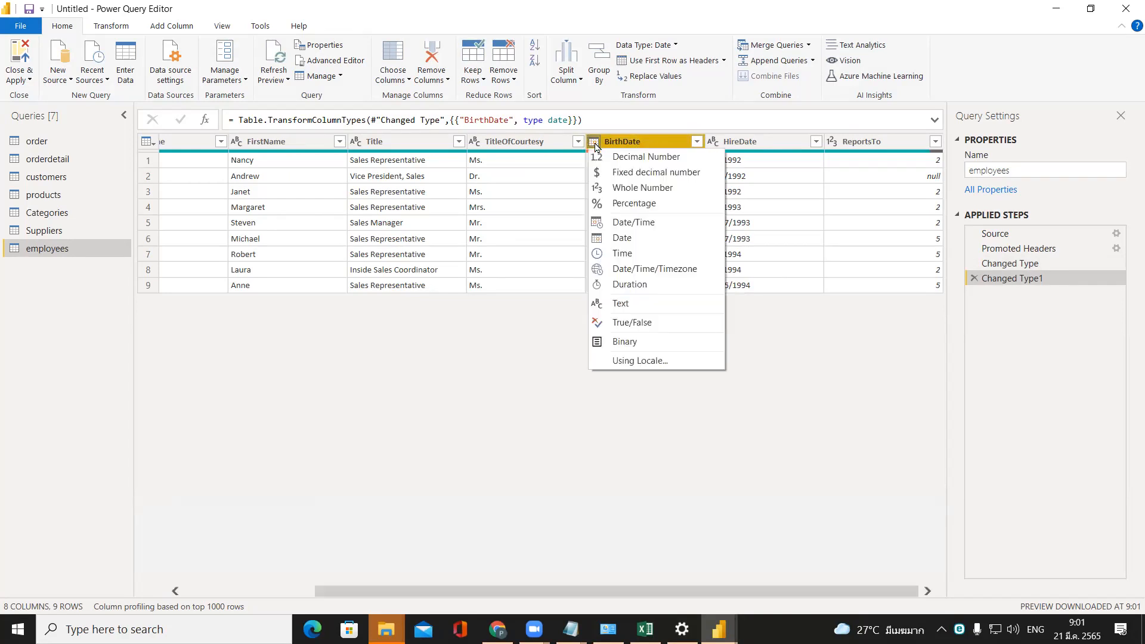
click(648, 363)
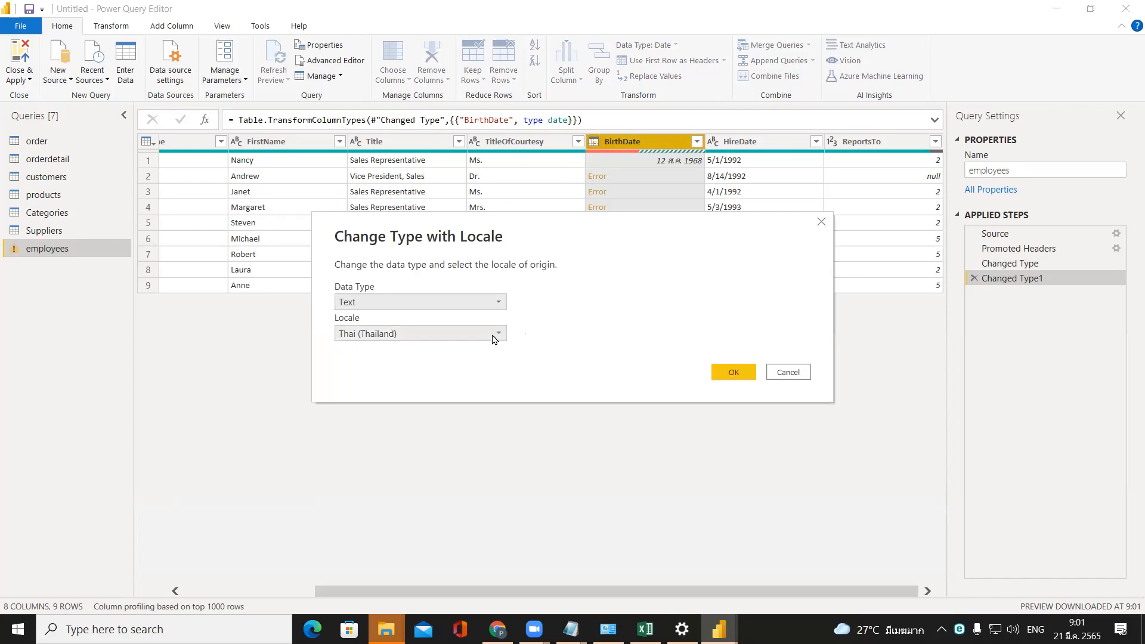
click(498, 304)
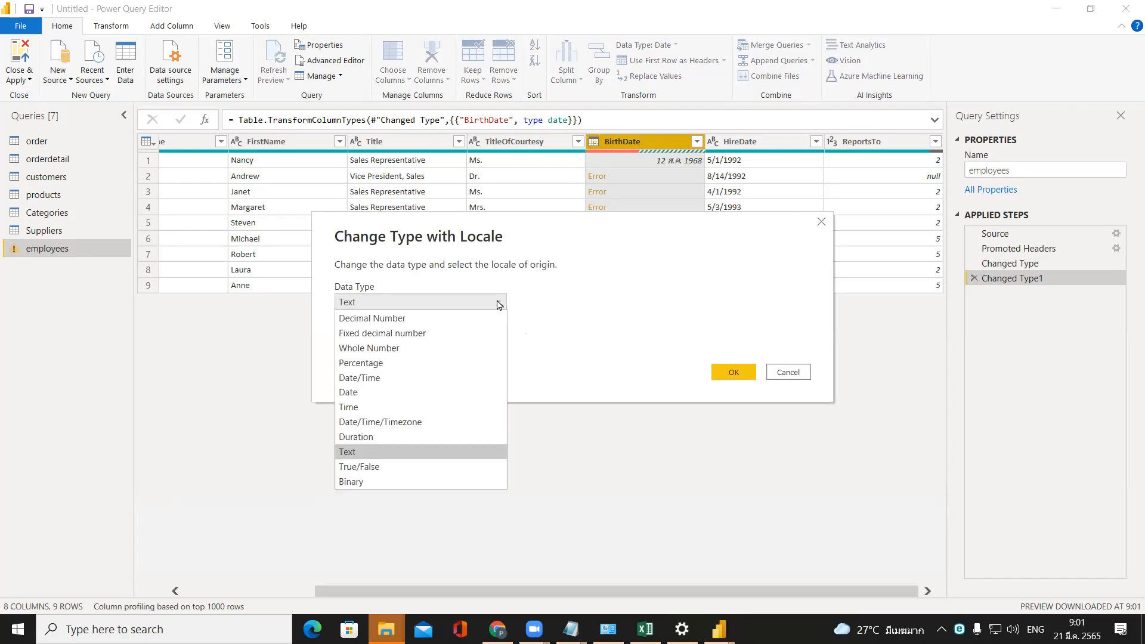
click(487, 392)
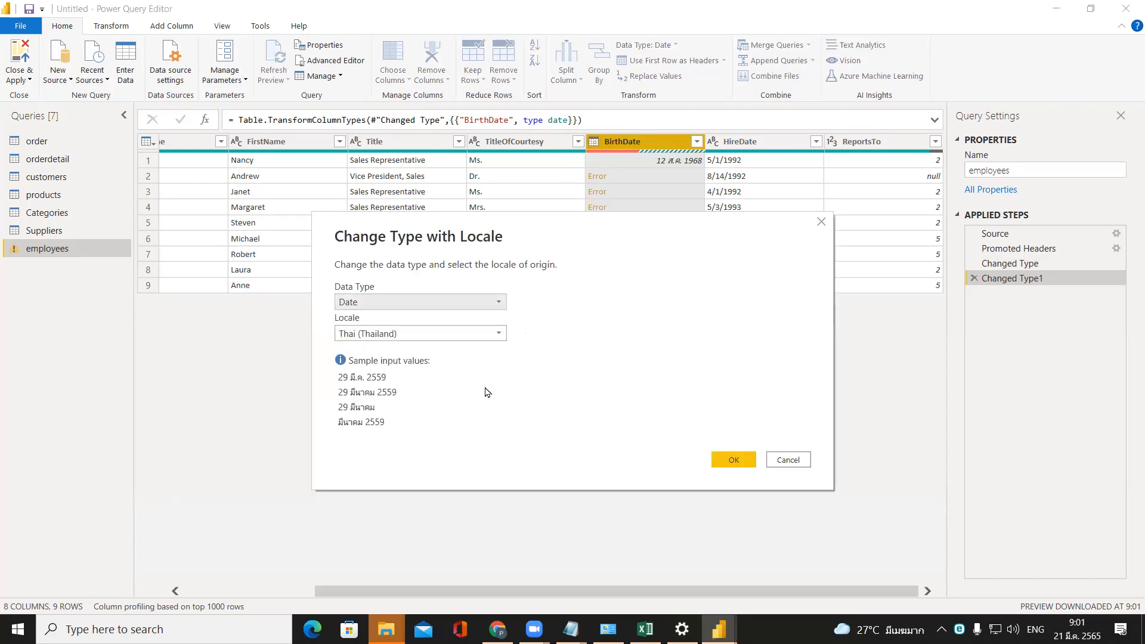
click(487, 334)
drag(637, 280, 631, 106)
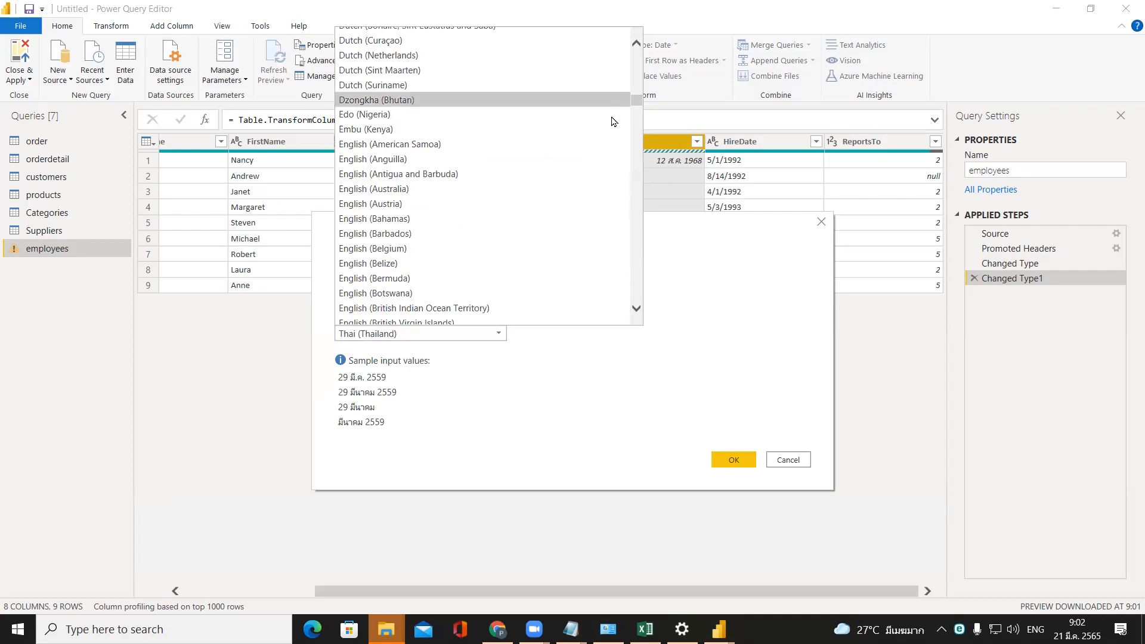
click(577, 190)
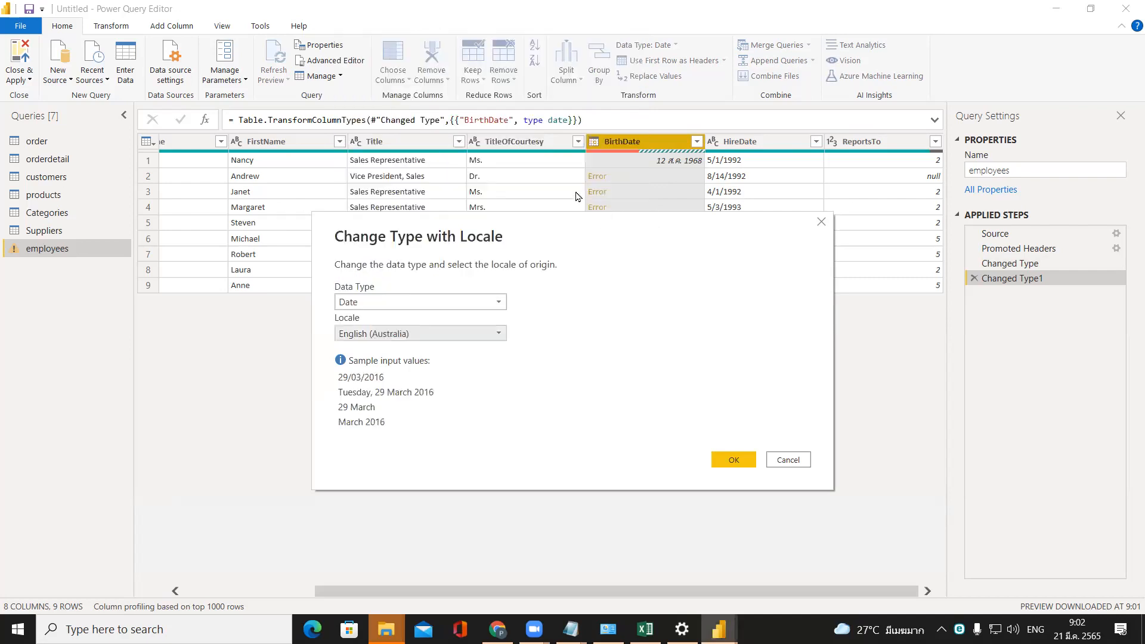
click(739, 461)
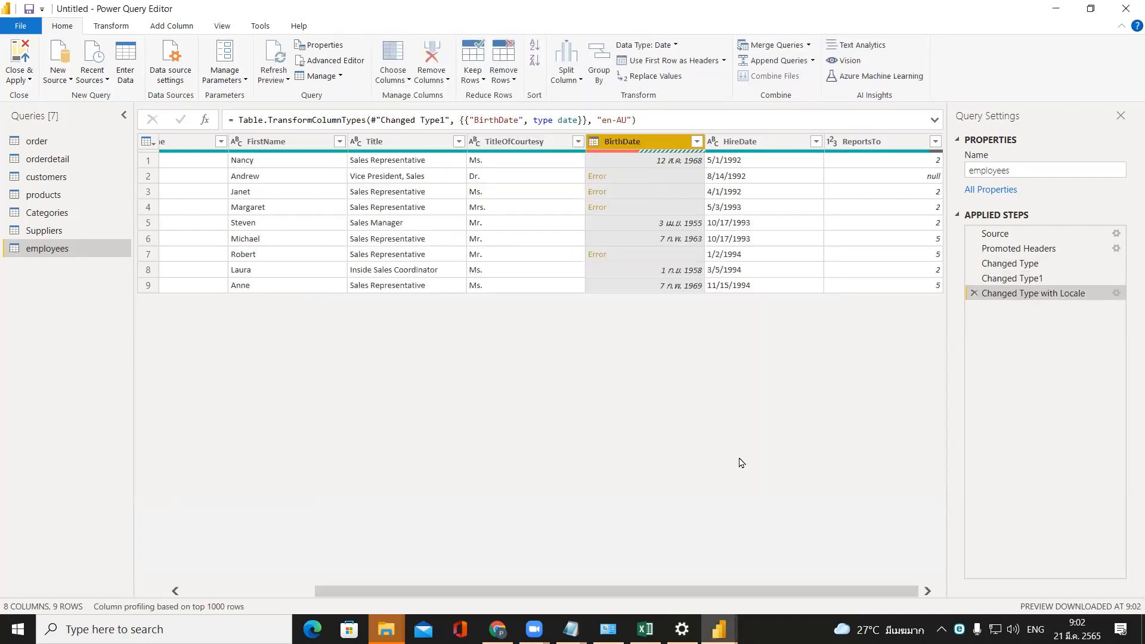
Remove both added BirthDate conversion steps from the employees query, Changed Type with Locale and Changed Type1.
click(594, 143)
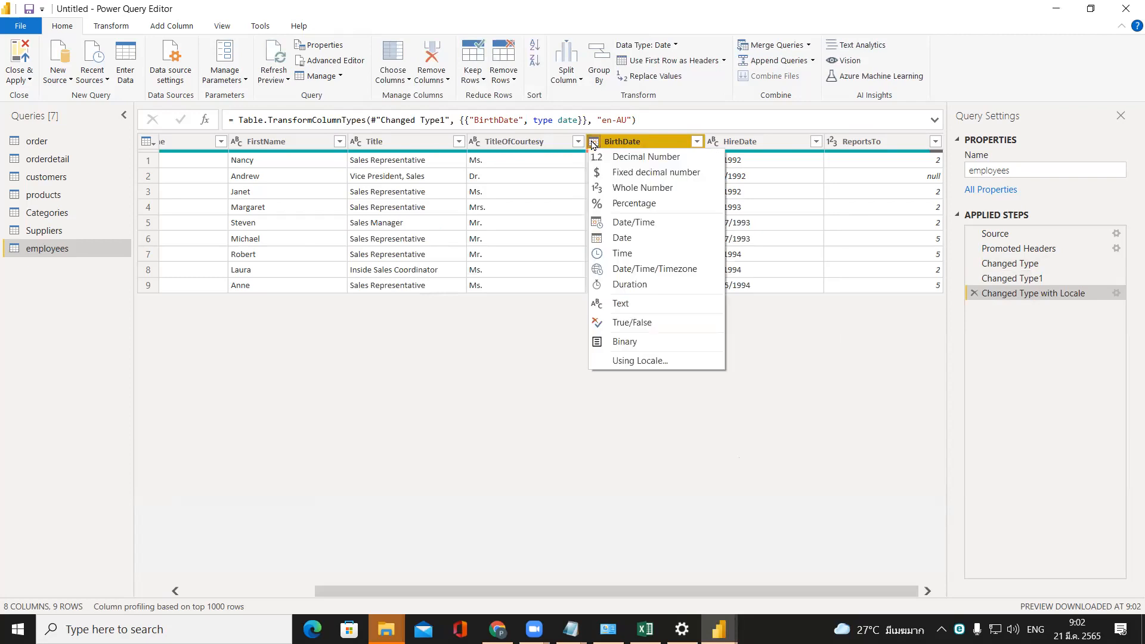
click(625, 395)
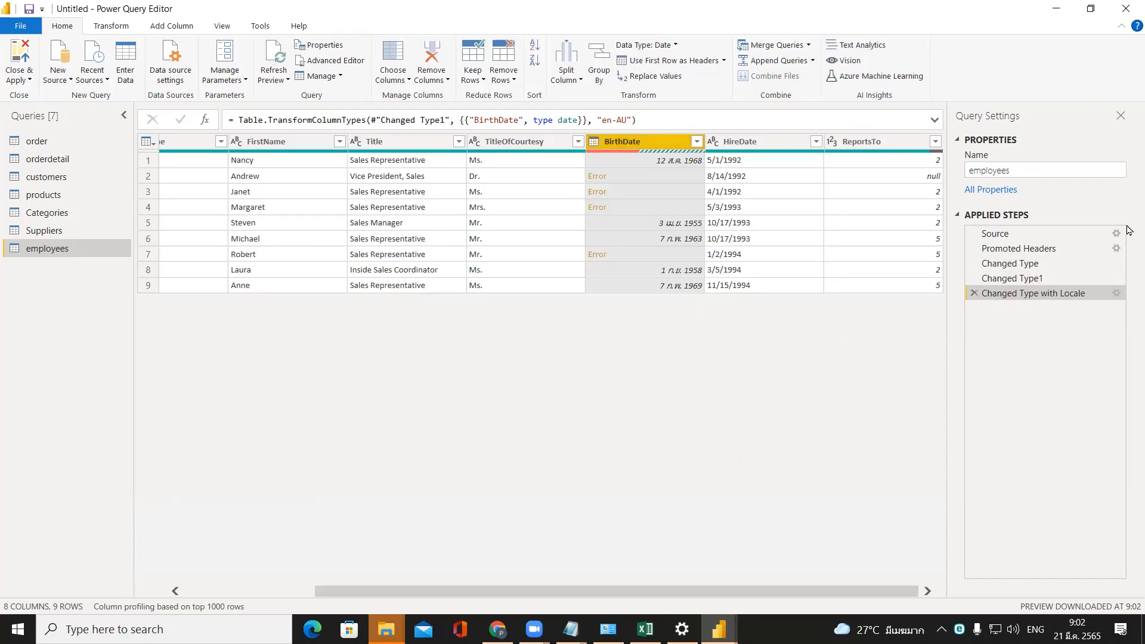
click(974, 293)
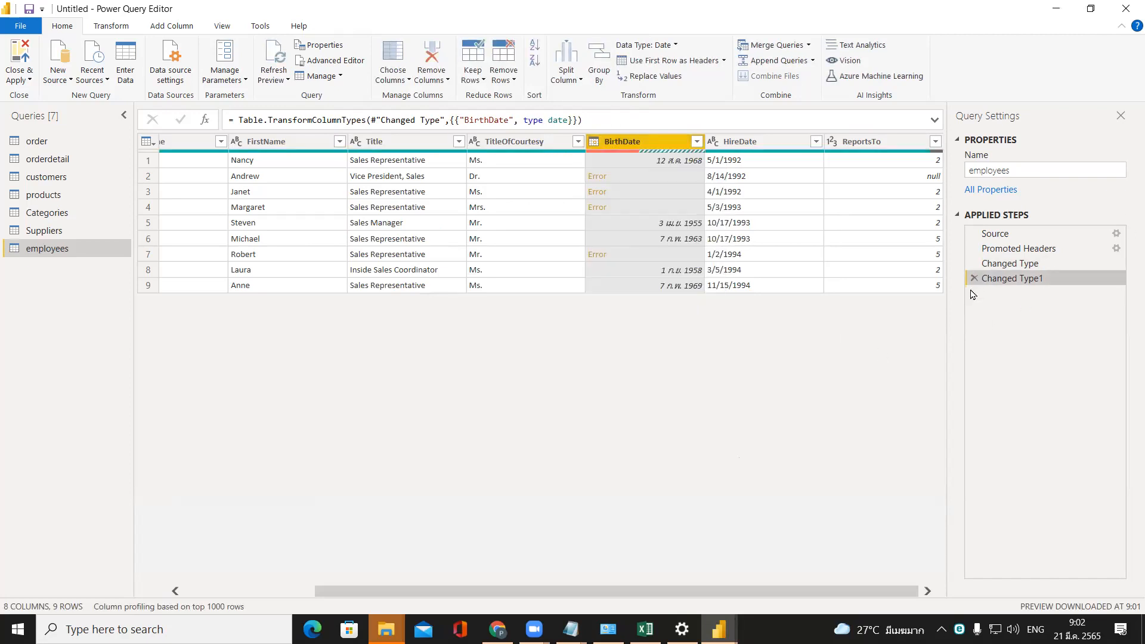
click(973, 278)
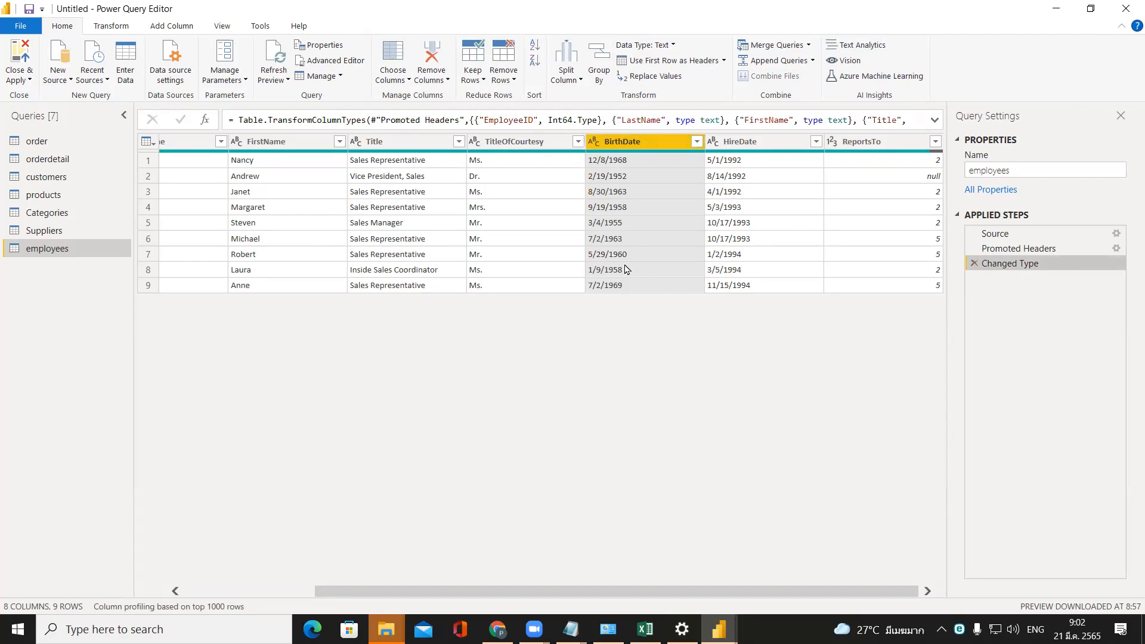
click(596, 144)
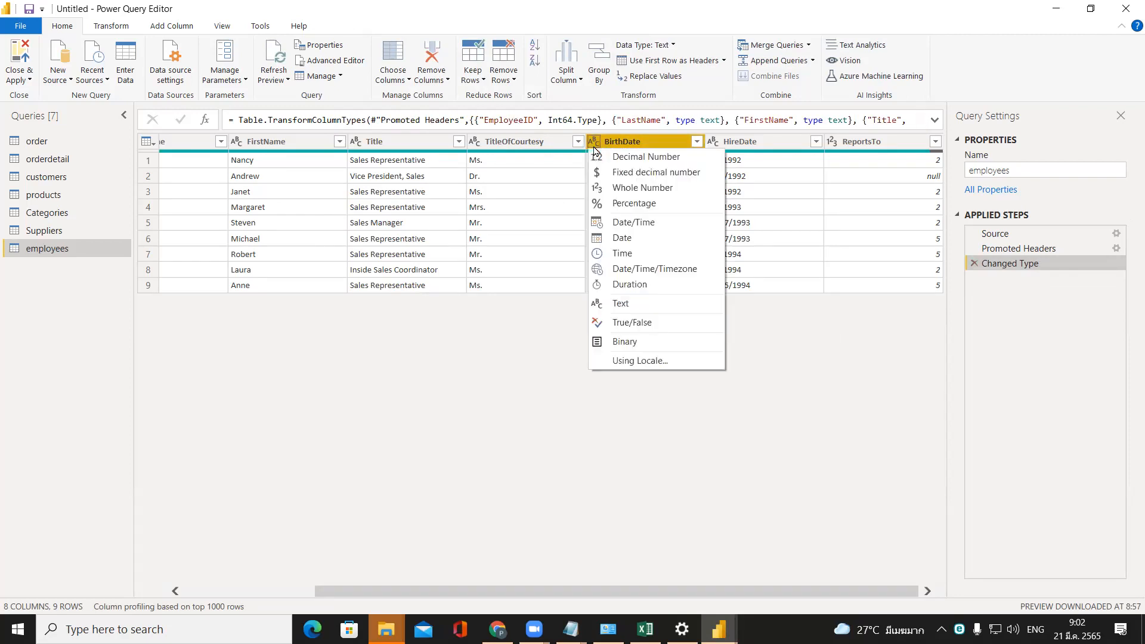
click(683, 241)
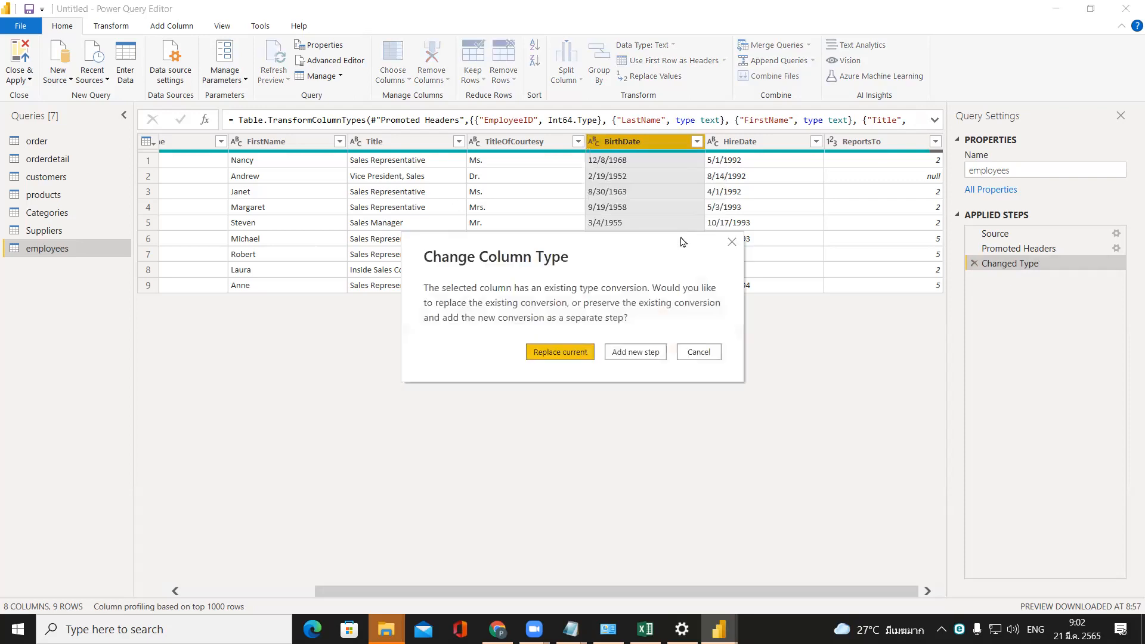
click(699, 353)
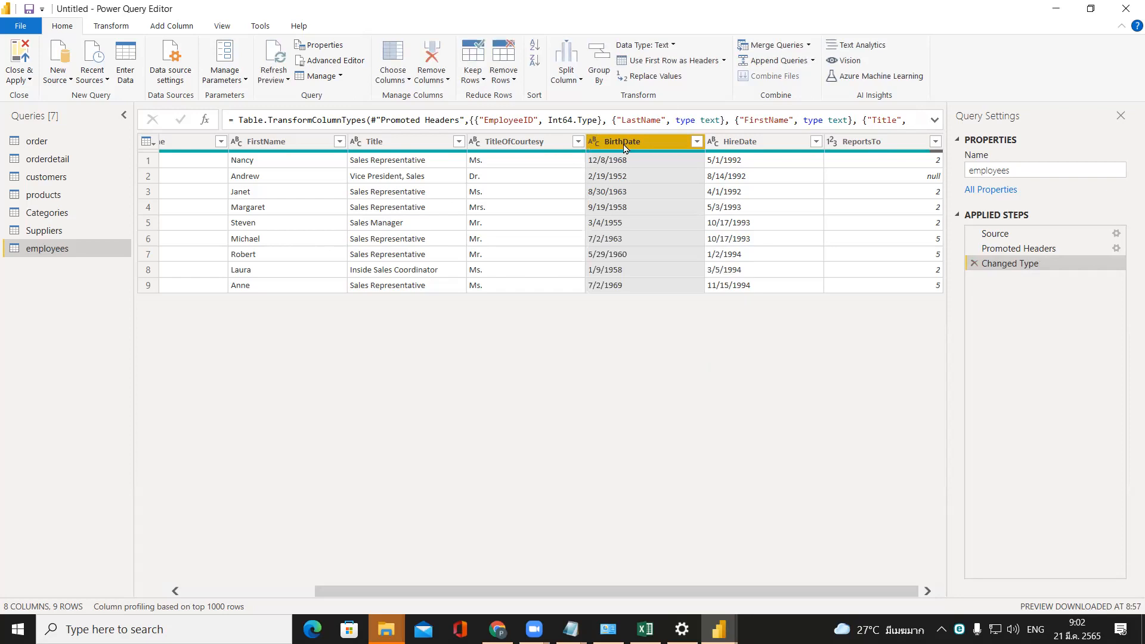
Convert the employees table's BirthDate column to the Date type using the English (United States) locale.
click(595, 144)
click(636, 363)
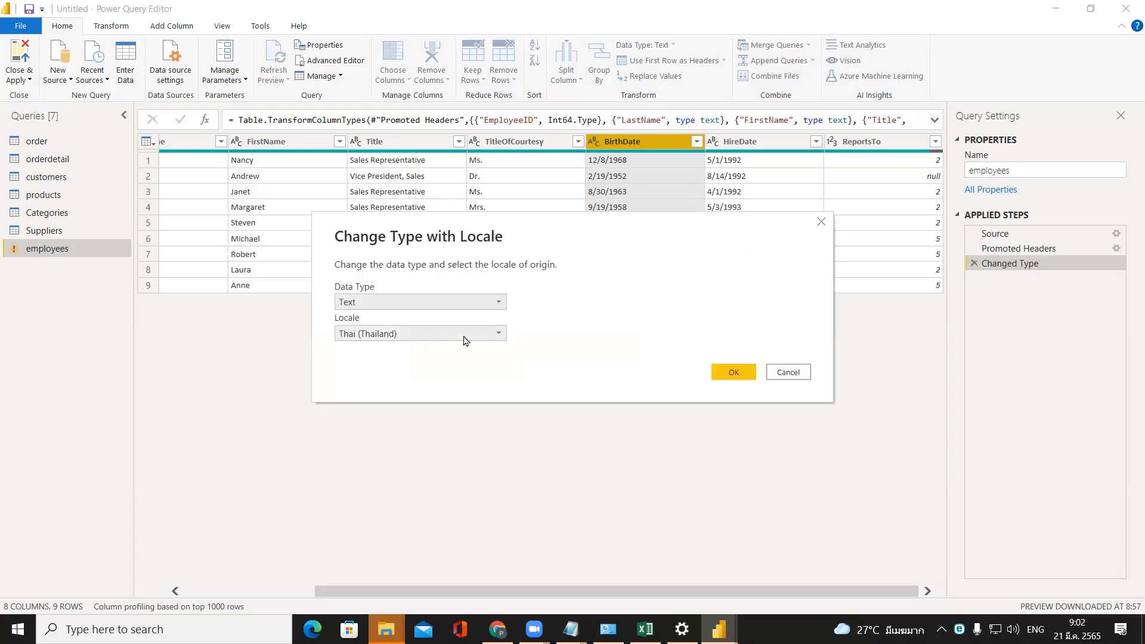
click(464, 301)
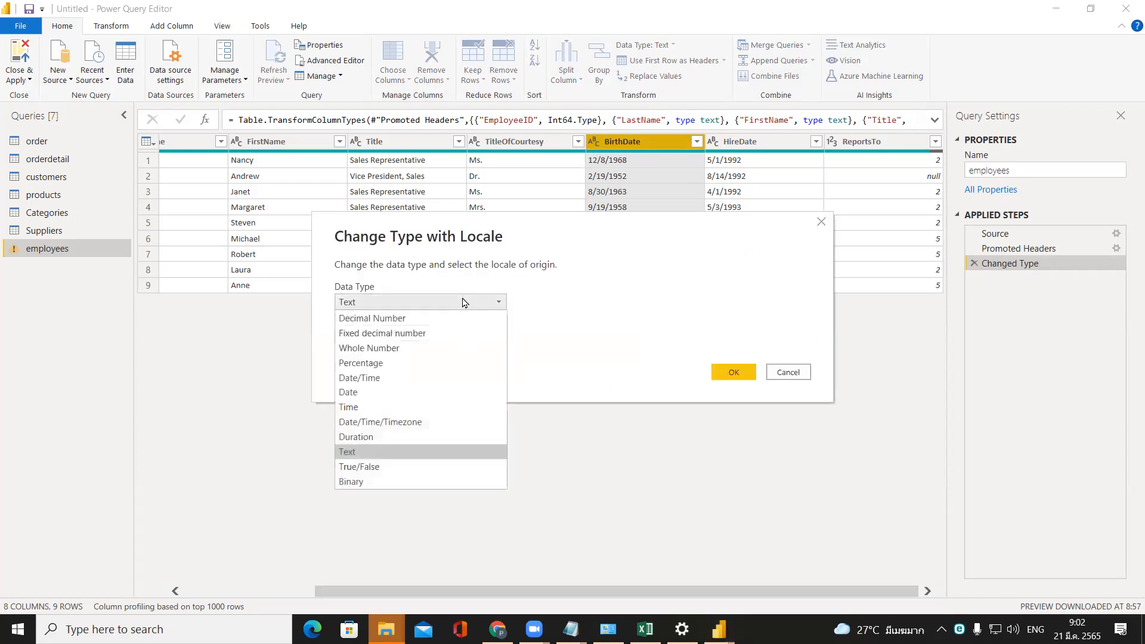
click(474, 393)
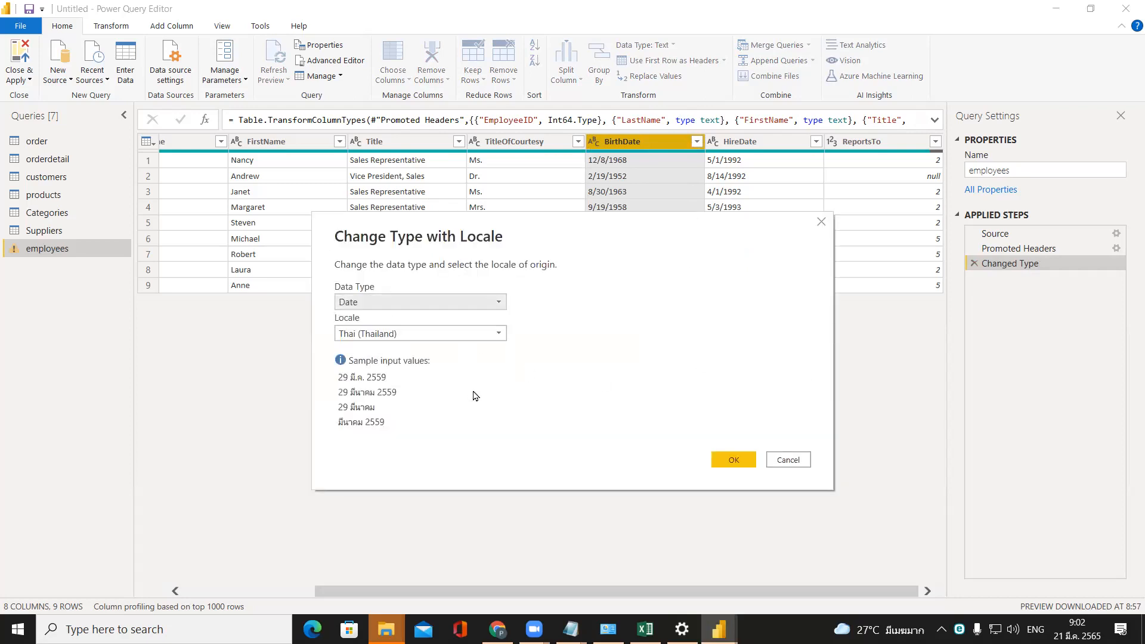
click(472, 336)
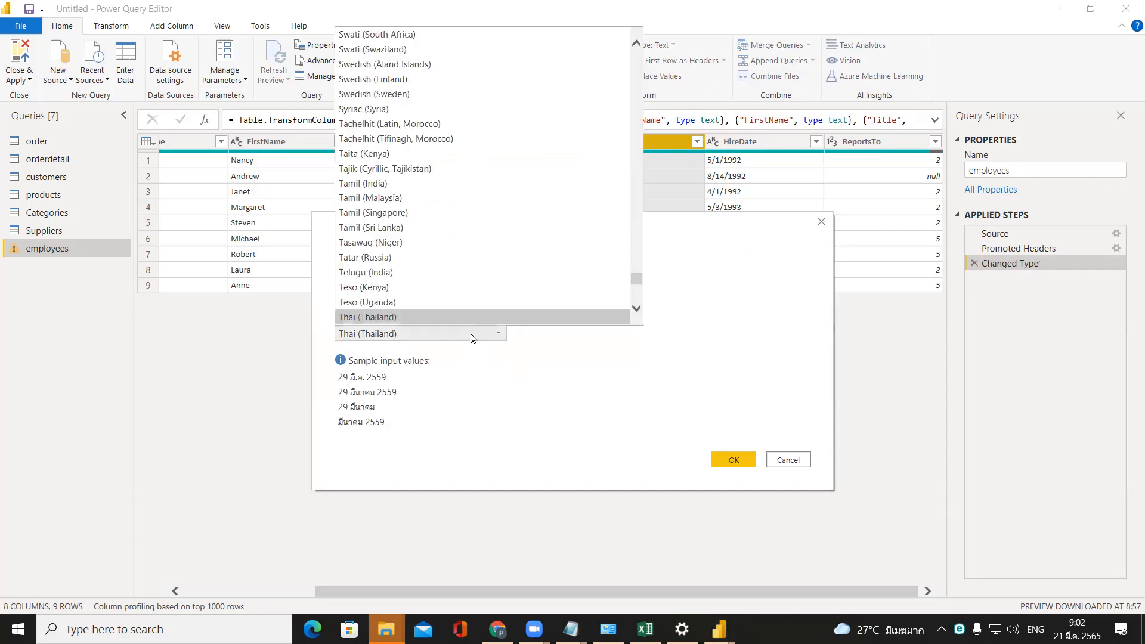
drag(636, 278, 637, 145)
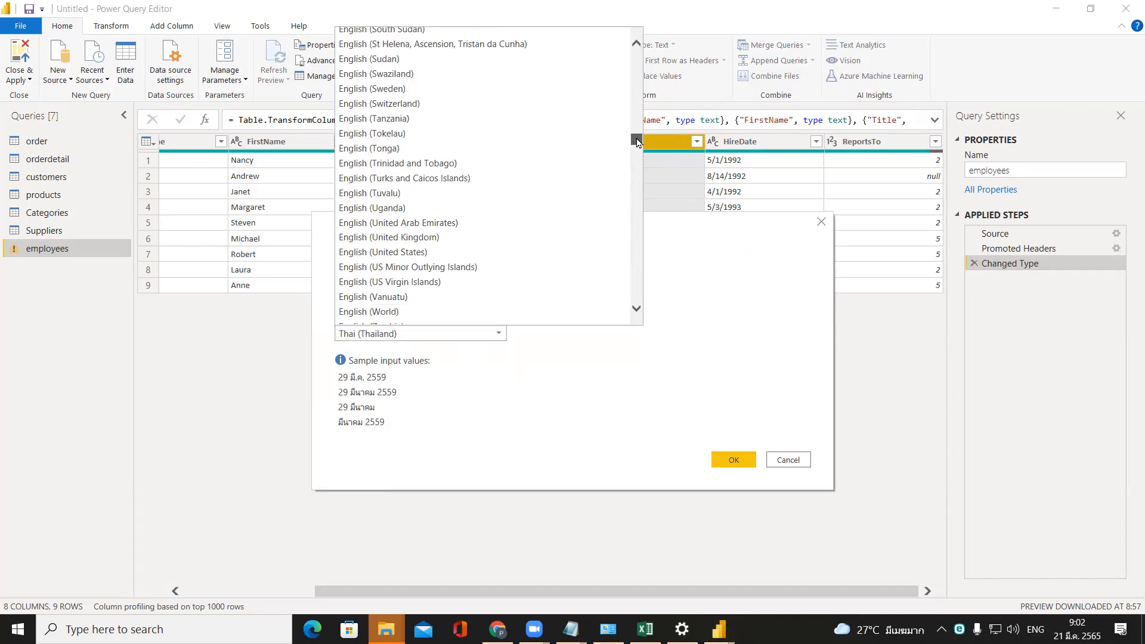
click(556, 252)
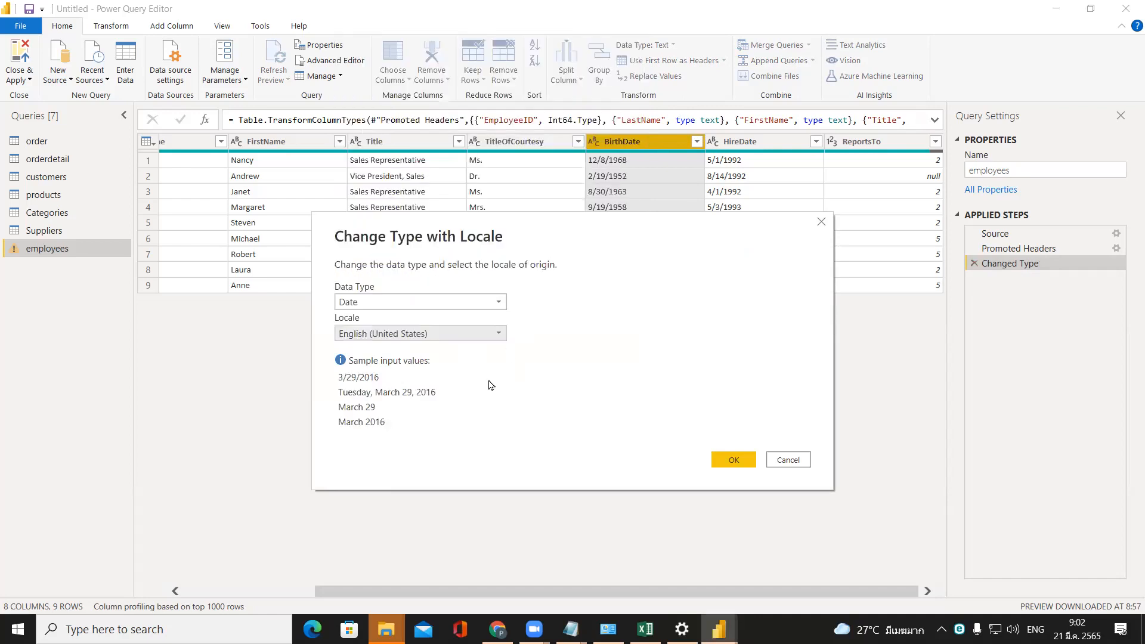
click(735, 460)
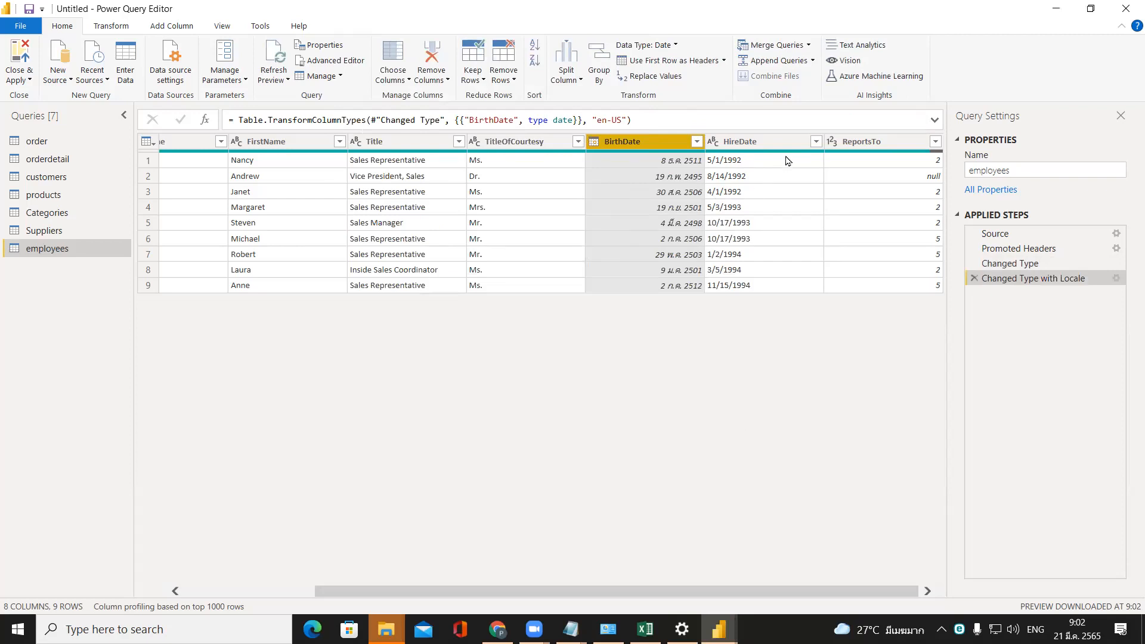
Try changing the employees table's HireDate column directly to the Date type and remove that conversion step.
click(713, 141)
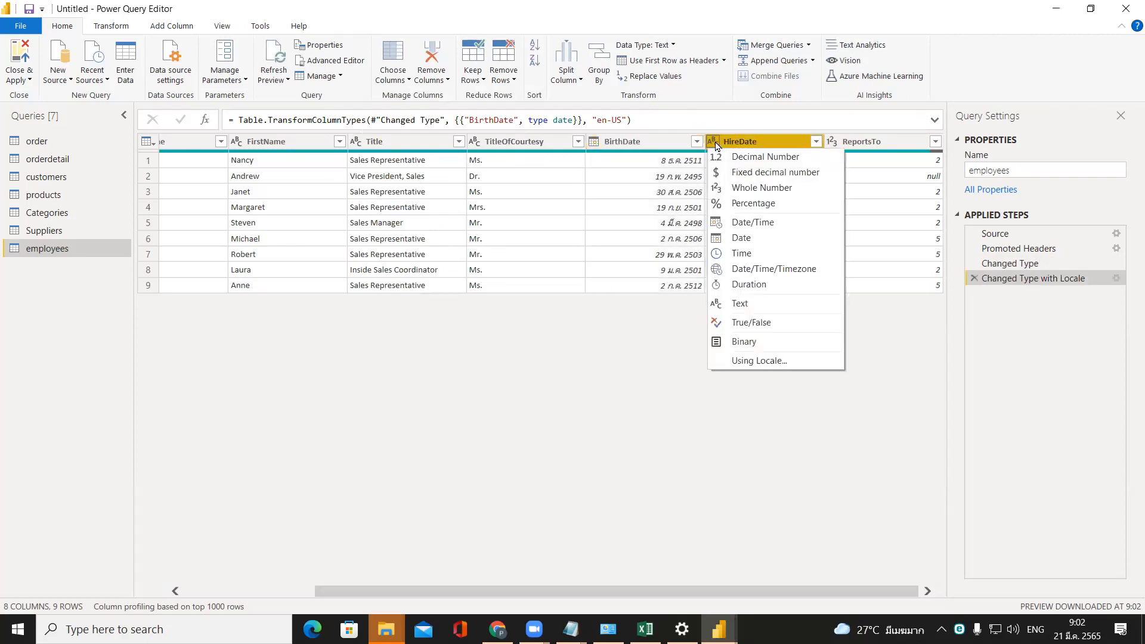
click(760, 238)
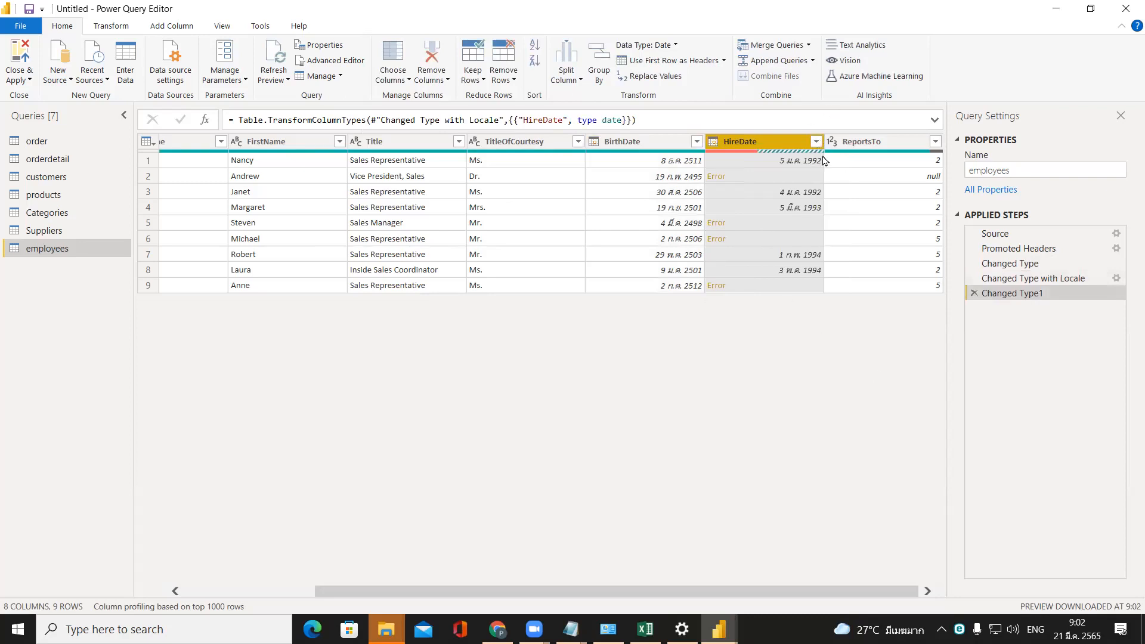
click(974, 295)
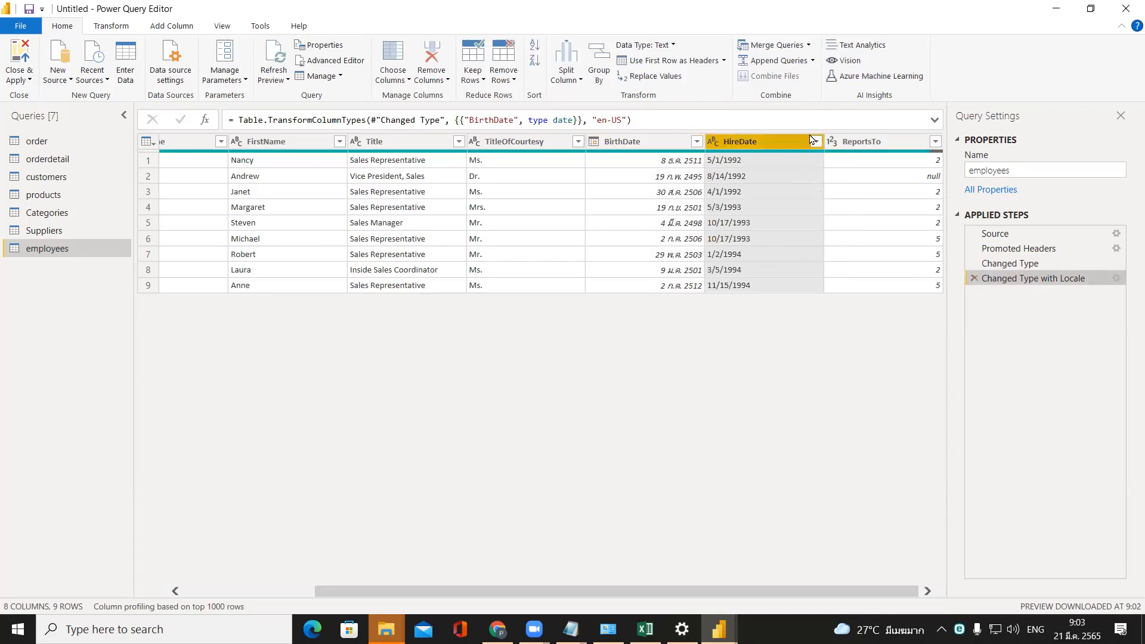
Convert the employees table's HireDate column to the Date type using the English (United States) locale.
click(712, 146)
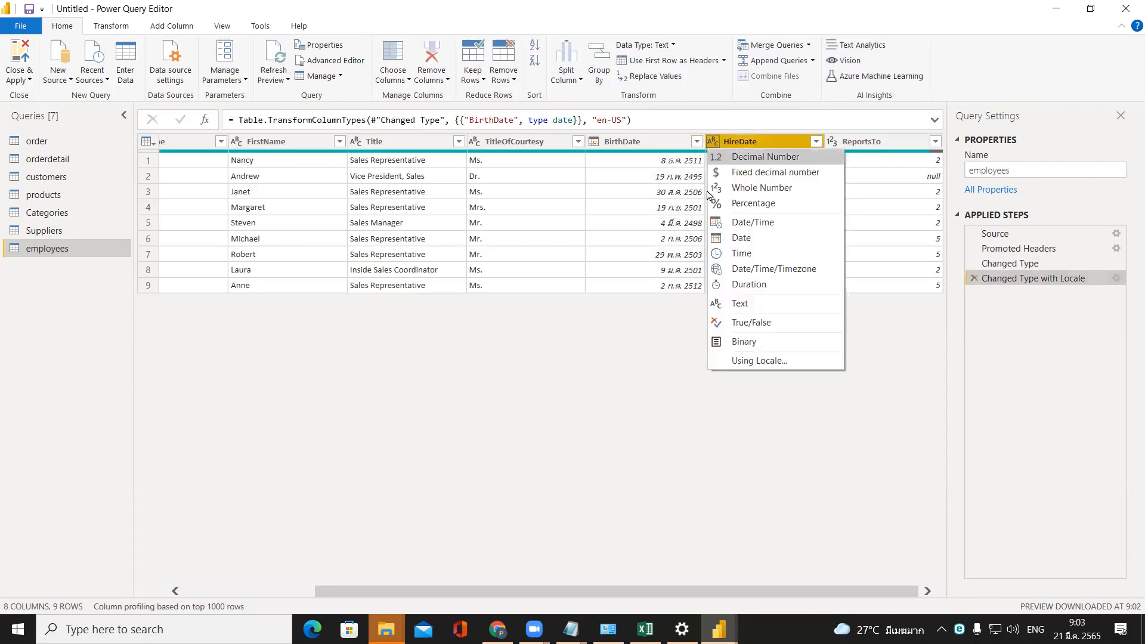
click(741, 363)
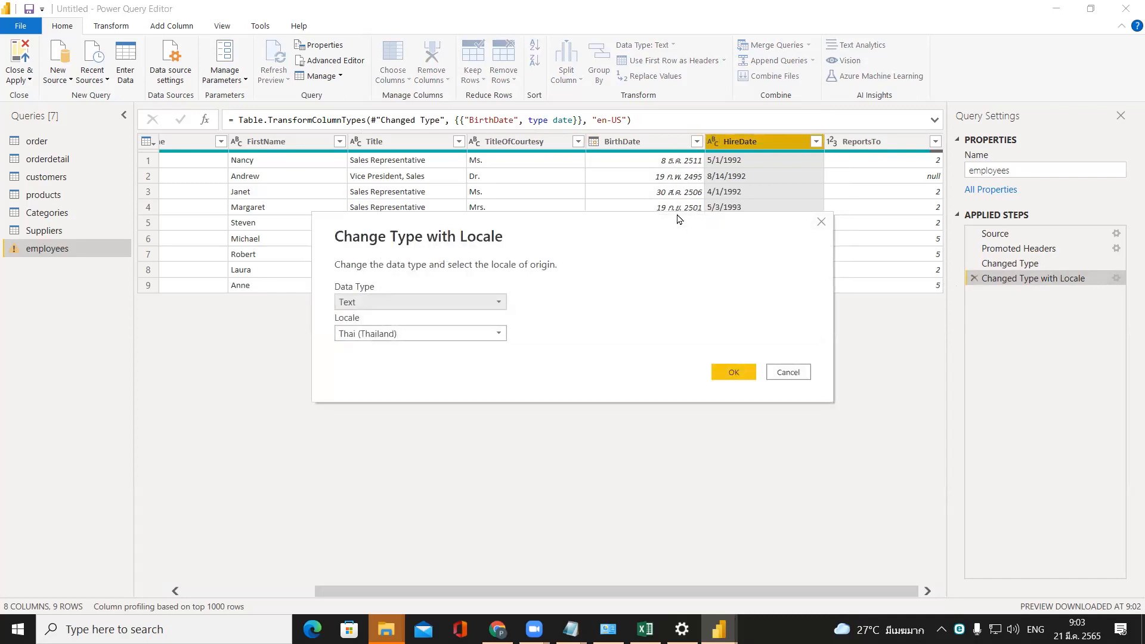
drag(678, 224, 855, 323)
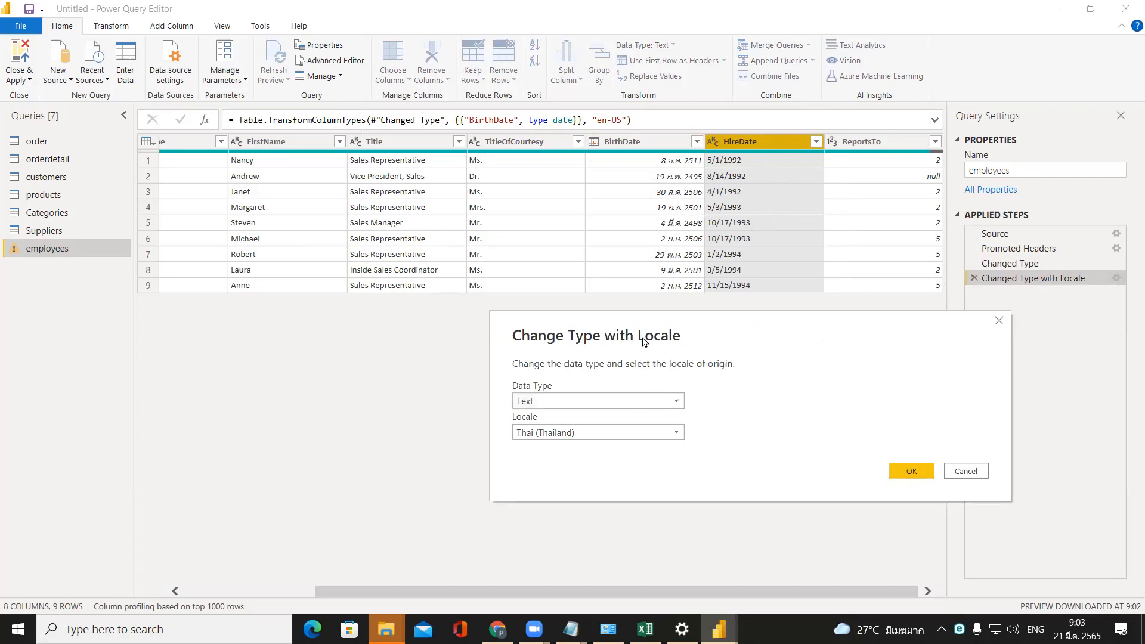
drag(643, 340, 613, 192)
click(549, 253)
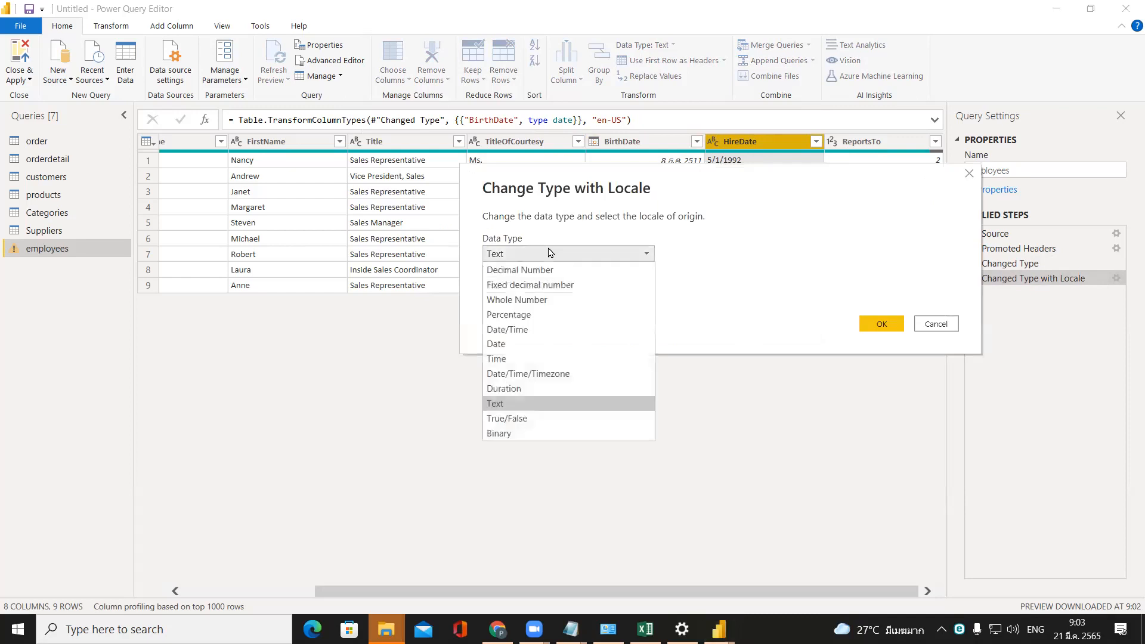
click(563, 344)
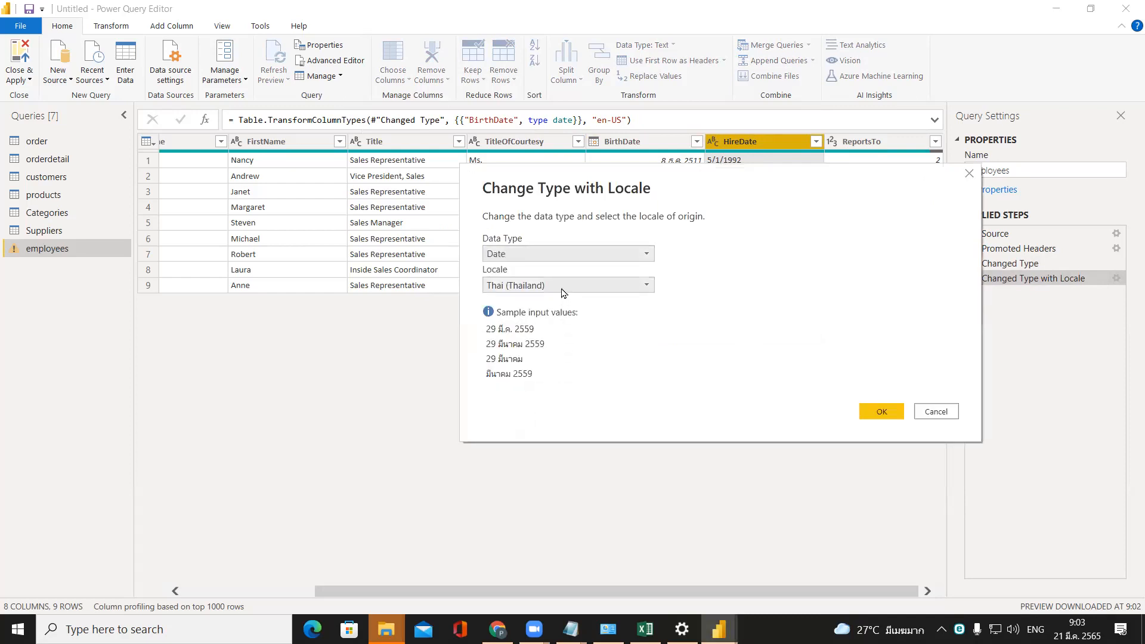
click(562, 289)
drag(784, 549, 777, 410)
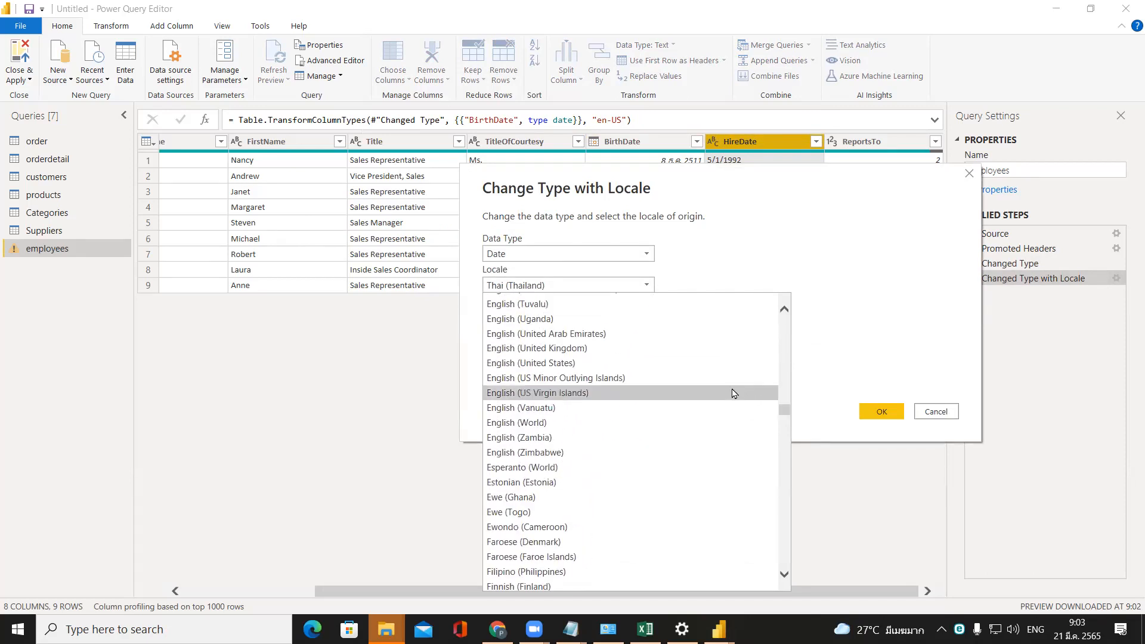
click(718, 370)
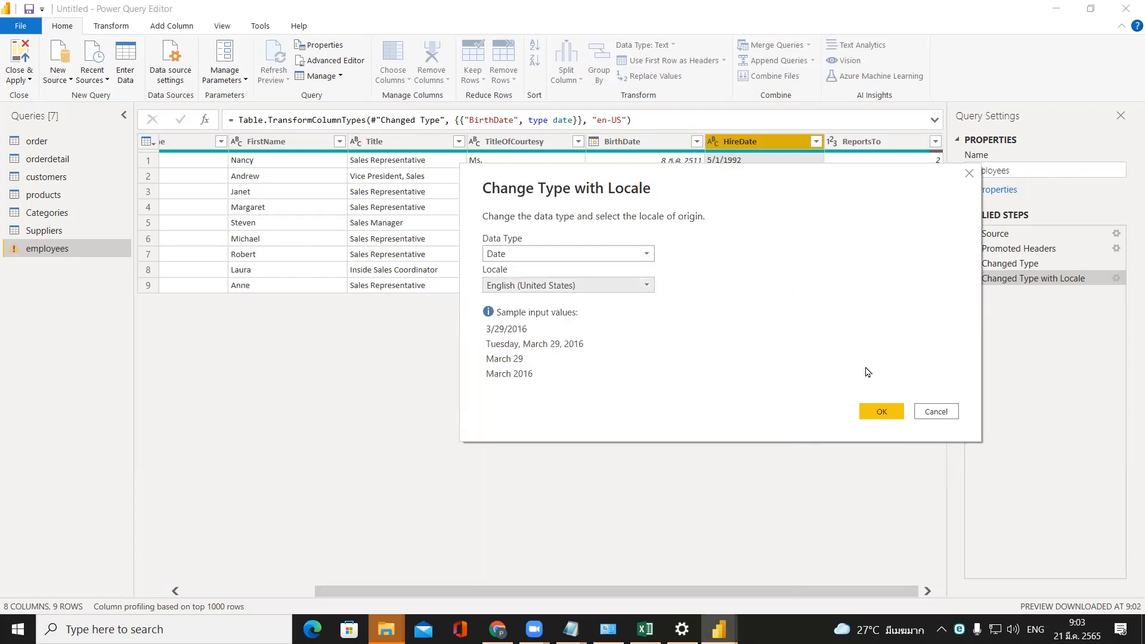
click(877, 412)
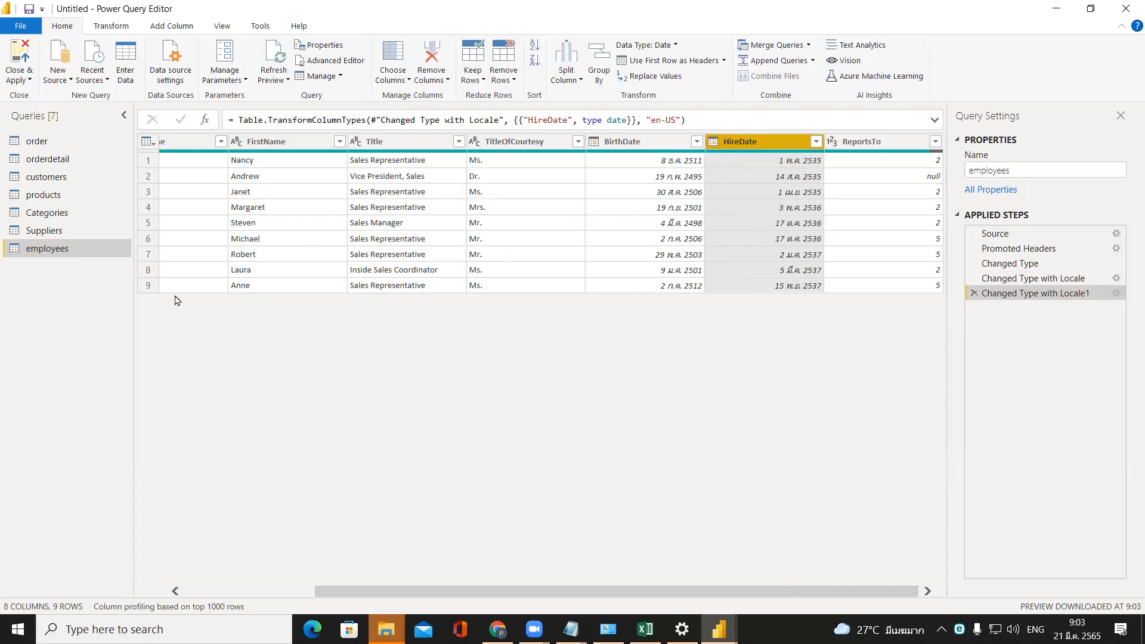
Convert the order table's OrderDate column to the Date type using the English (United States) locale.
click(37, 147)
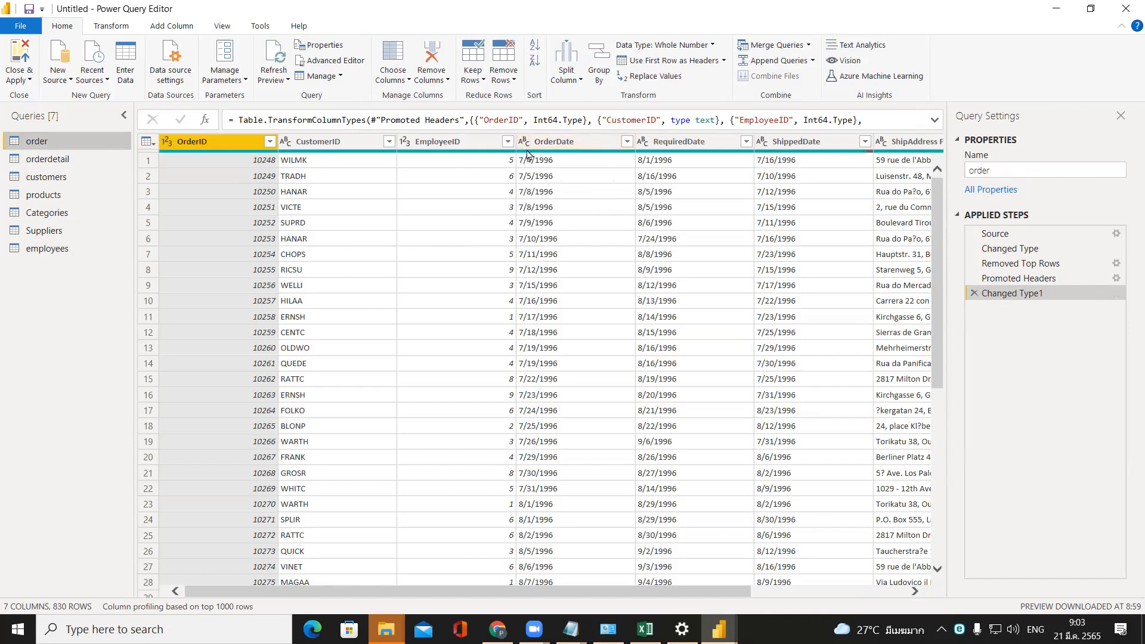
mouse_move(526, 153)
click(524, 141)
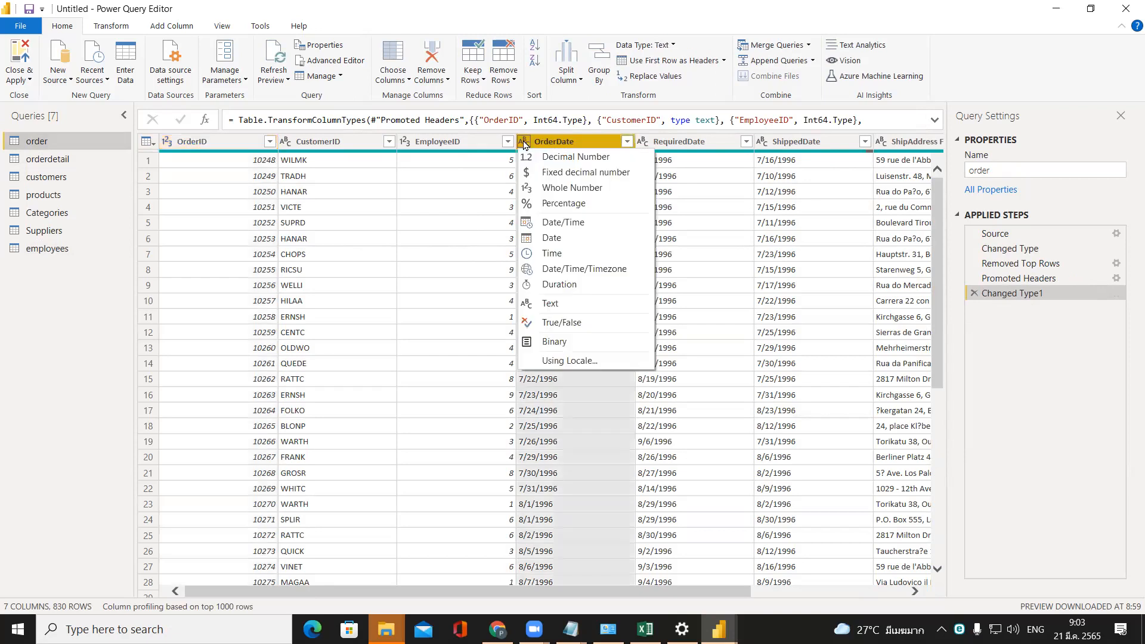
click(545, 363)
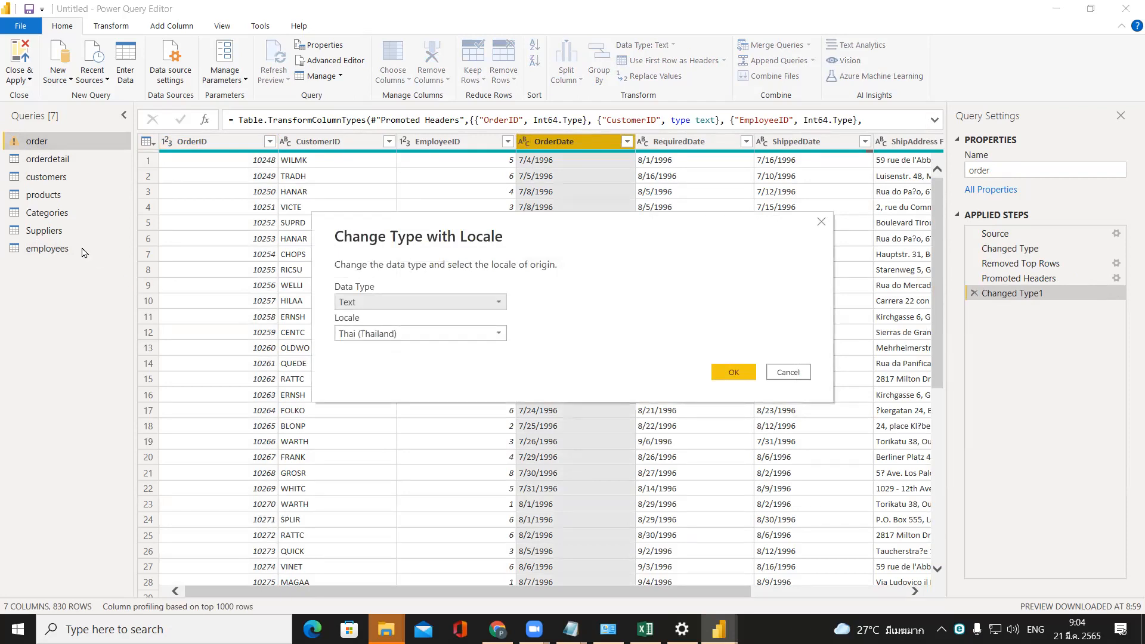
click(388, 308)
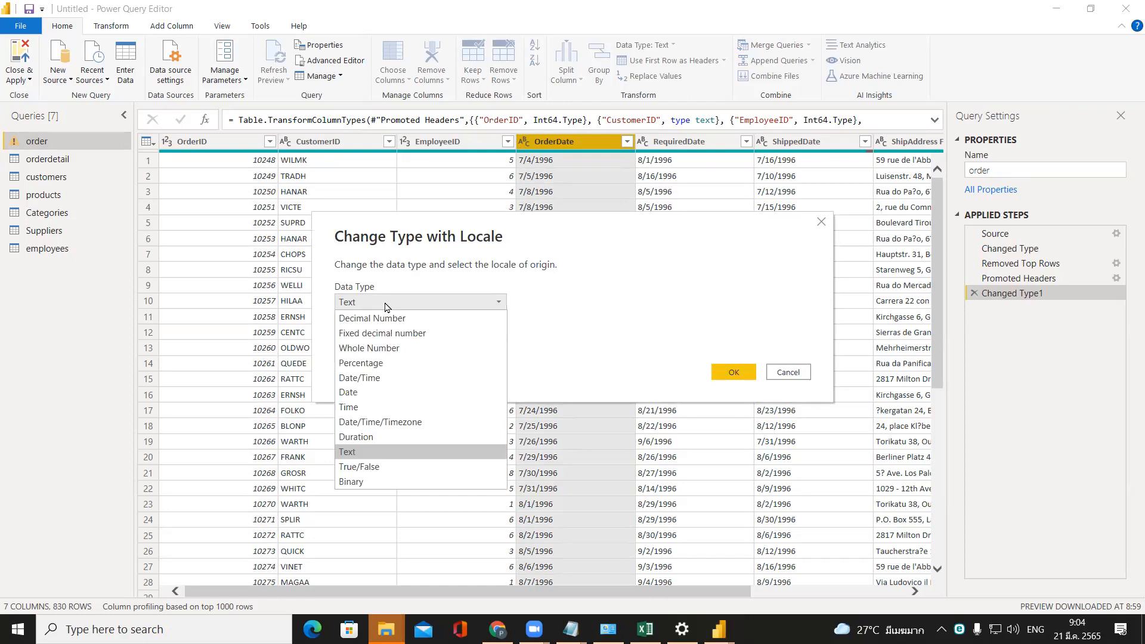
click(381, 392)
click(386, 334)
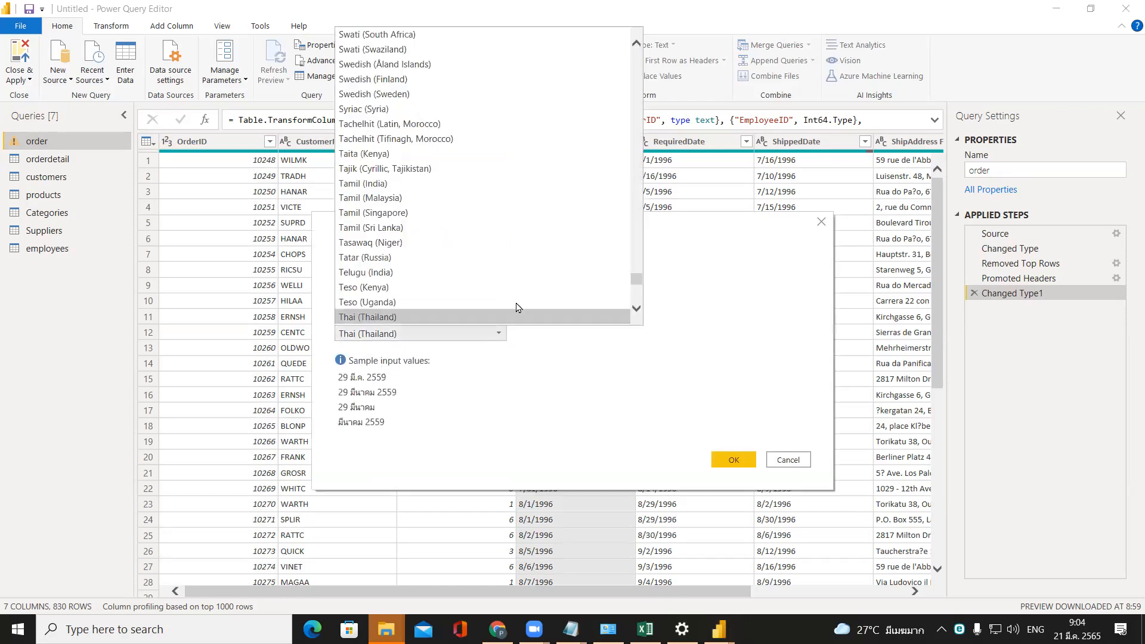
drag(636, 279, 628, 146)
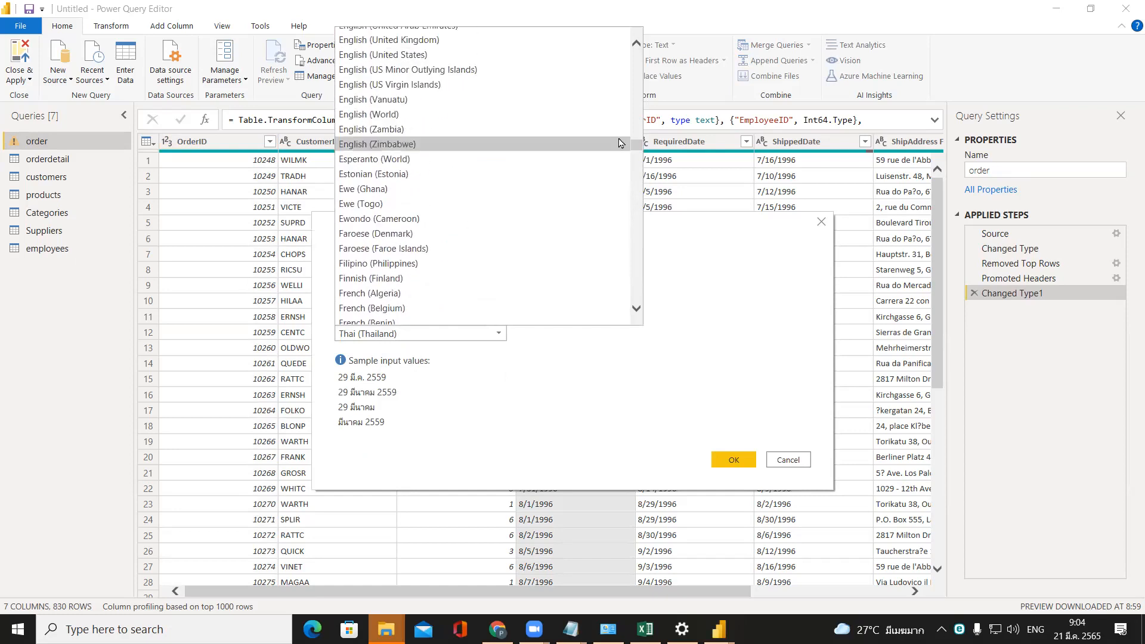
click(548, 55)
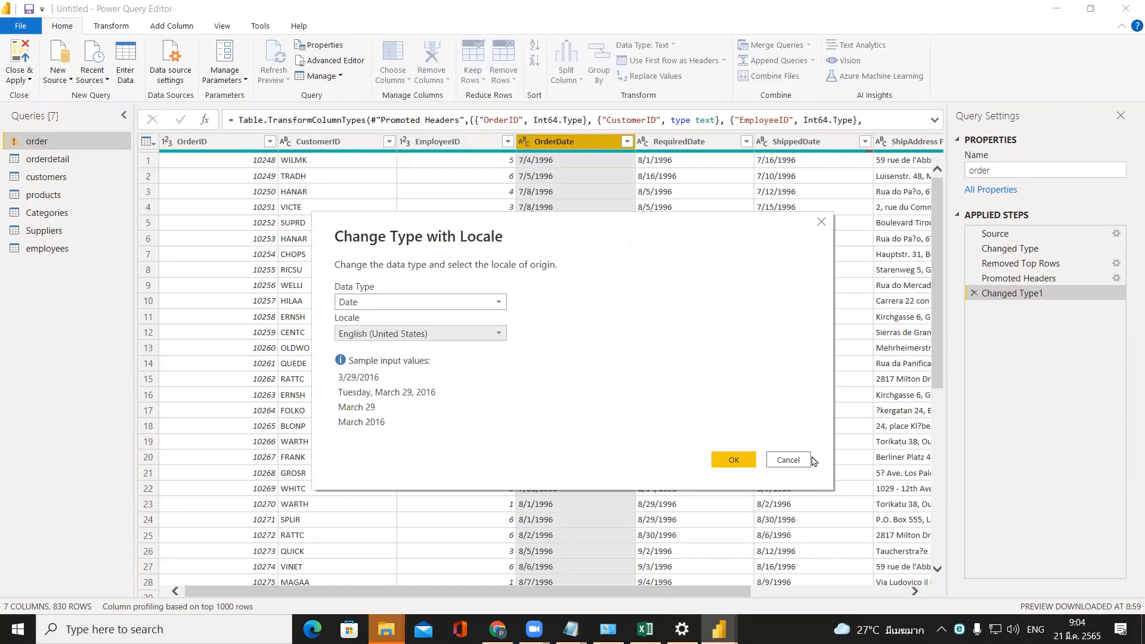
click(743, 458)
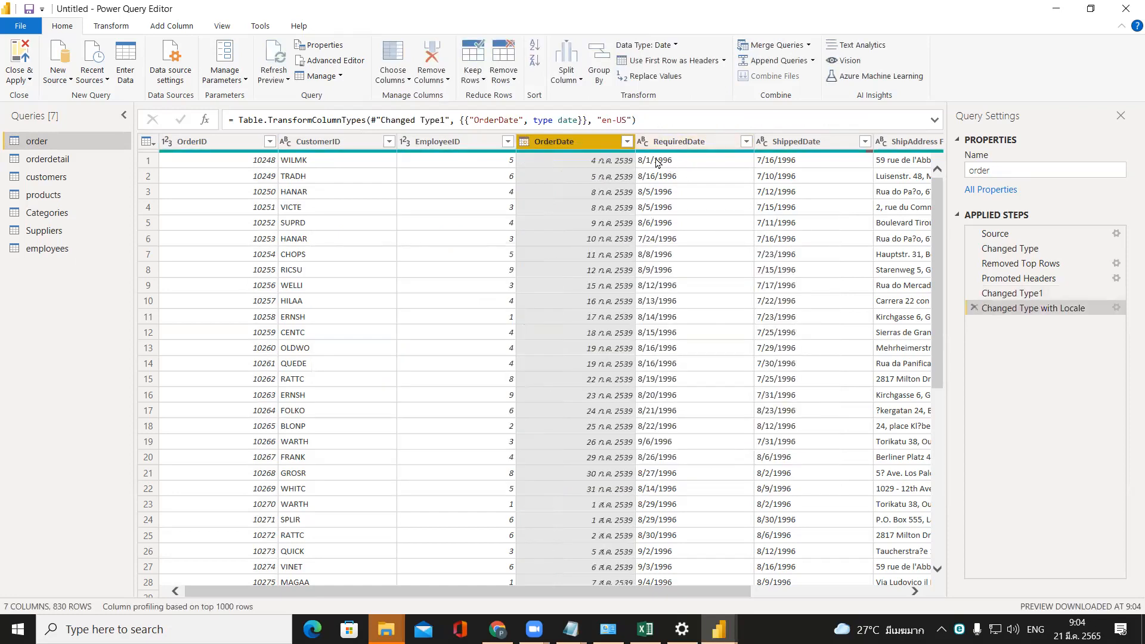
Convert the order table's RequiredDate column to the Date type using the English (United States) locale.
click(644, 141)
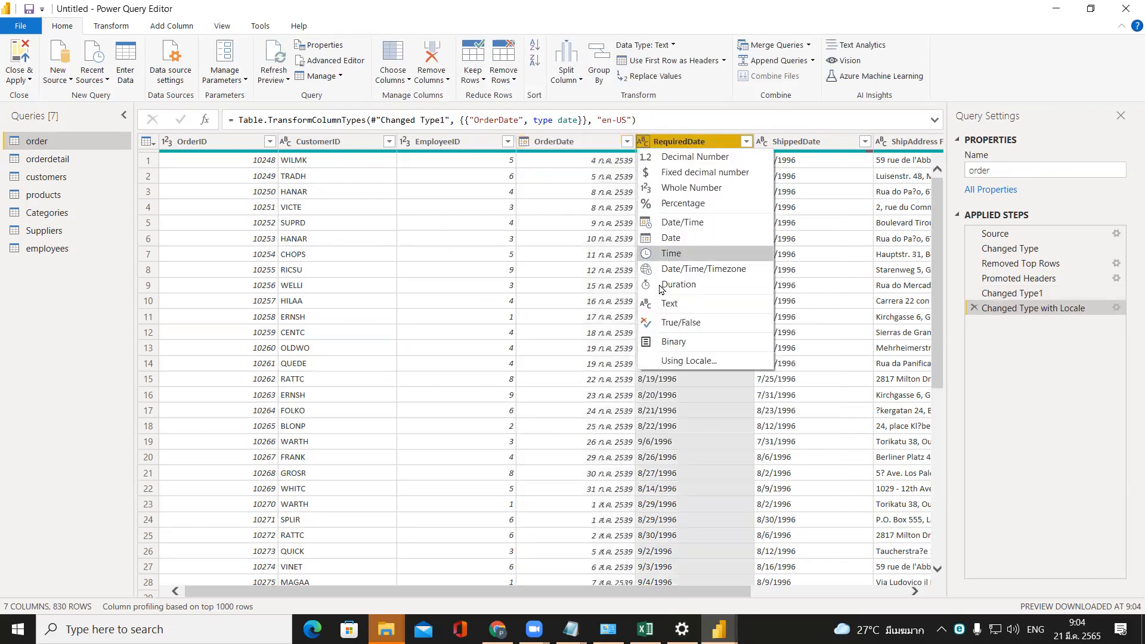
click(668, 361)
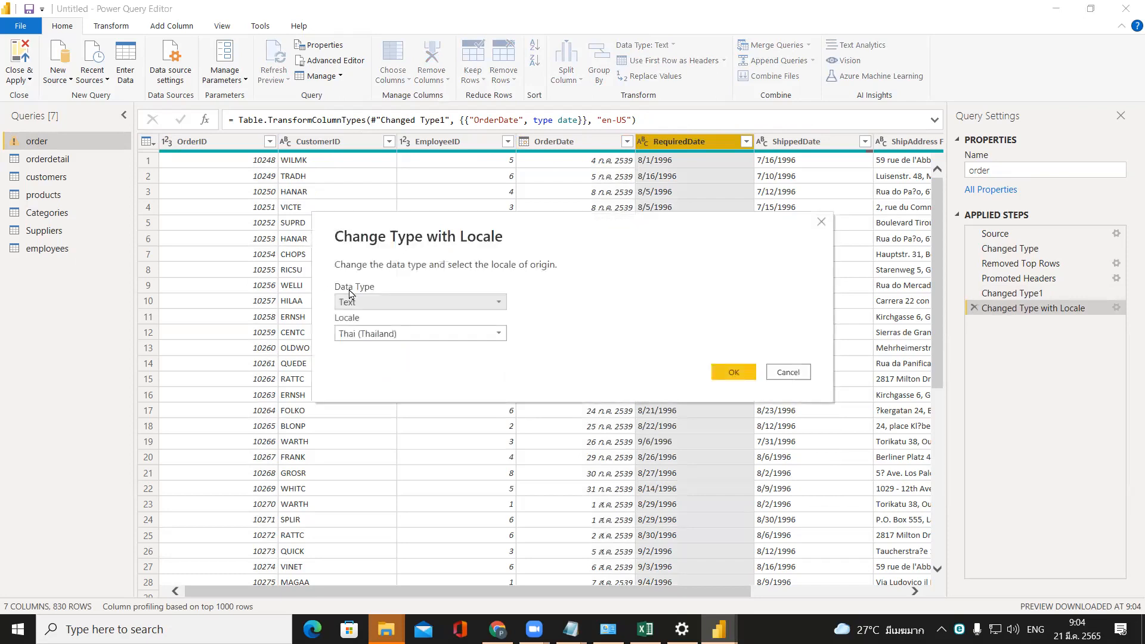
click(354, 302)
click(370, 392)
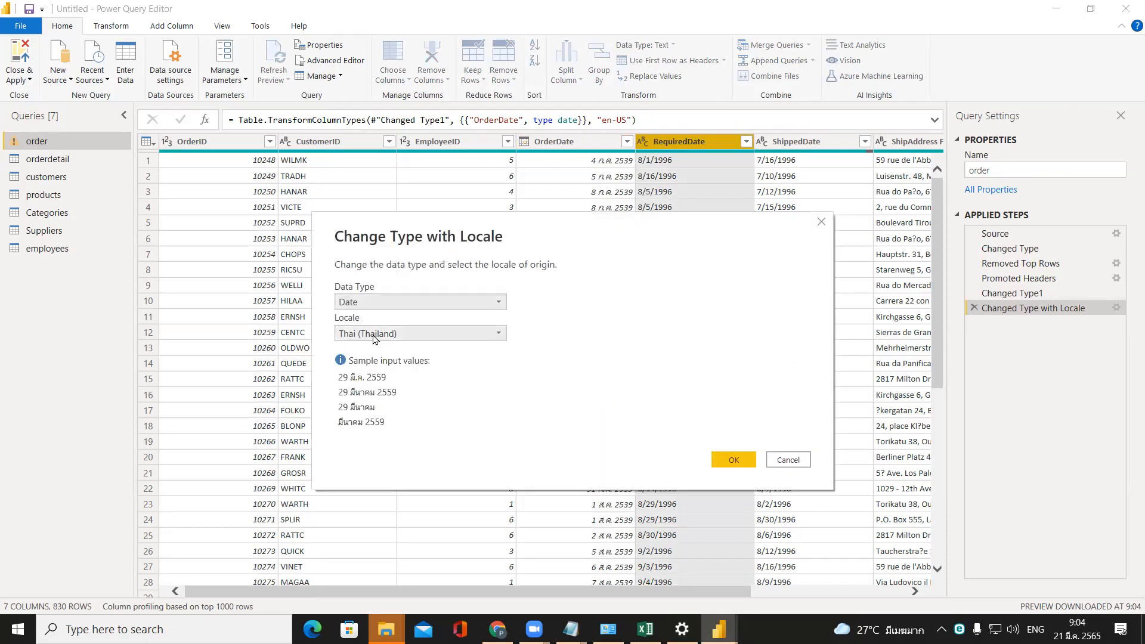
click(382, 334)
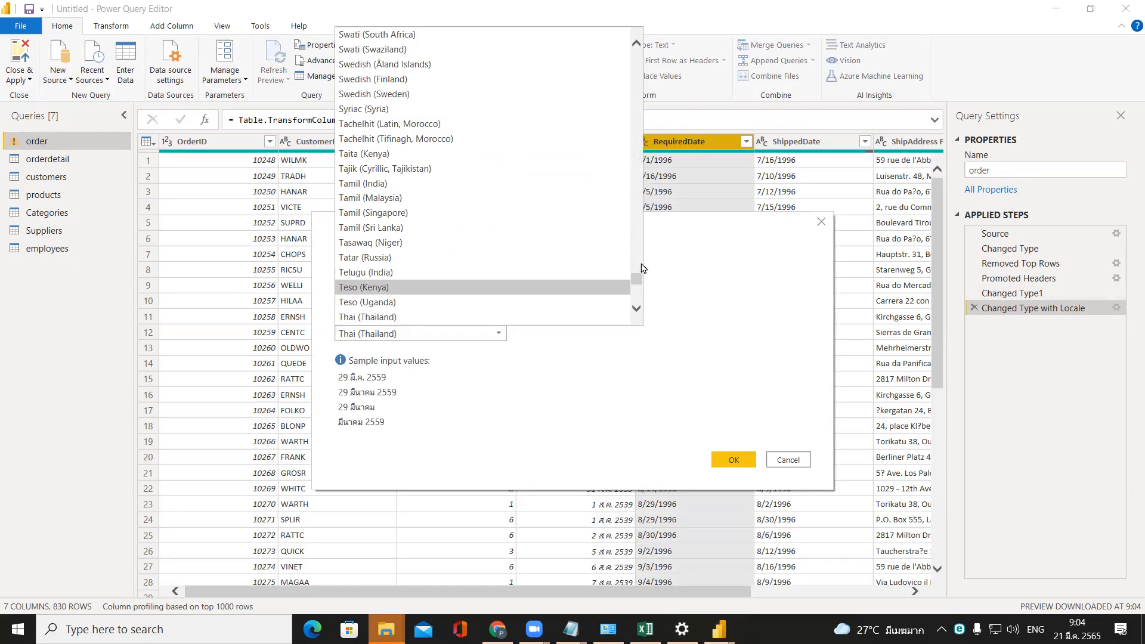
drag(637, 279, 618, 133)
scroll(566, 167, down, 7)
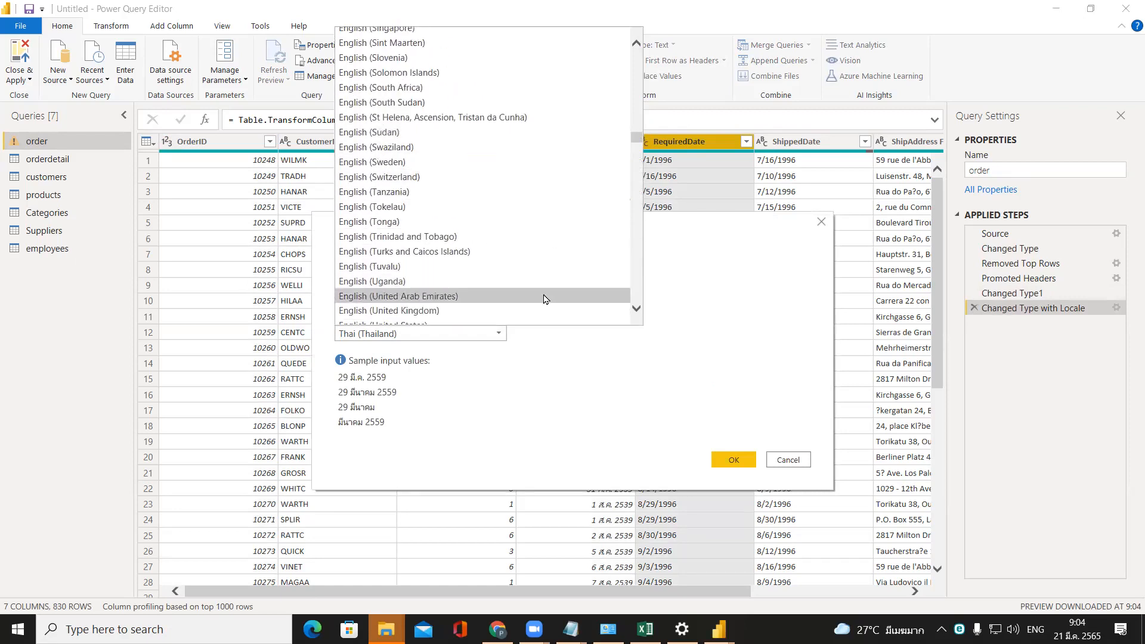
scroll(638, 313, down, 2)
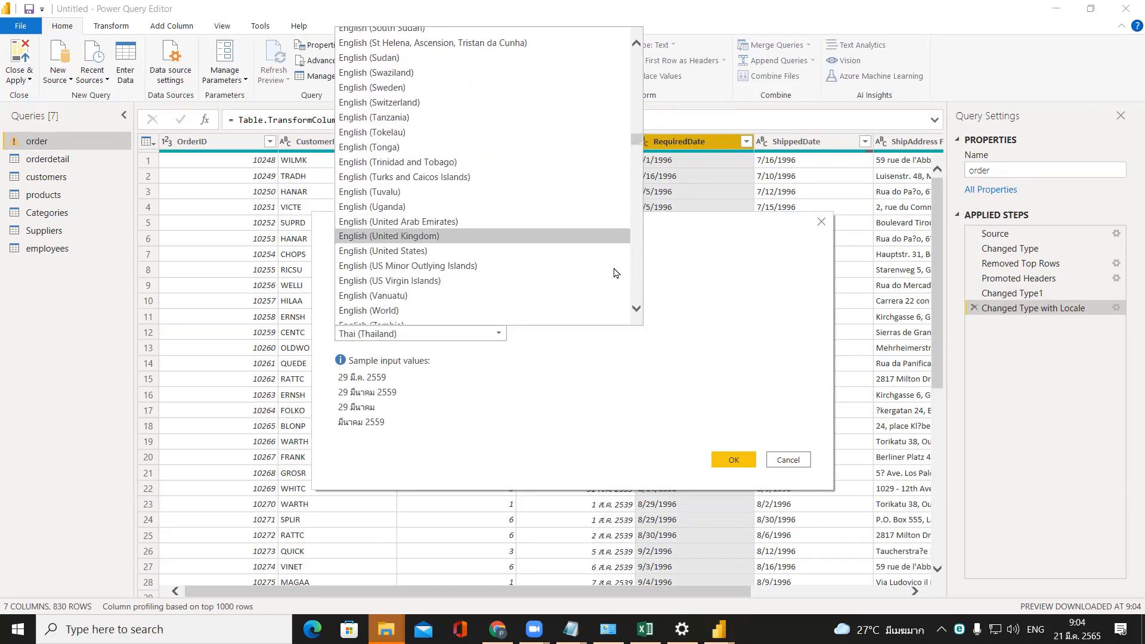
click(609, 251)
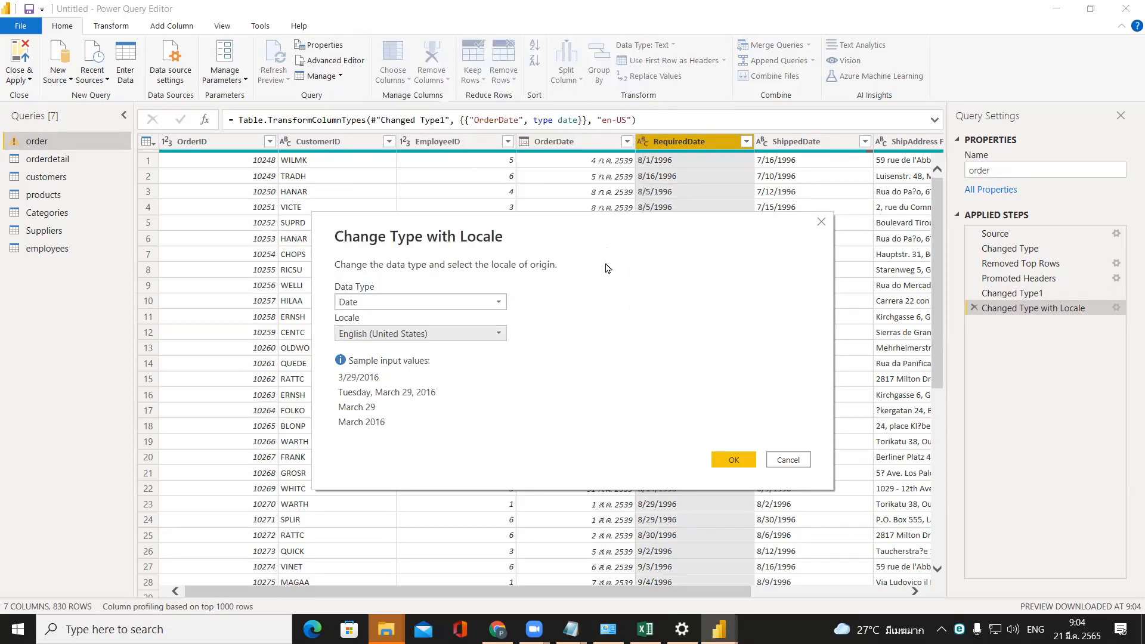
click(729, 459)
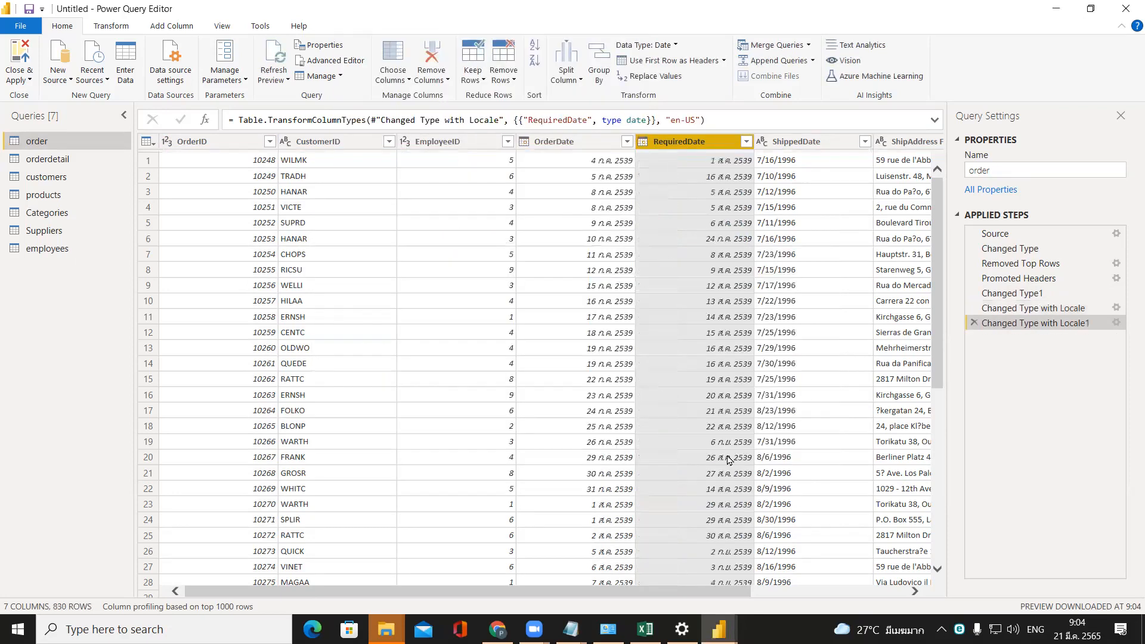
Convert the order table's ShippedDate column to the Date type using the English (United States) locale.
click(761, 141)
click(789, 361)
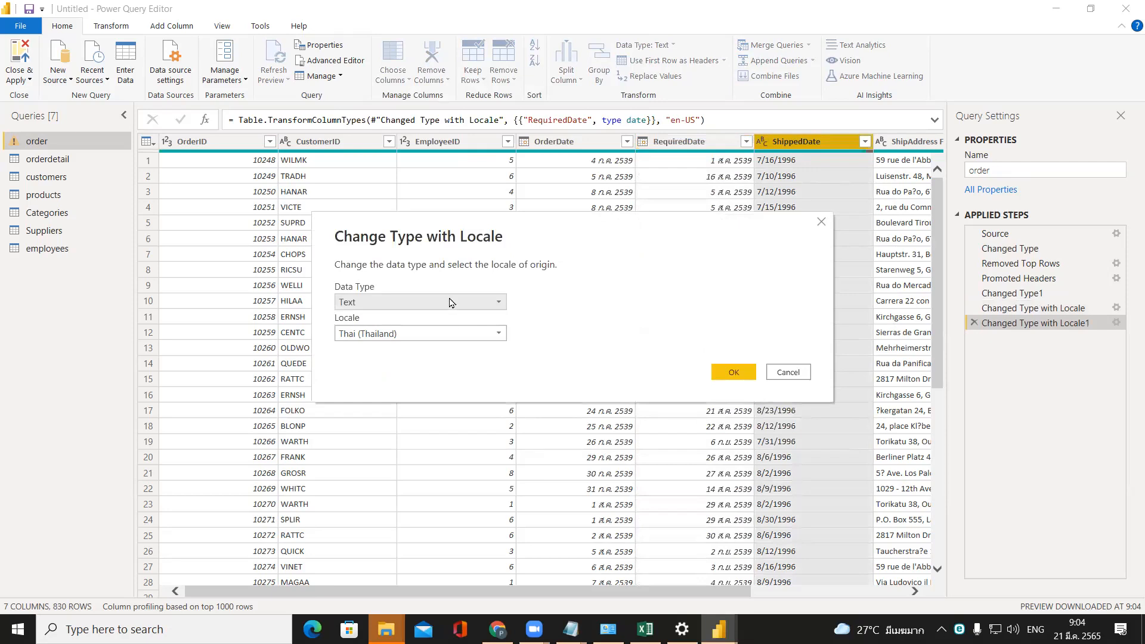
click(450, 303)
click(435, 392)
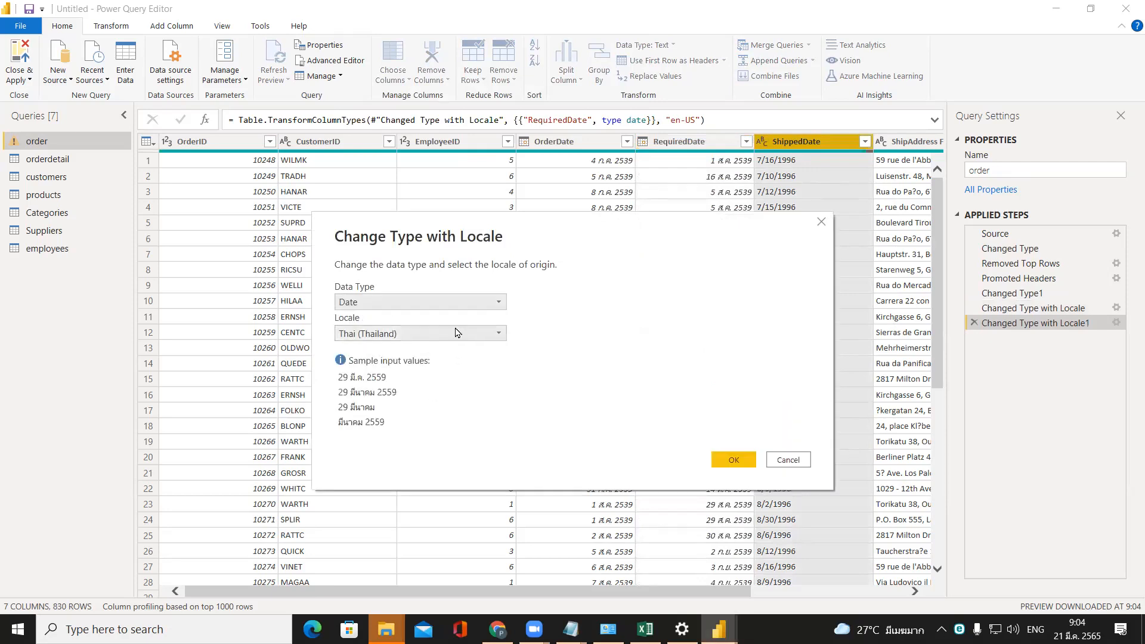
click(456, 332)
drag(639, 287, 632, 146)
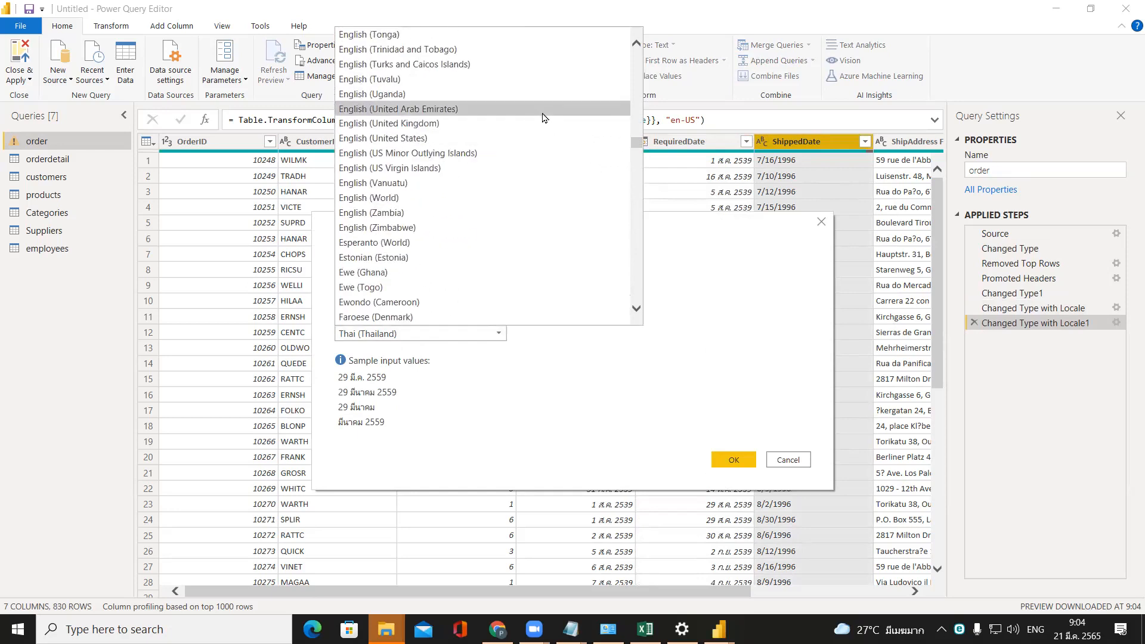
click(536, 138)
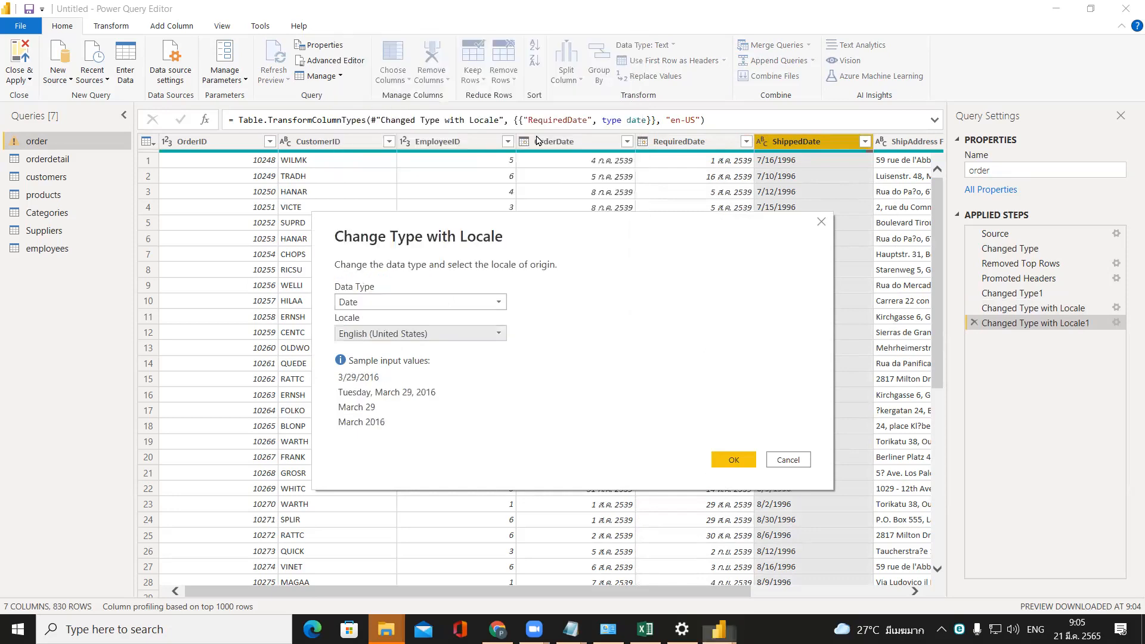
click(730, 460)
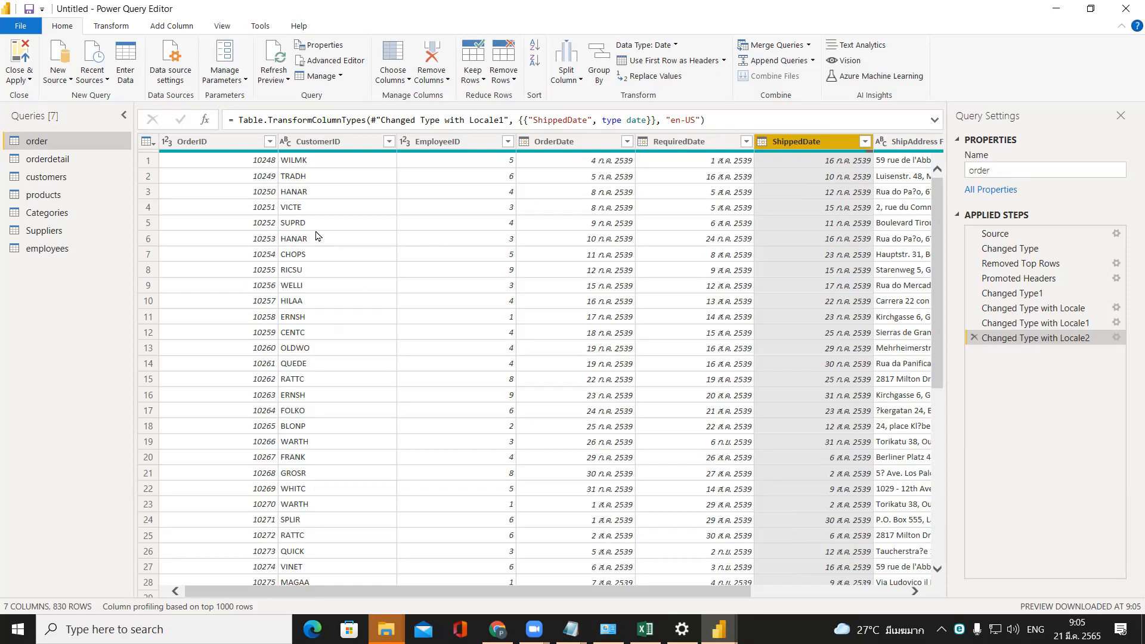
Review the orderdetail, customers, products, Categories, Suppliers and employees queries, and close Power Query applying all changes to the model.
click(48, 159)
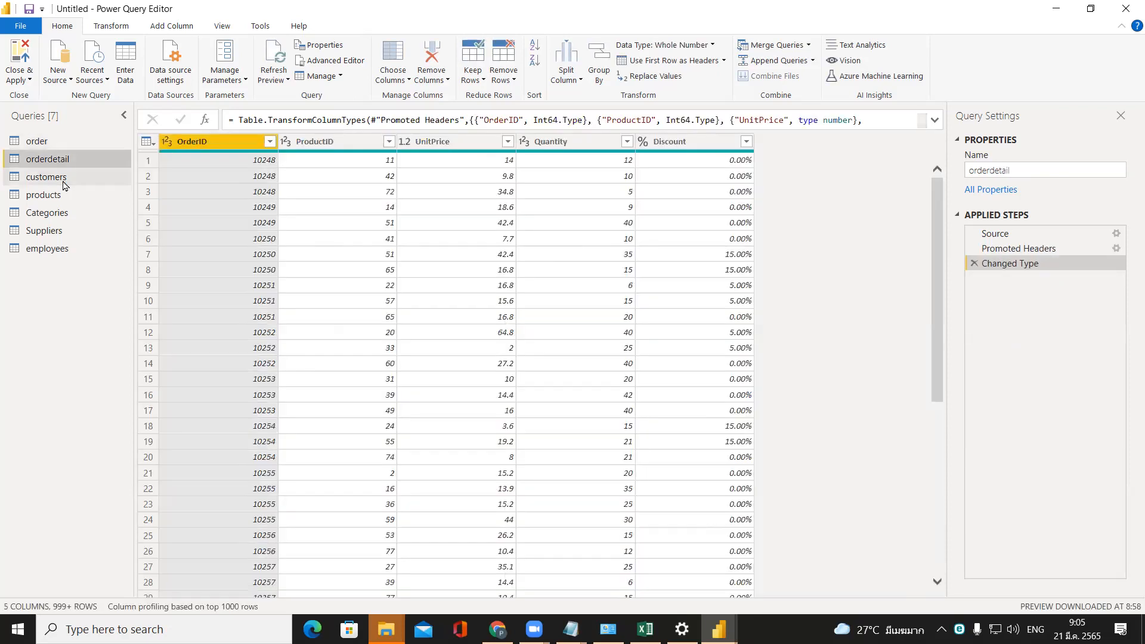
click(69, 177)
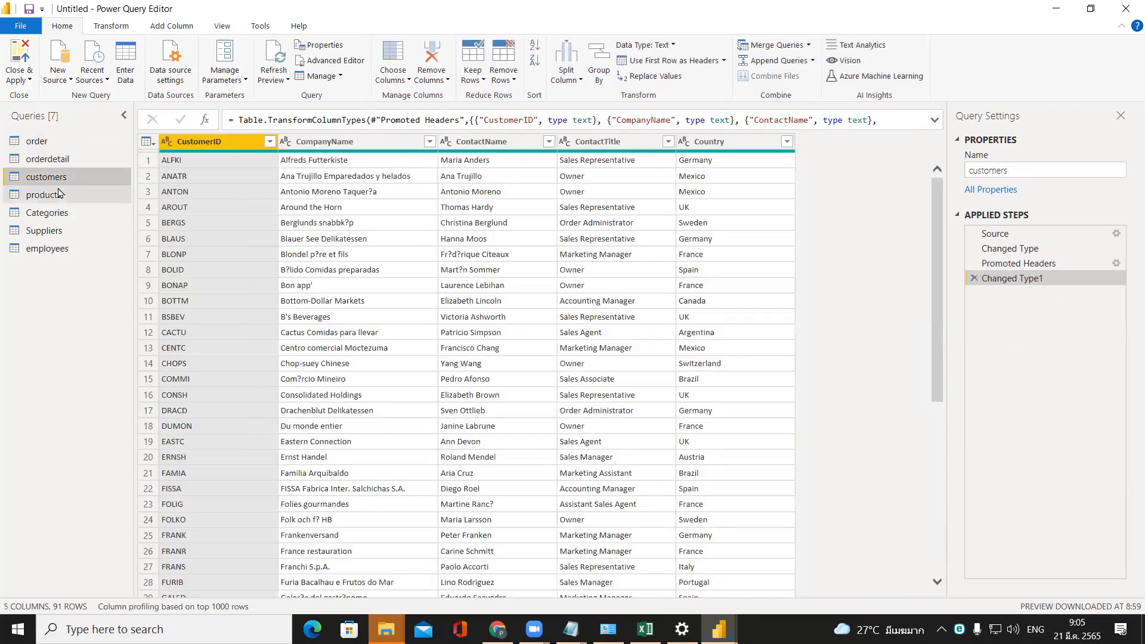
click(66, 195)
click(68, 215)
click(65, 231)
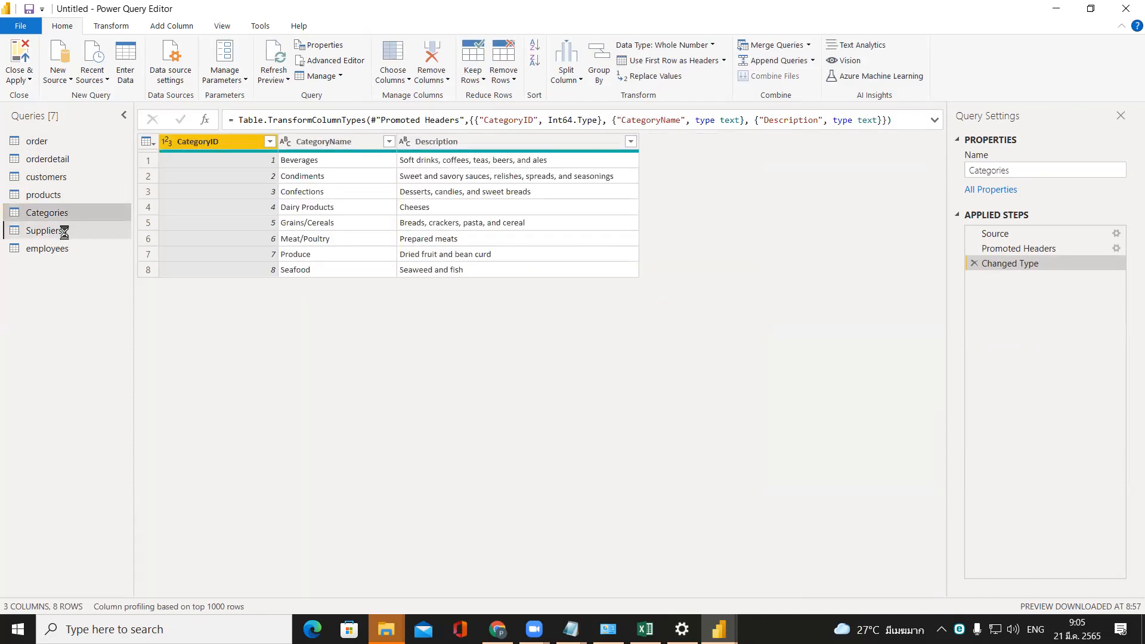
click(68, 250)
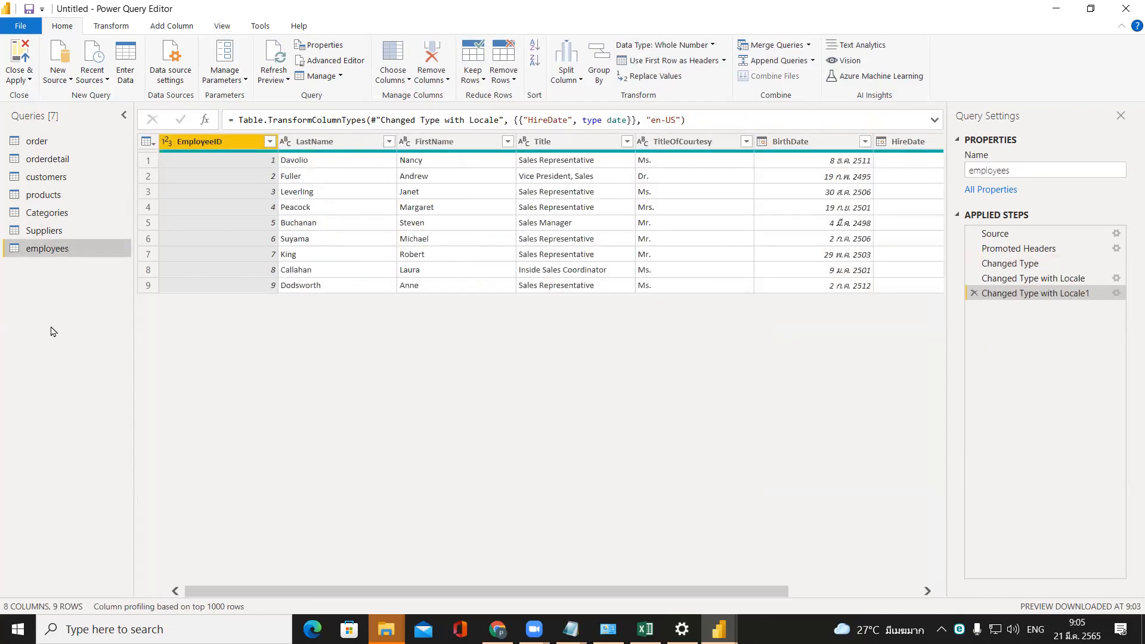
click(24, 61)
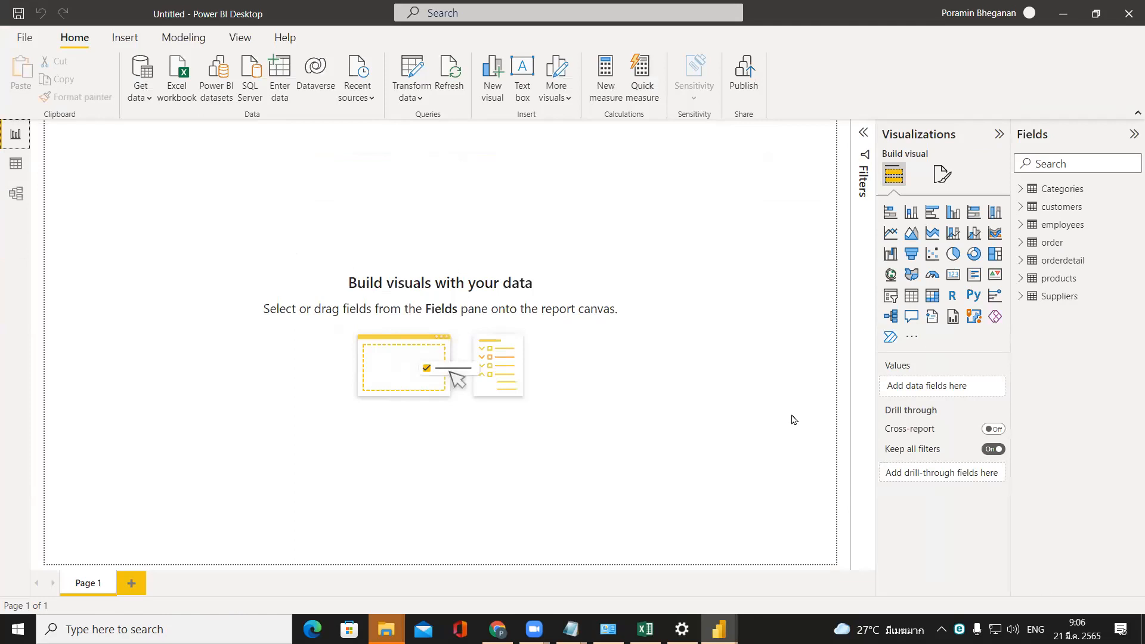
In the model diagram, place the customers table below order and move orderdetail closer beside order.
click(24, 201)
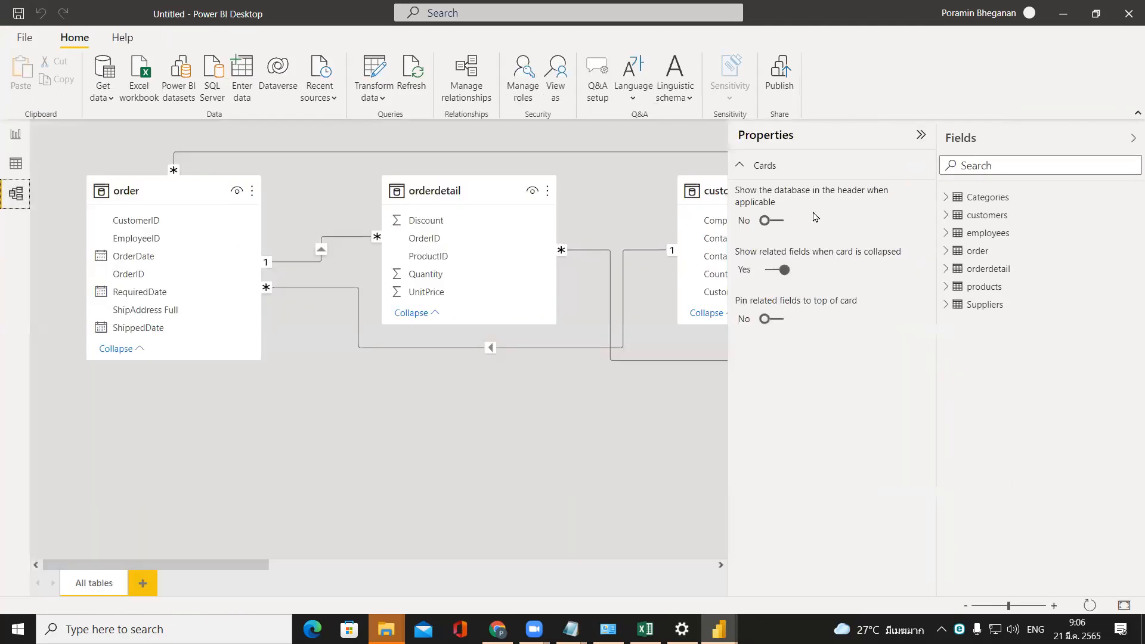
click(922, 135)
click(1132, 141)
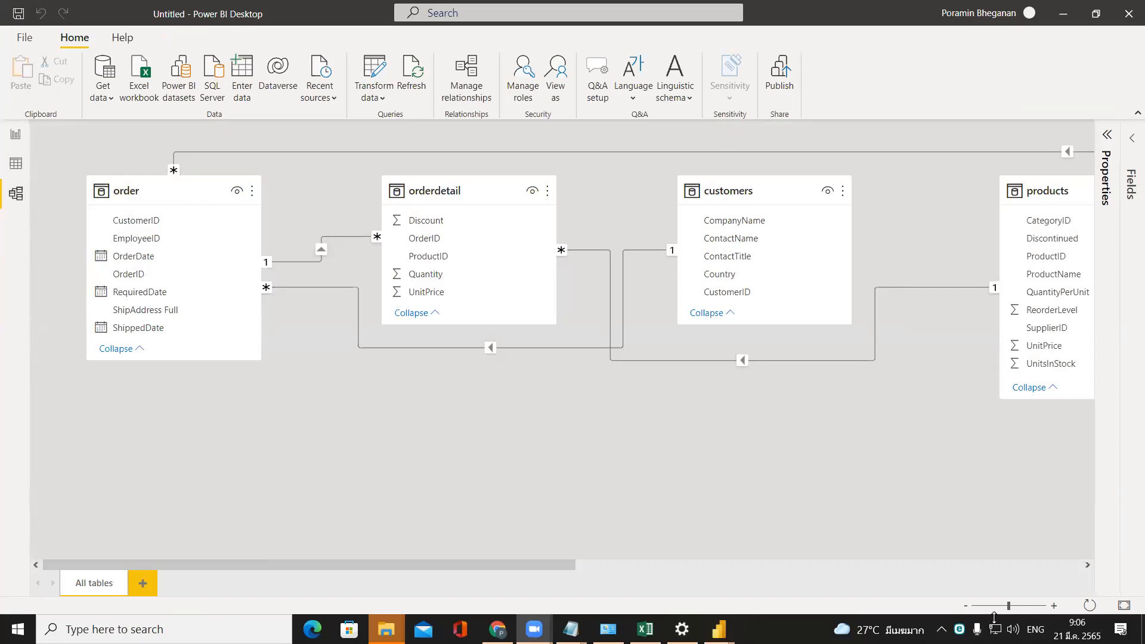
drag(1009, 606, 1000, 606)
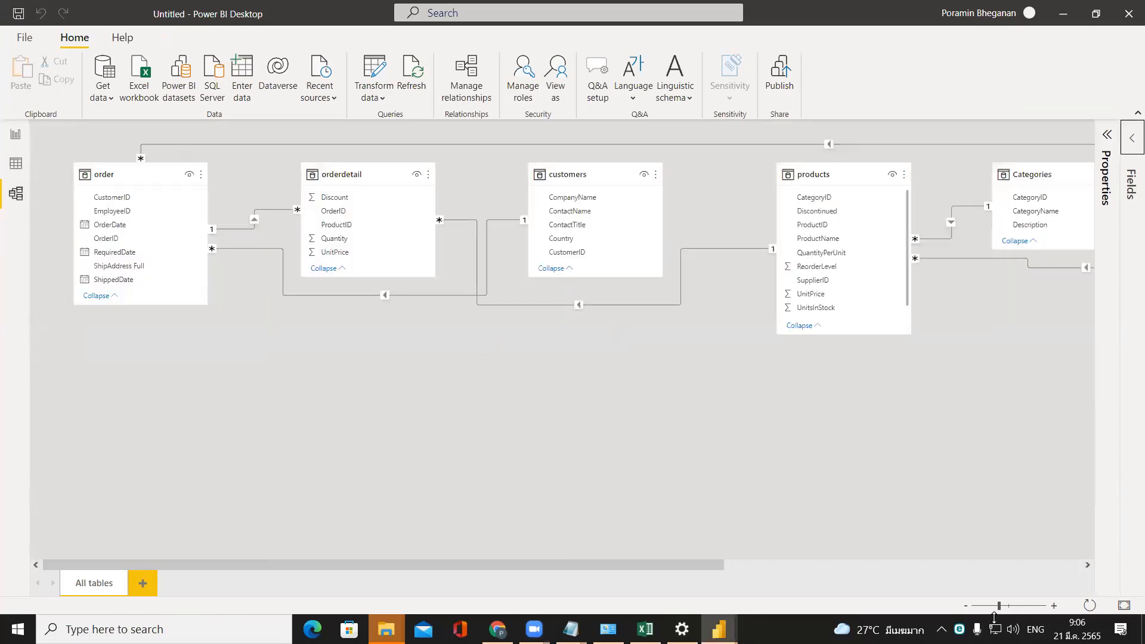
drag(561, 181, 224, 414)
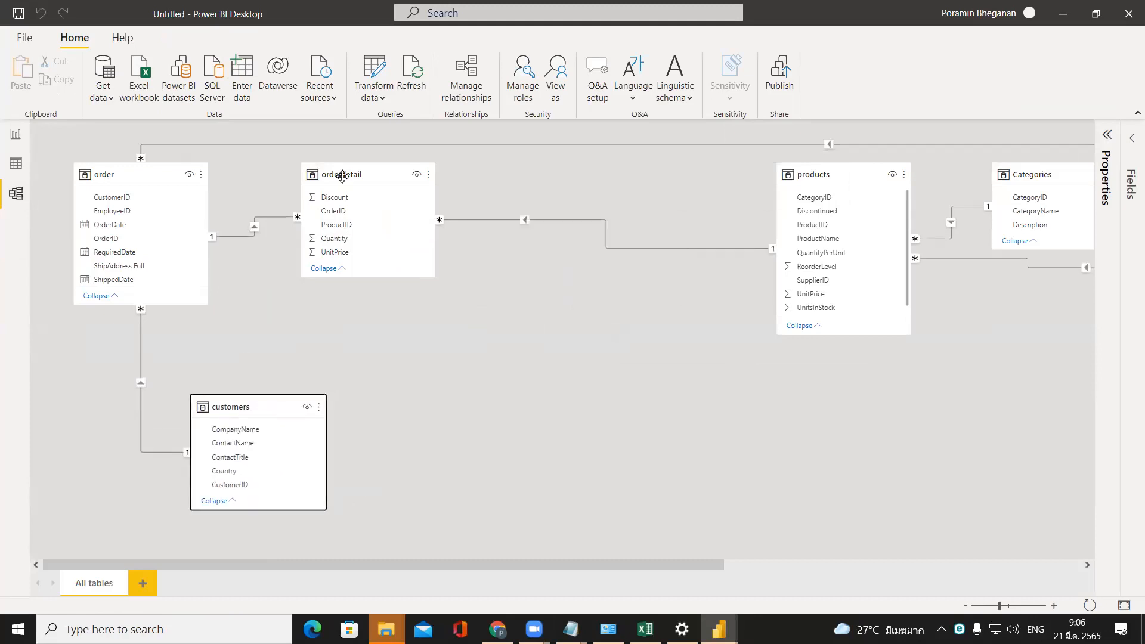
drag(342, 177, 311, 212)
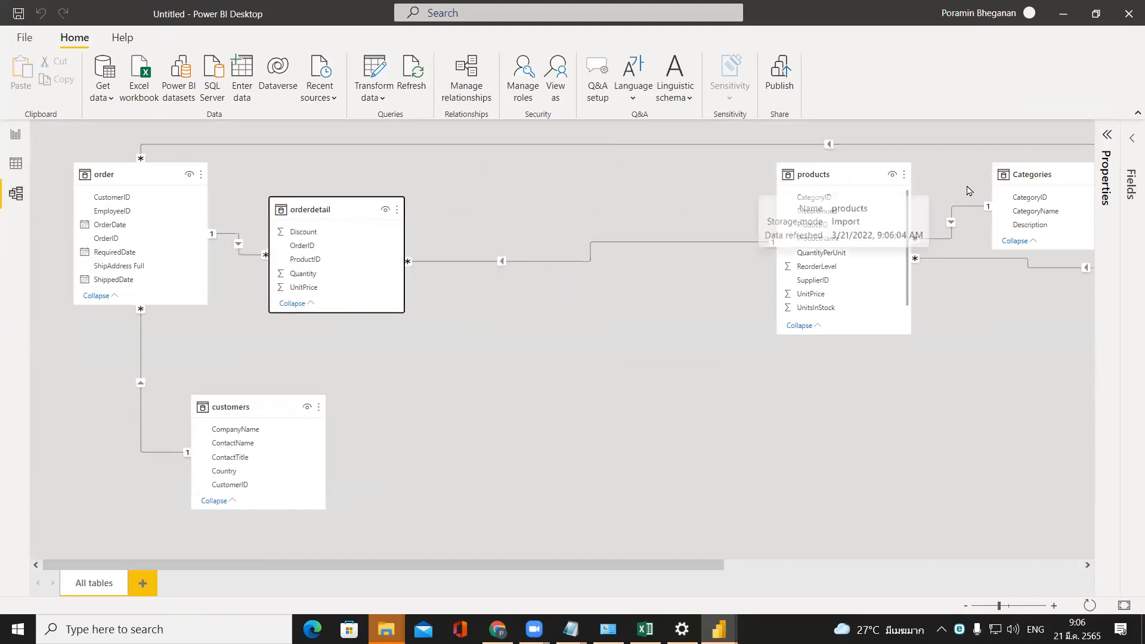
Arrange the products table beside orderdetail, group Categories and Suppliers beside products, and bring the employees table closer to them.
drag(876, 172, 582, 270)
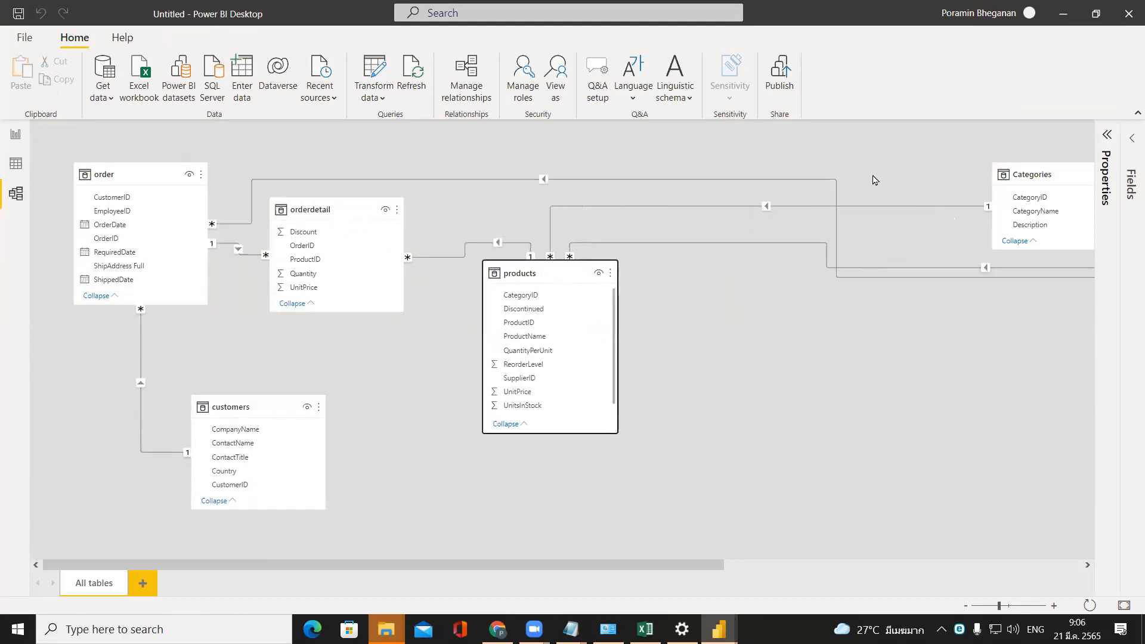
drag(1038, 179, 765, 330)
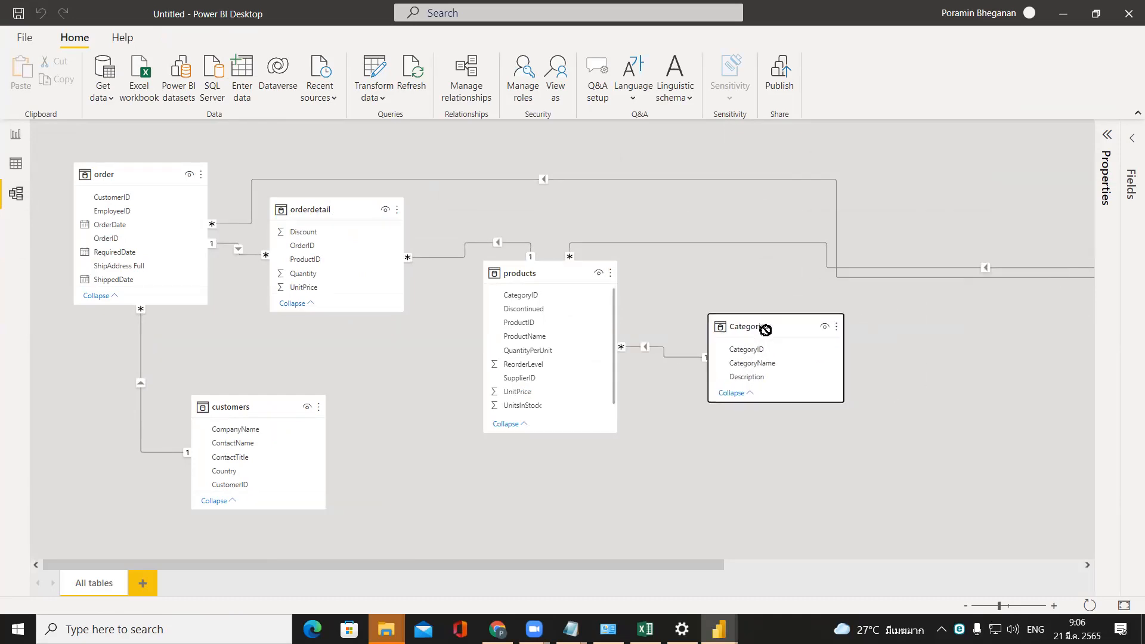
drag(707, 567, 944, 564)
drag(888, 197, 620, 477)
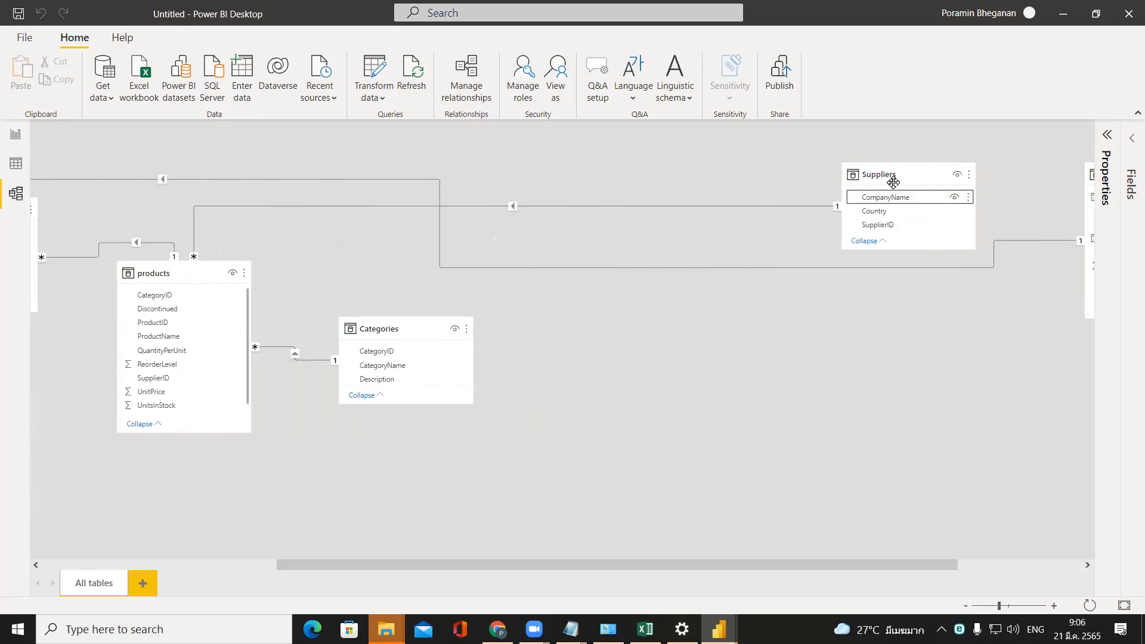
drag(893, 182, 446, 460)
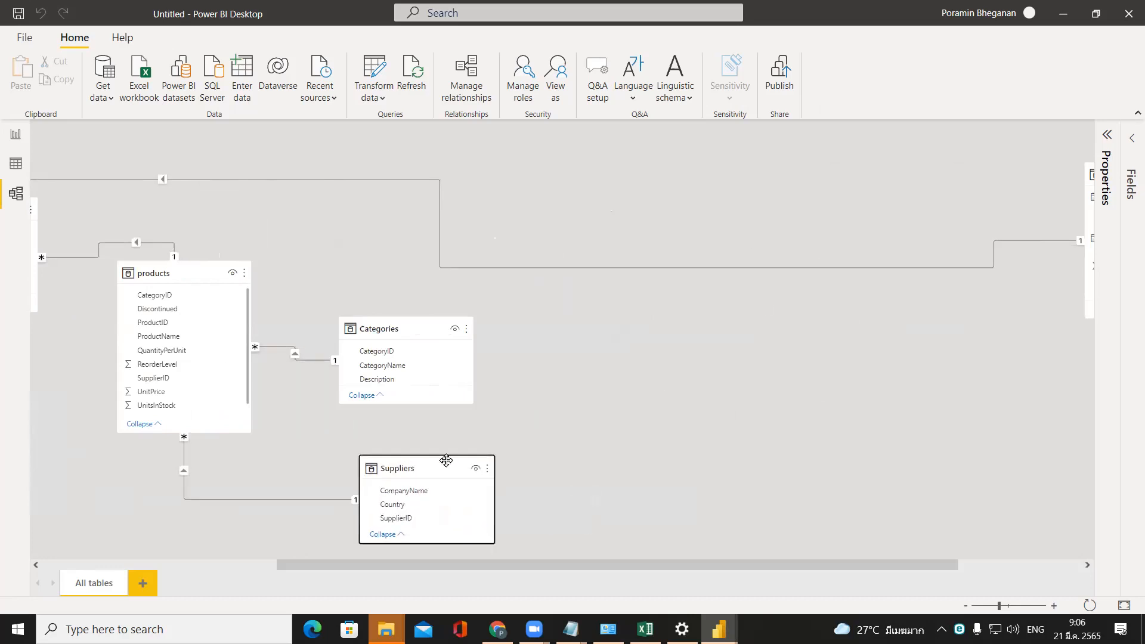
scroll(857, 567, right, 3)
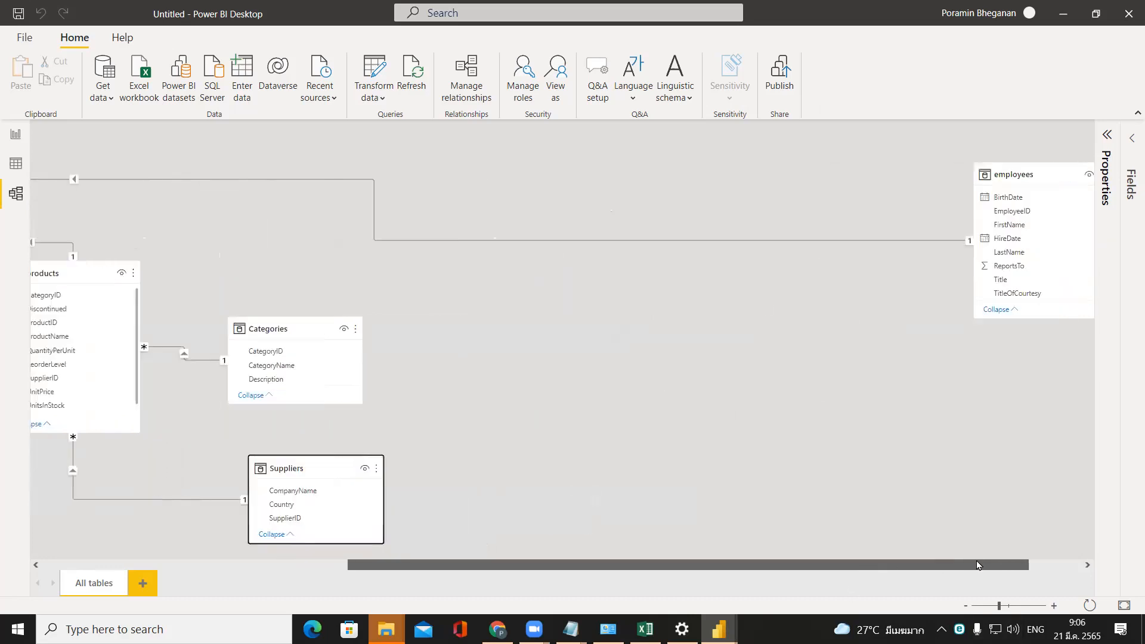
drag(957, 172, 1025, 179)
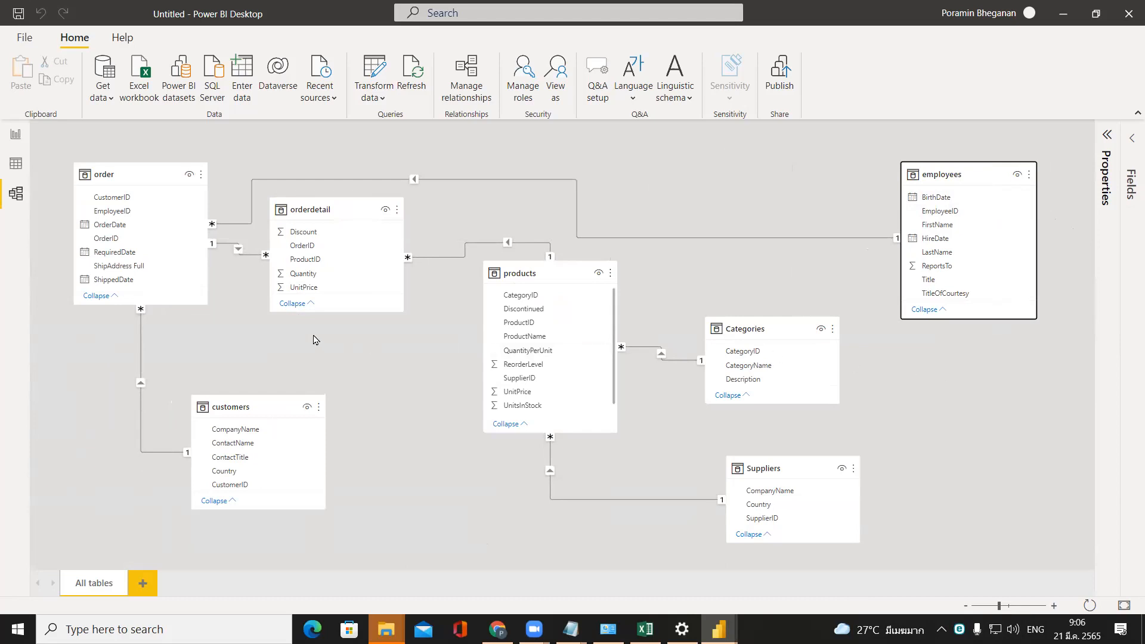
Return to the report view and save the report as "ABC Sales(csv files)" in the ICMB207S4T2-2122 folder.
click(16, 137)
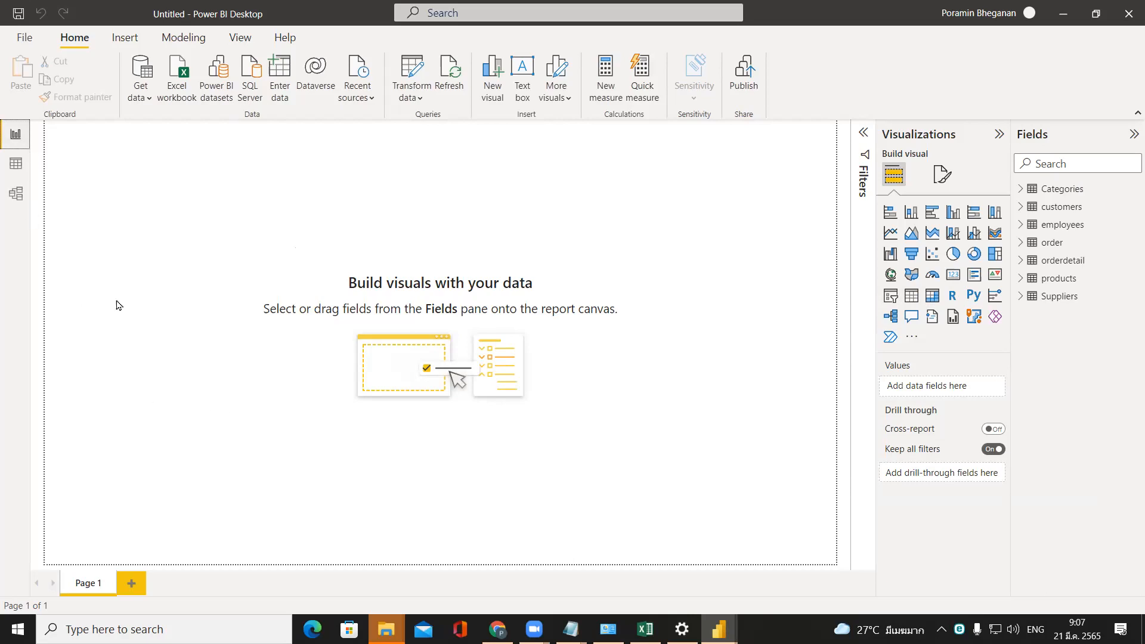
click(20, 12)
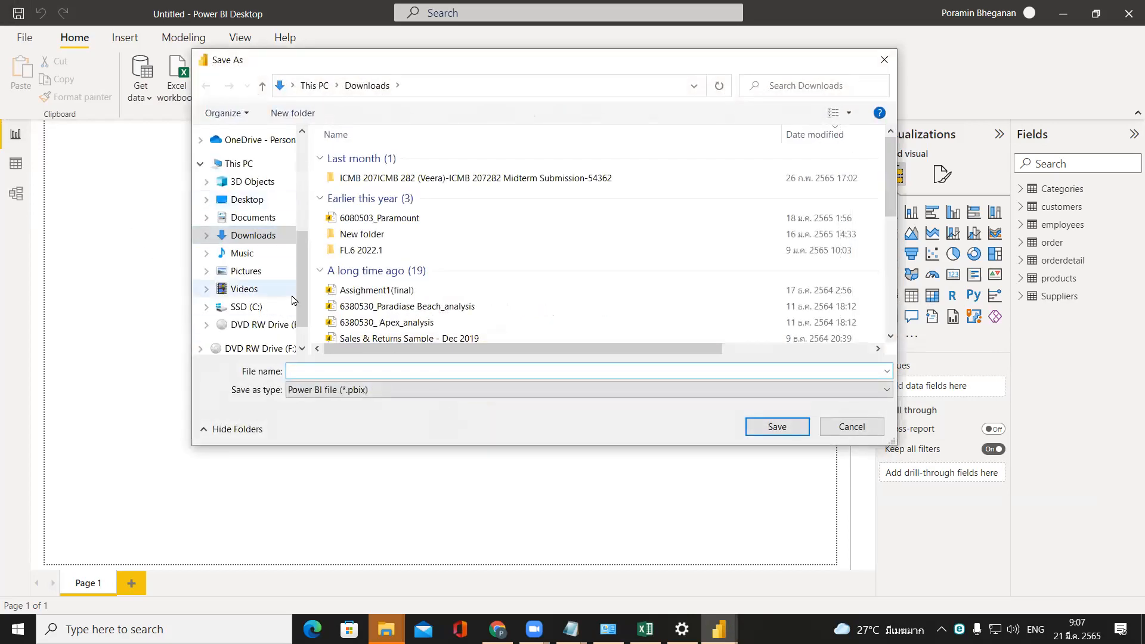
scroll(280, 257, up, 3)
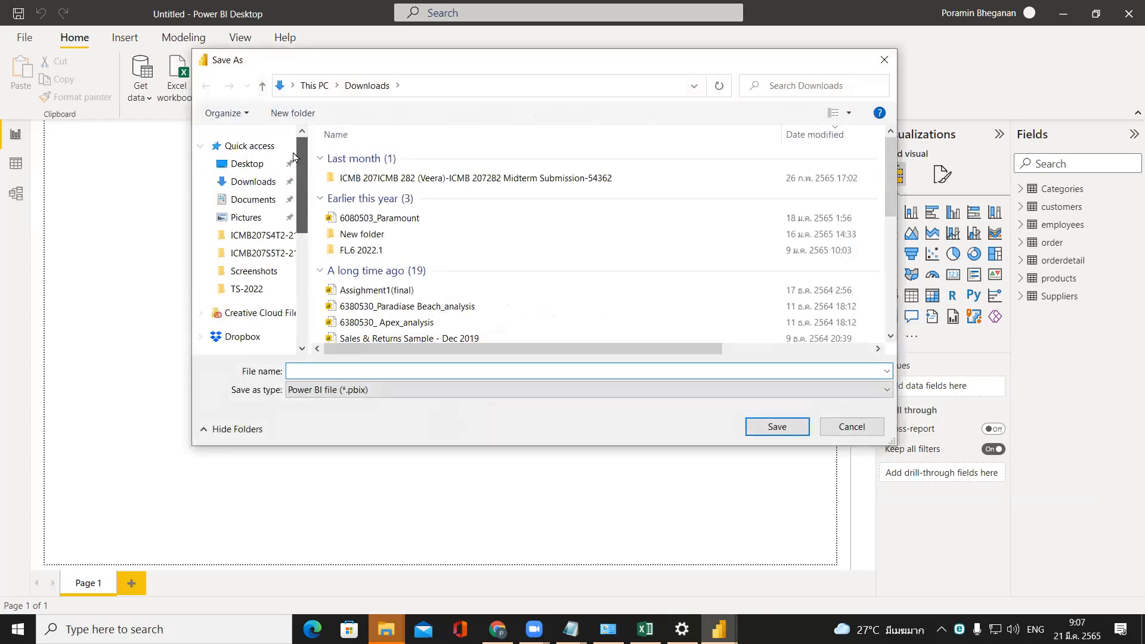
click(288, 236)
click(394, 371)
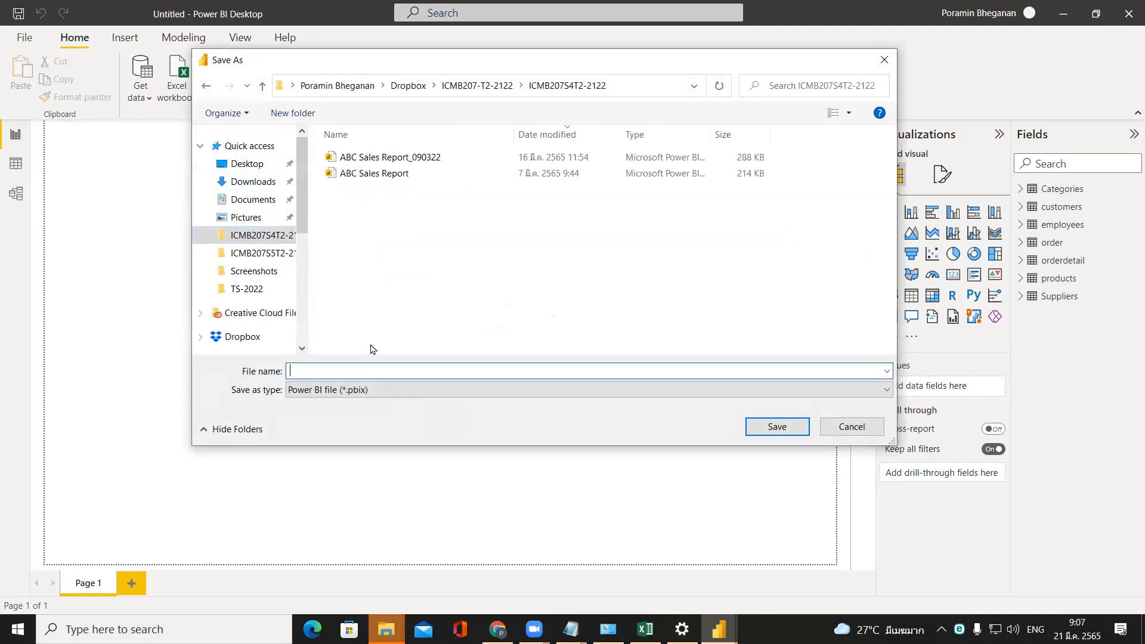
text(ABC Sales)
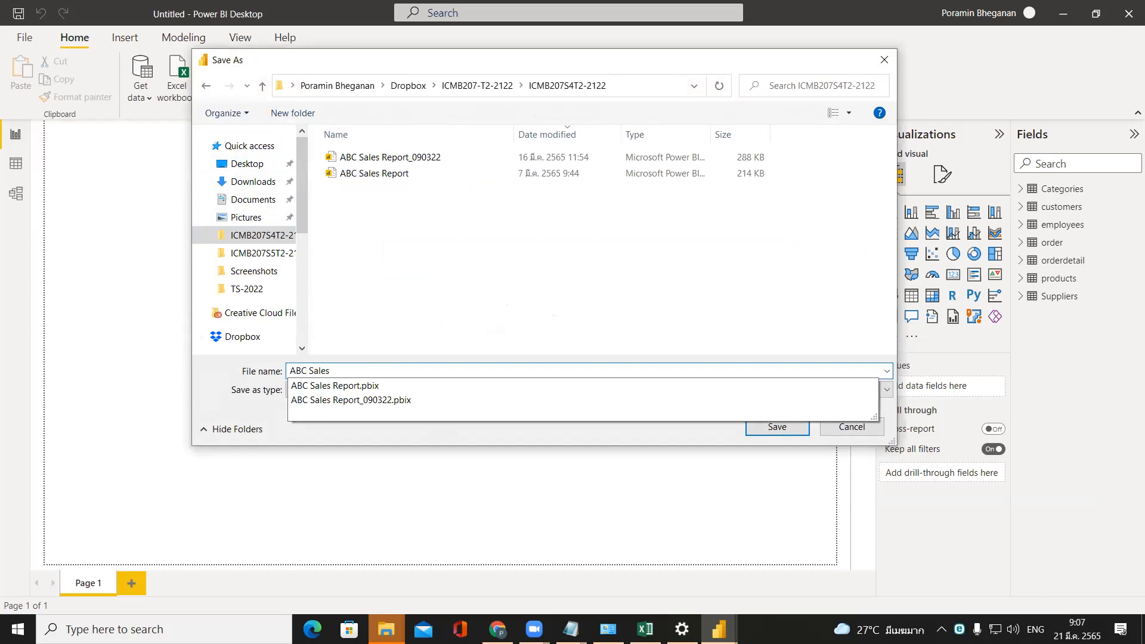
text((csvf files)
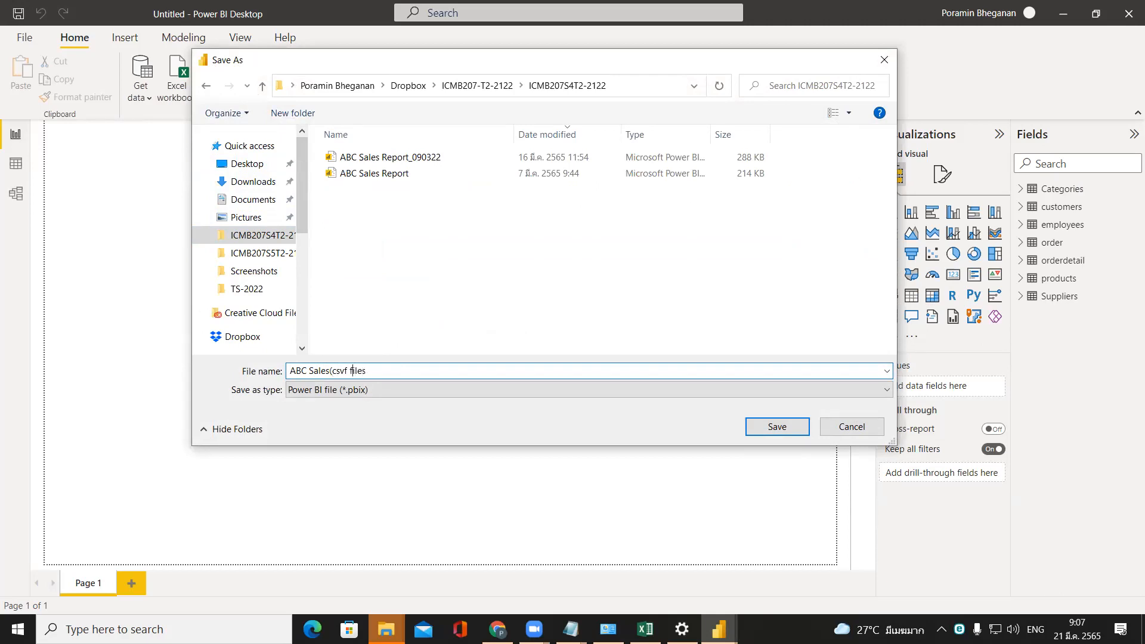
key(Delete)
key(End)
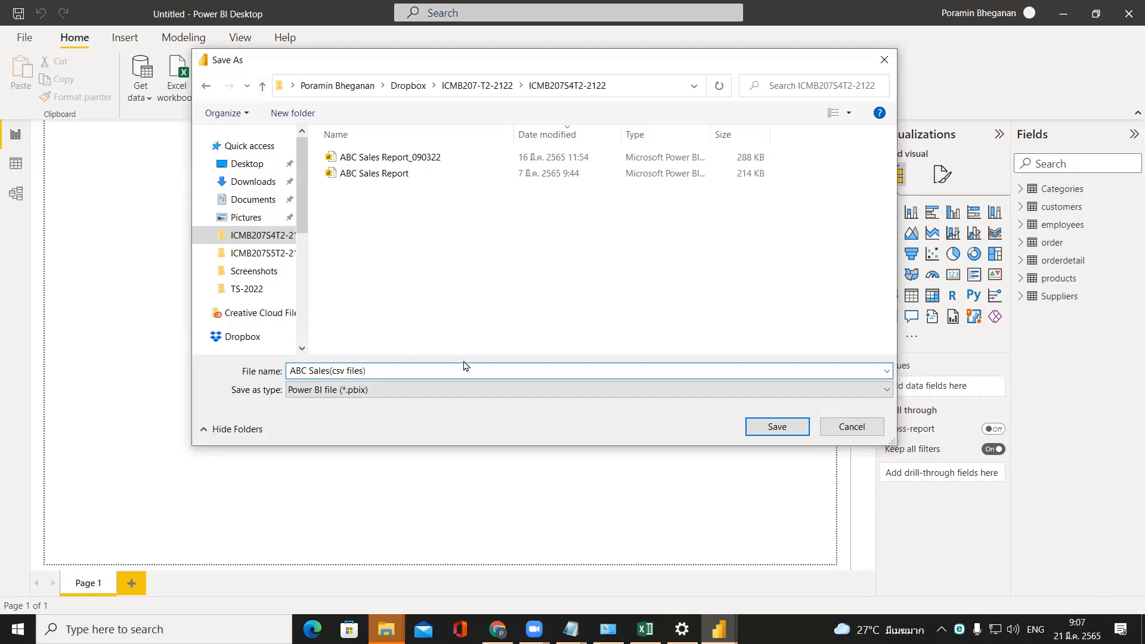
click(767, 437)
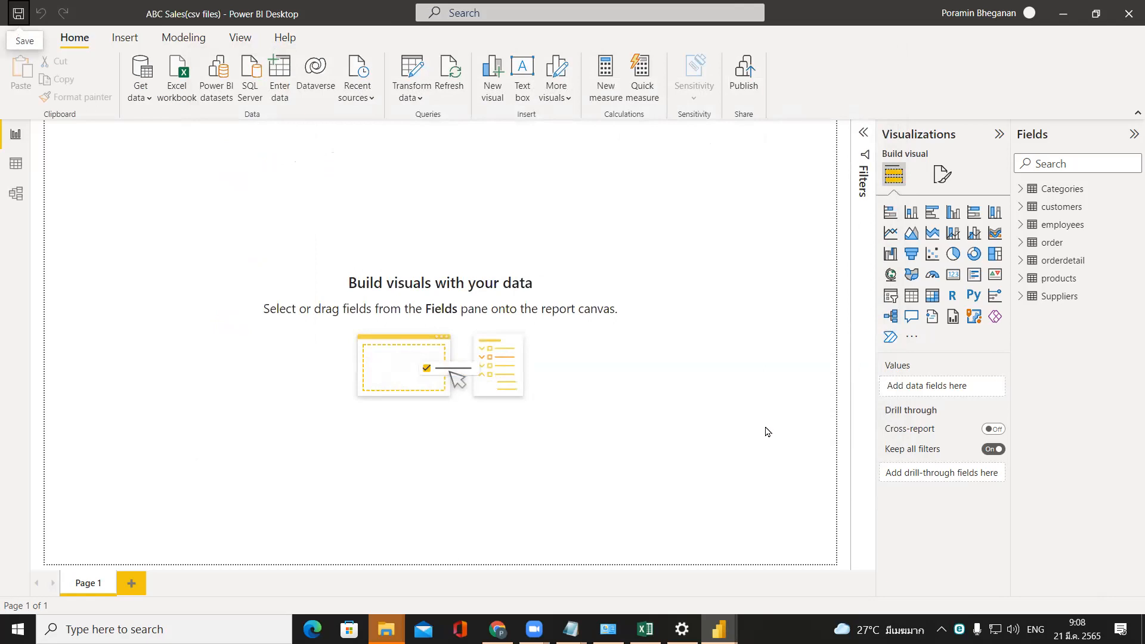
Close both open Power BI reports, saving the changes to ABC Sales Report_090322, and close the order (1) file in Notepad.
click(1127, 12)
click(719, 630)
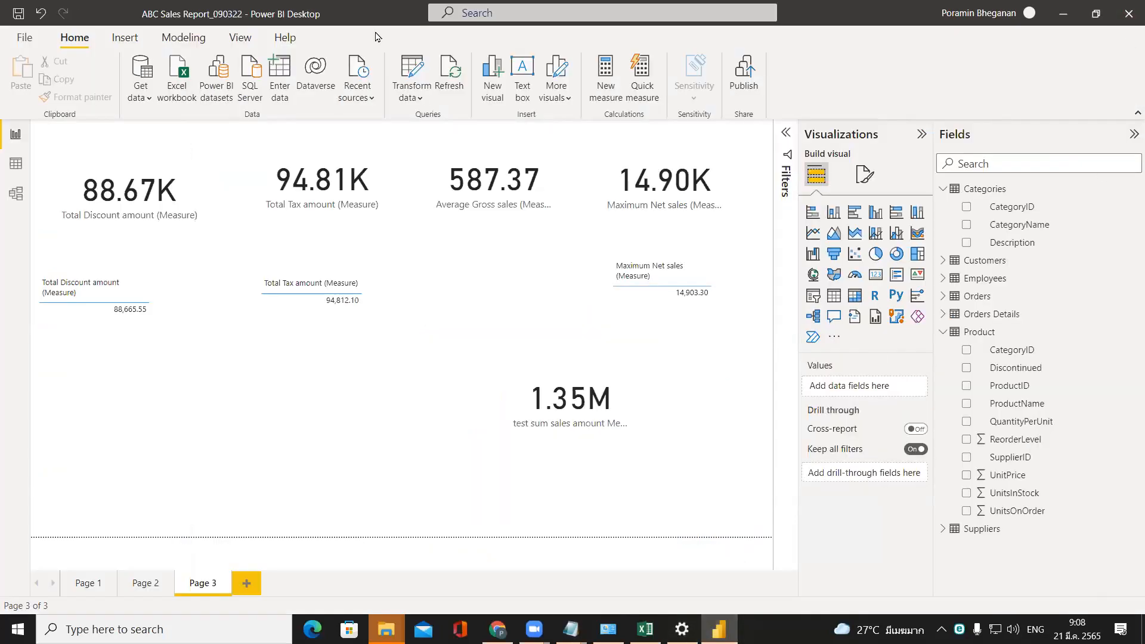
click(1128, 8)
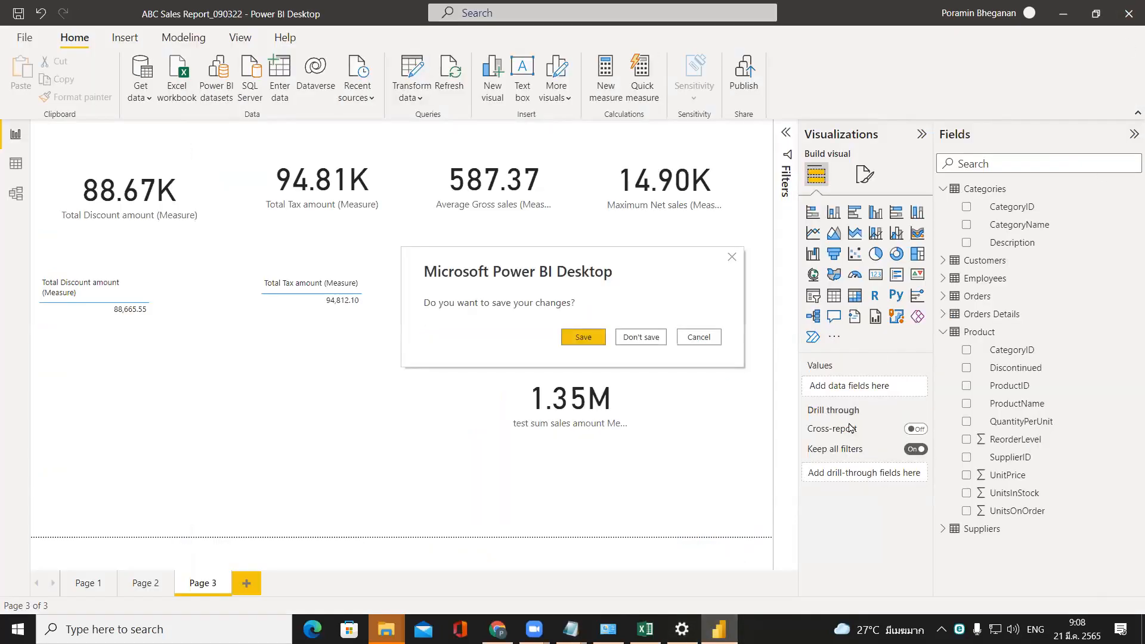
click(583, 336)
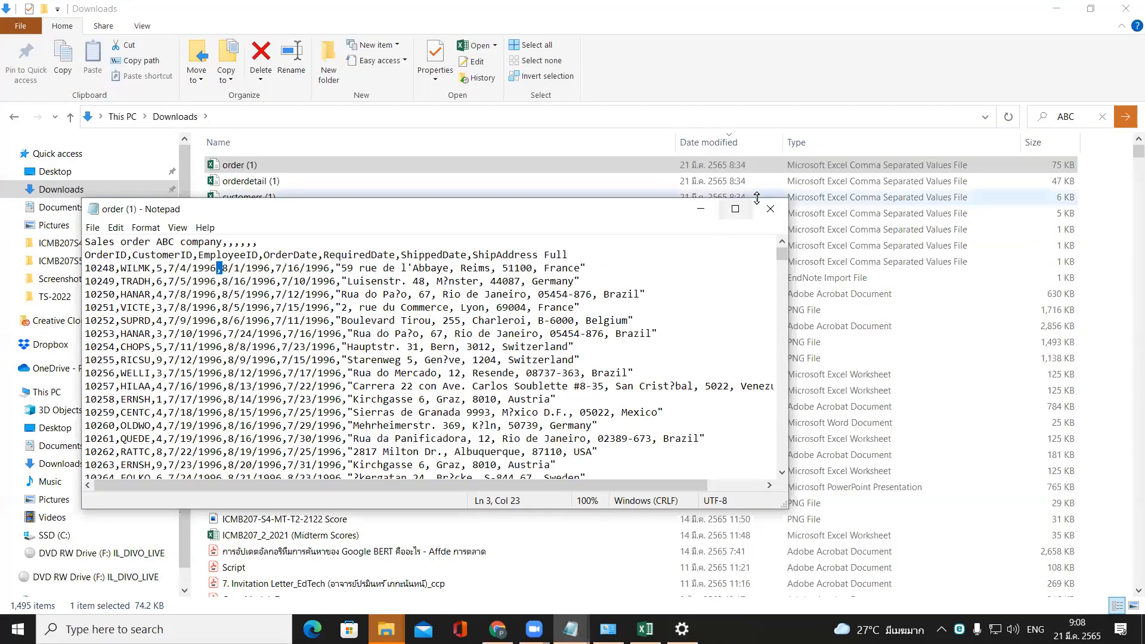
click(769, 208)
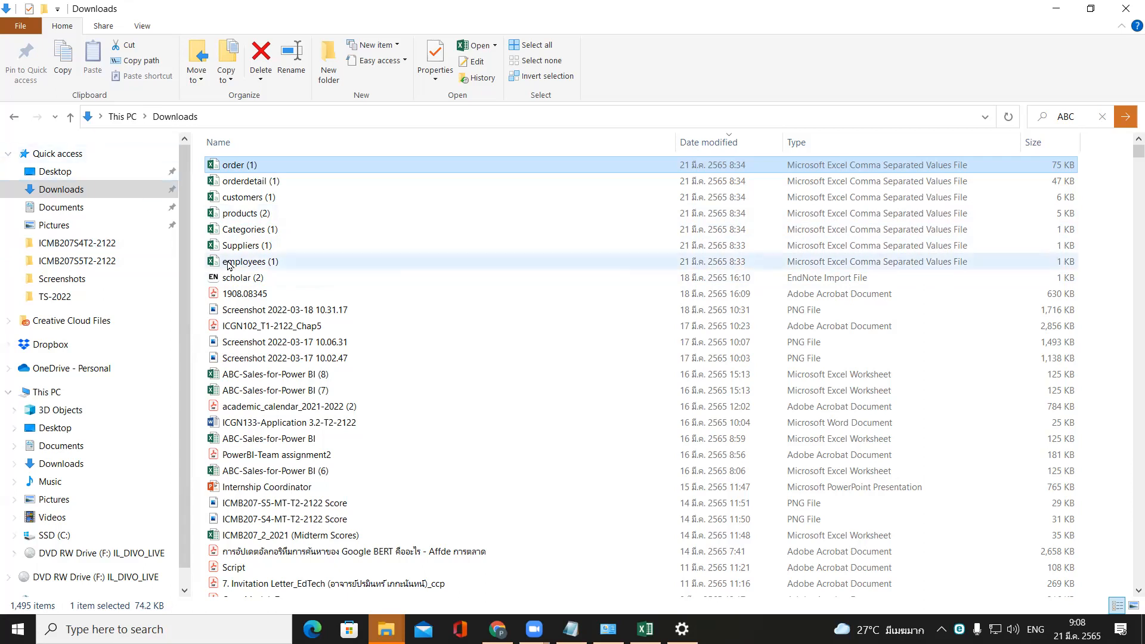
Copy the seven sales CSV files from Downloads and create a folder named "ABC csv files" in ICMB207S4T2-2122.
shift+click(265, 262)
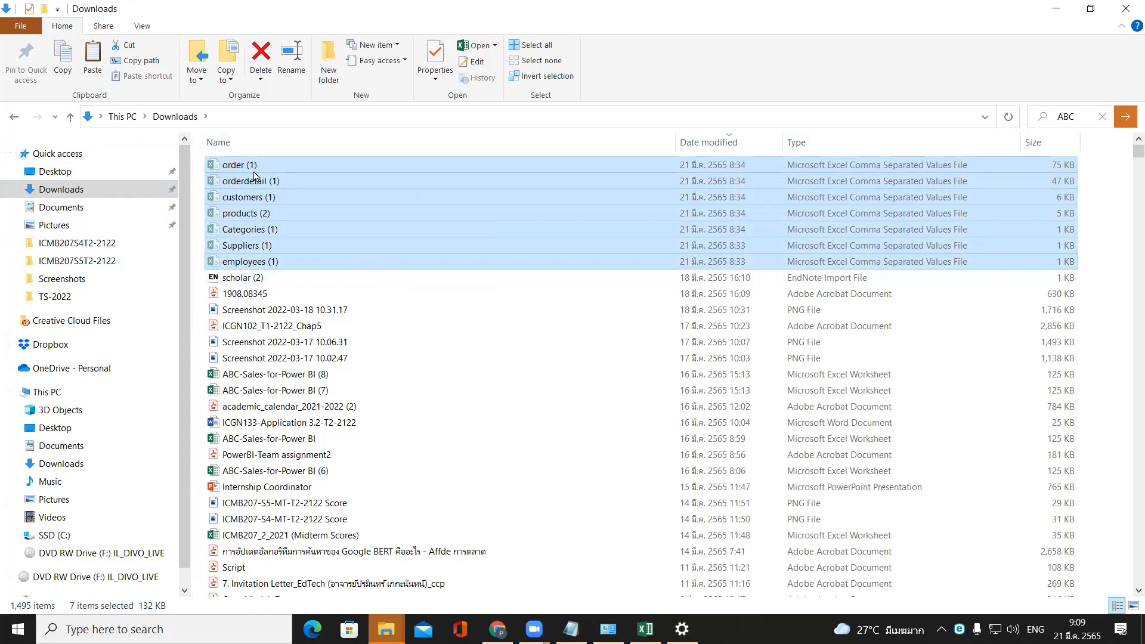
click(86, 244)
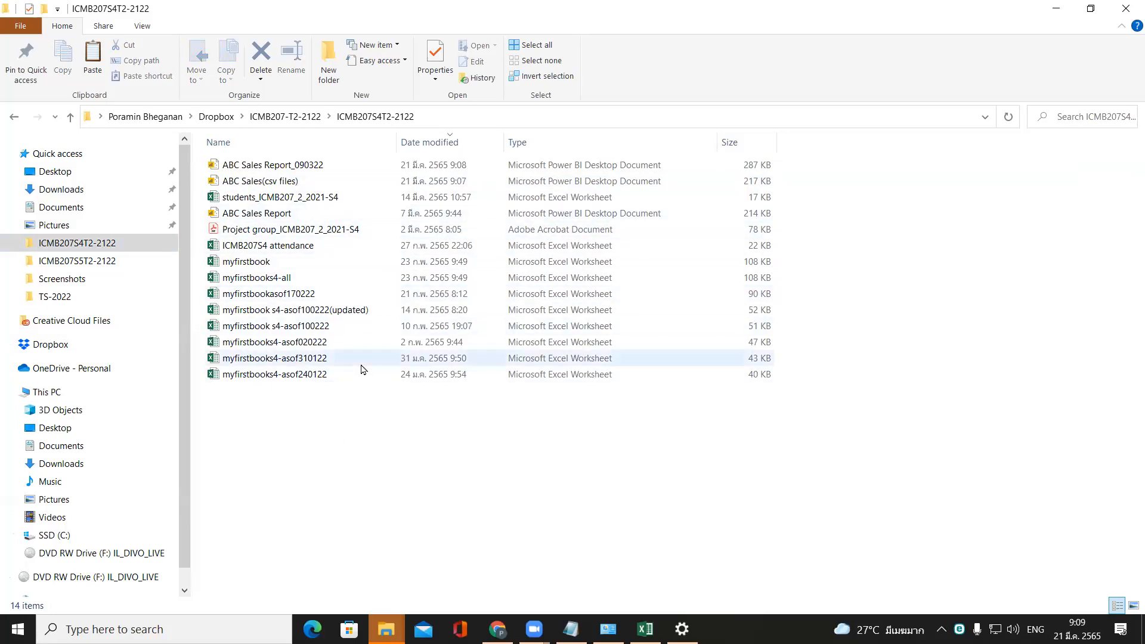
right_click(376, 442)
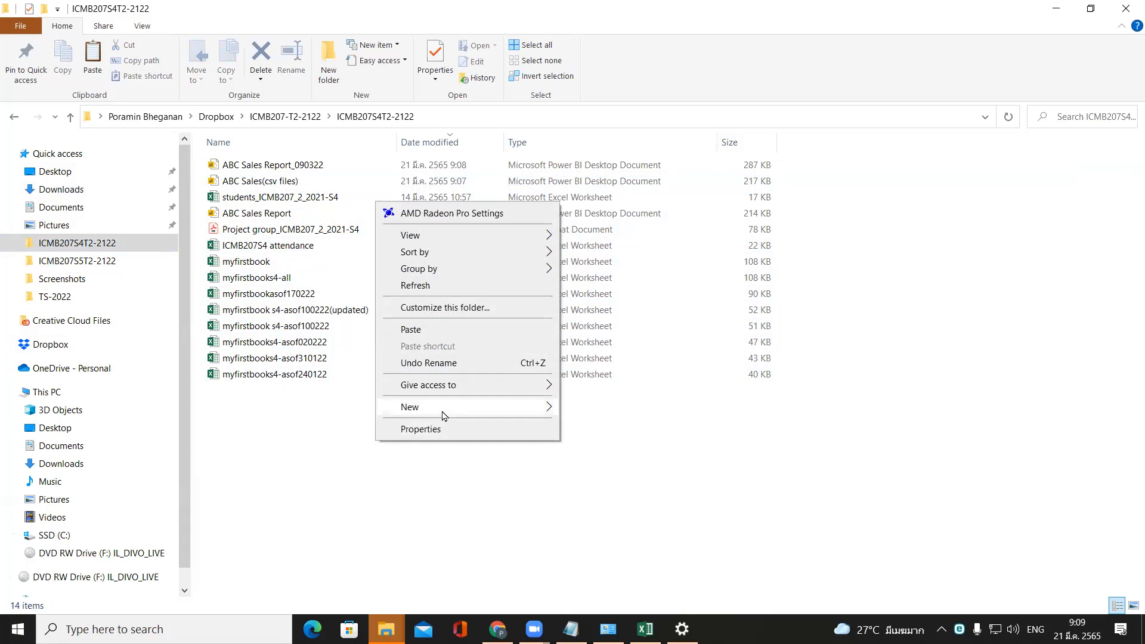
mouse_move(445, 414)
click(583, 410)
text(ABC csv files)
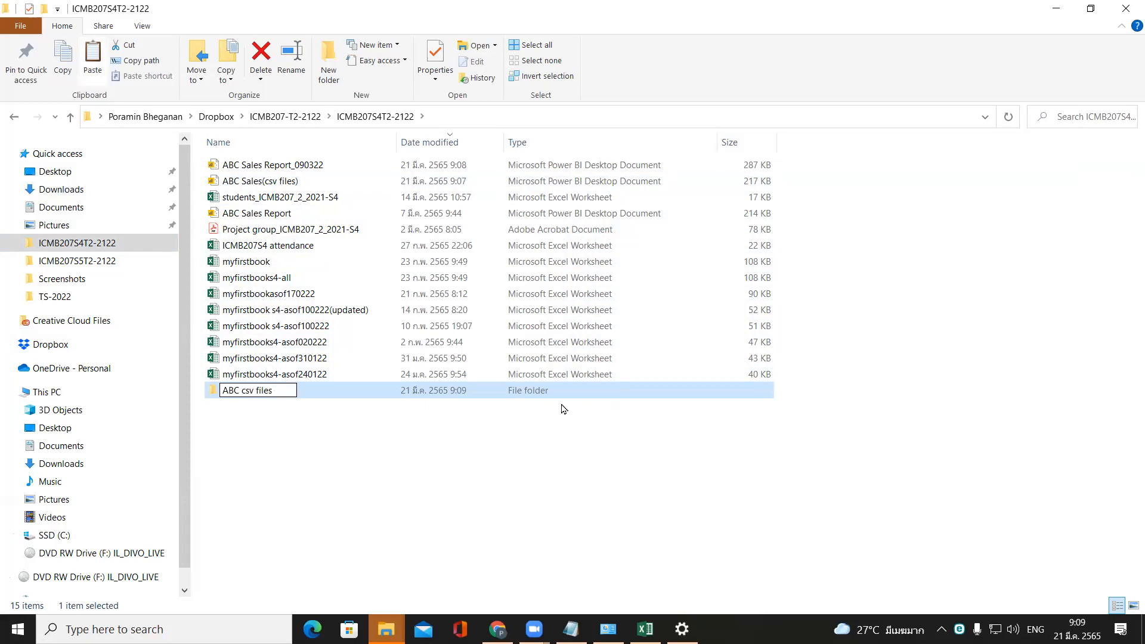
key(Return)
key(Return)
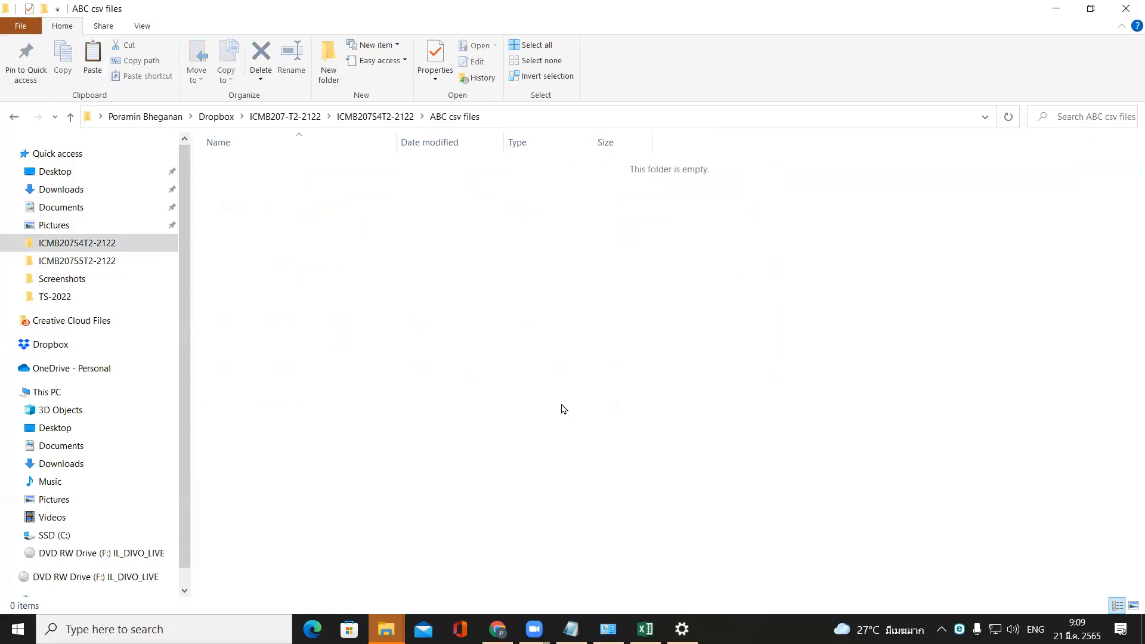
Paste the seven CSV files into the ABC csv files folder and return to the ICMB207S4T2-2122 folder.
key(ctrl+v)
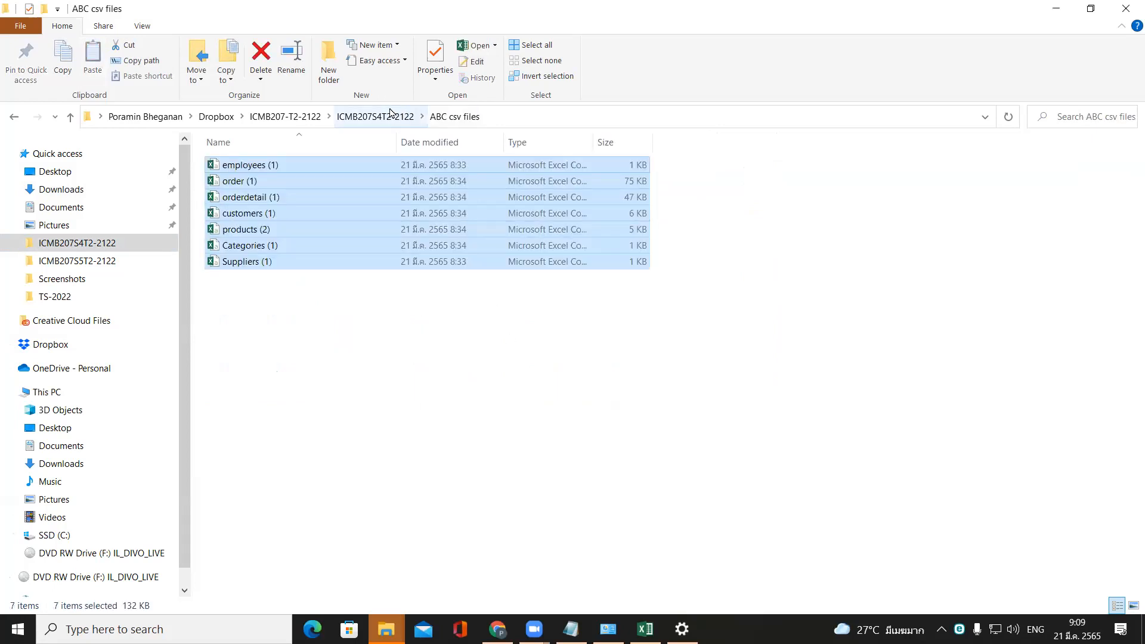
click(392, 115)
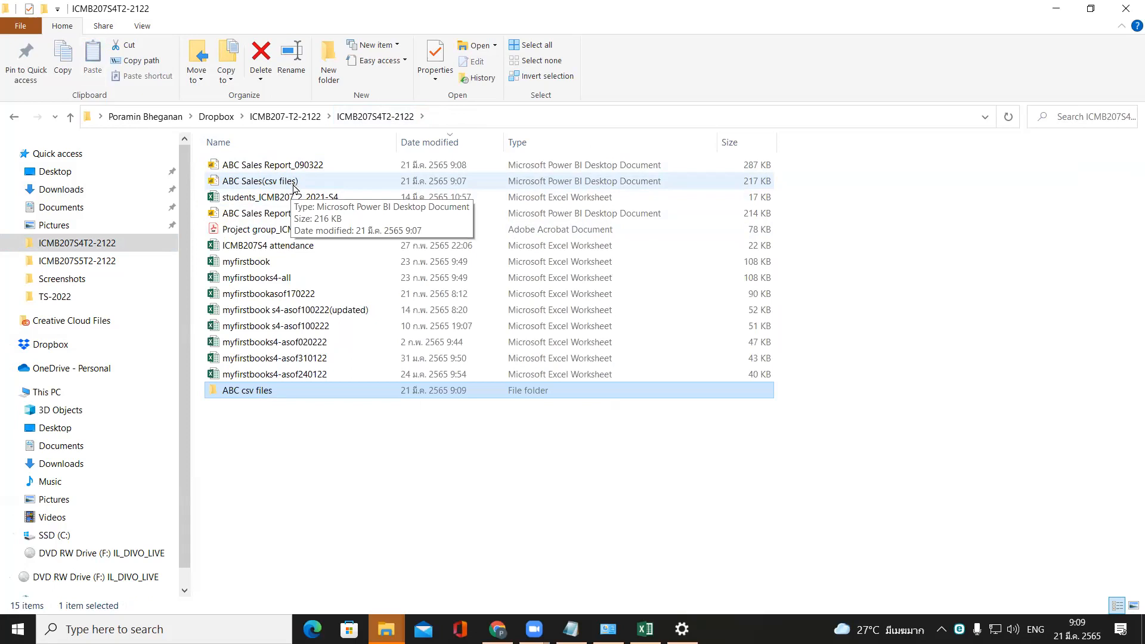
Check the contents of the ABC csv files folder and open the ABC Sales(csv files) report from ICMB207S4T2-2122.
click(294, 182)
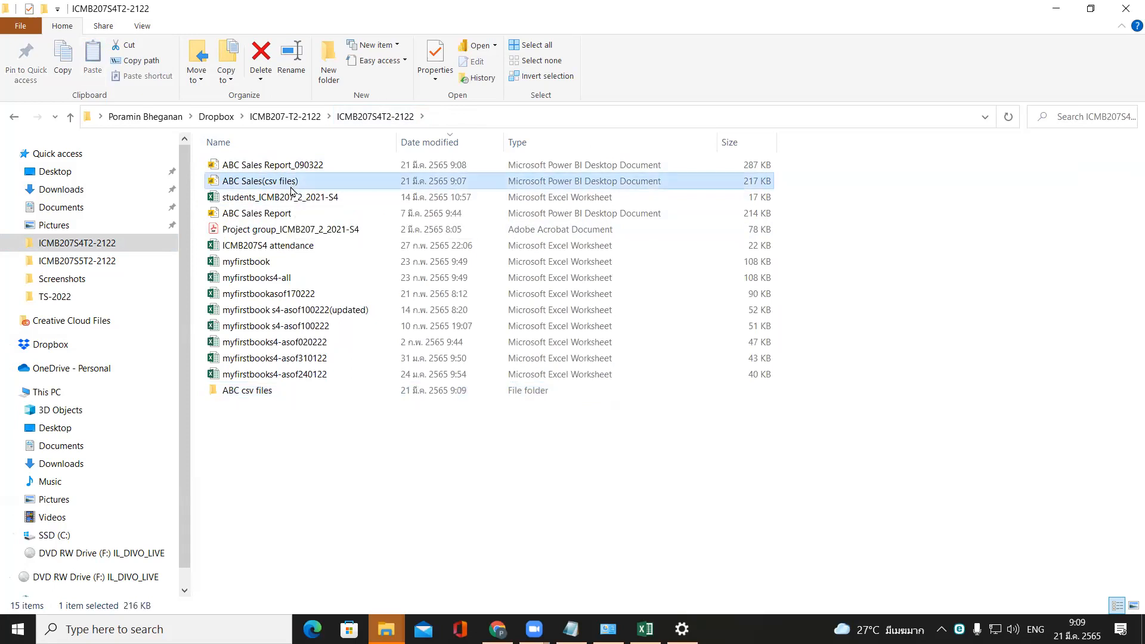
double_click(275, 391)
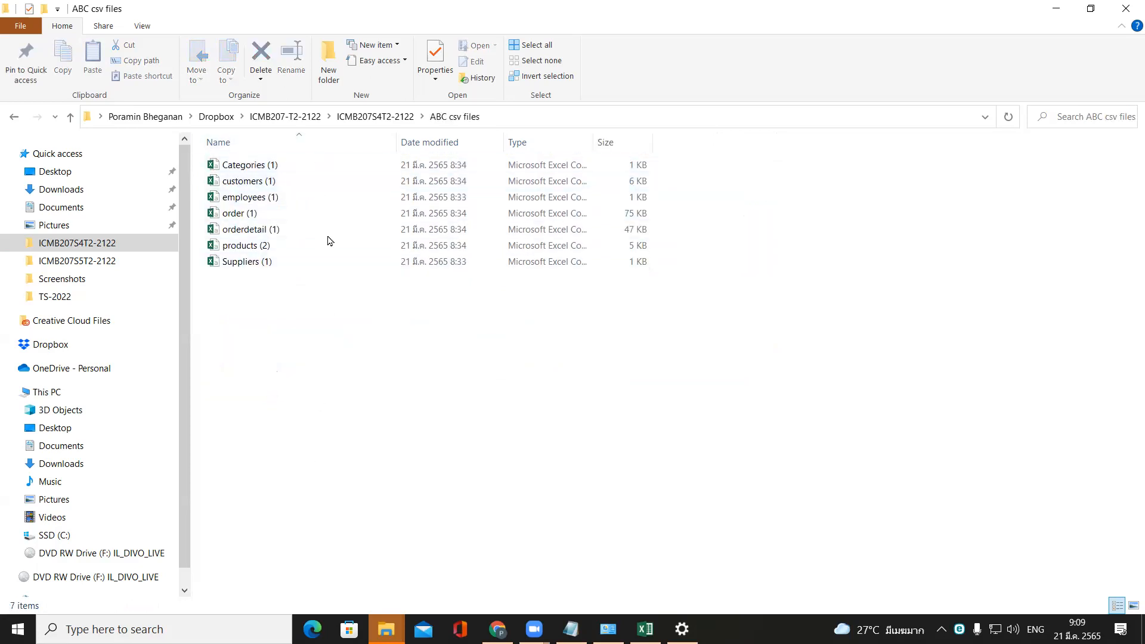
click(389, 119)
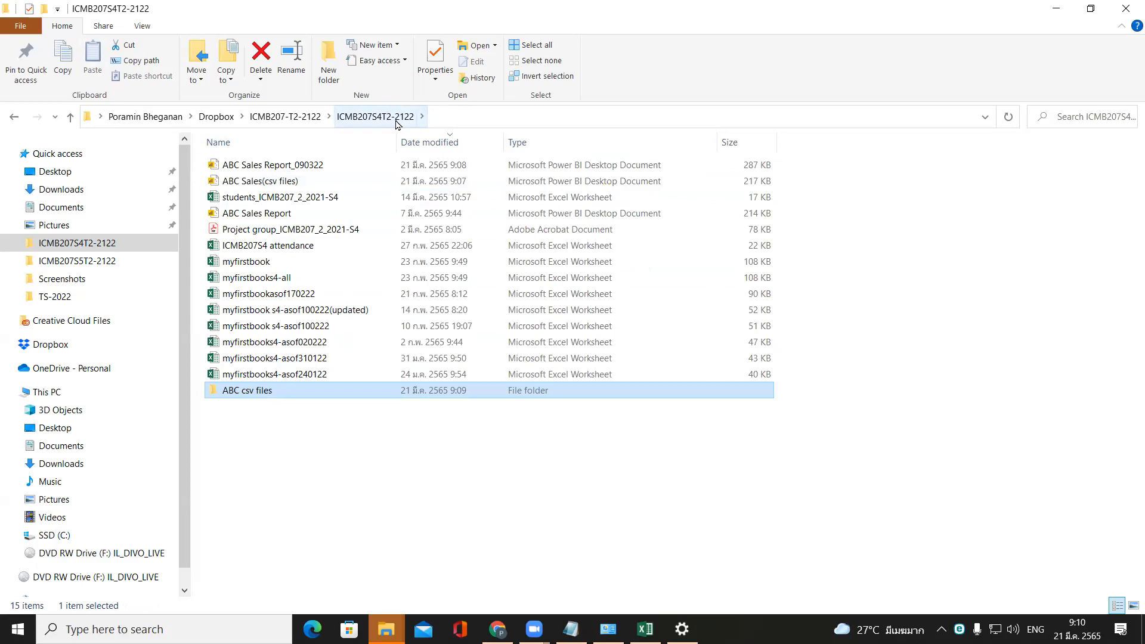
click(322, 182)
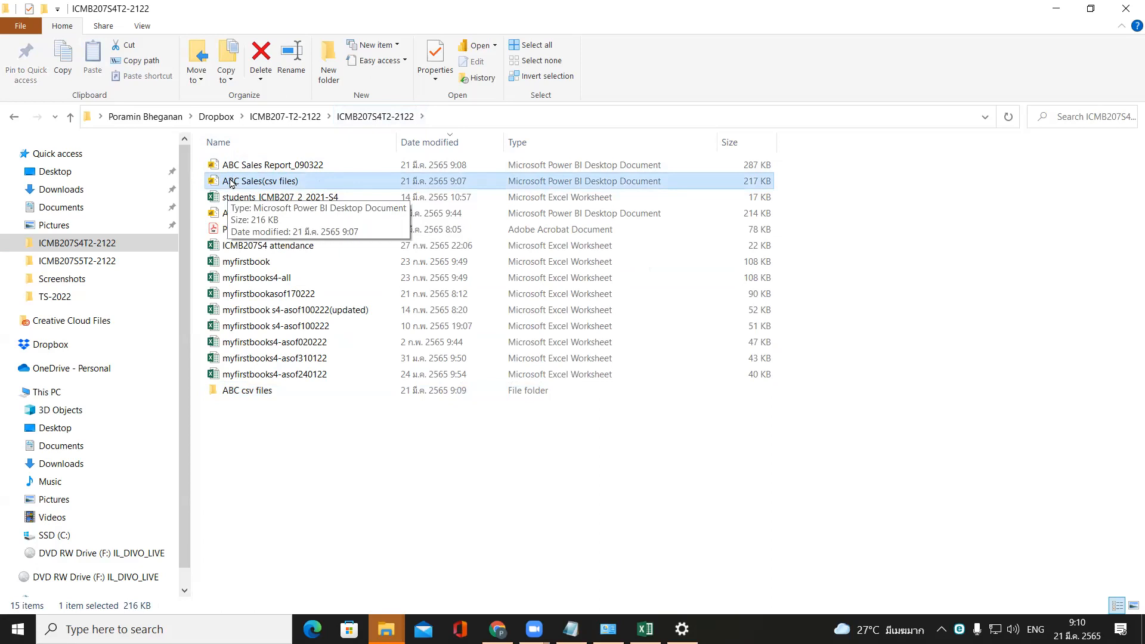
double_click(230, 182)
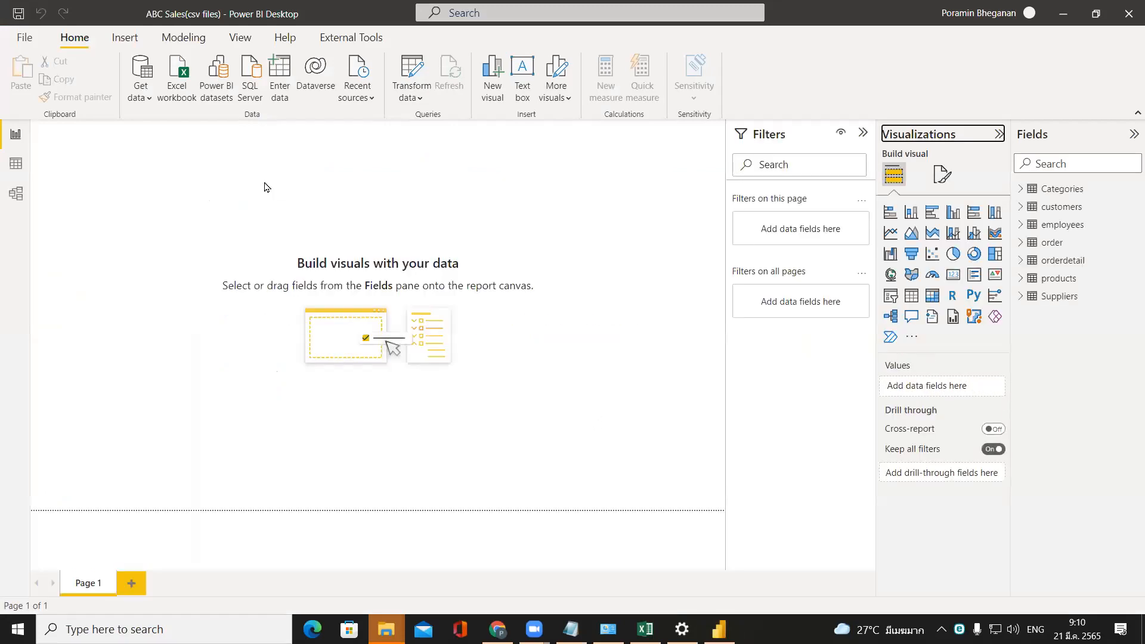
Review the customers, employees, order, orderdetail and Suppliers tables in the data view.
click(16, 164)
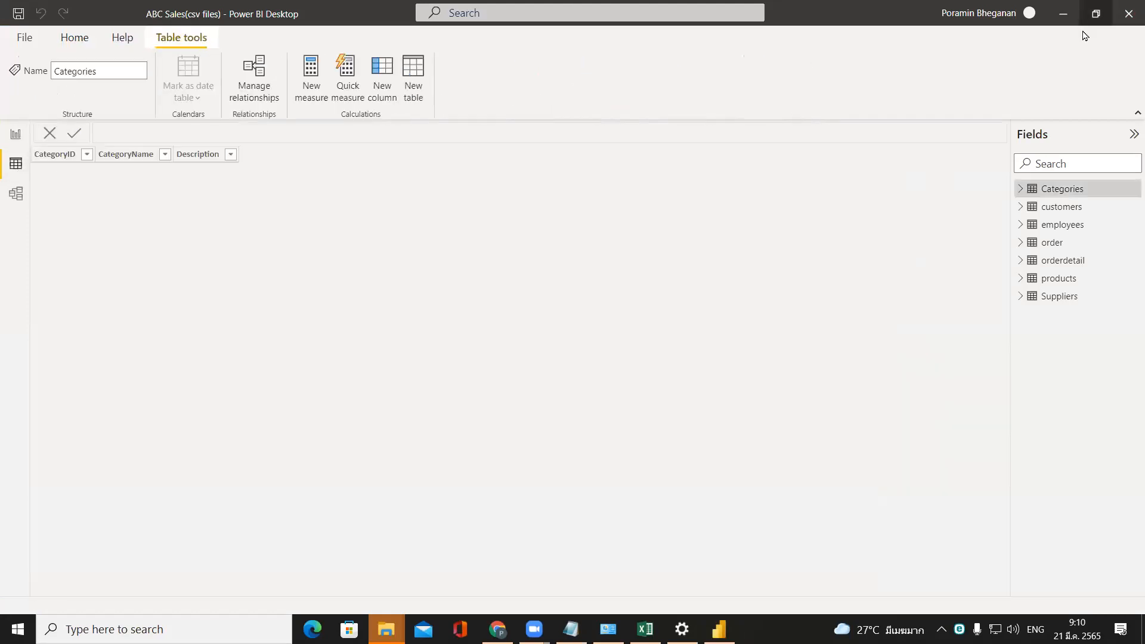
click(1041, 207)
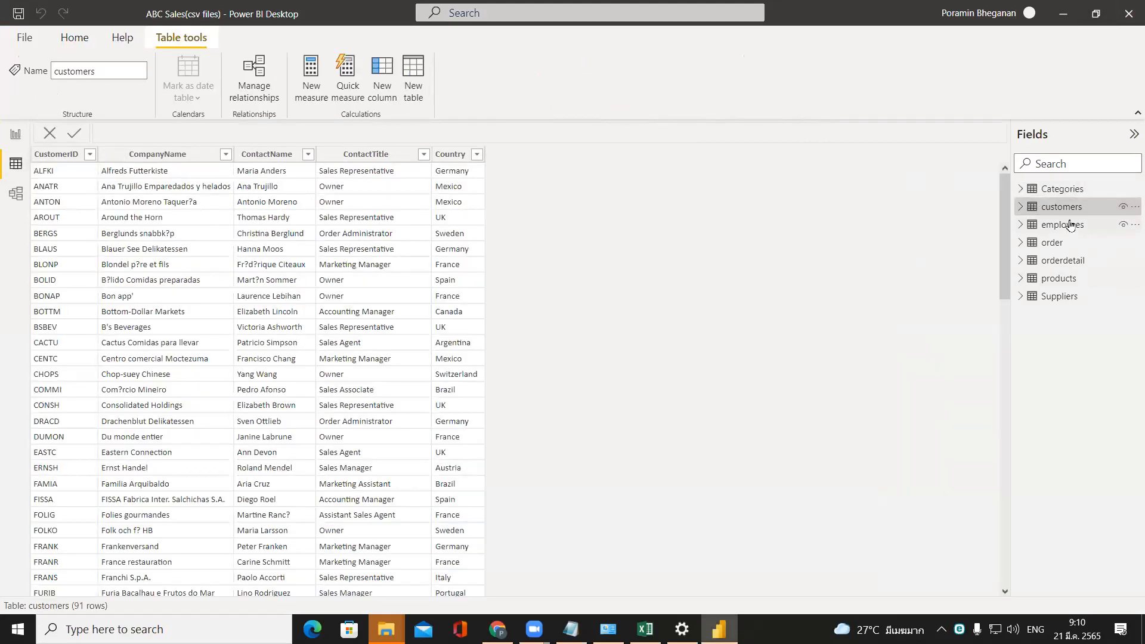
click(1071, 225)
click(1071, 243)
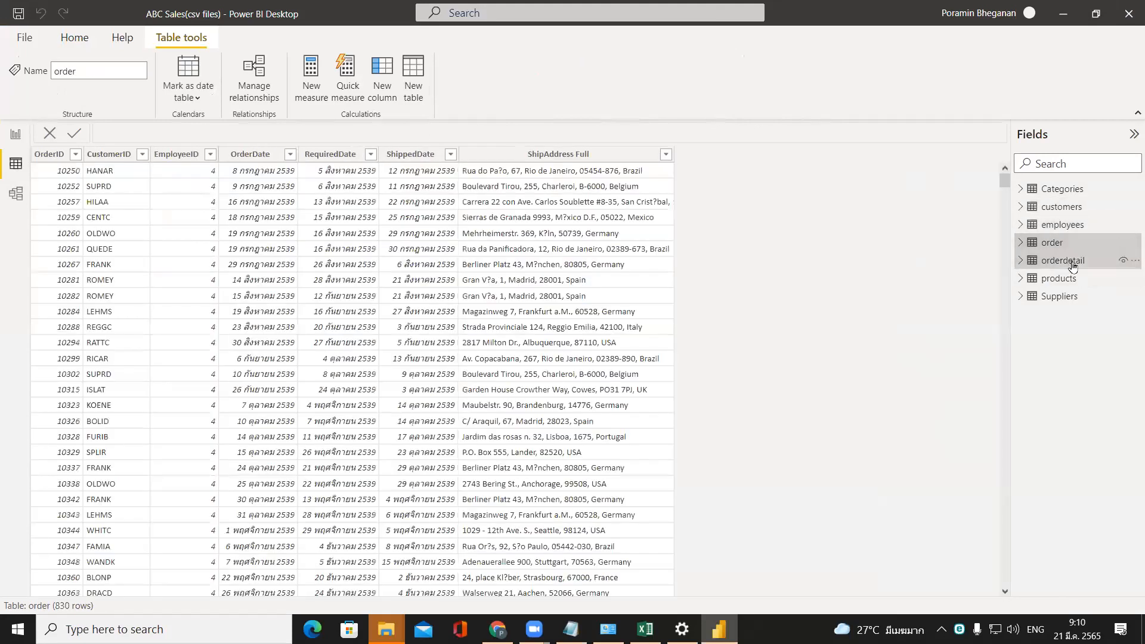
click(1072, 262)
click(1072, 296)
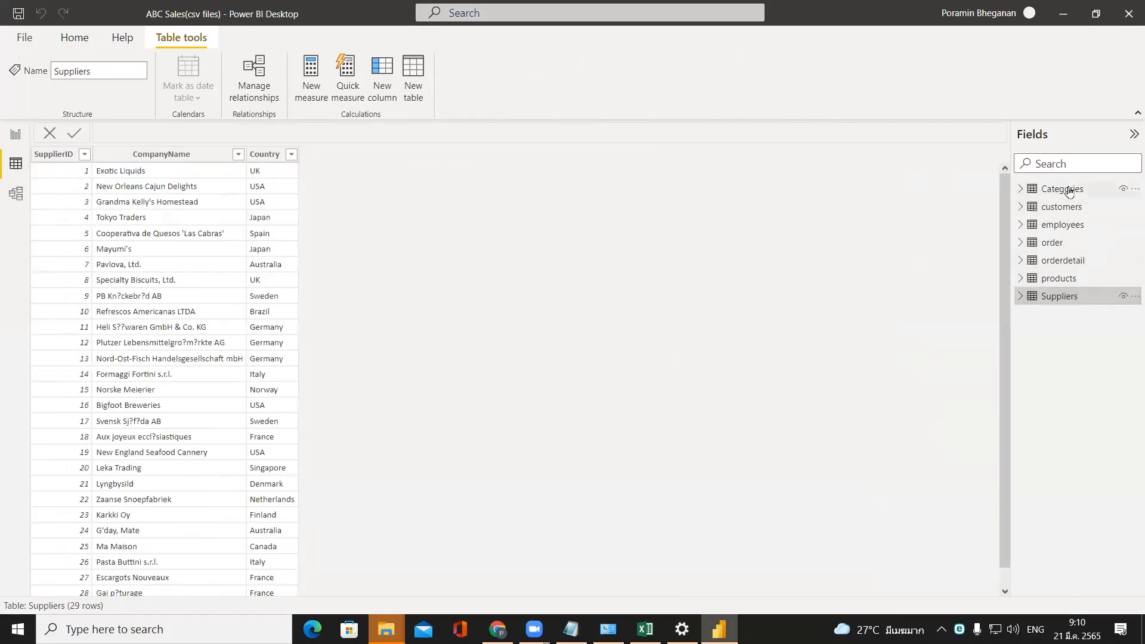
Show the order table's data and open the Power Query Editor.
click(1072, 242)
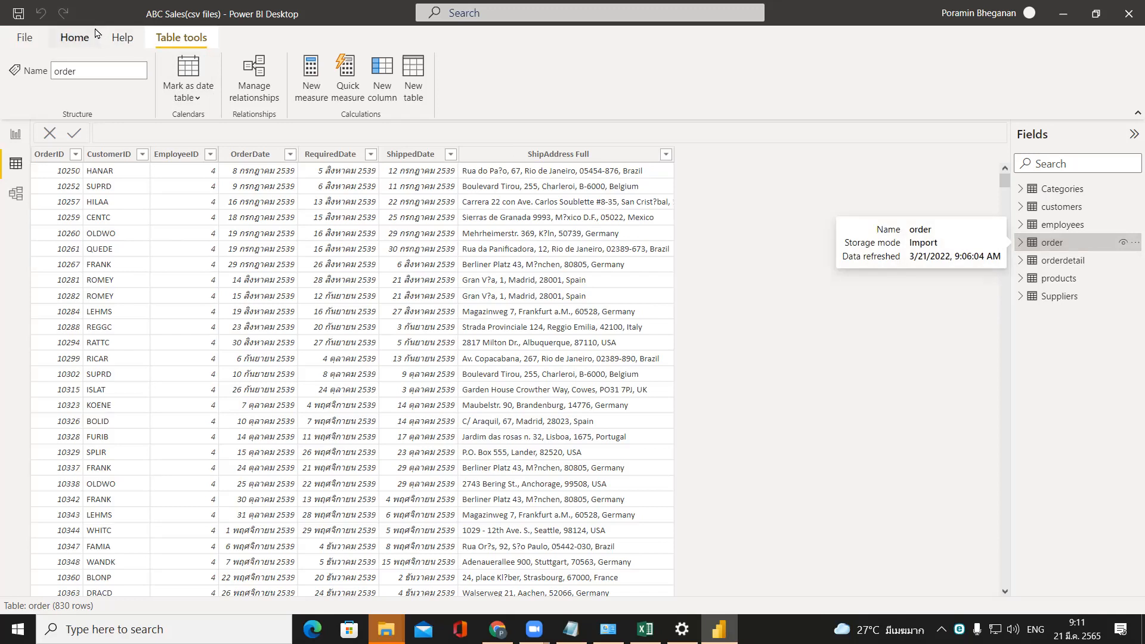
click(81, 47)
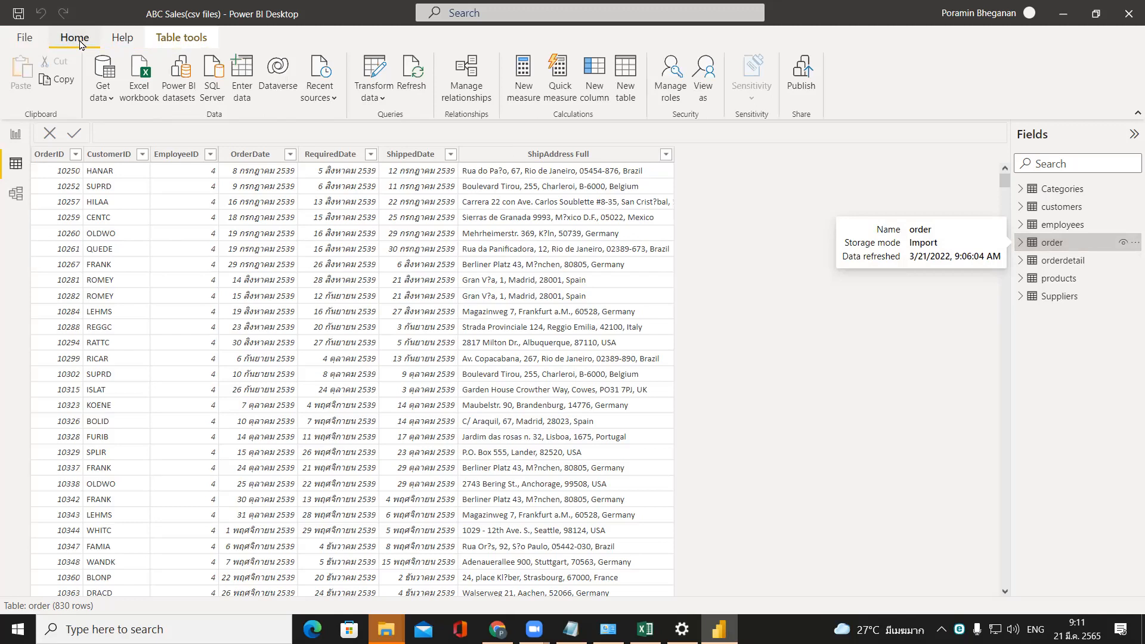
click(372, 69)
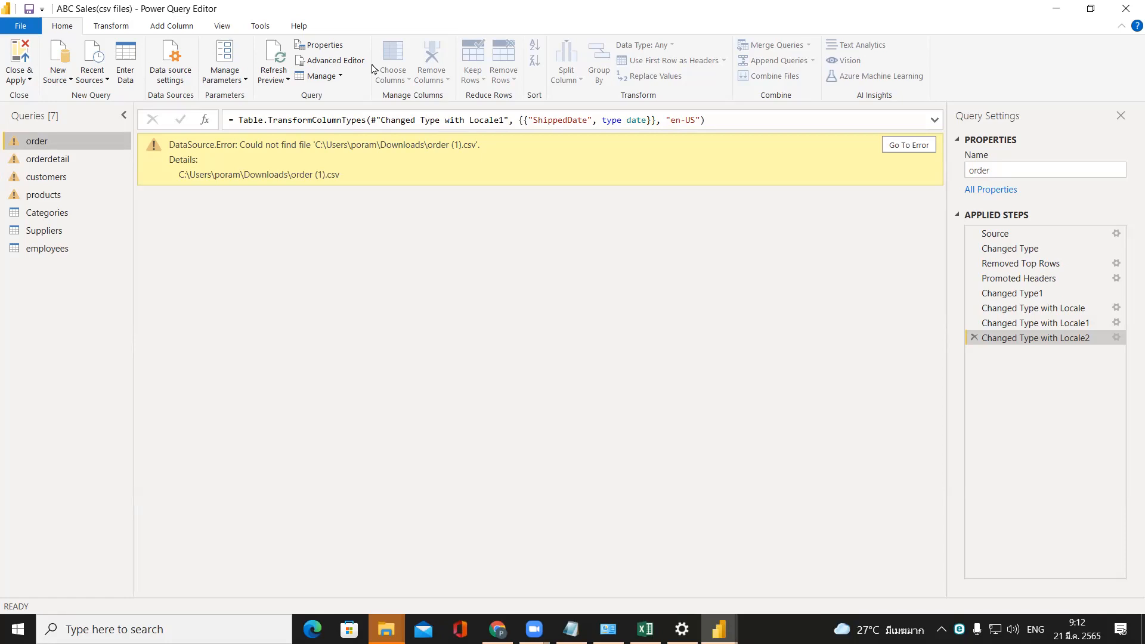
Look through Downloads and the ABC csv files folder in File Explorer for the source CSV files, and return to the Power Query Editor.
click(349, 629)
click(387, 629)
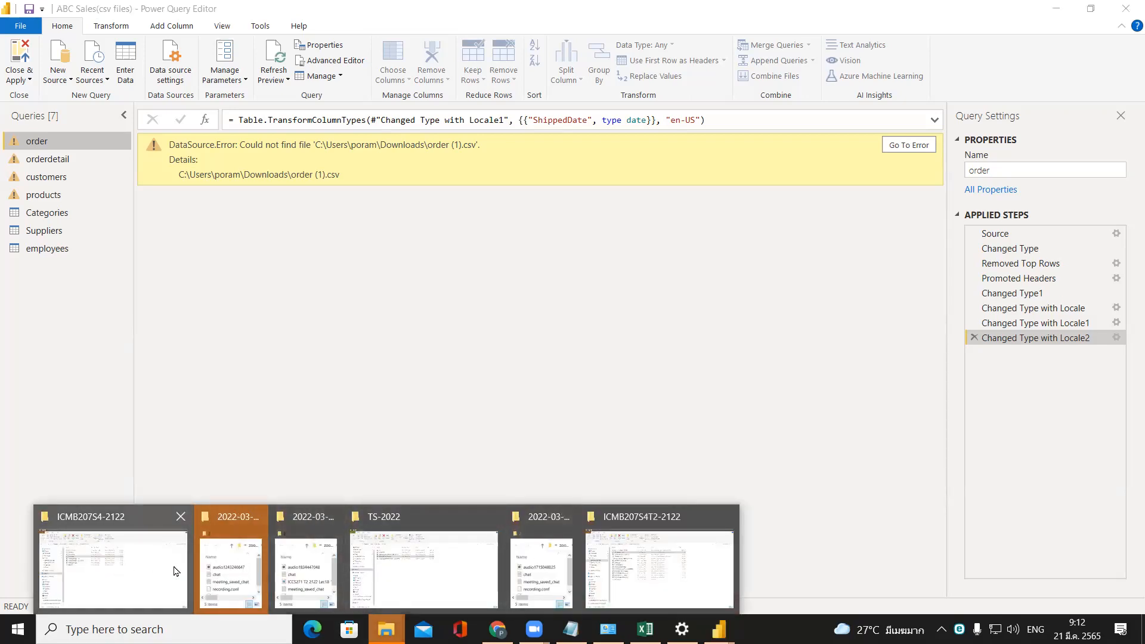
click(235, 569)
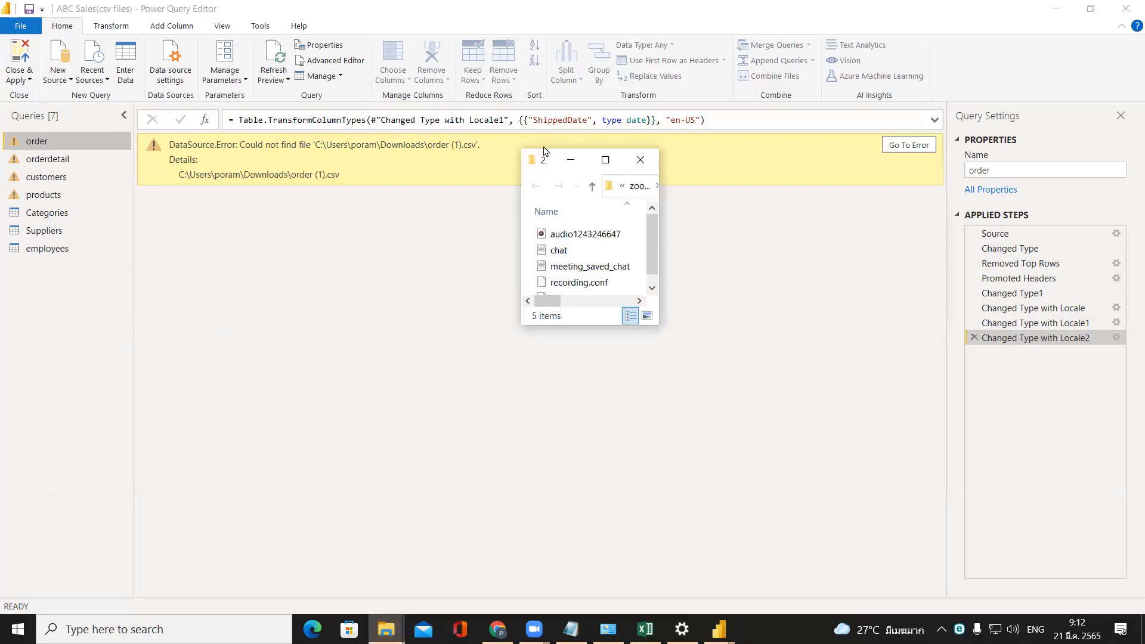
click(604, 156)
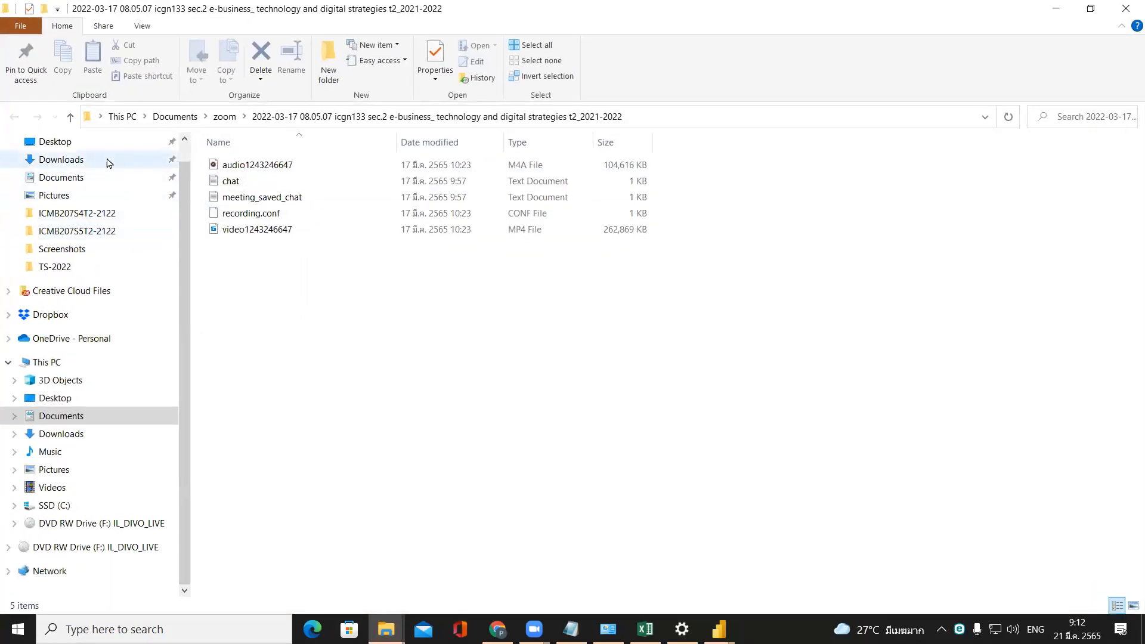
click(119, 160)
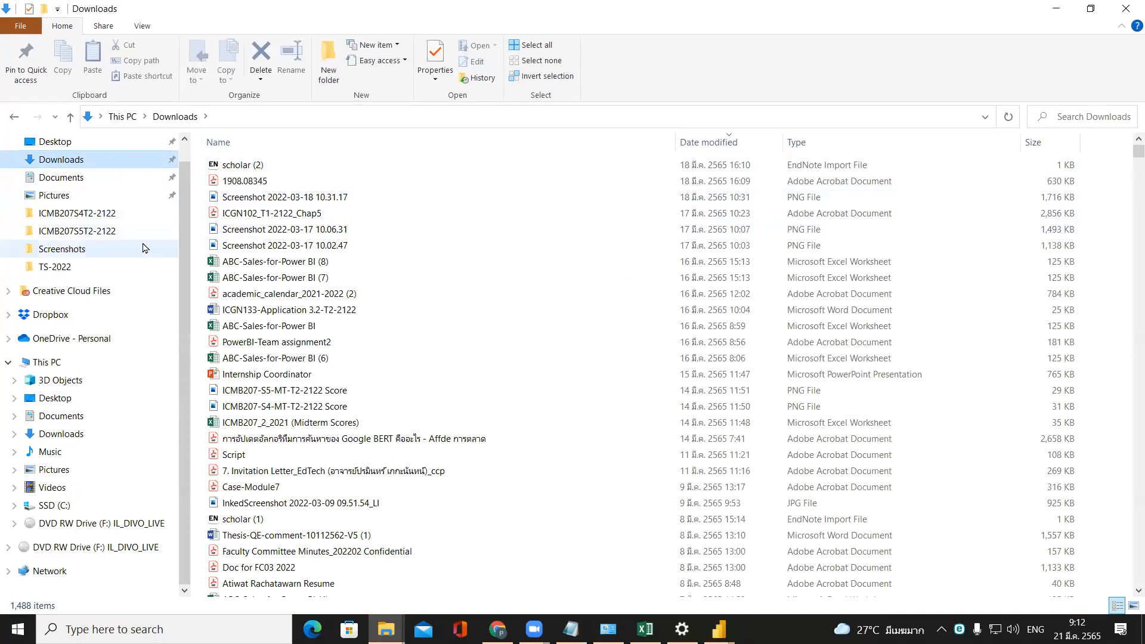
click(133, 214)
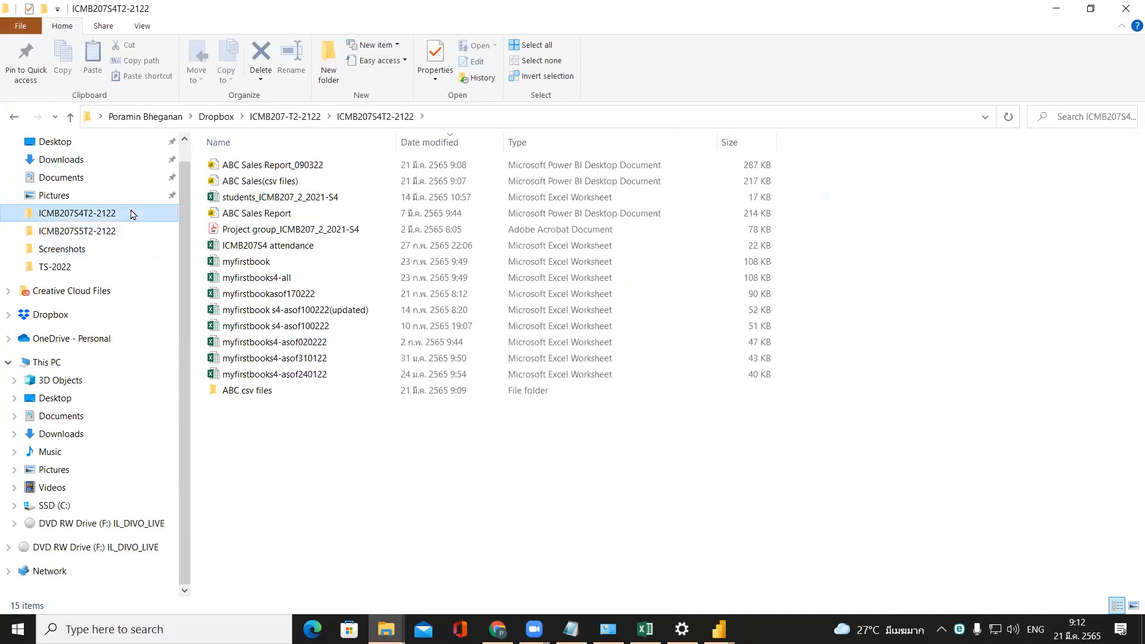
double_click(232, 397)
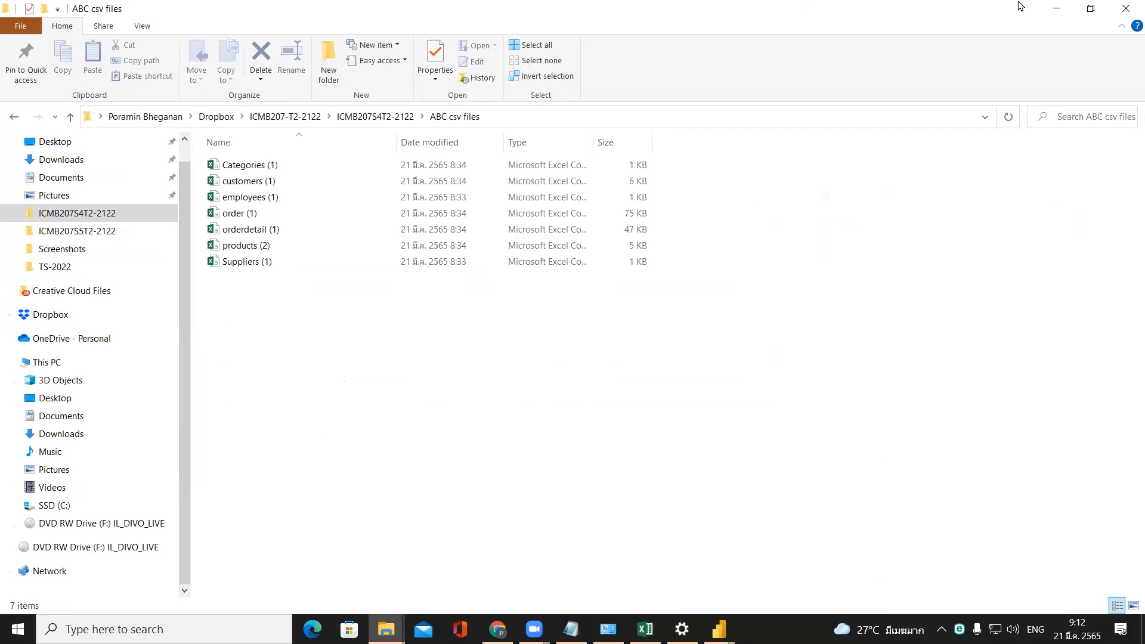
click(1056, 9)
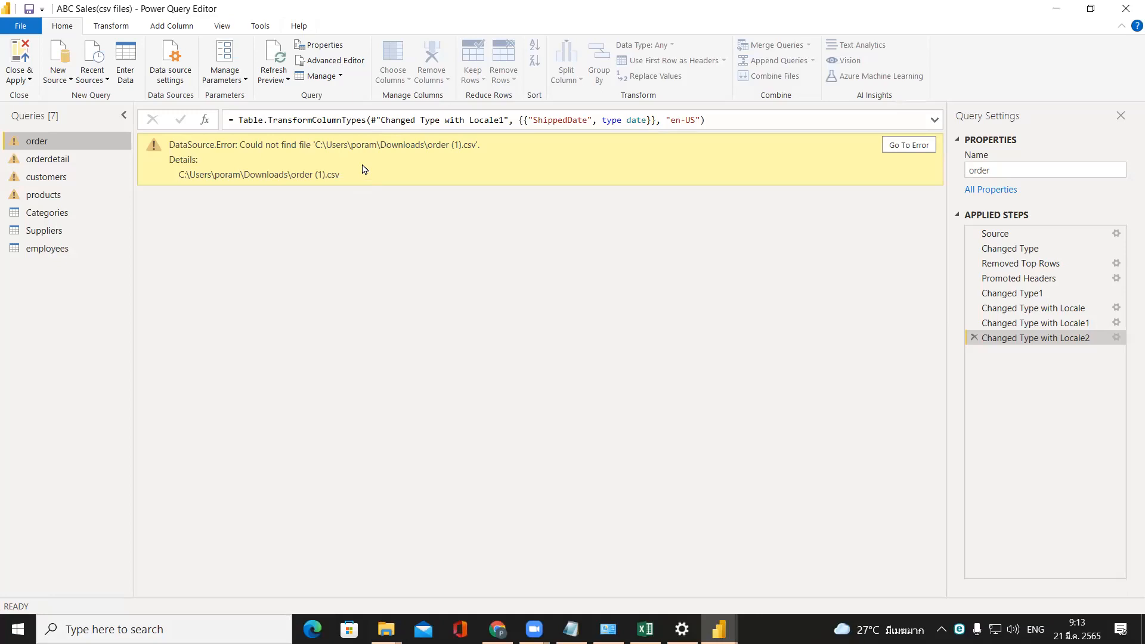
Trace the order query's data source error and select the query's Source step.
click(909, 145)
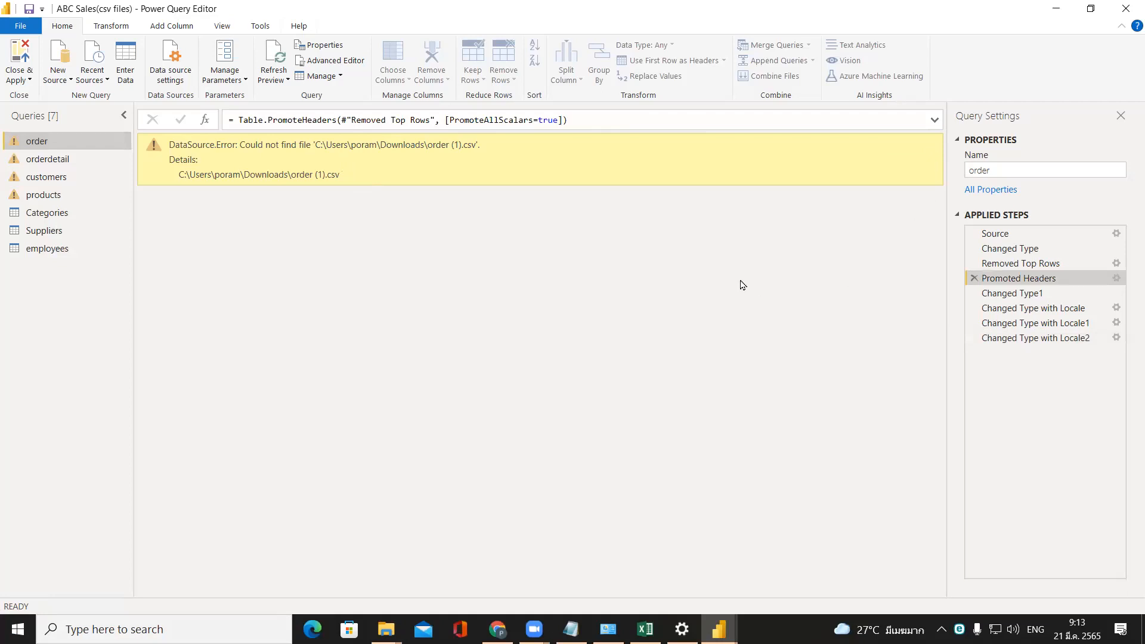
click(490, 177)
mouse_move(1027, 237)
mouse_down()
mouse_move(972, 232)
mouse_move(1024, 237)
mouse_up()
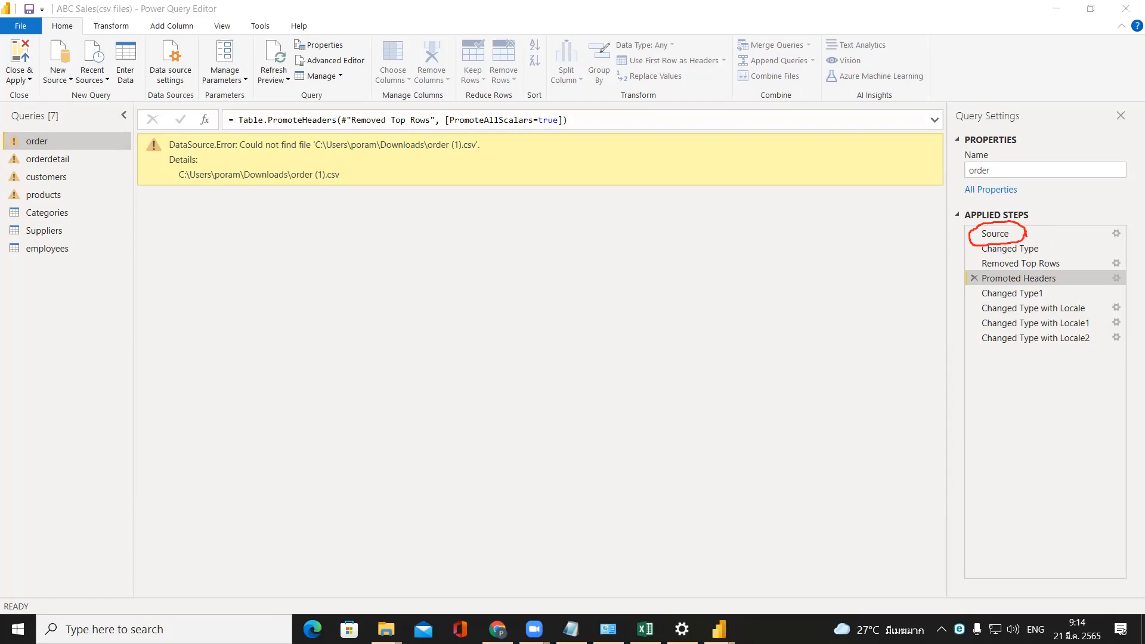
click(992, 236)
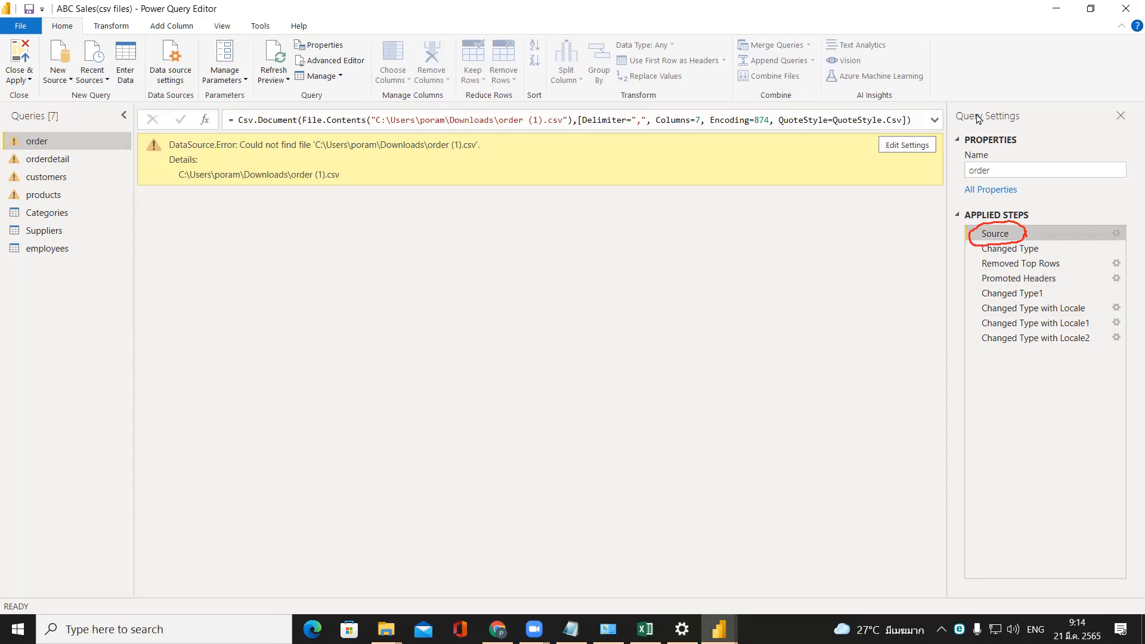
mouse_move(962, 138)
mouse_down()
mouse_move(866, 145)
mouse_move(958, 151)
mouse_move(966, 138)
mouse_up()
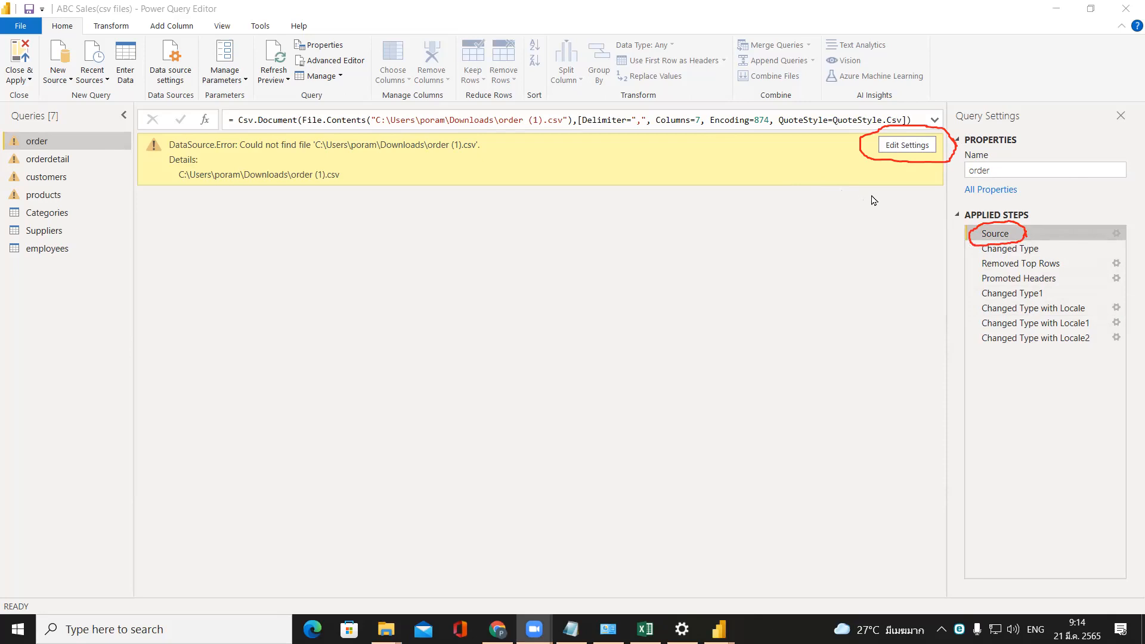
Change the order query's source file to order (1).csv in the ABC csv files folder, keeping the other CSV settings.
click(890, 154)
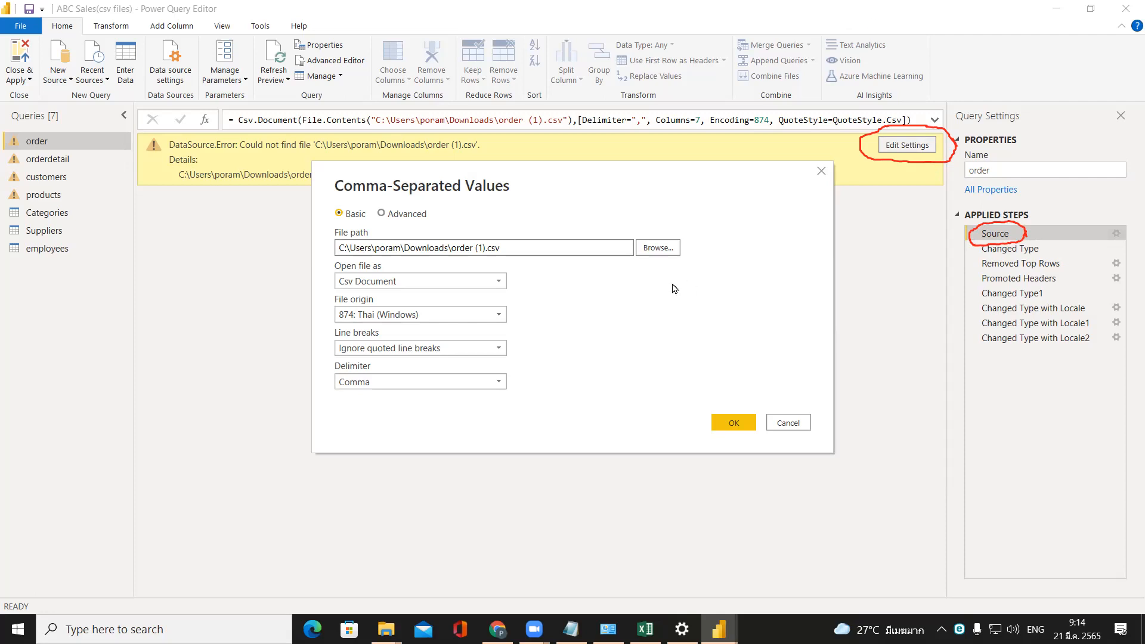
click(648, 249)
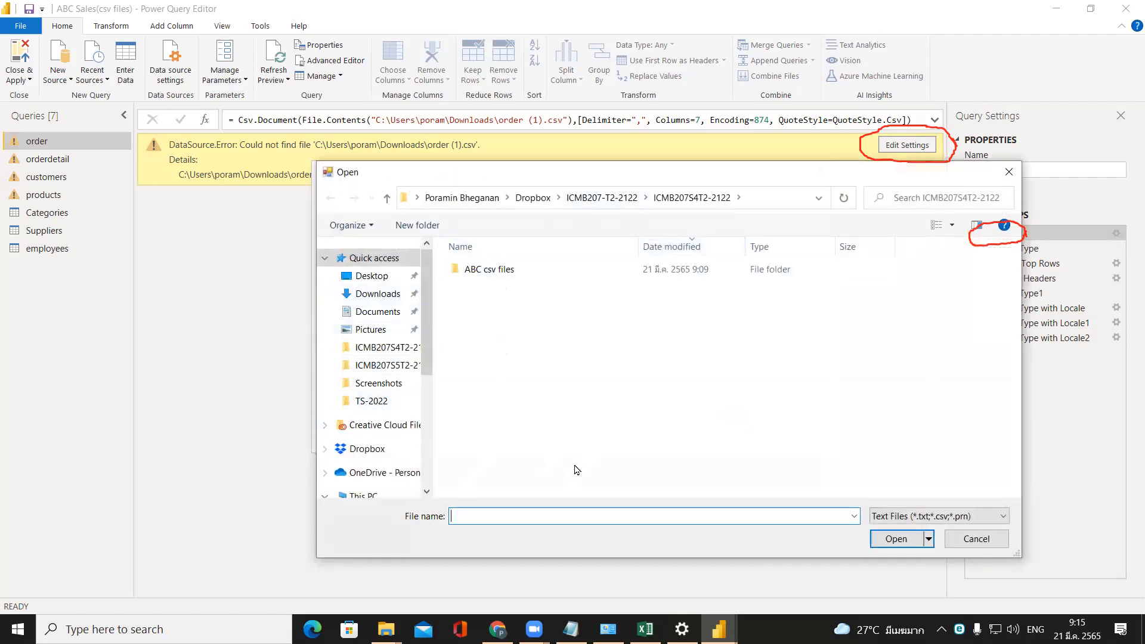
double_click(495, 269)
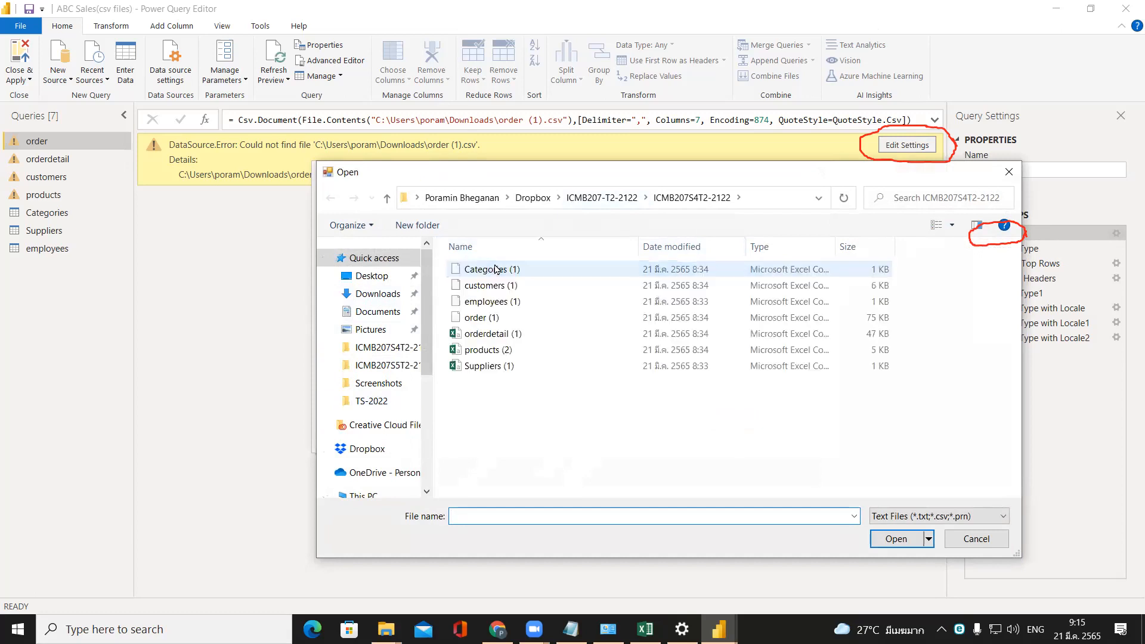
drag(468, 184, 586, 171)
click(603, 307)
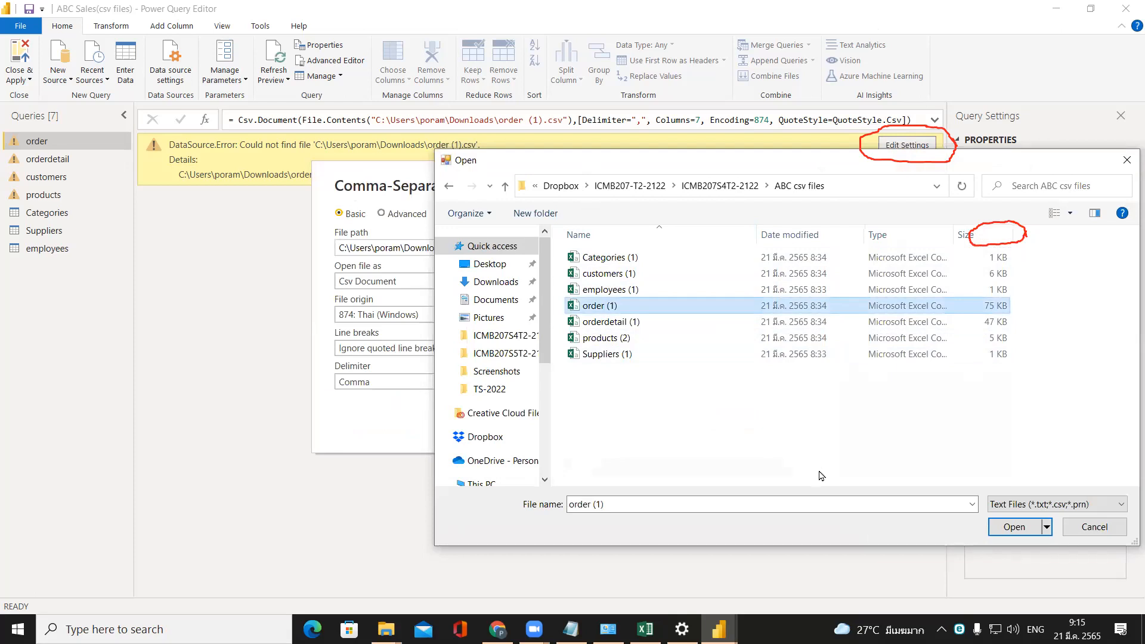
click(1013, 529)
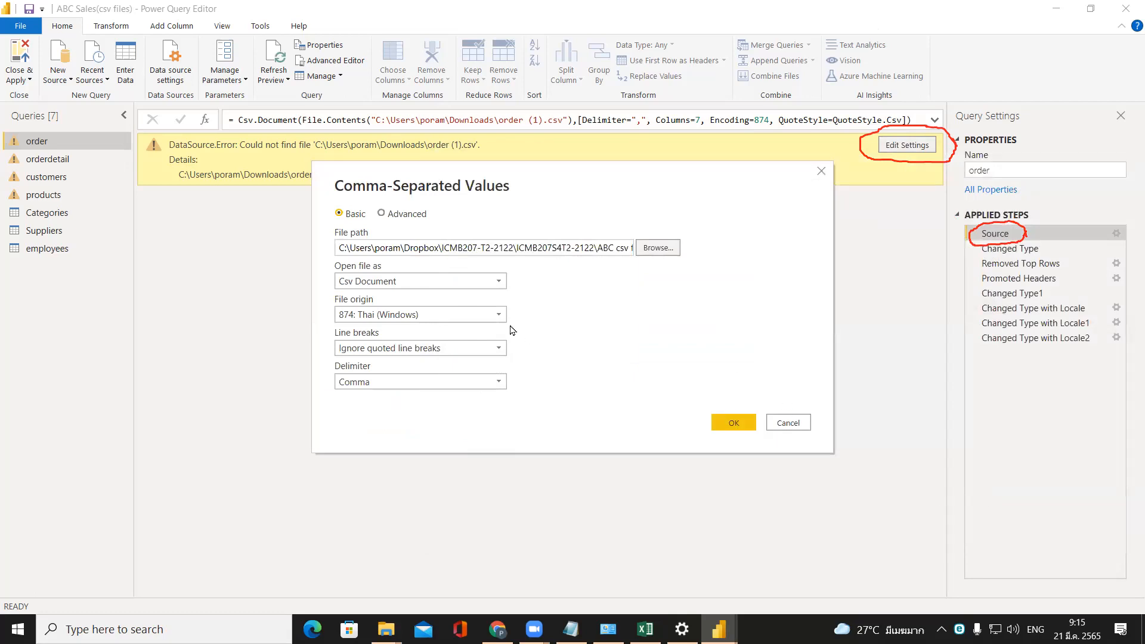
drag(494, 247, 633, 257)
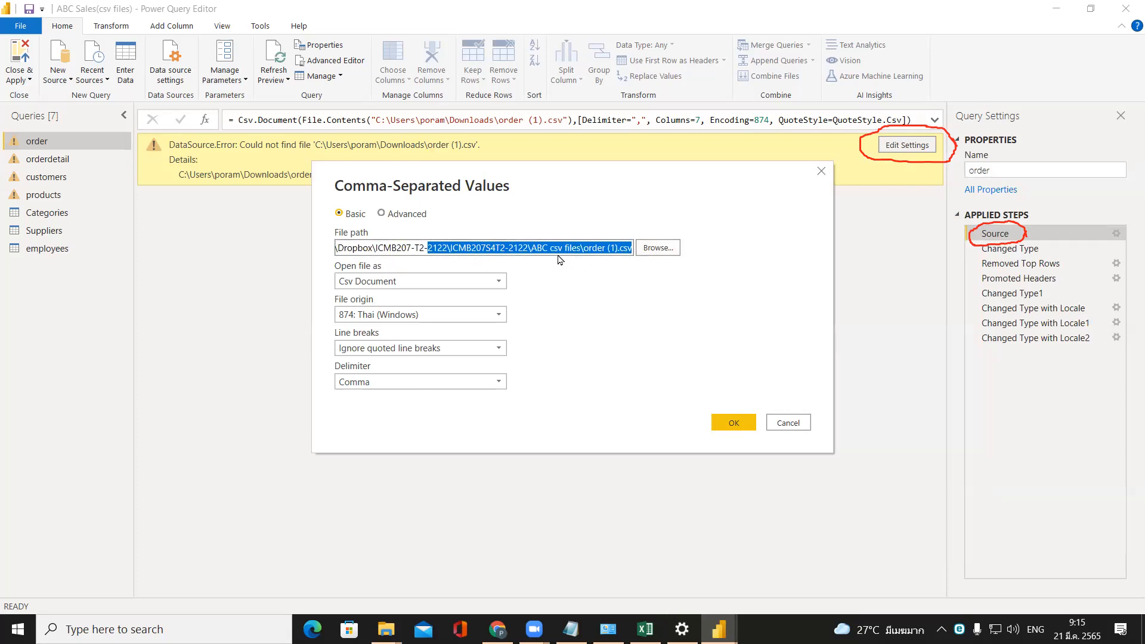
click(741, 429)
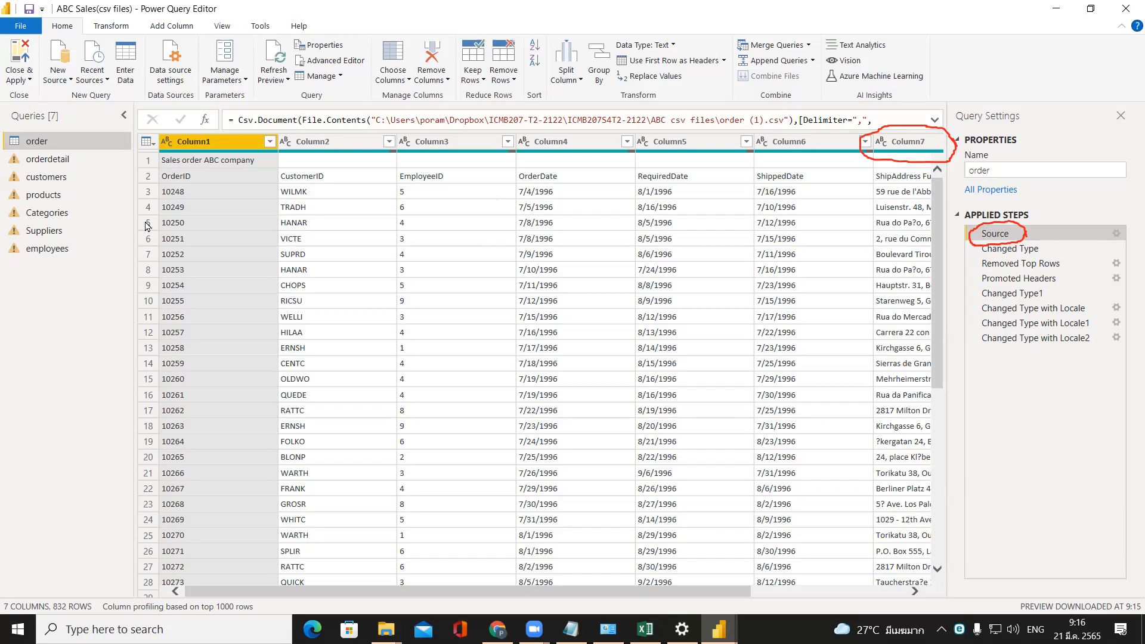
Change the orderdetail query's source file to orderdetail (1).csv in the ABC csv files folder and apply the query changes to the report.
click(85, 159)
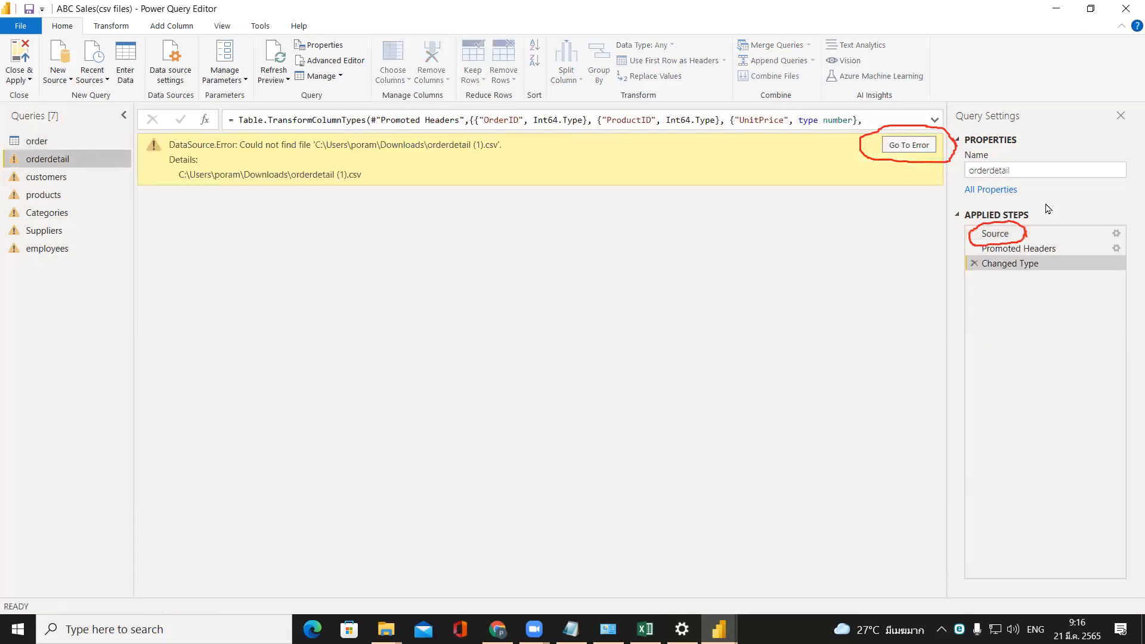
click(1008, 240)
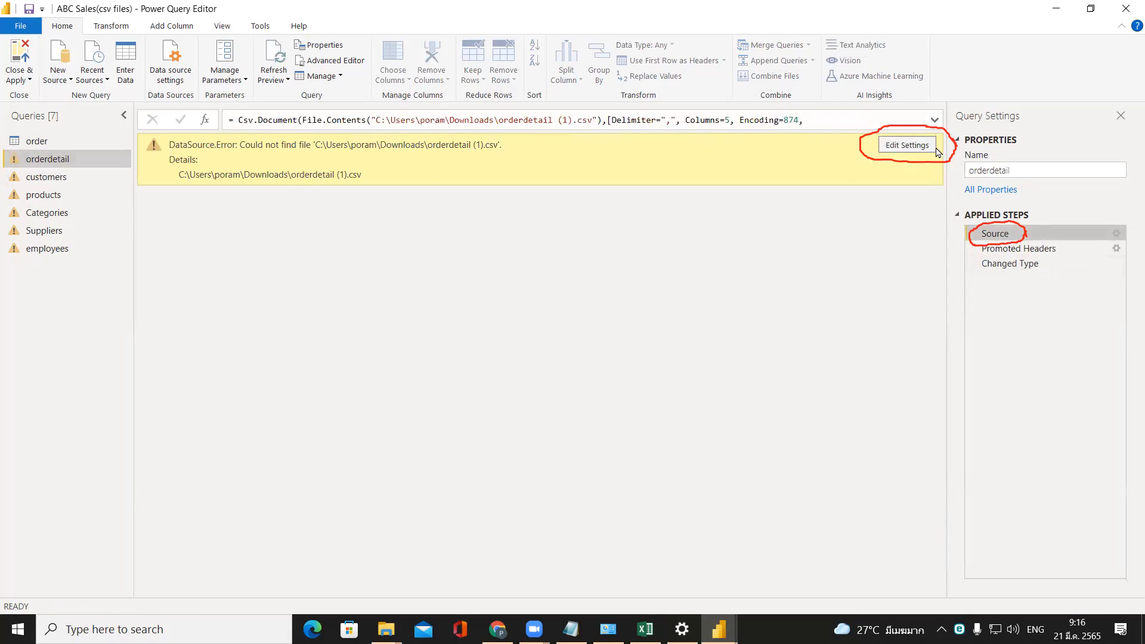
click(934, 151)
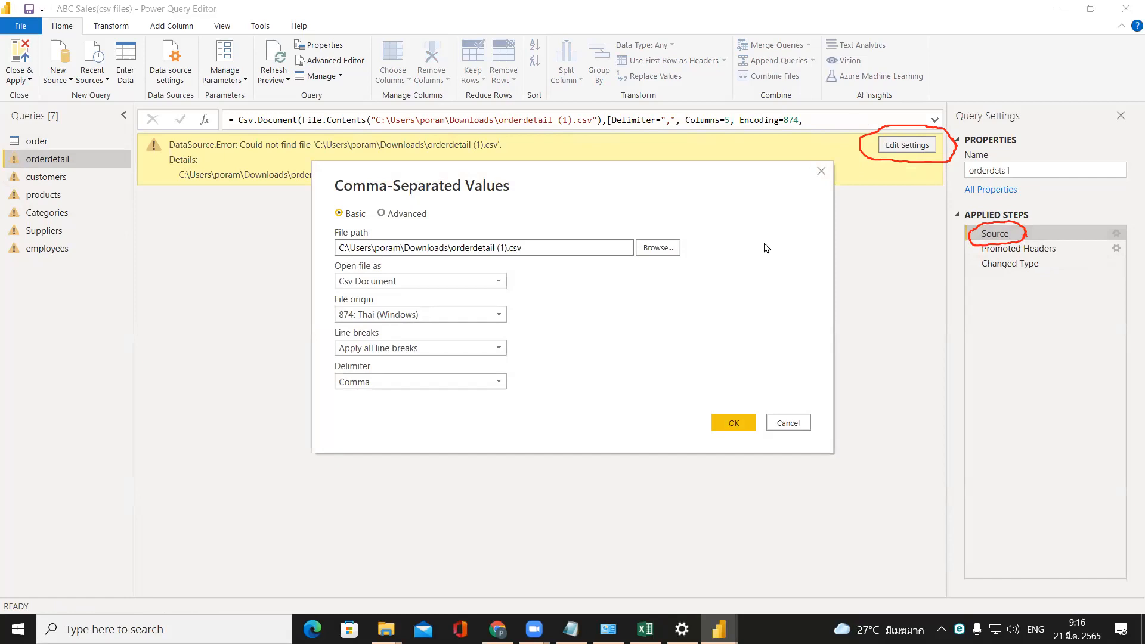
click(648, 252)
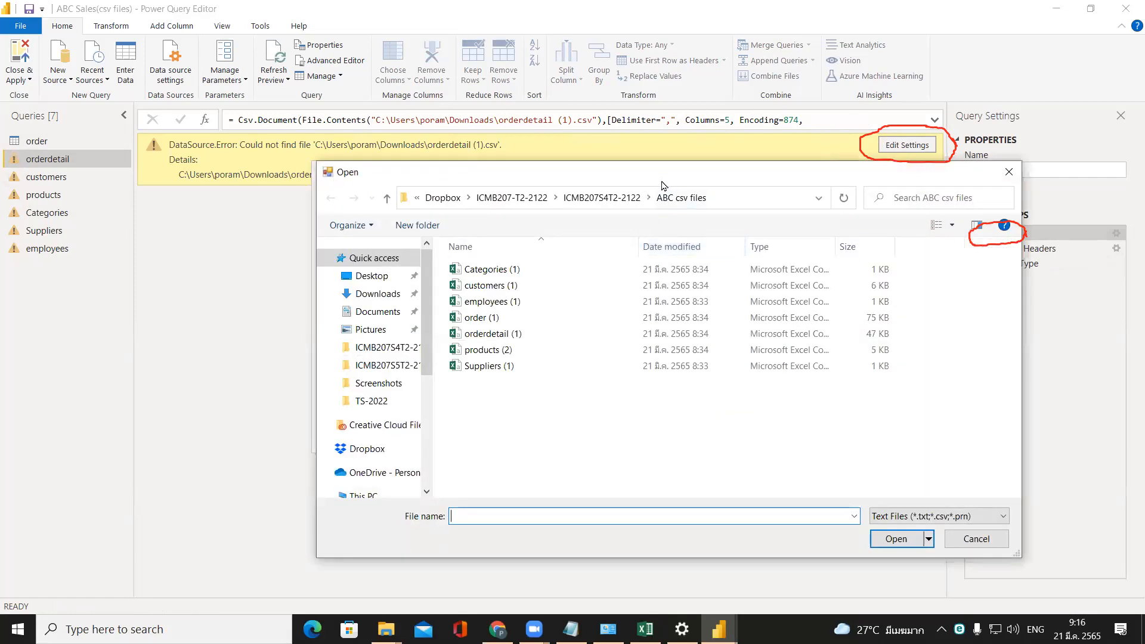
drag(664, 186, 668, 182)
click(518, 336)
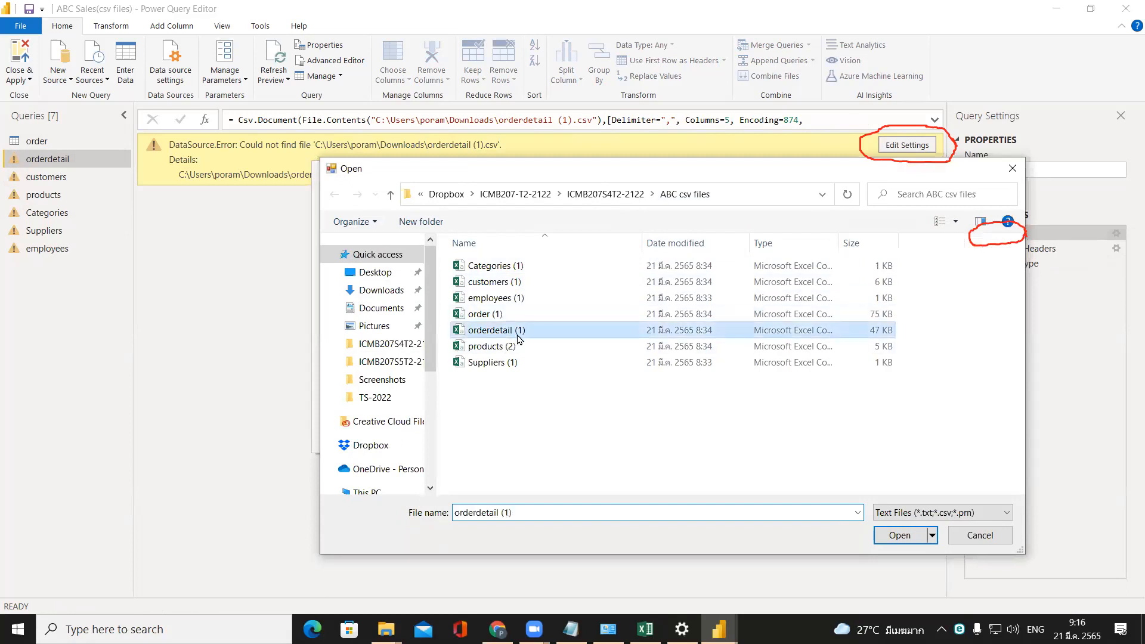
click(899, 535)
click(744, 424)
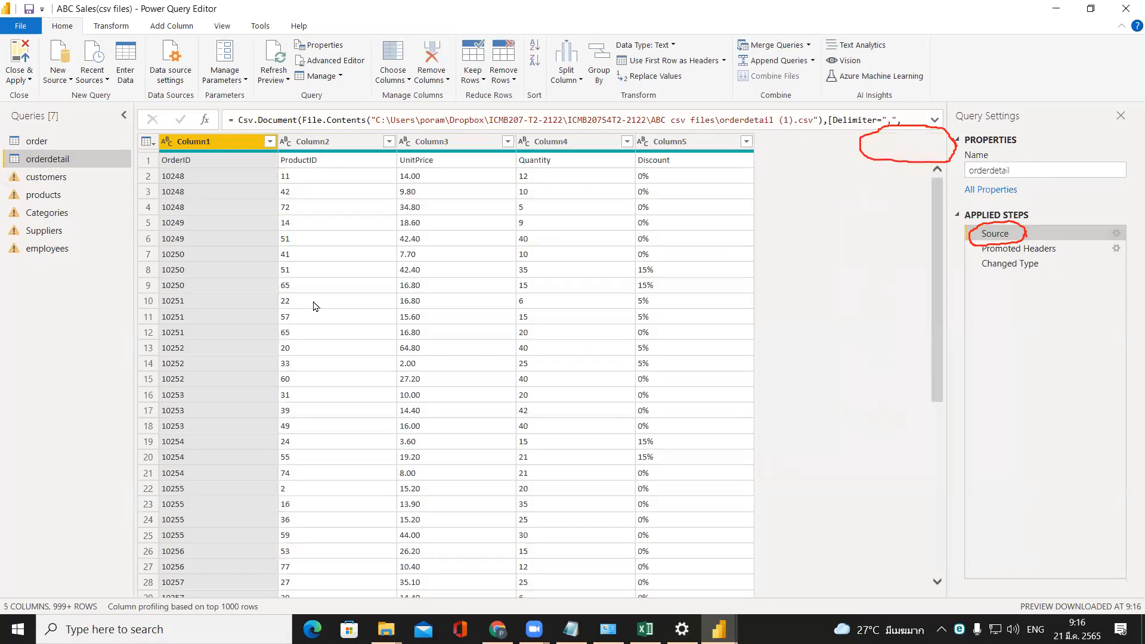
click(18, 66)
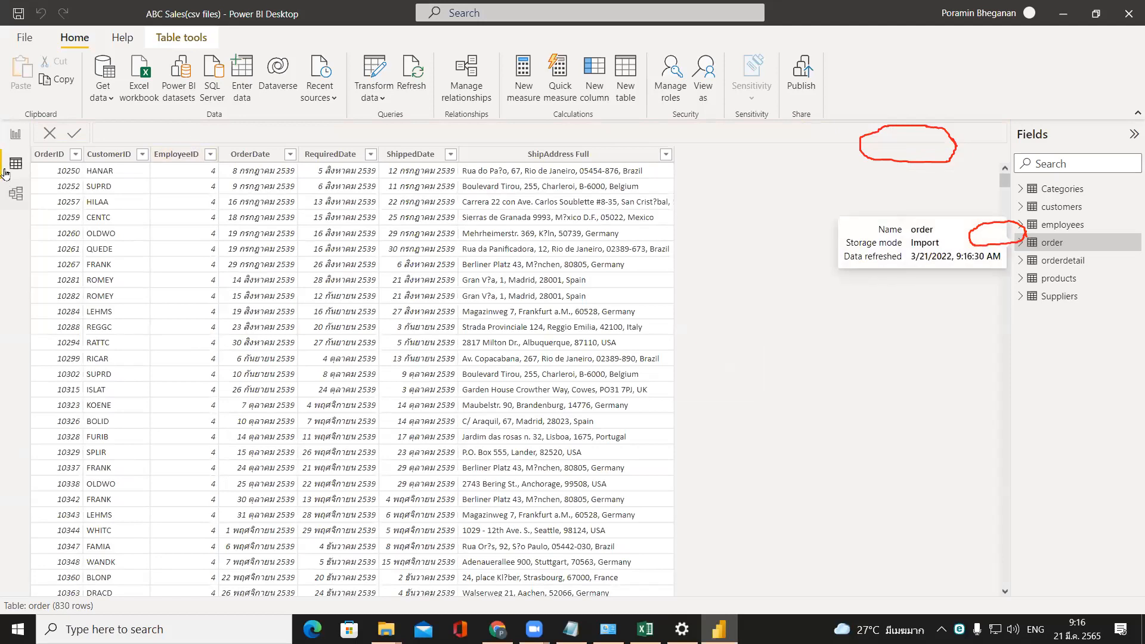
Switch to the report view and open the data source settings for the current file.
click(11, 134)
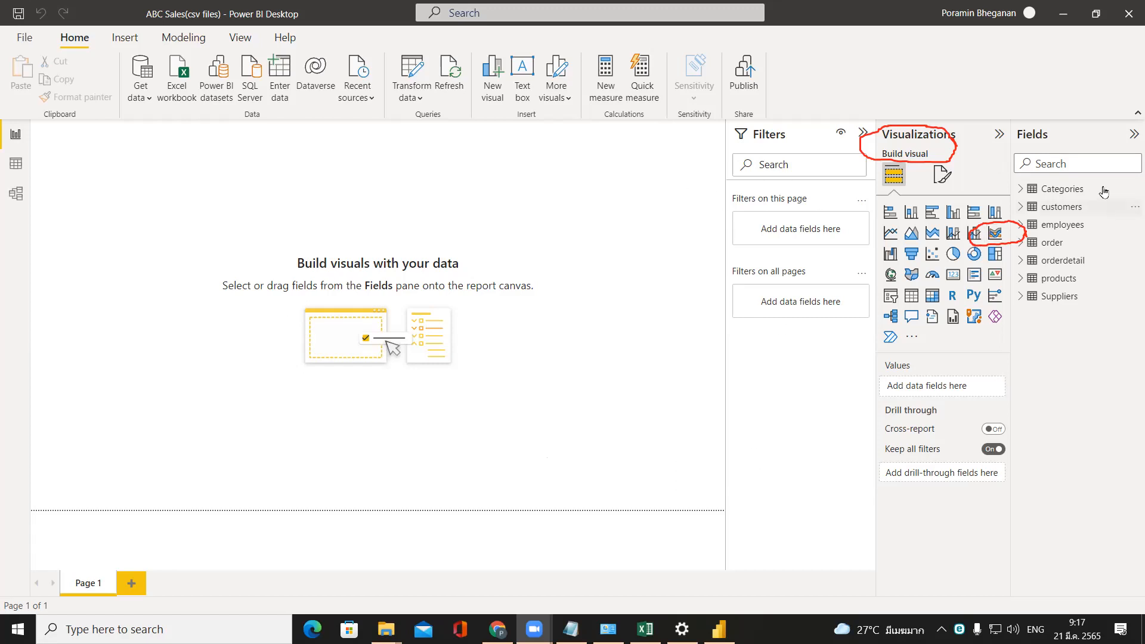
click(1079, 191)
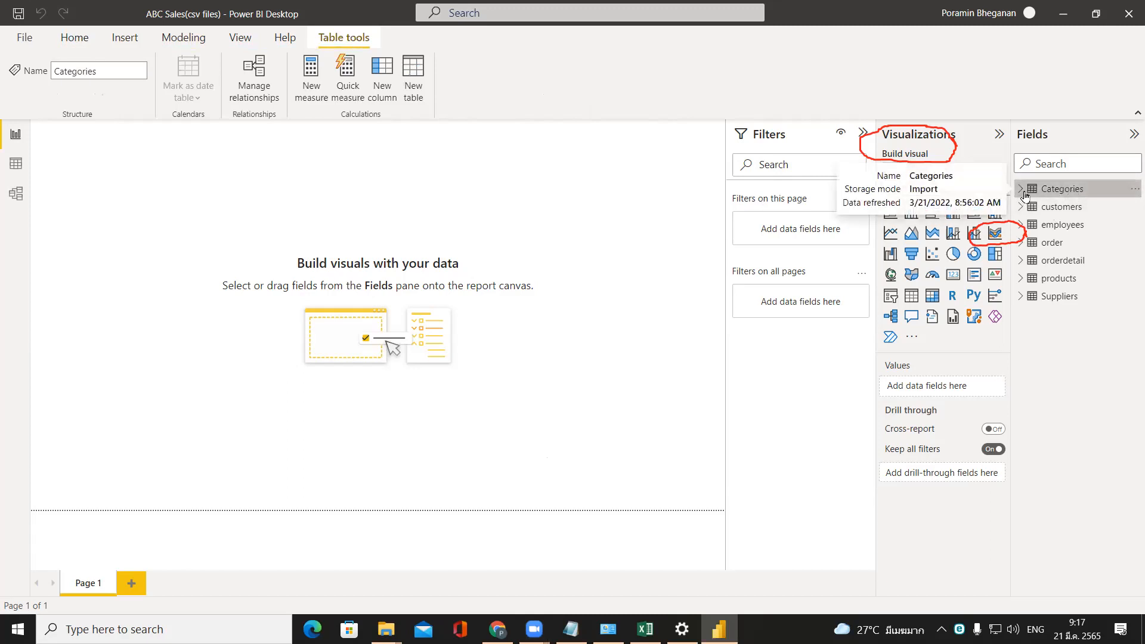
click(73, 40)
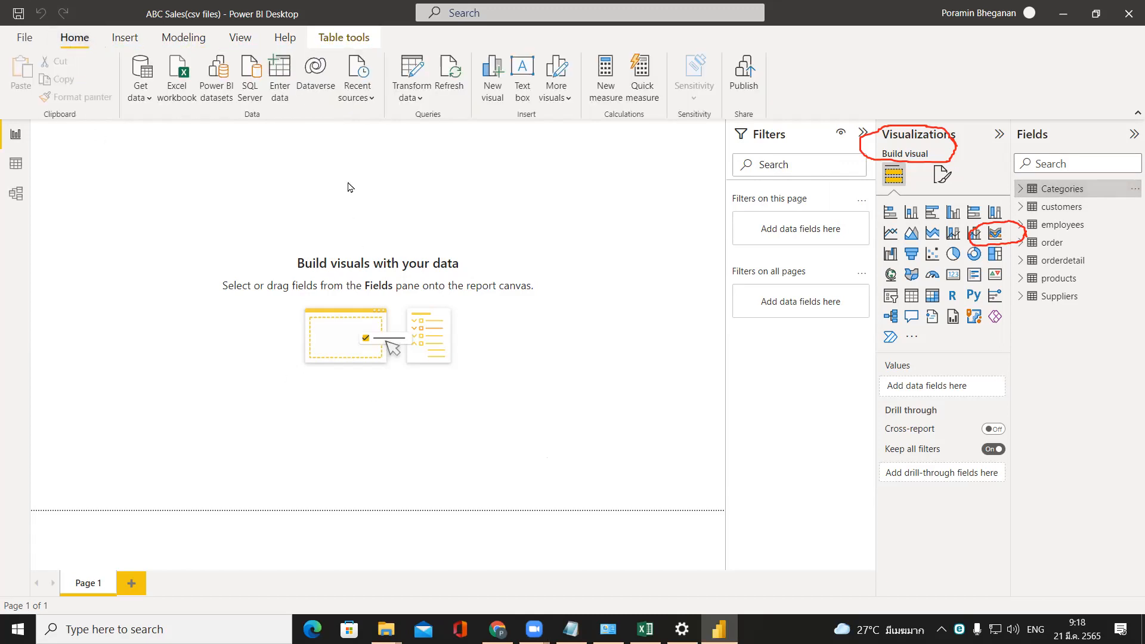
click(411, 95)
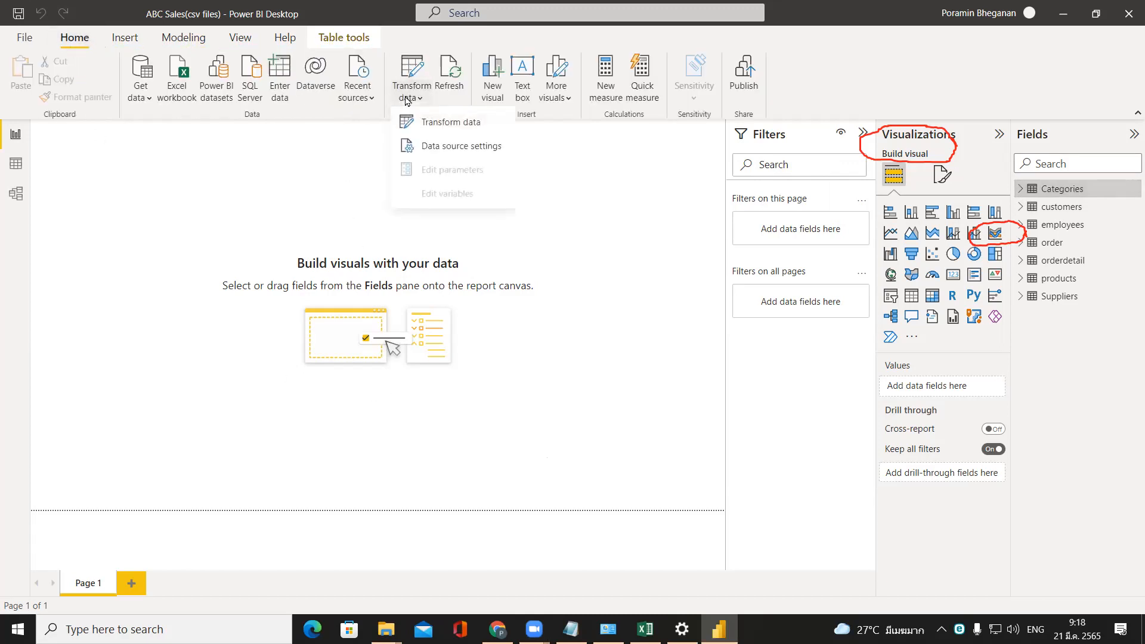
click(418, 154)
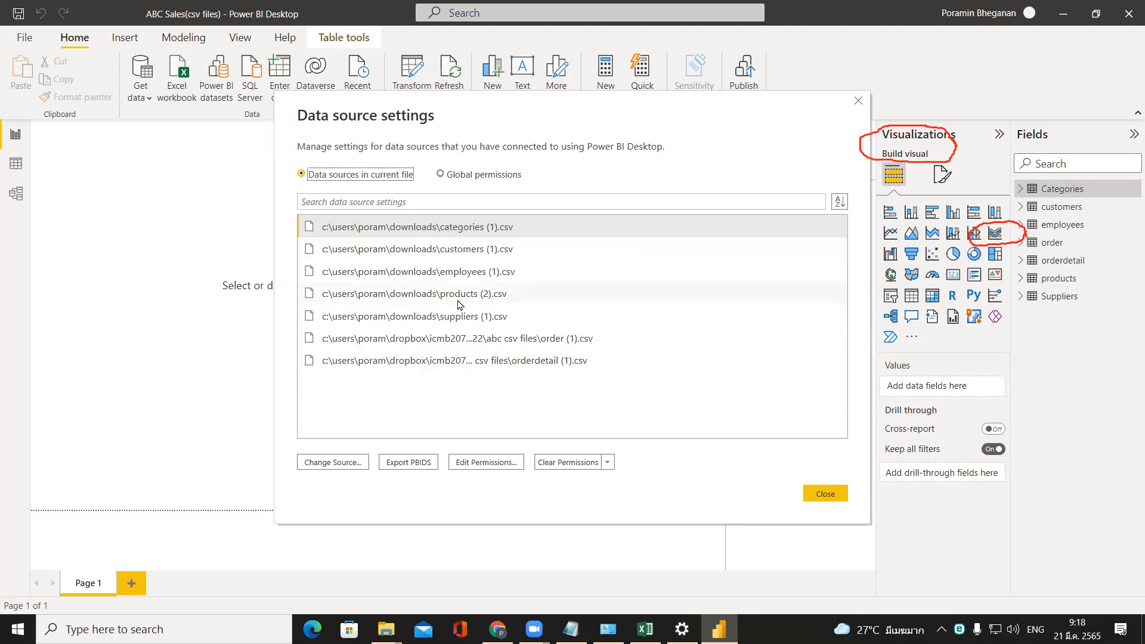
Change the categories data source to Categories (1).csv in the ABC csv files folder, keeping the other CSV settings.
click(451, 234)
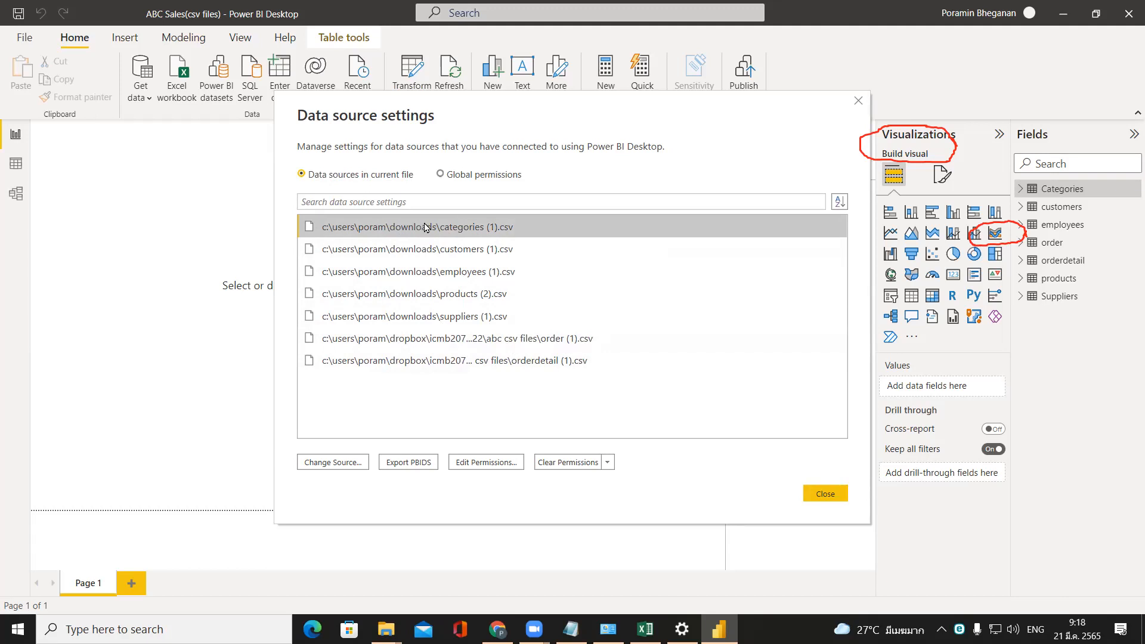
click(337, 464)
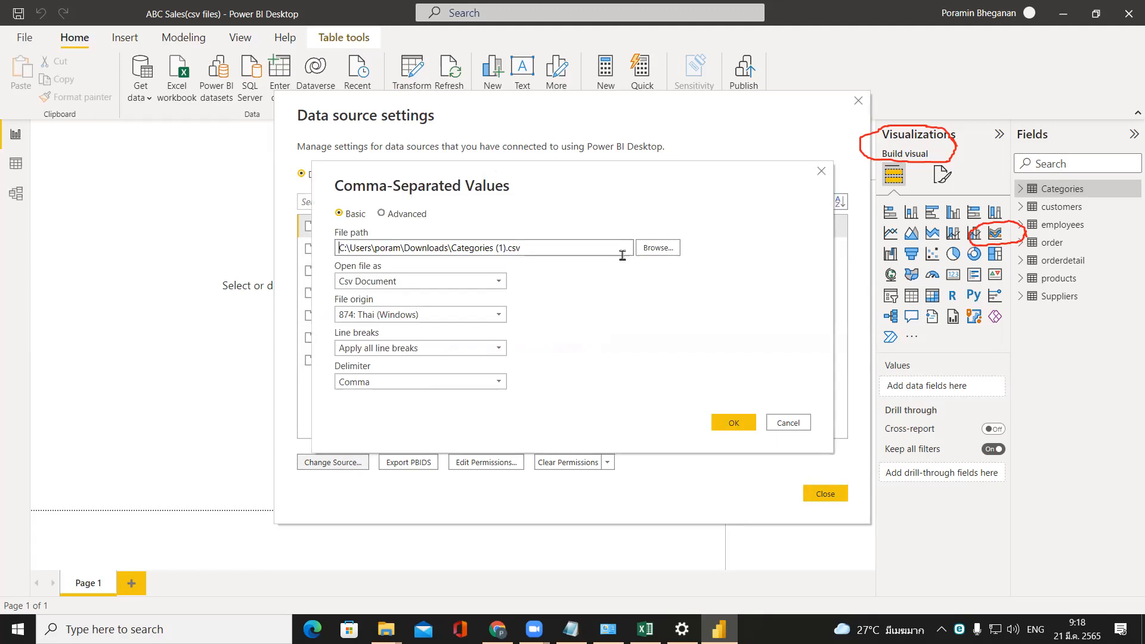
click(659, 248)
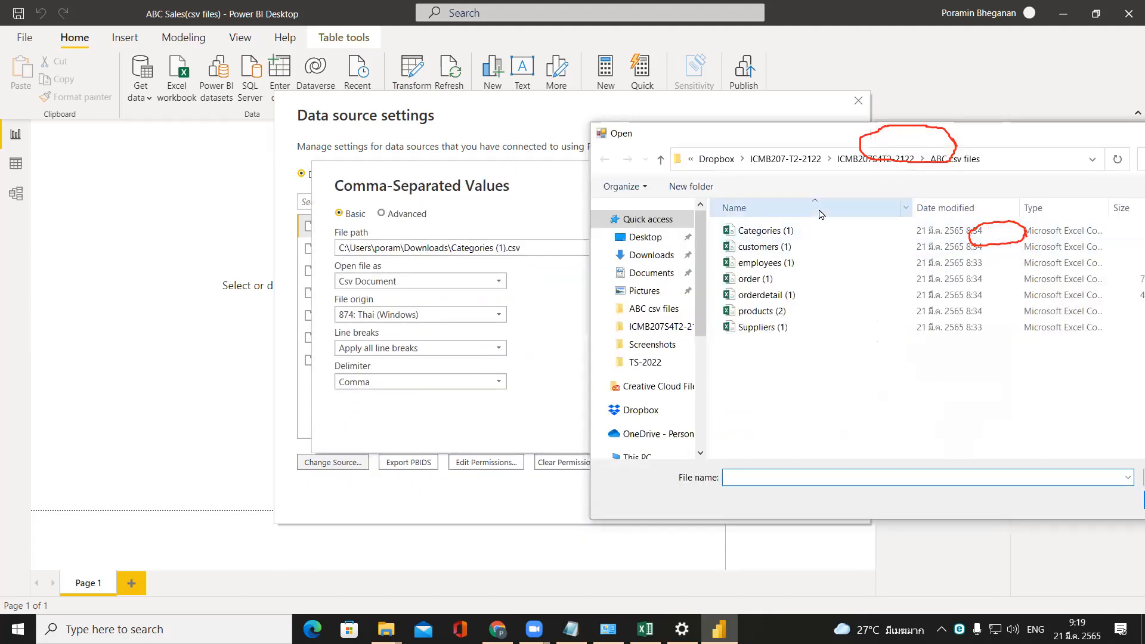
click(766, 230)
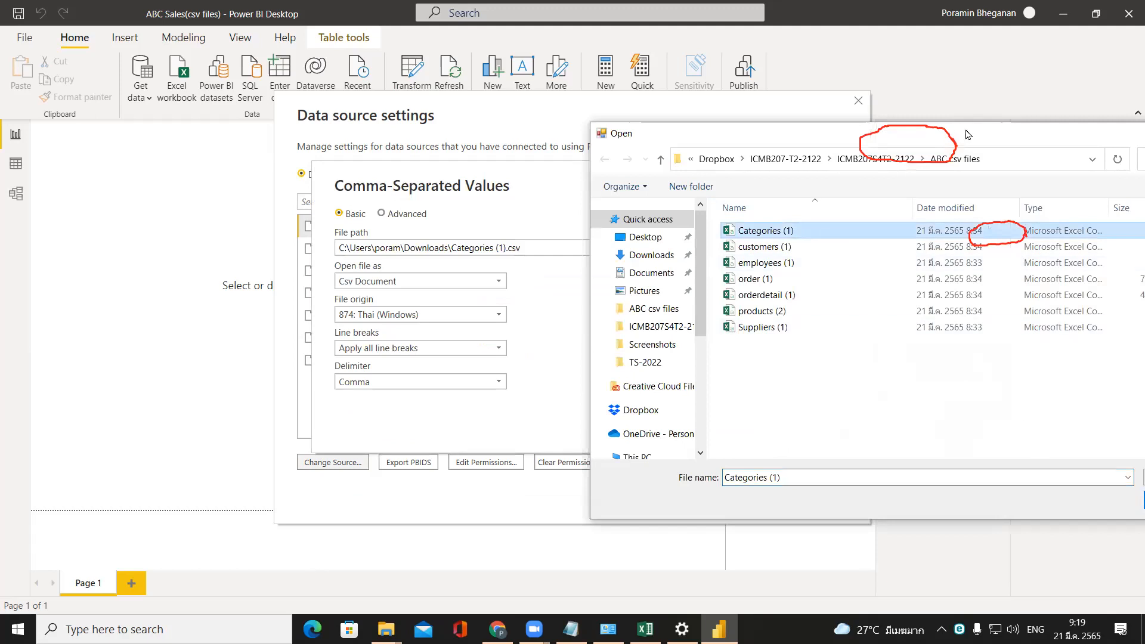
click(951, 496)
click(734, 423)
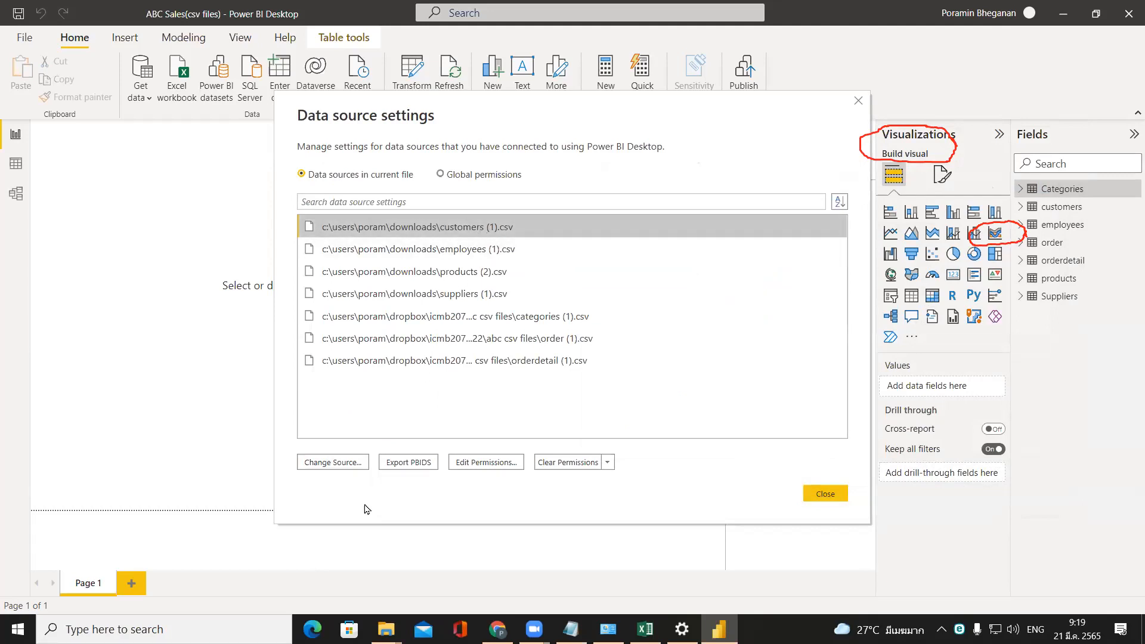
Change the customers data source to customers (1).csv in the ABC csv files folder.
click(346, 470)
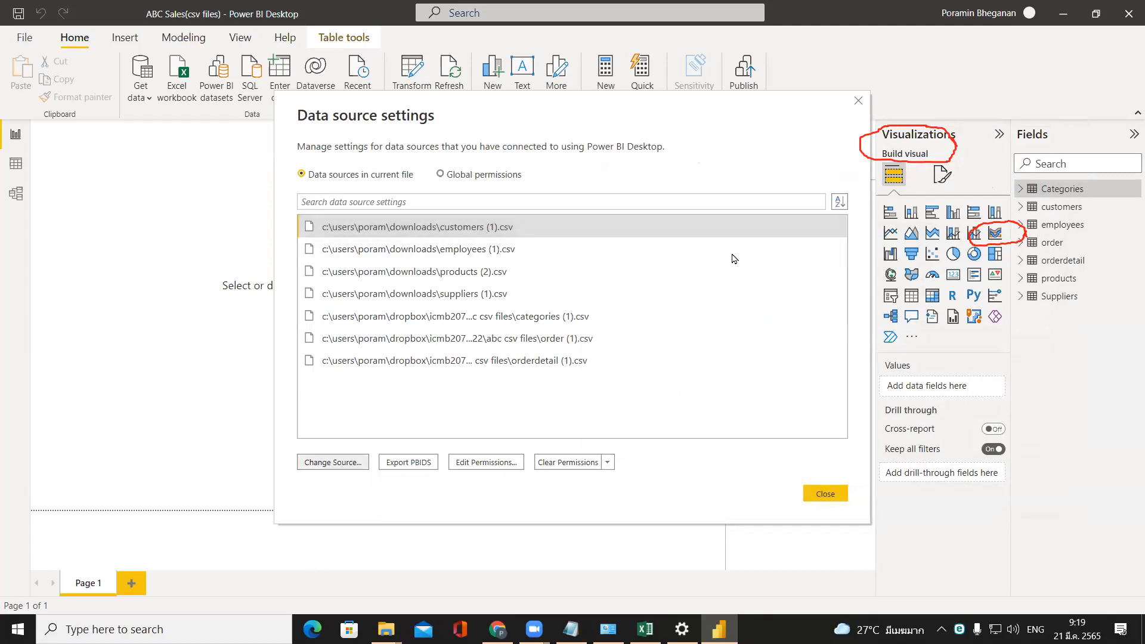
click(646, 250)
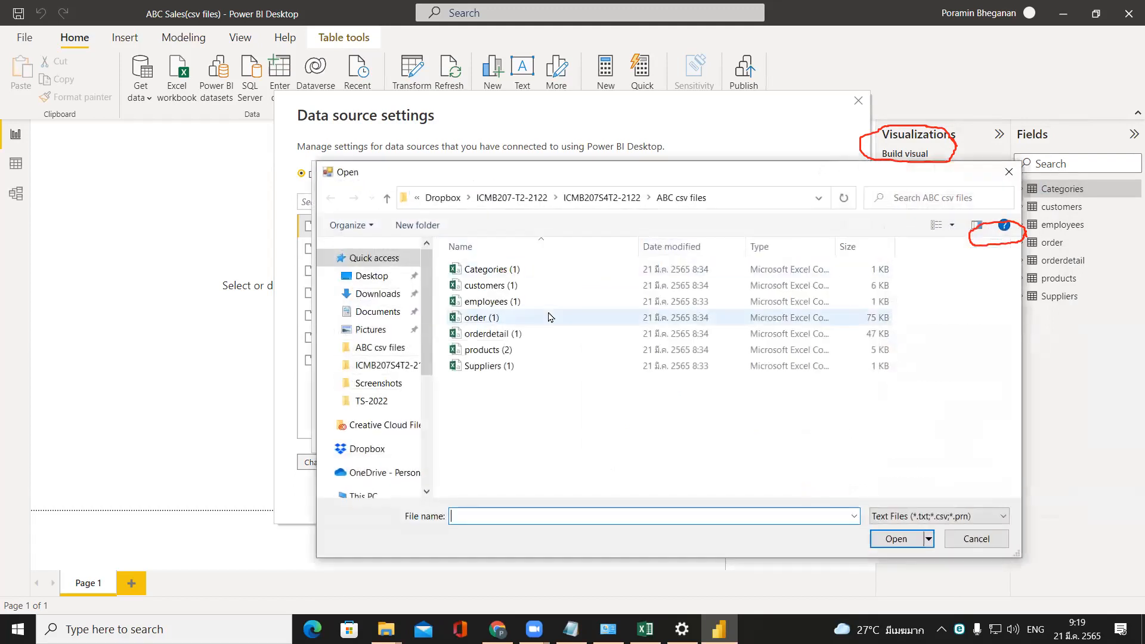
click(516, 288)
double_click(515, 291)
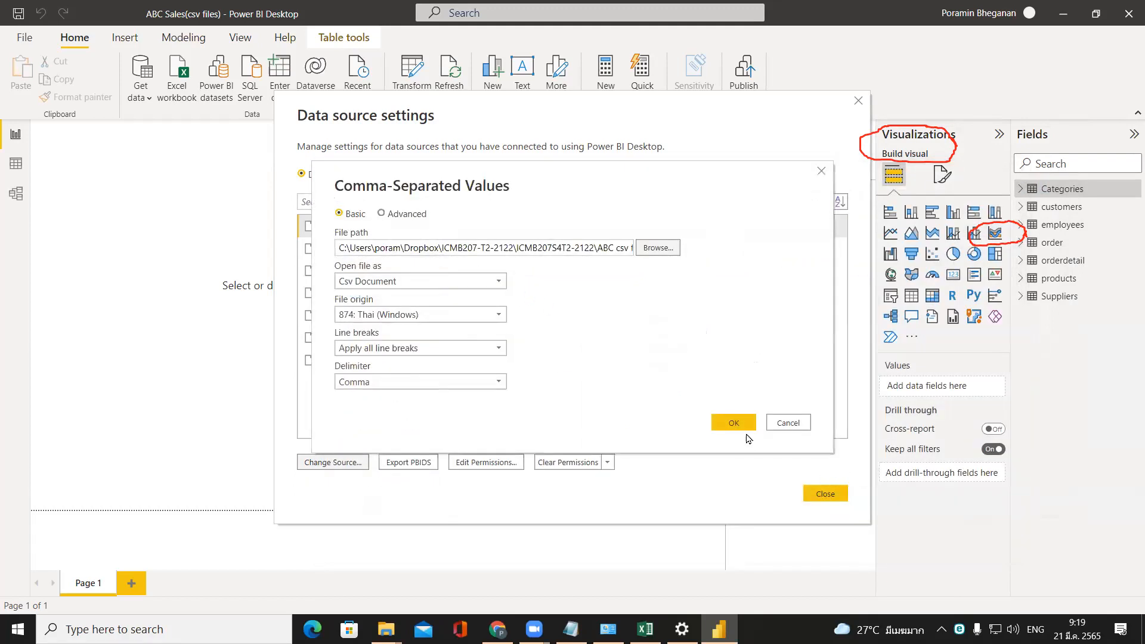
click(740, 425)
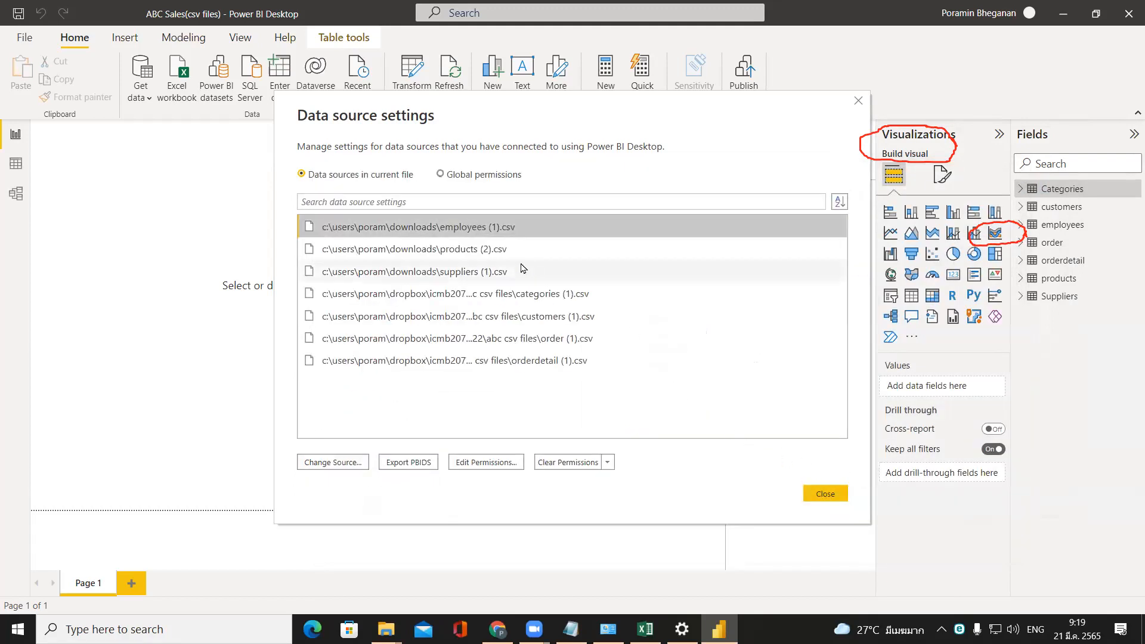
Change the employees data source to employees (1).csv in the ABC csv files folder.
click(342, 464)
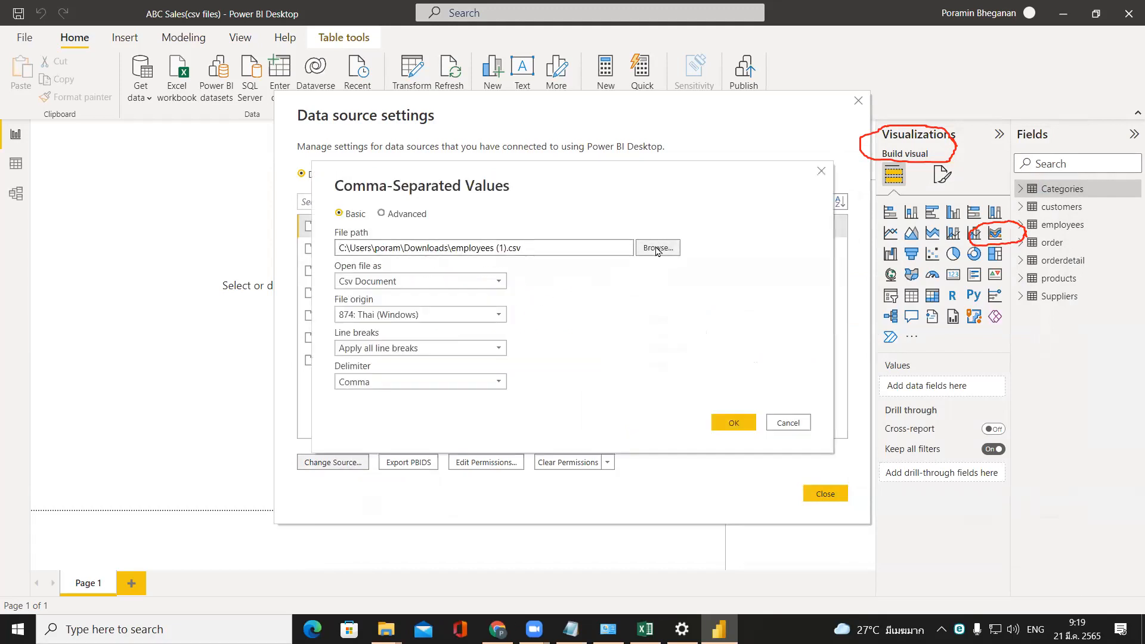
click(657, 248)
click(551, 302)
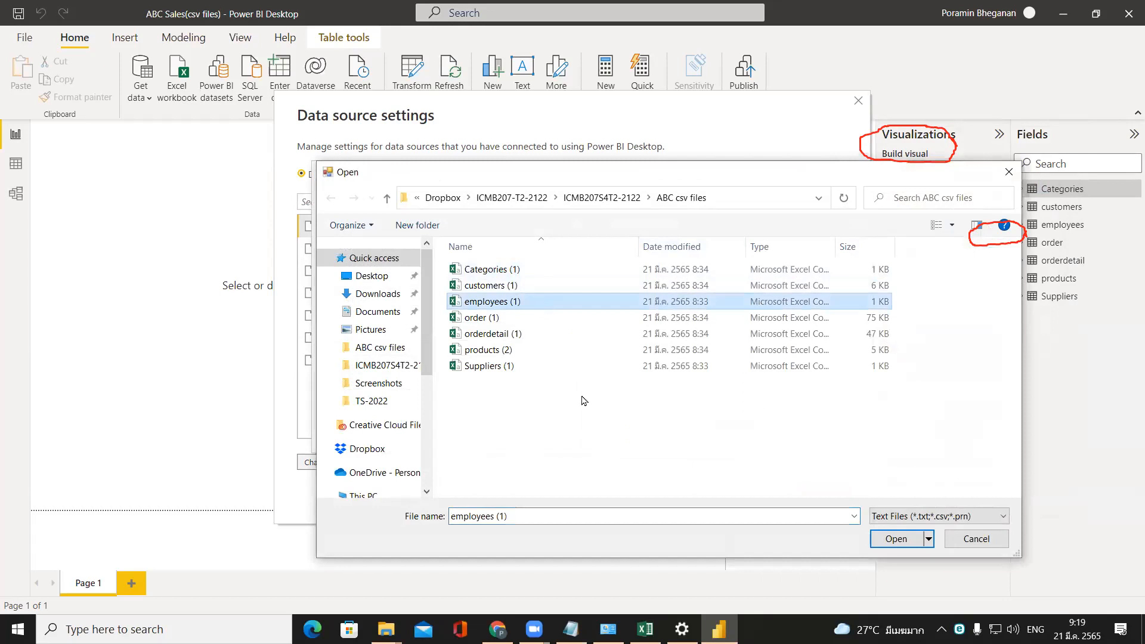
click(897, 539)
click(735, 421)
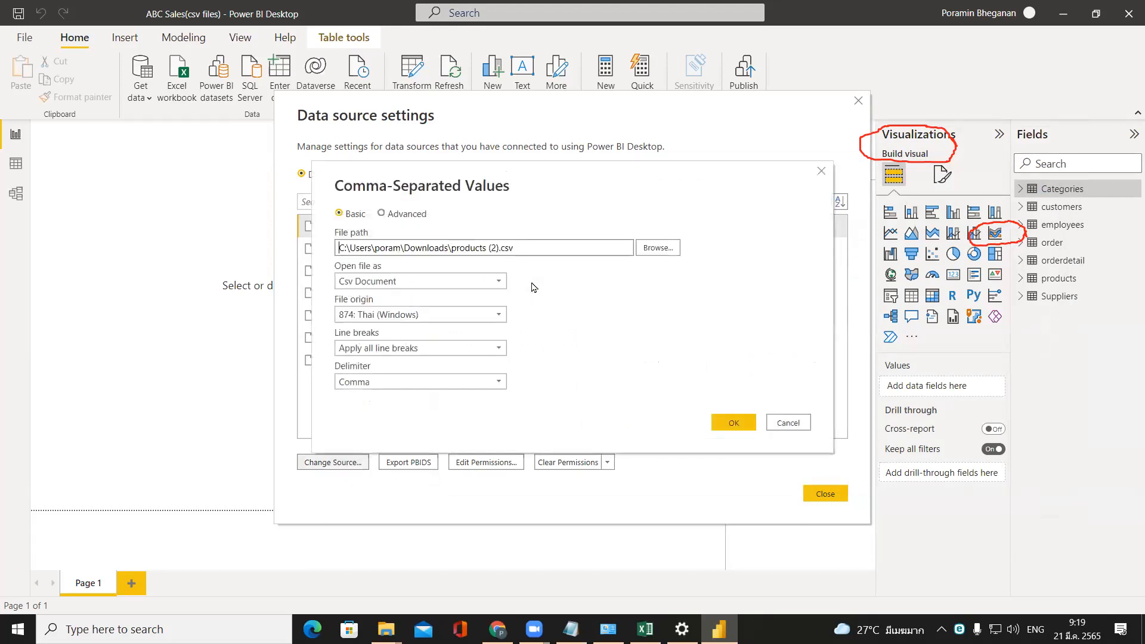
Change the products data source to products (2).csv in the ABC csv files folder.
click(658, 248)
click(562, 350)
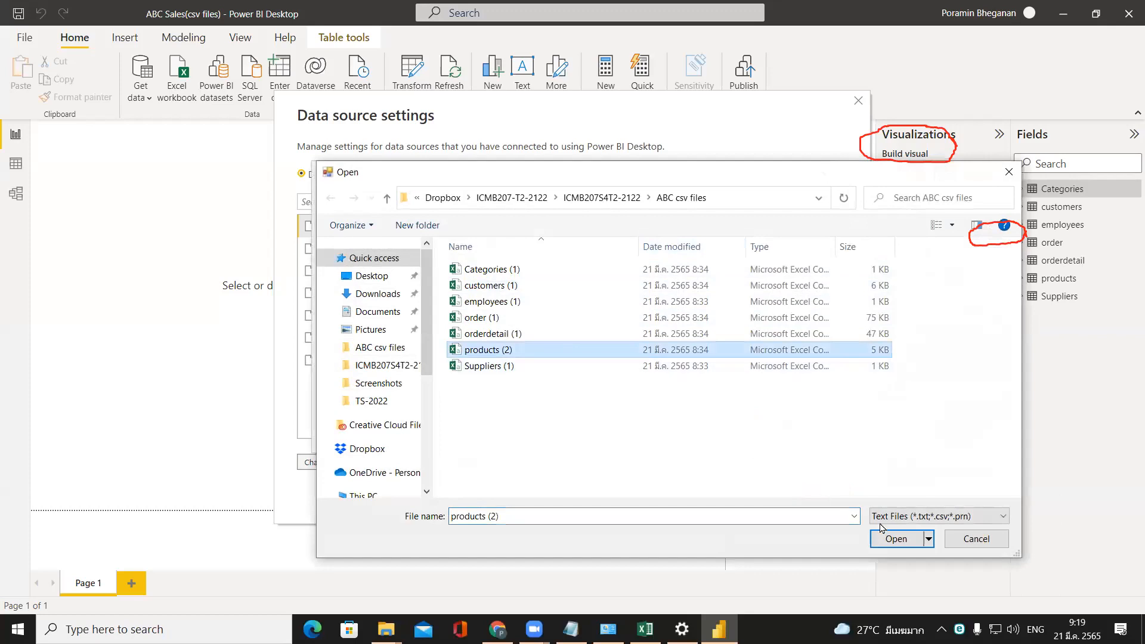
click(894, 539)
click(736, 424)
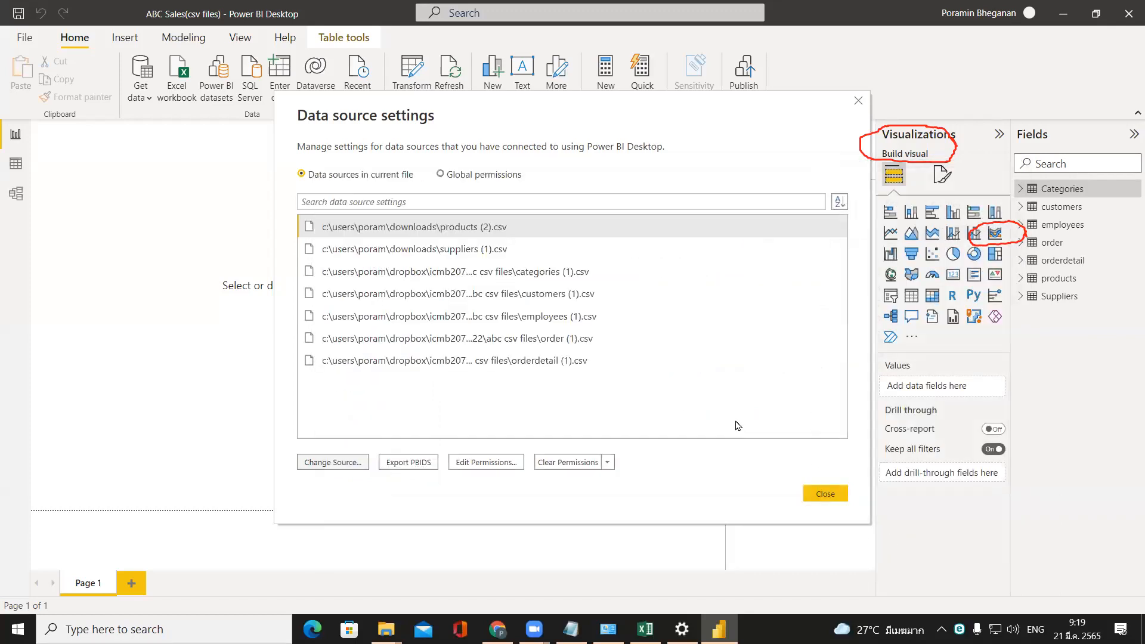
Change the suppliers data source to Suppliers (1).csv in the ABC csv files folder and apply the pending query changes.
click(332, 463)
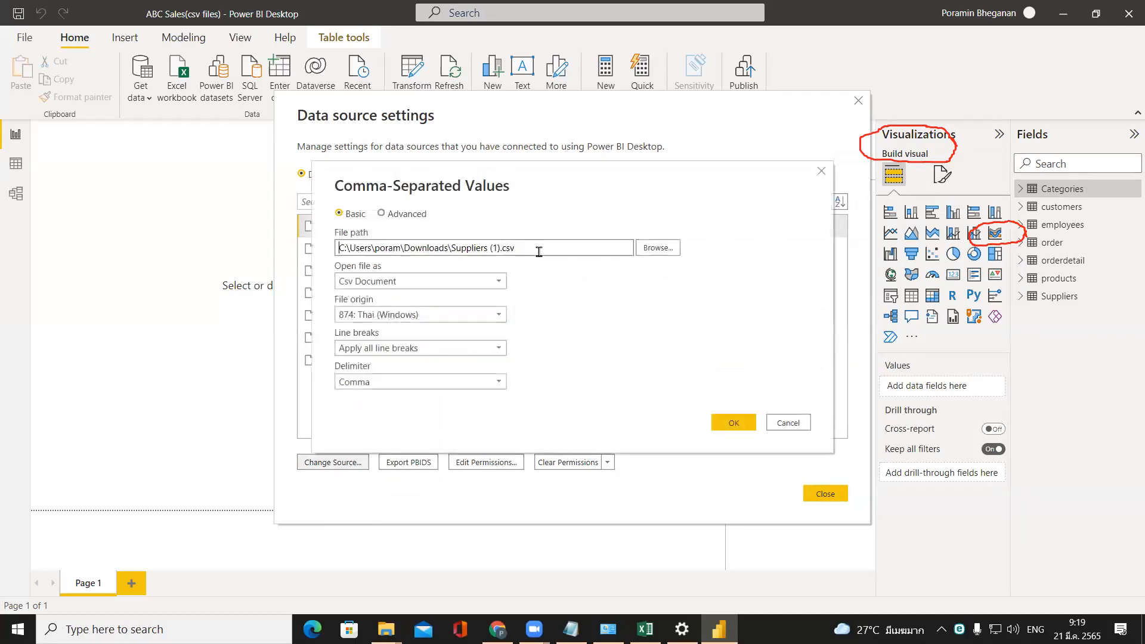
click(659, 247)
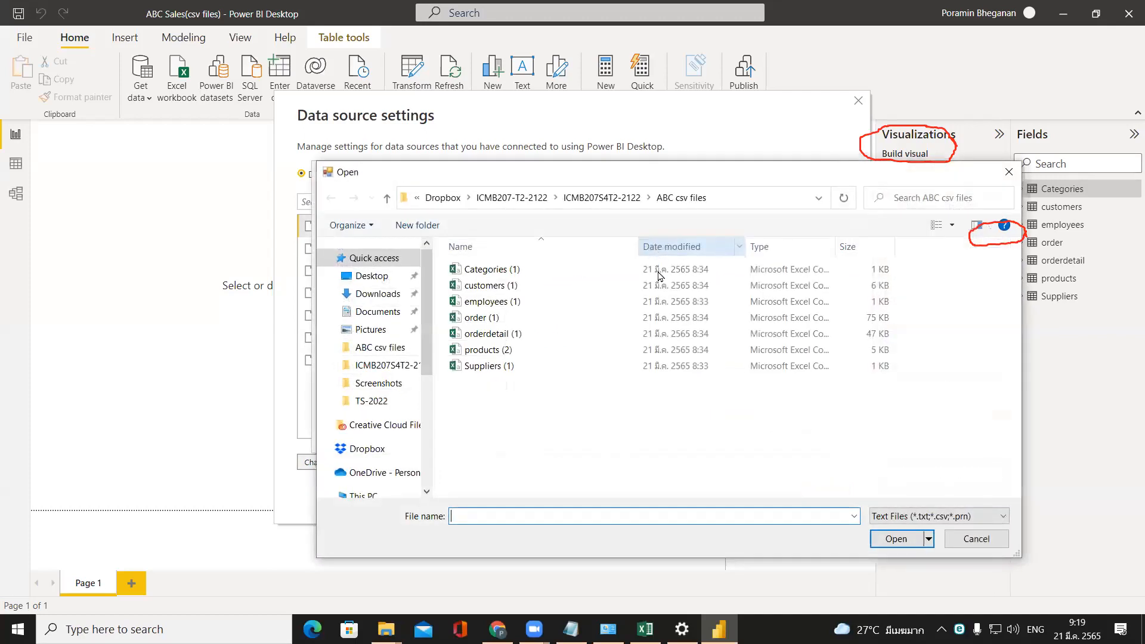
click(548, 367)
click(896, 539)
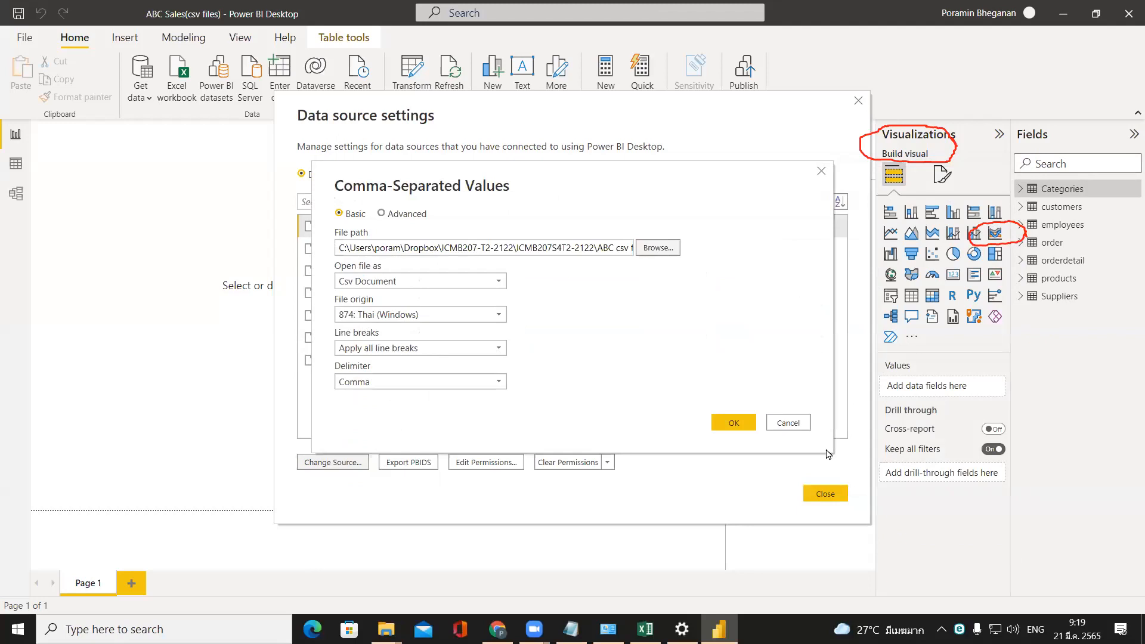
click(734, 423)
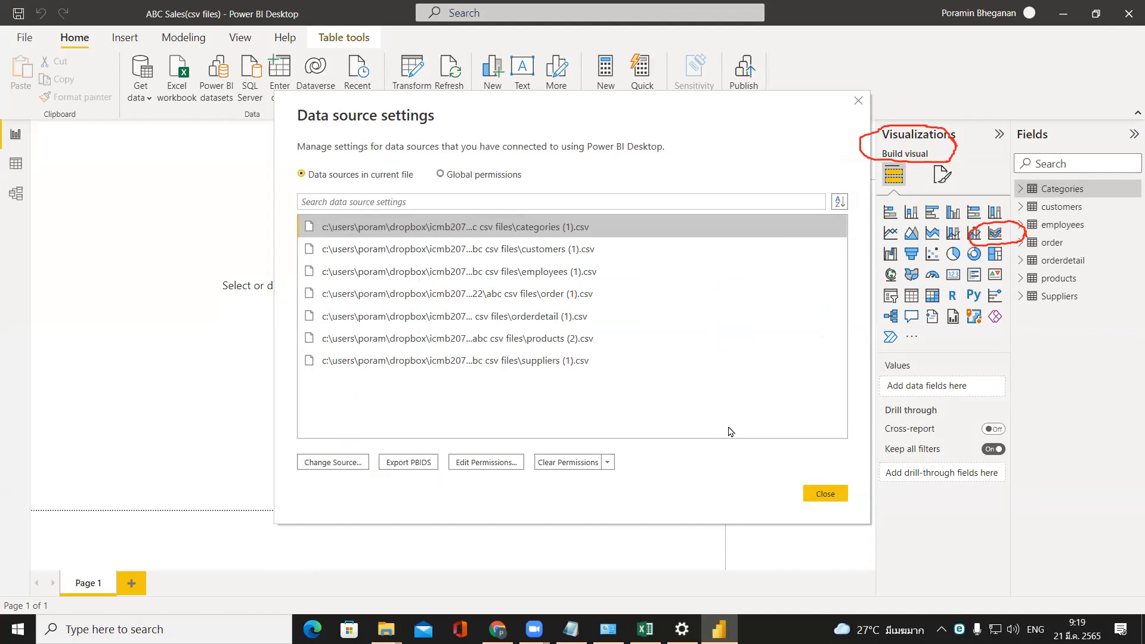
click(829, 503)
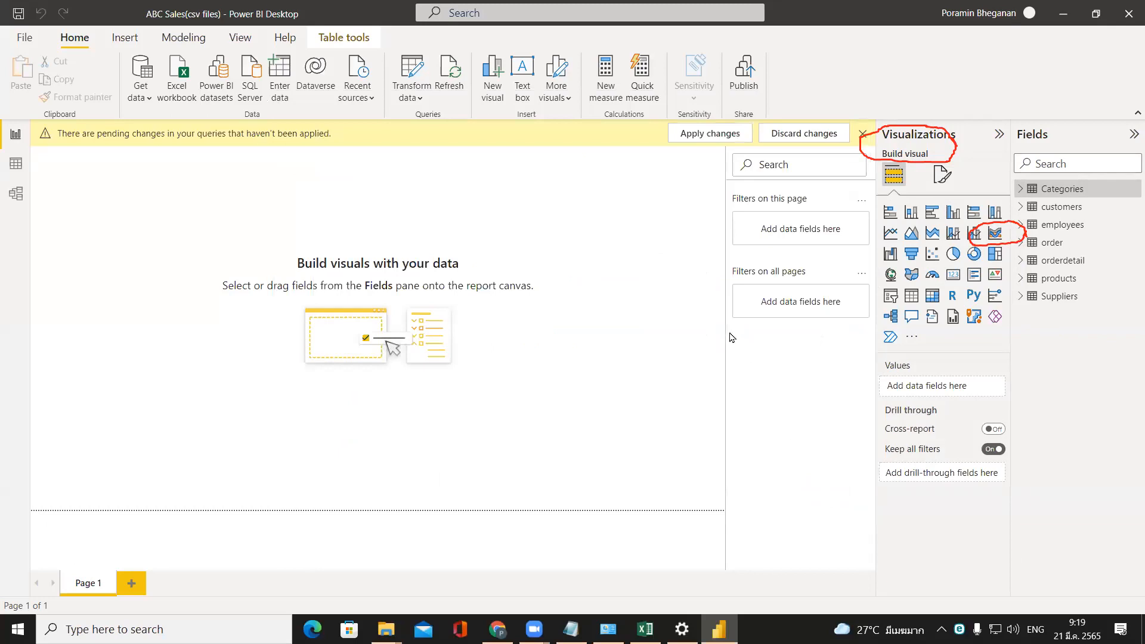
click(702, 135)
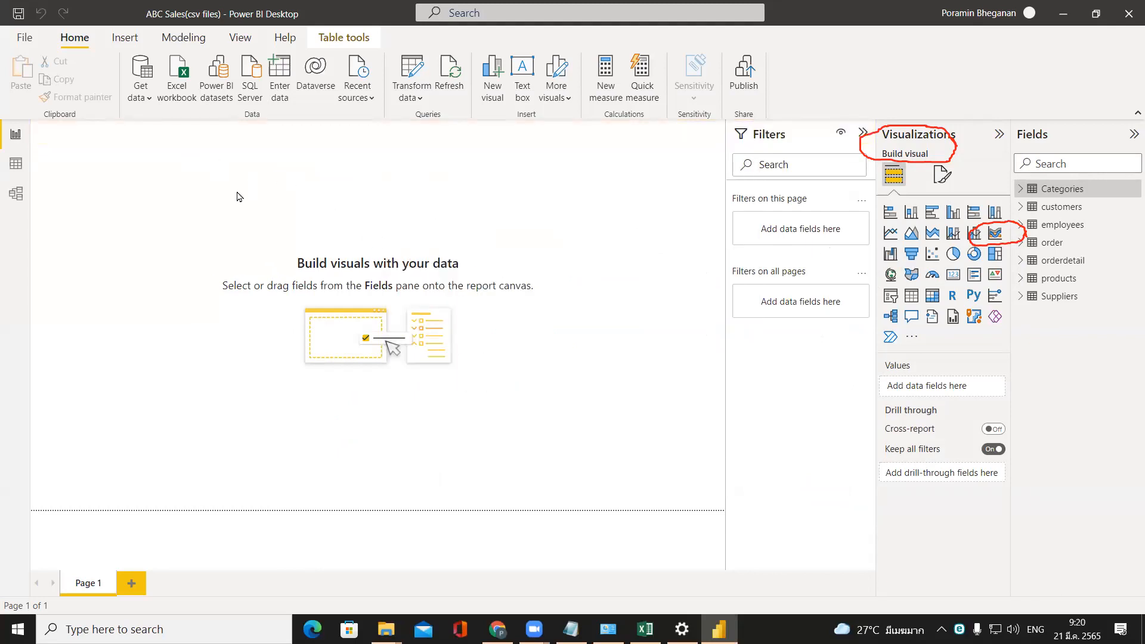
Review the table relationships in the model view and return to the report view.
click(8, 207)
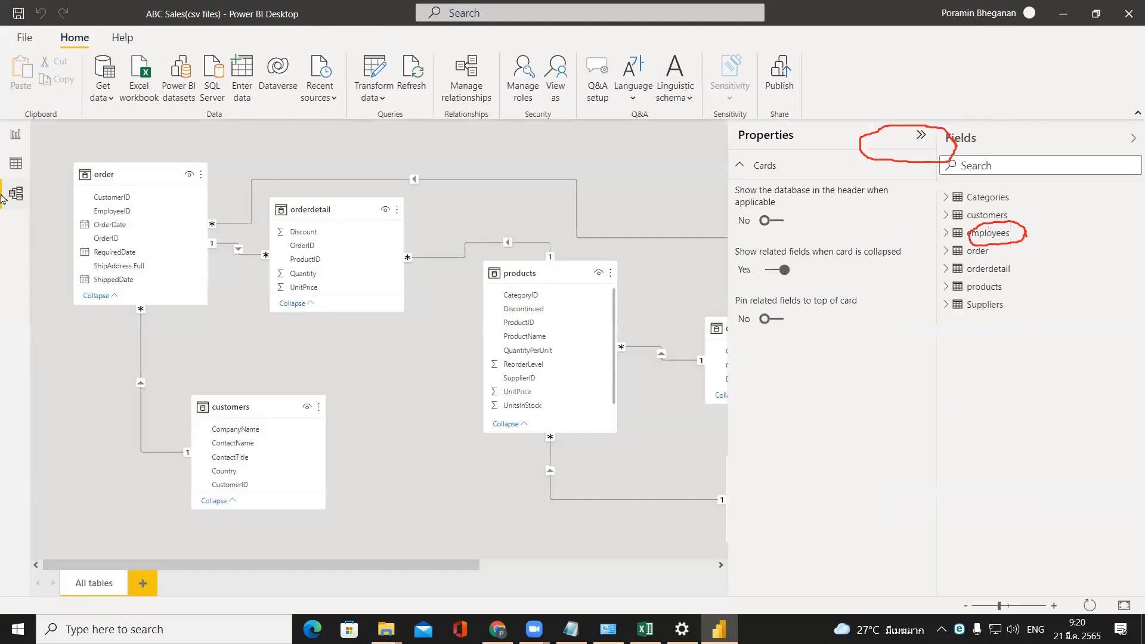
drag(472, 567, 128, 575)
click(16, 136)
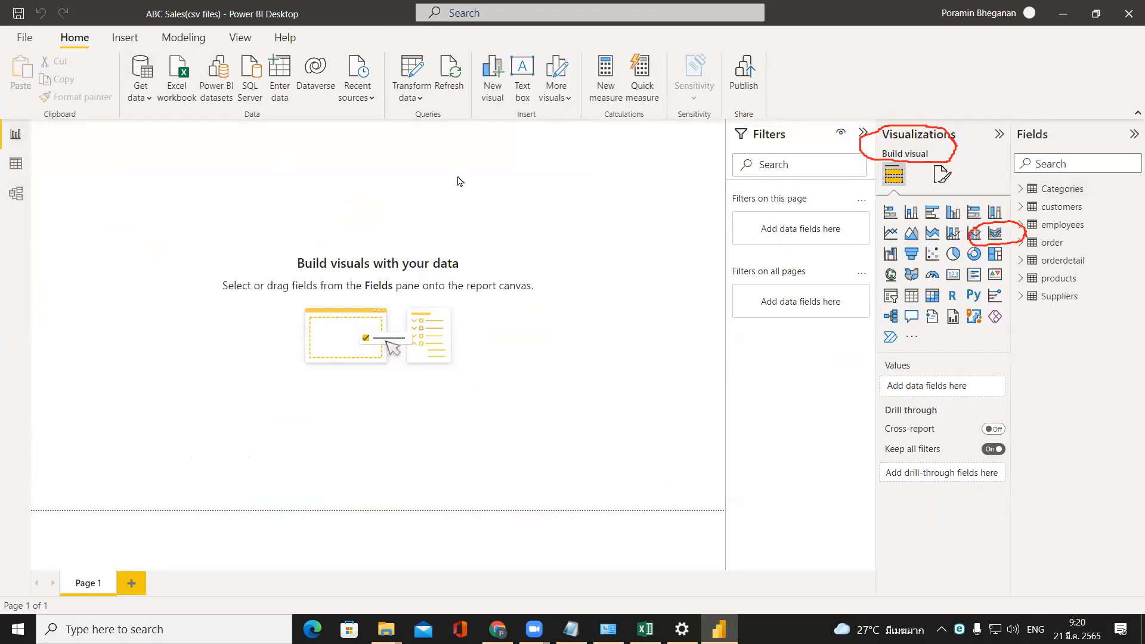
Review the data of the order, orderdetail, customers, products, Categories, Suppliers and employees queries in Power Query Editor, and close it applying changes.
click(415, 96)
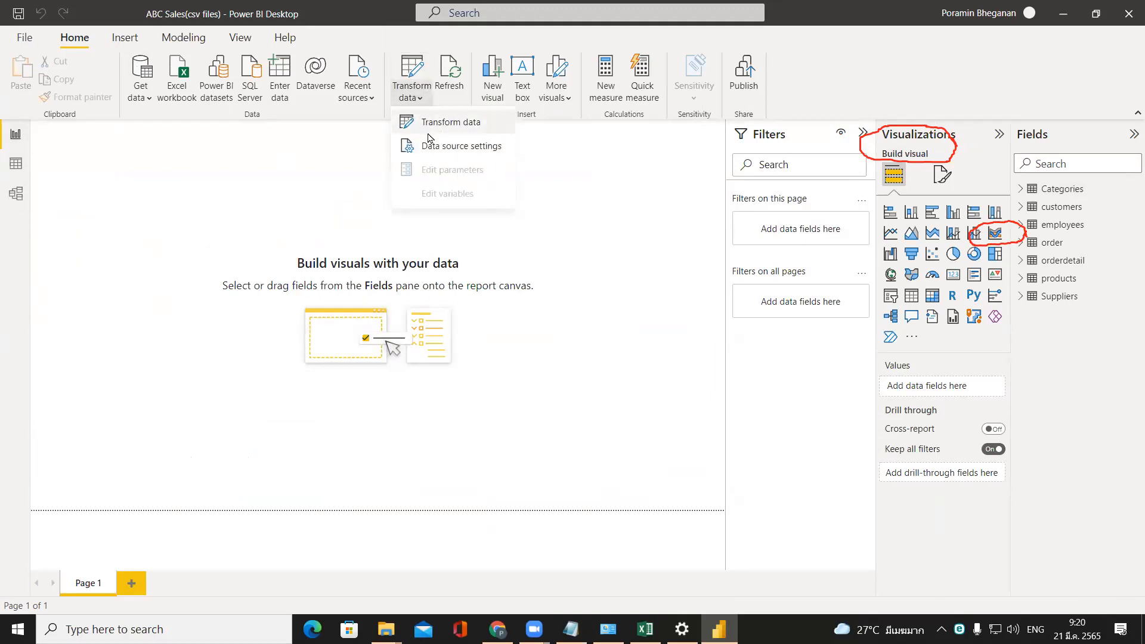
click(428, 133)
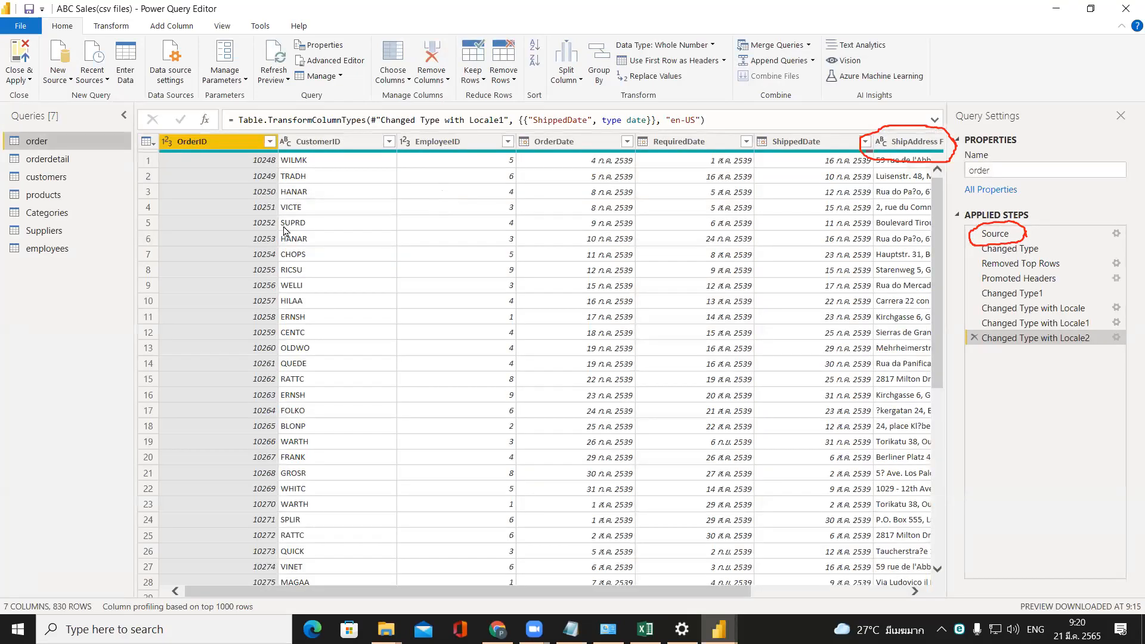
click(102, 160)
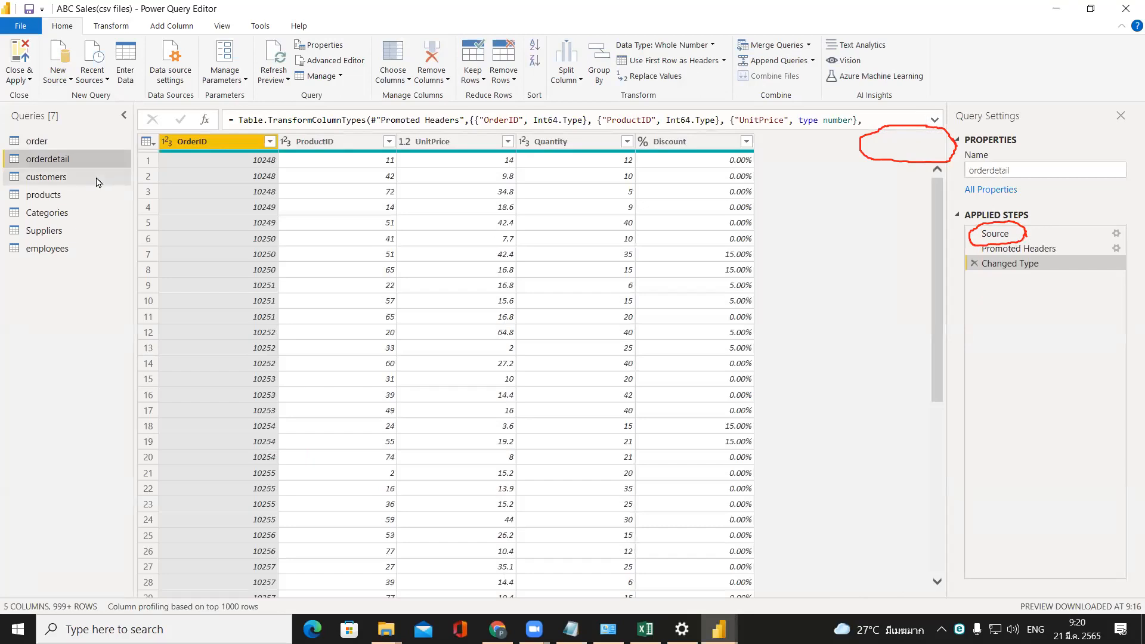
click(99, 178)
click(95, 201)
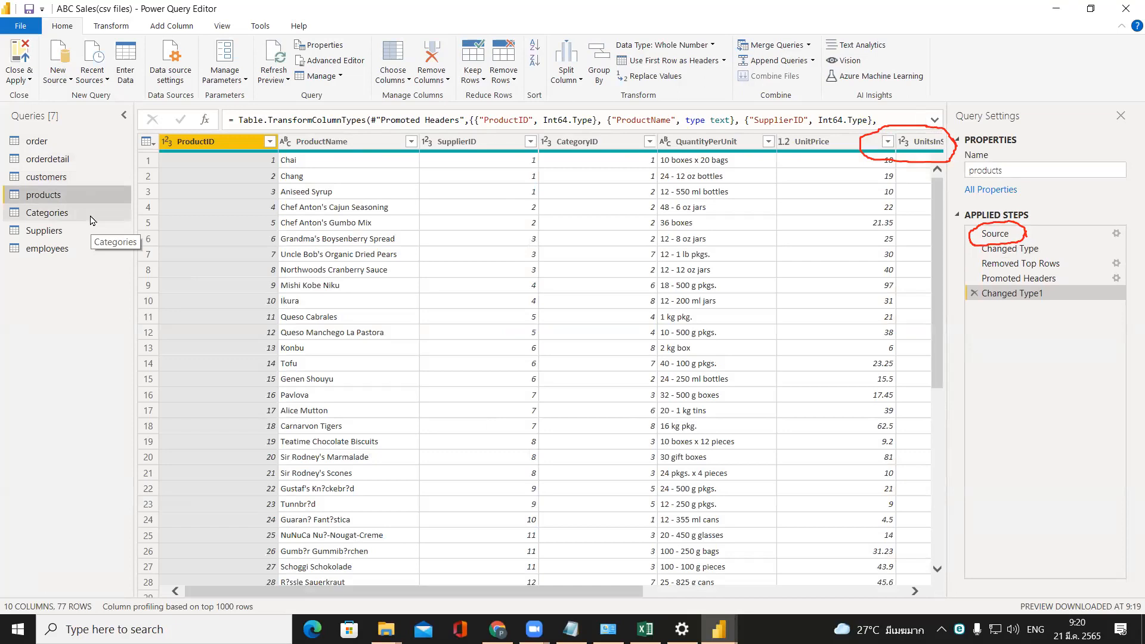
click(93, 219)
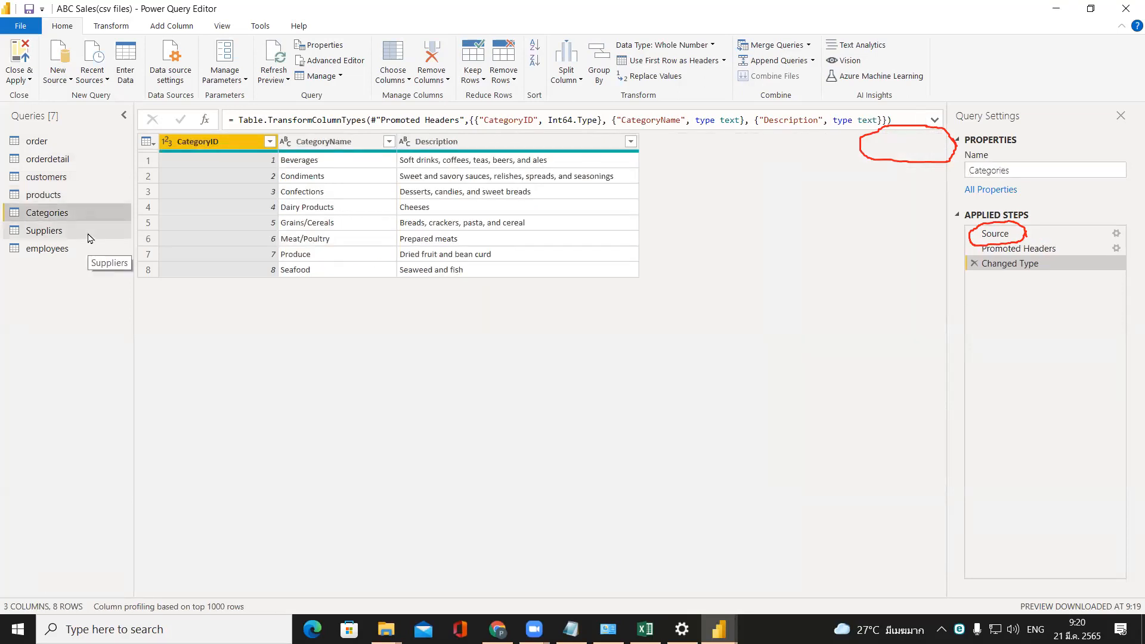
click(88, 236)
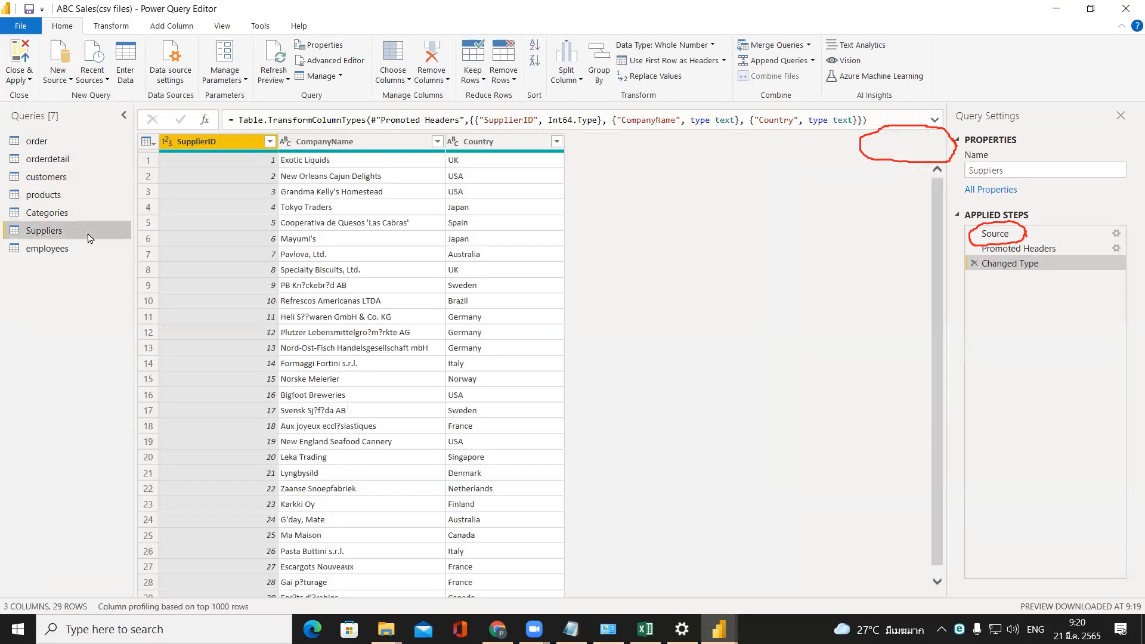
click(89, 255)
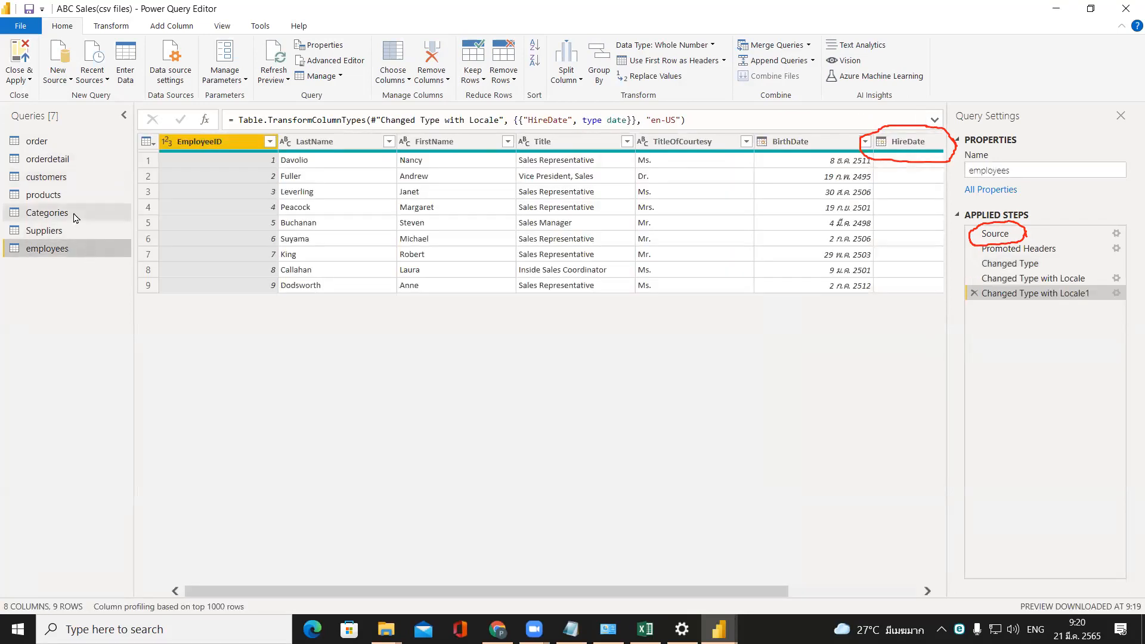
click(60, 147)
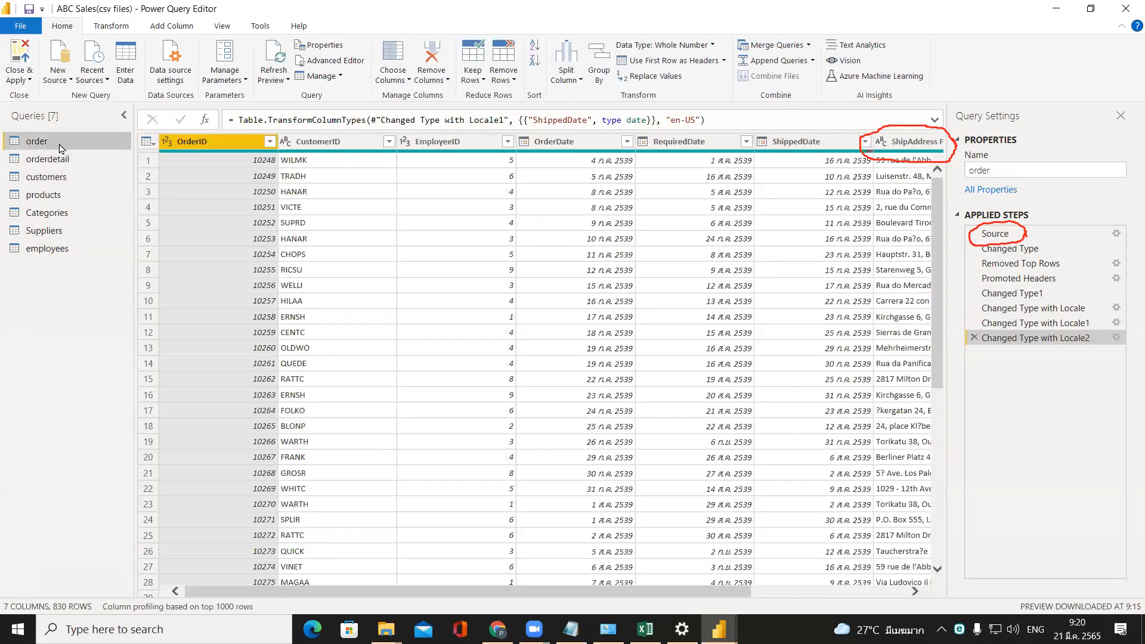
click(21, 53)
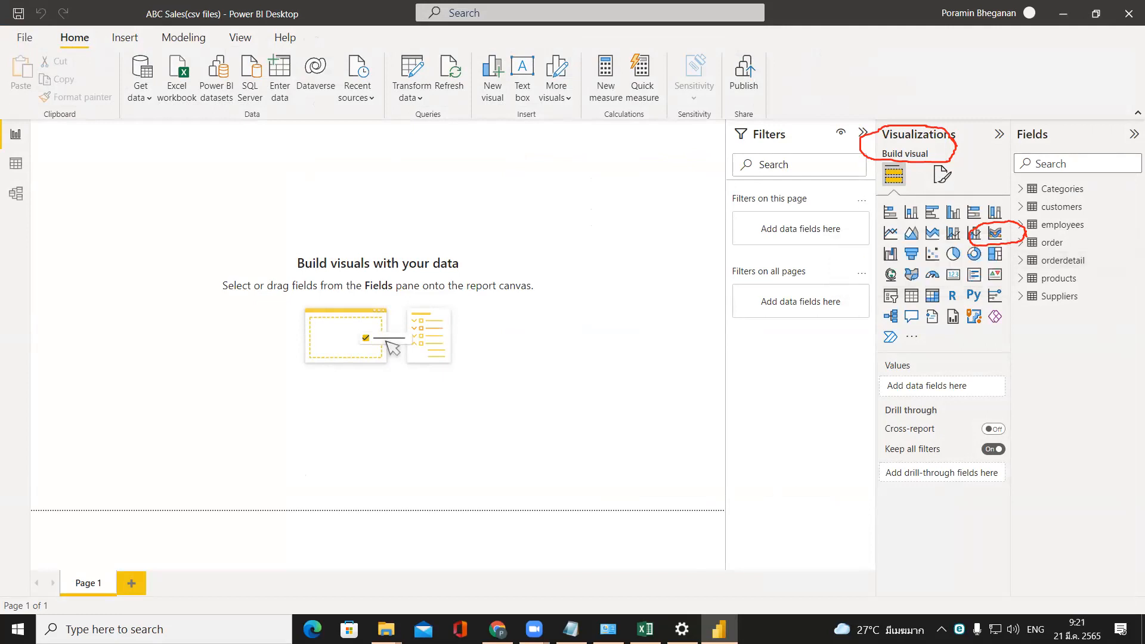
Switch to the ABC csv files folder in File Explorer and rename the products (2) file as products.
mouse_move(386, 629)
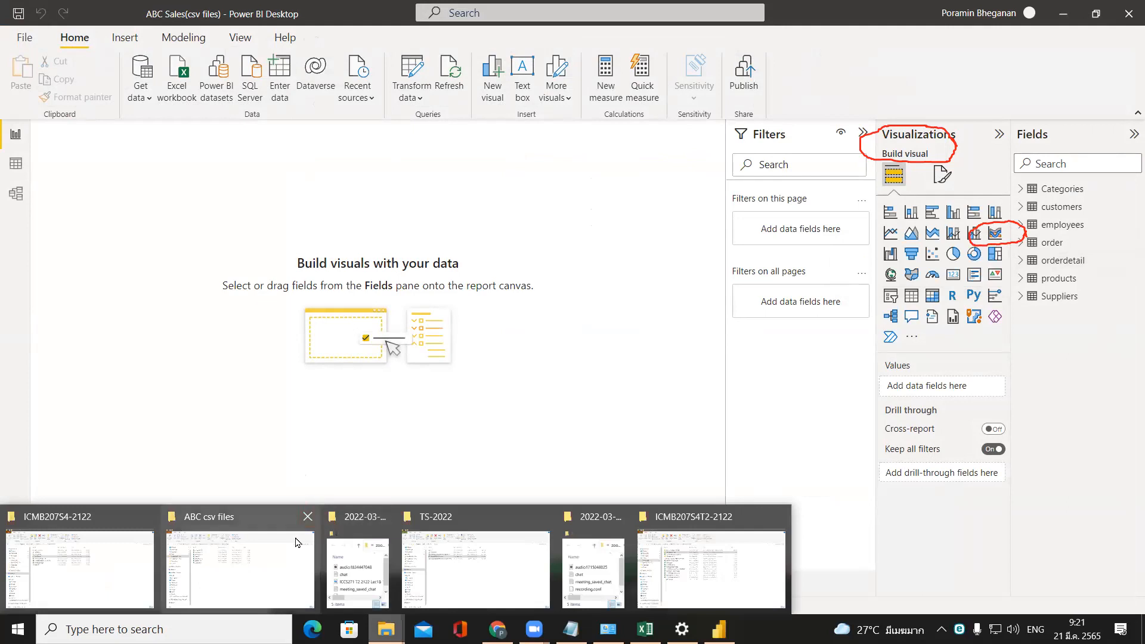
click(216, 590)
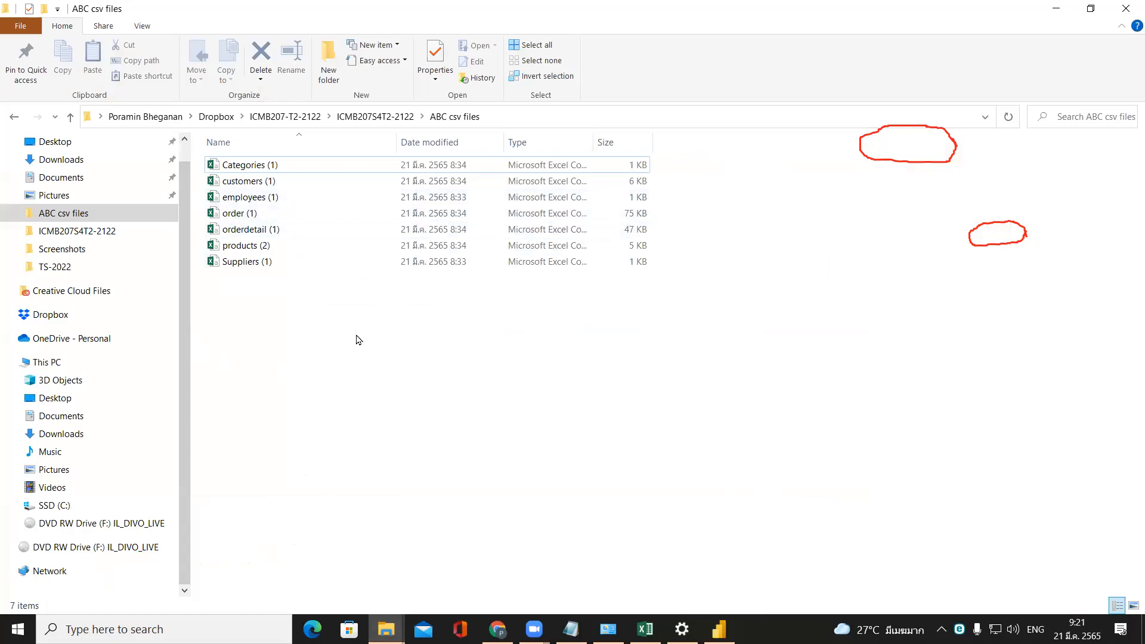
click(309, 182)
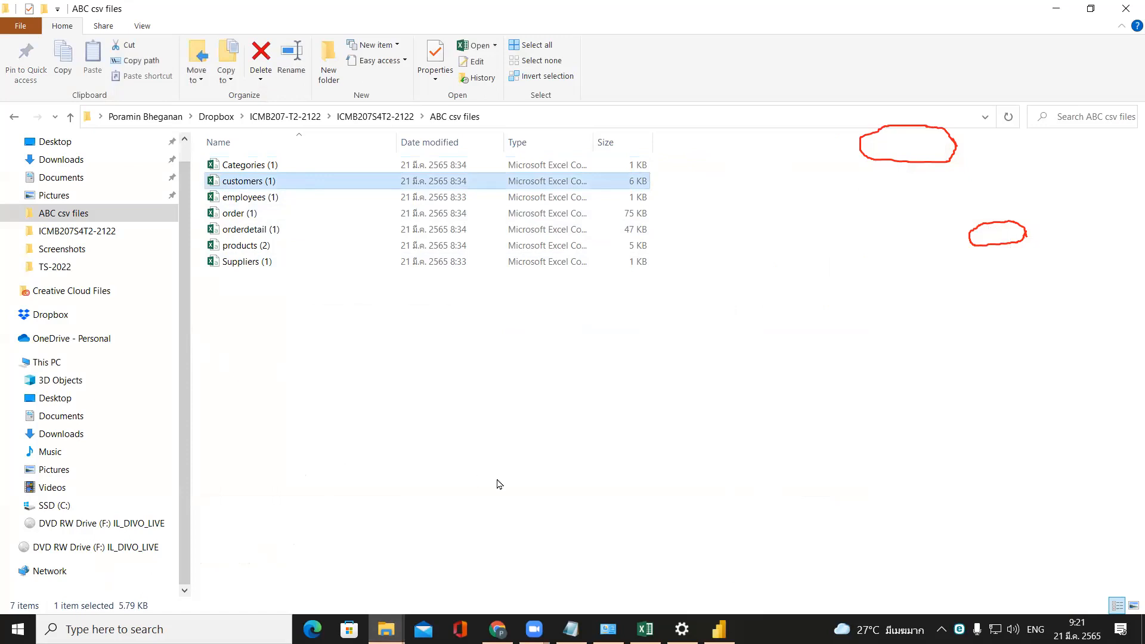
key(Down)
key(Down)
key(Down)
key(Down)
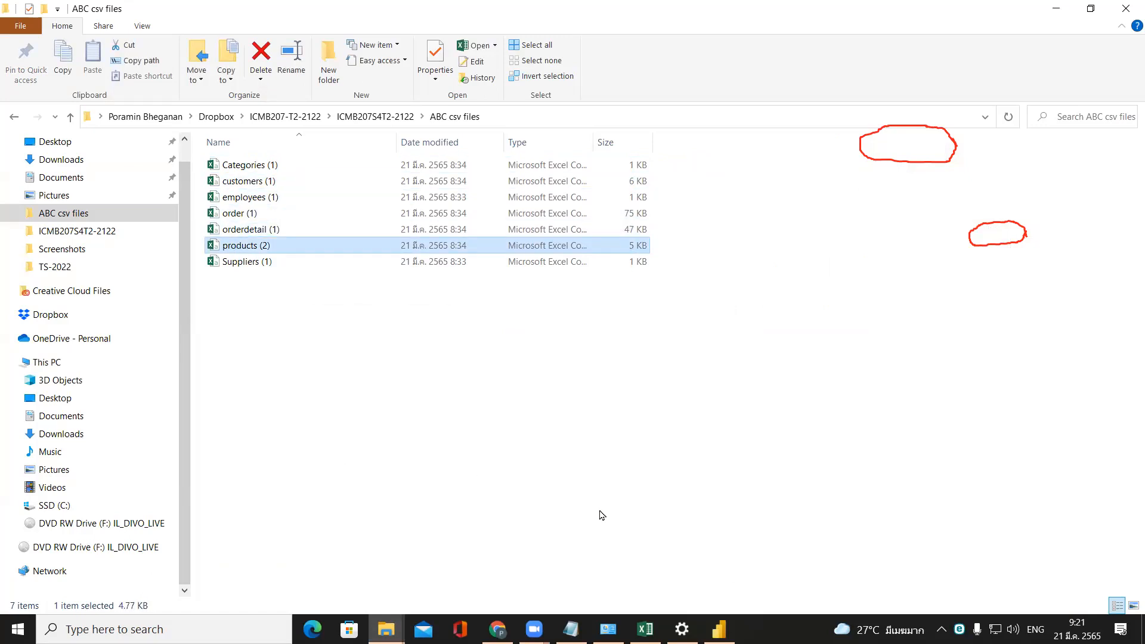
key(F2)
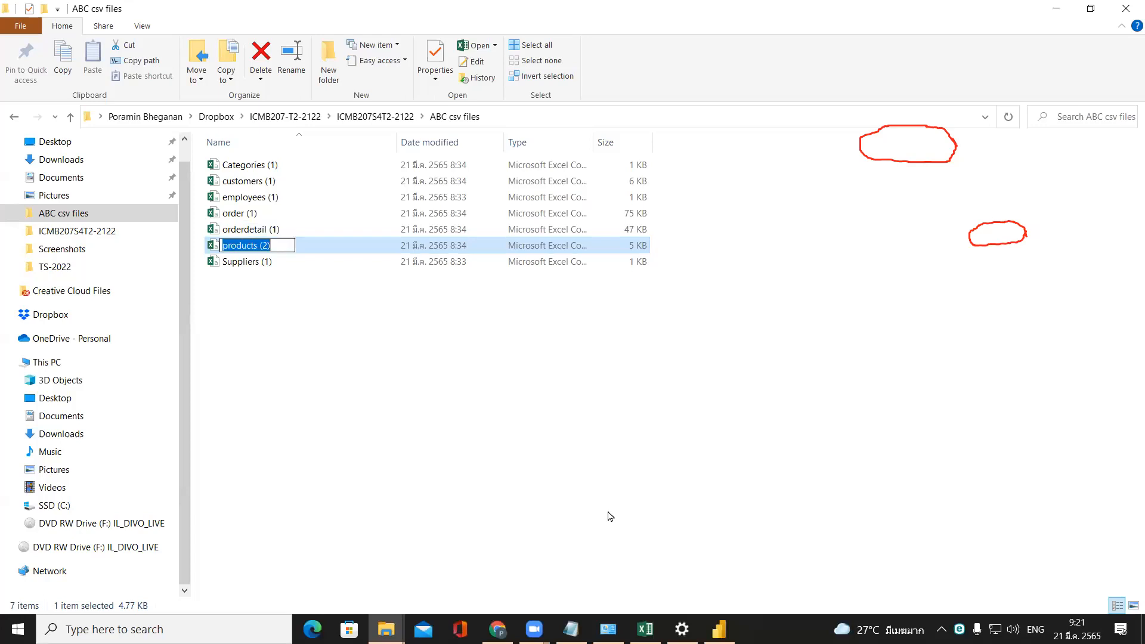
key(End)
key(BackSpace)
key(BackSpace)
key(BackSpace)
key(BackSpace)
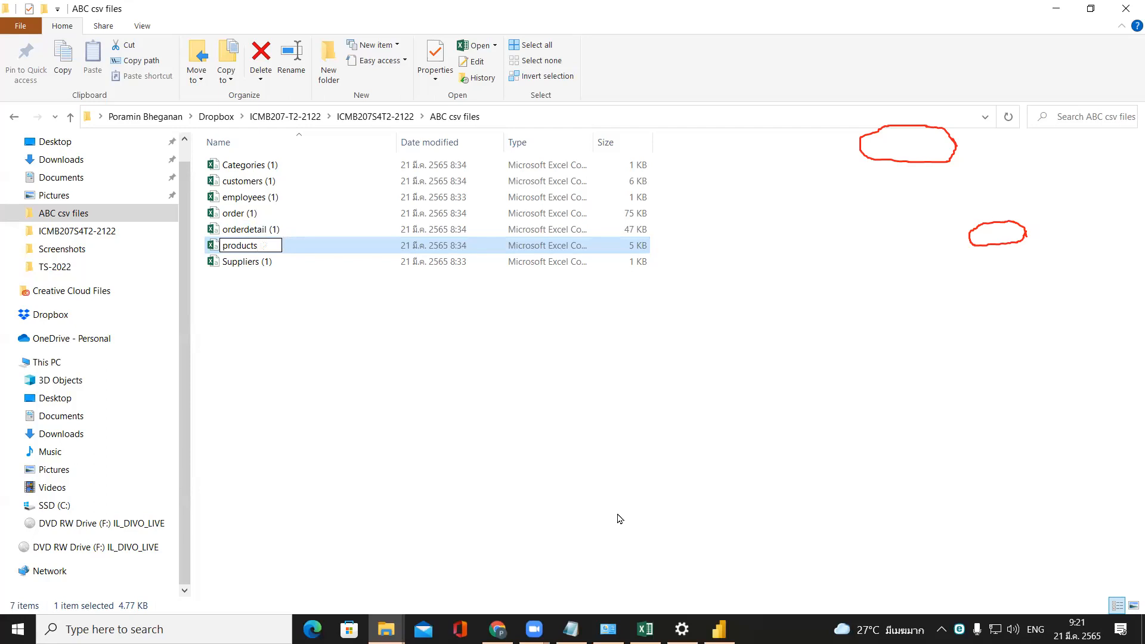
key(Return)
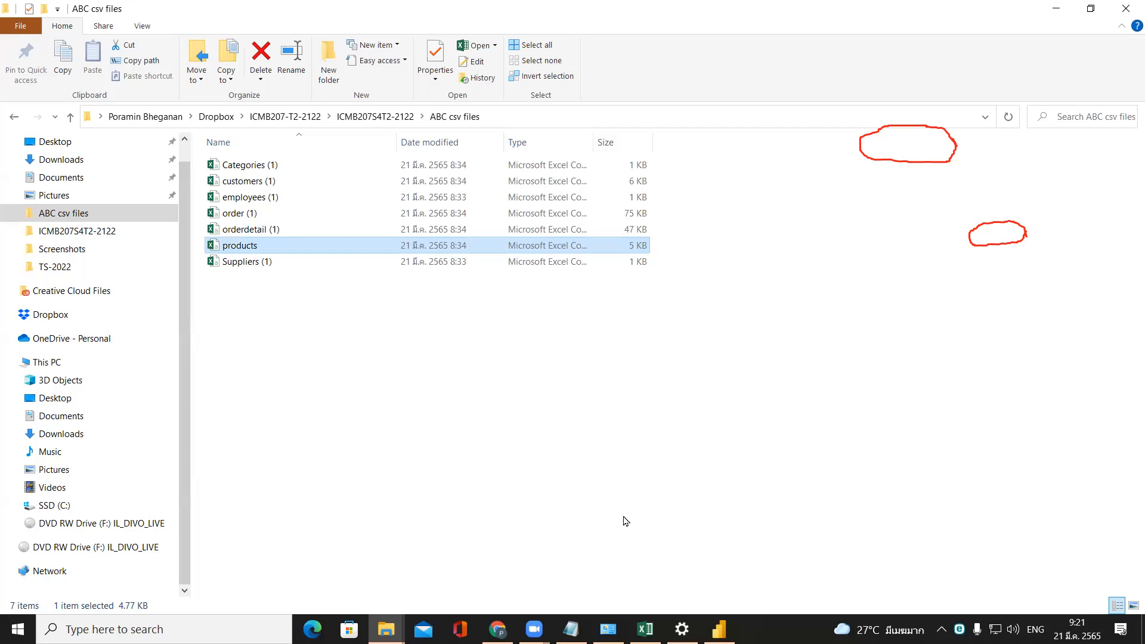
Return to Power BI Desktop and inspect the file path in the source settings of the products query in Power Query Editor.
key(alt+Tab)
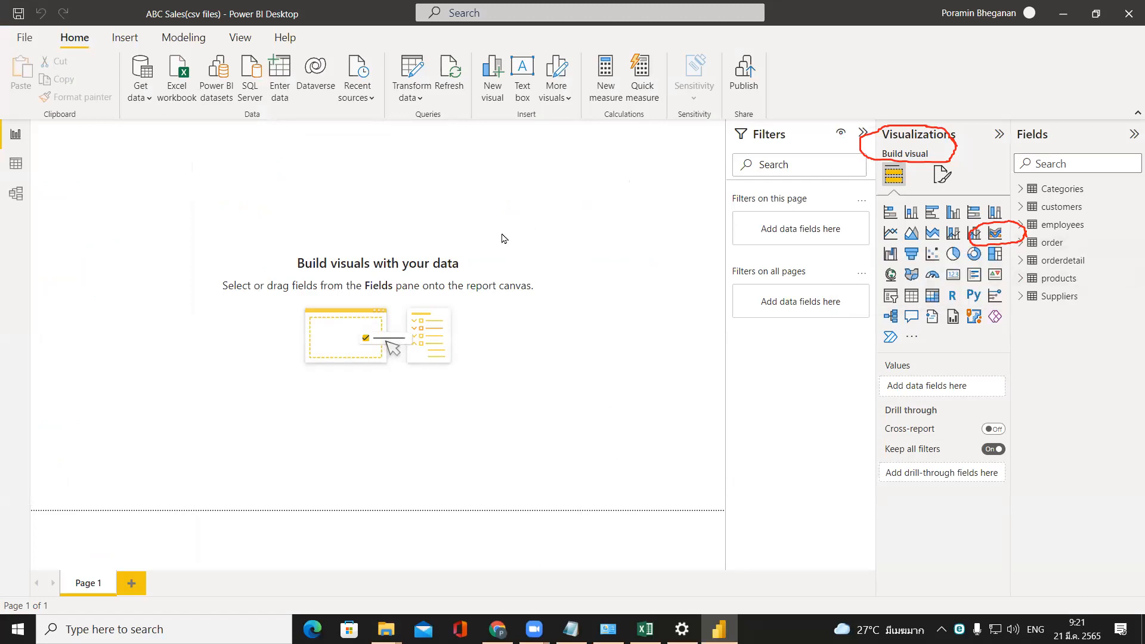
click(412, 76)
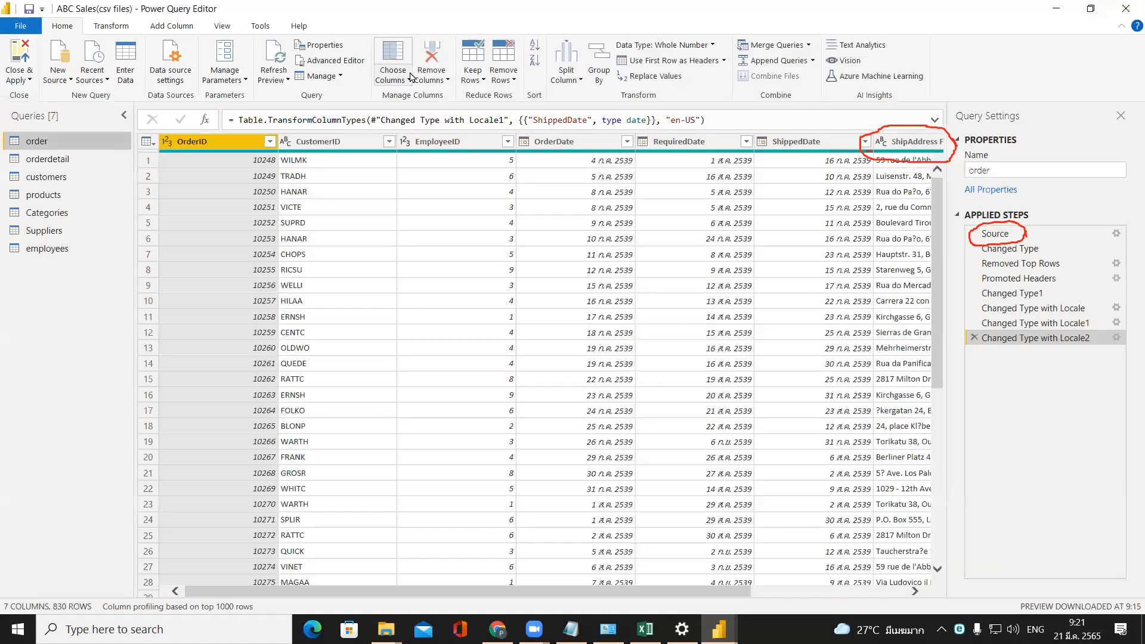
click(70, 200)
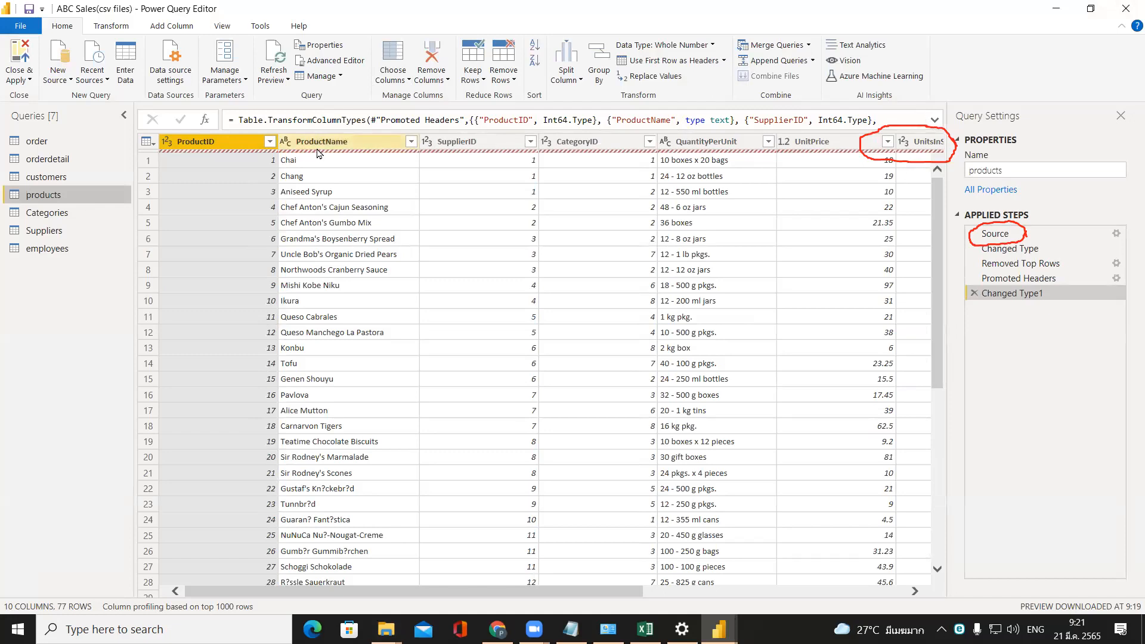
key(F2)
click(25, 192)
click(8, 196)
click(9, 197)
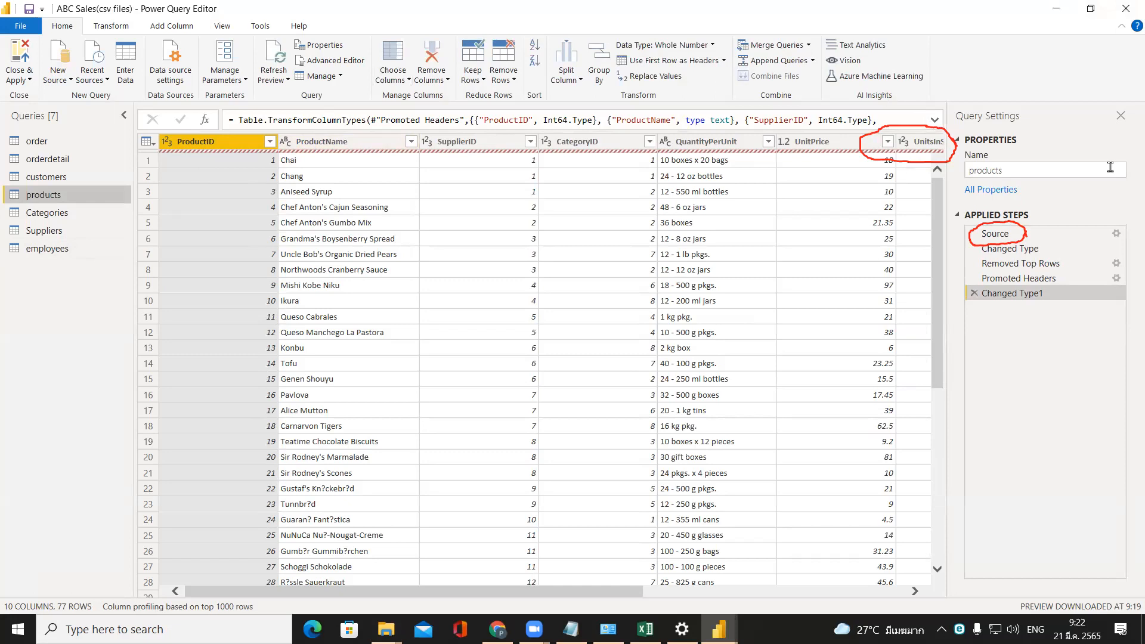
click(1007, 236)
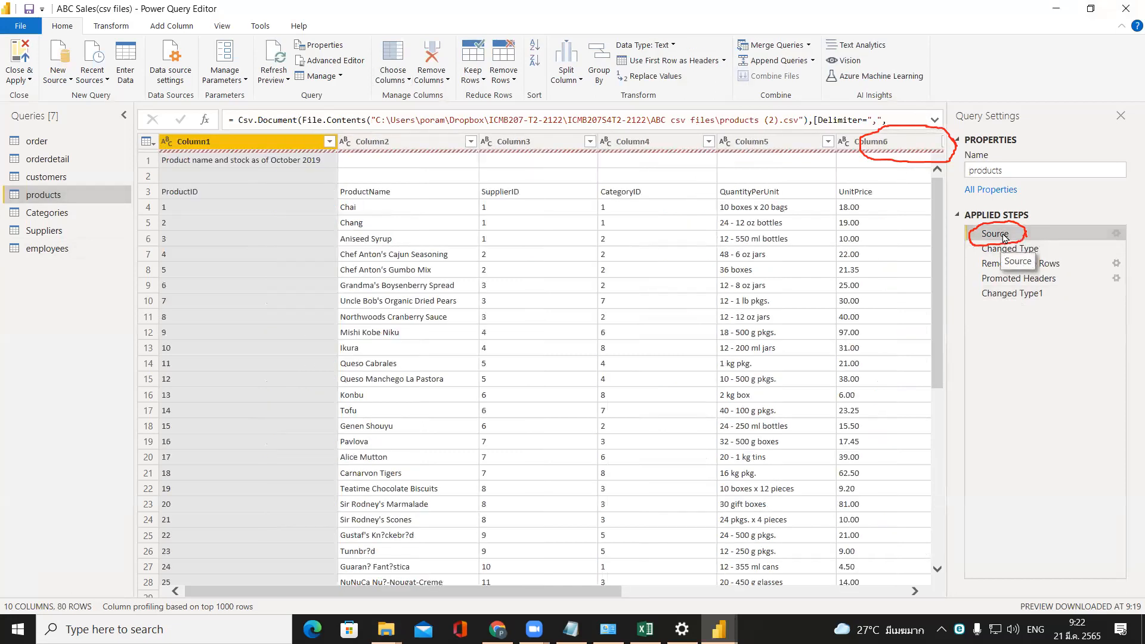
click(1118, 236)
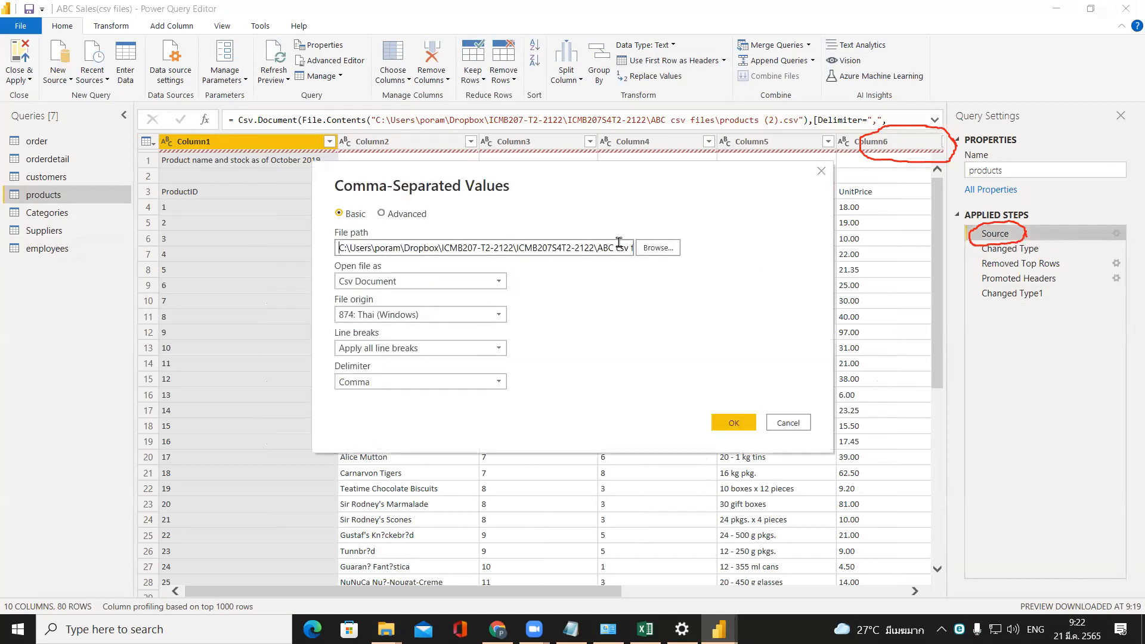
drag(619, 242, 754, 251)
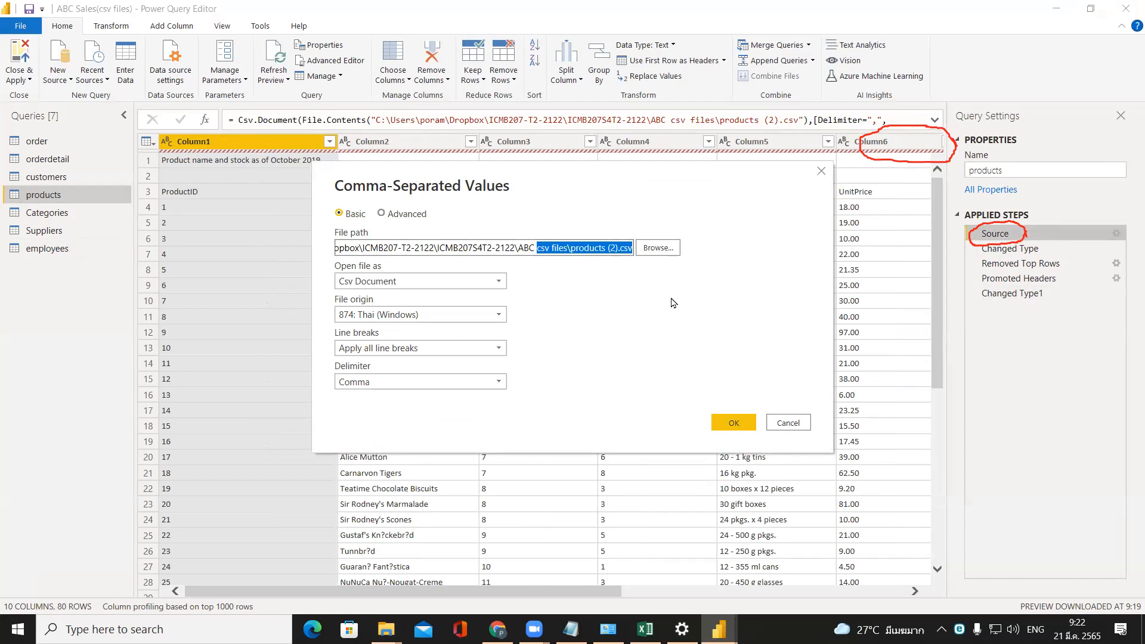
click(732, 424)
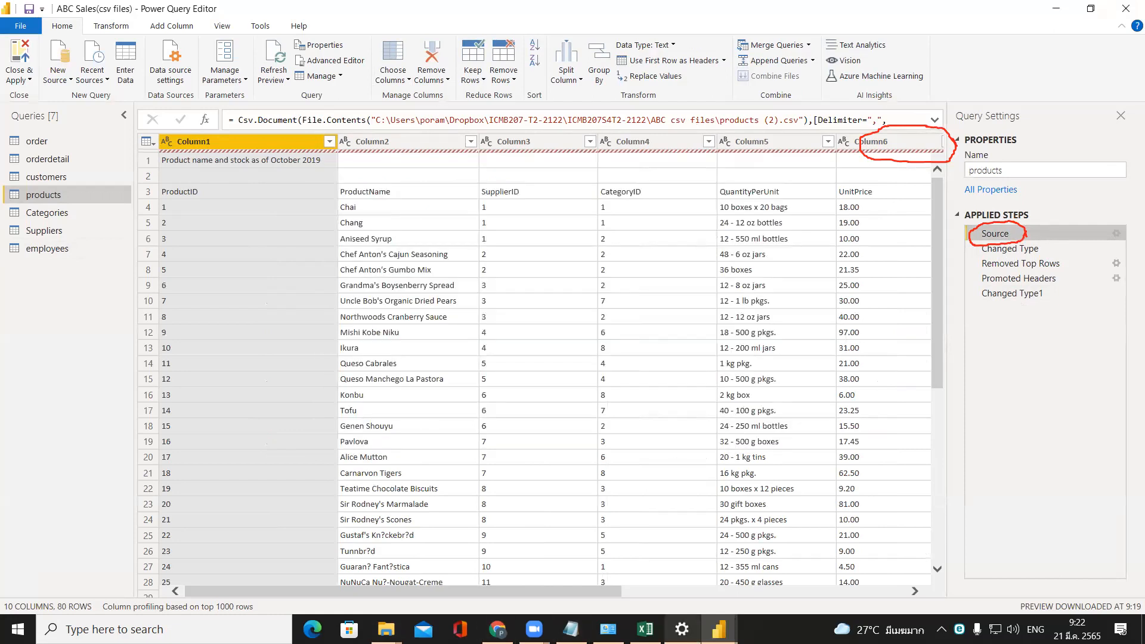
Check the name of the products file in the ABC csv files folder and return to Power Query Editor.
click(387, 630)
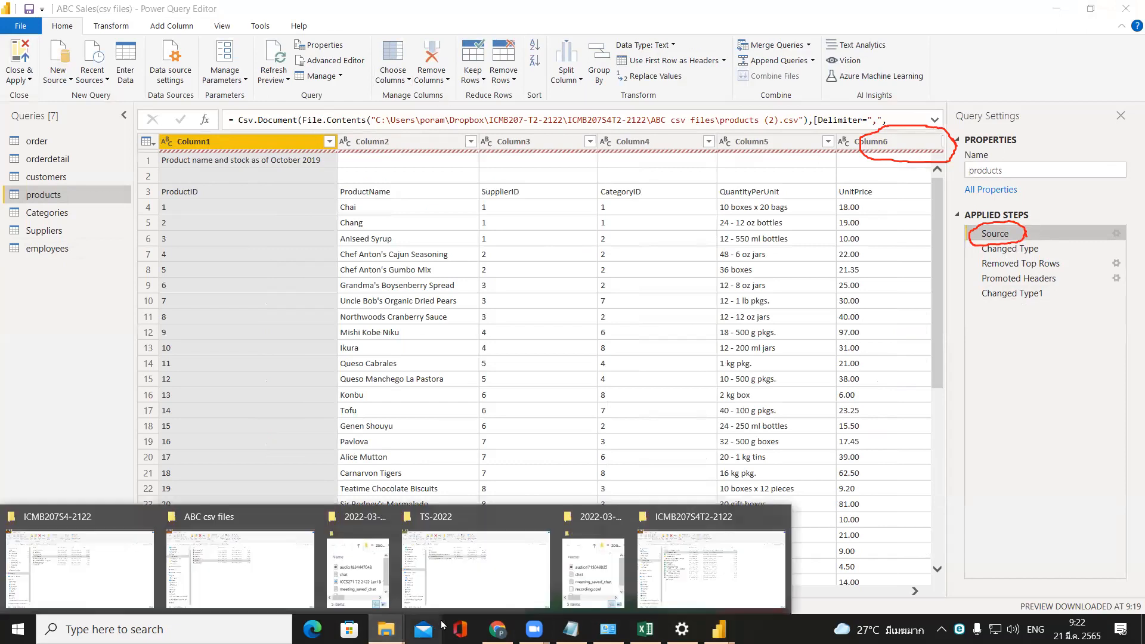
click(292, 575)
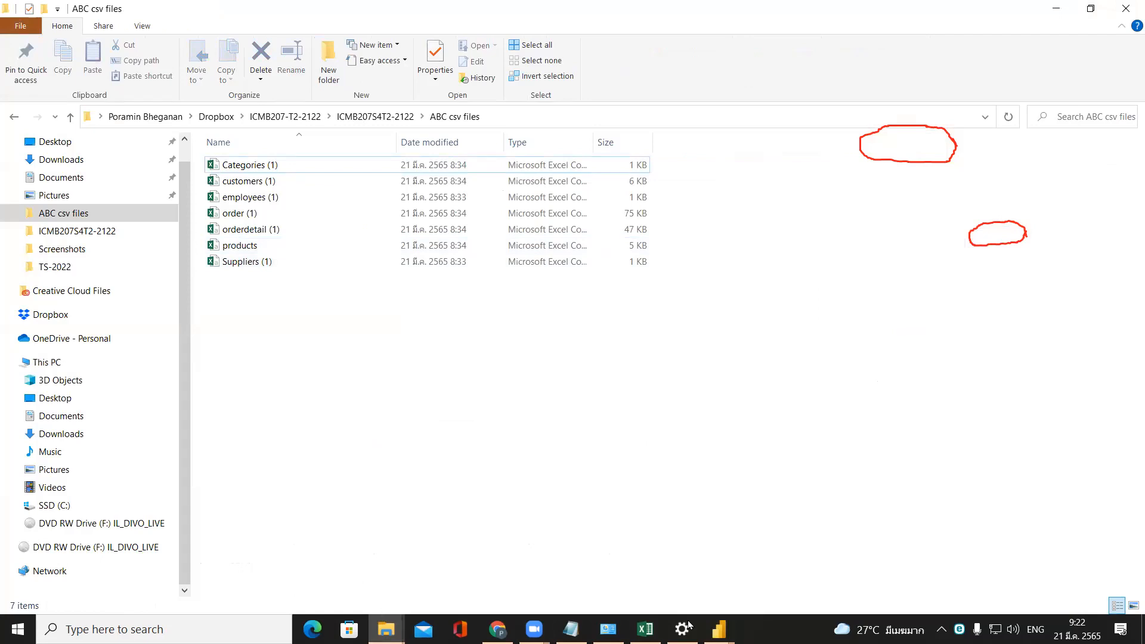
click(719, 629)
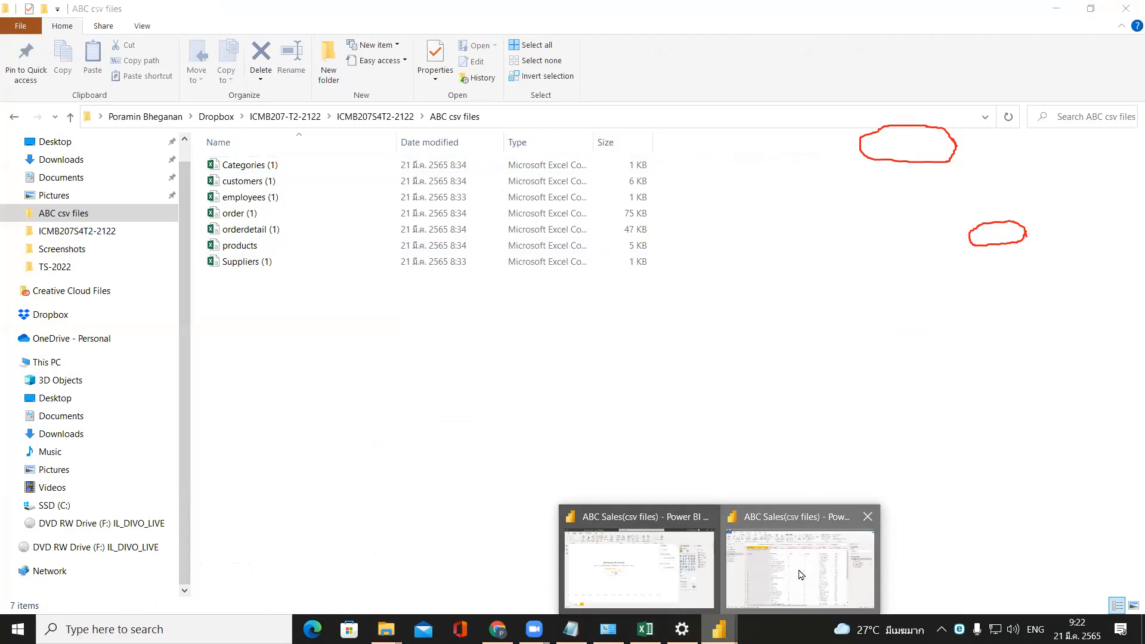
click(801, 575)
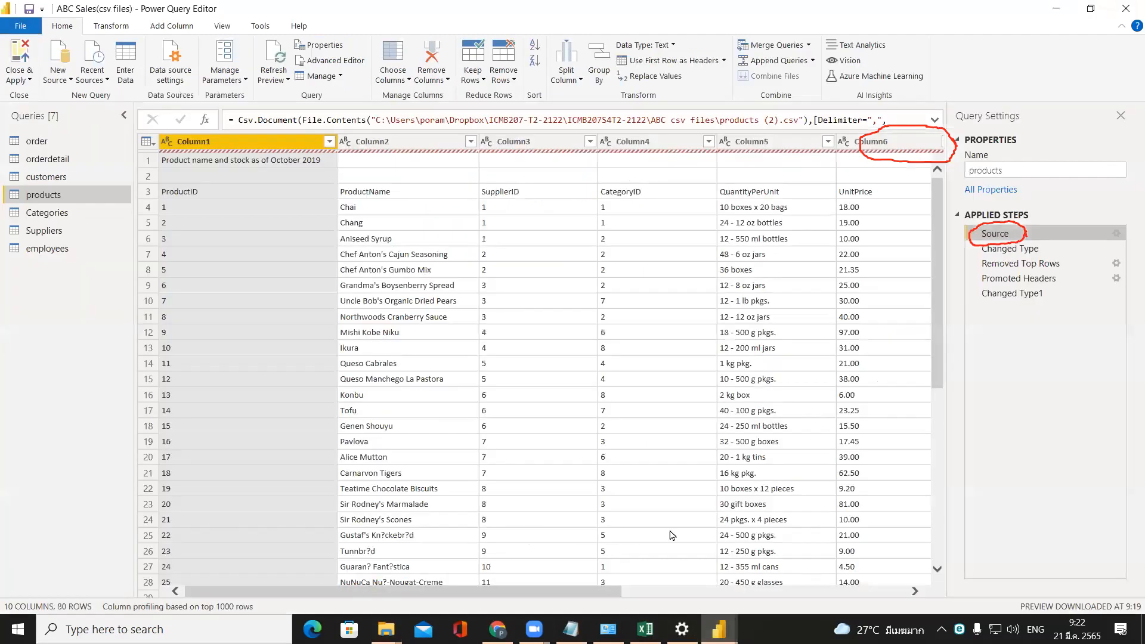
Duplicate Column2 of the products query as an intermediate step inserted directly after Source.
click(219, 167)
click(213, 191)
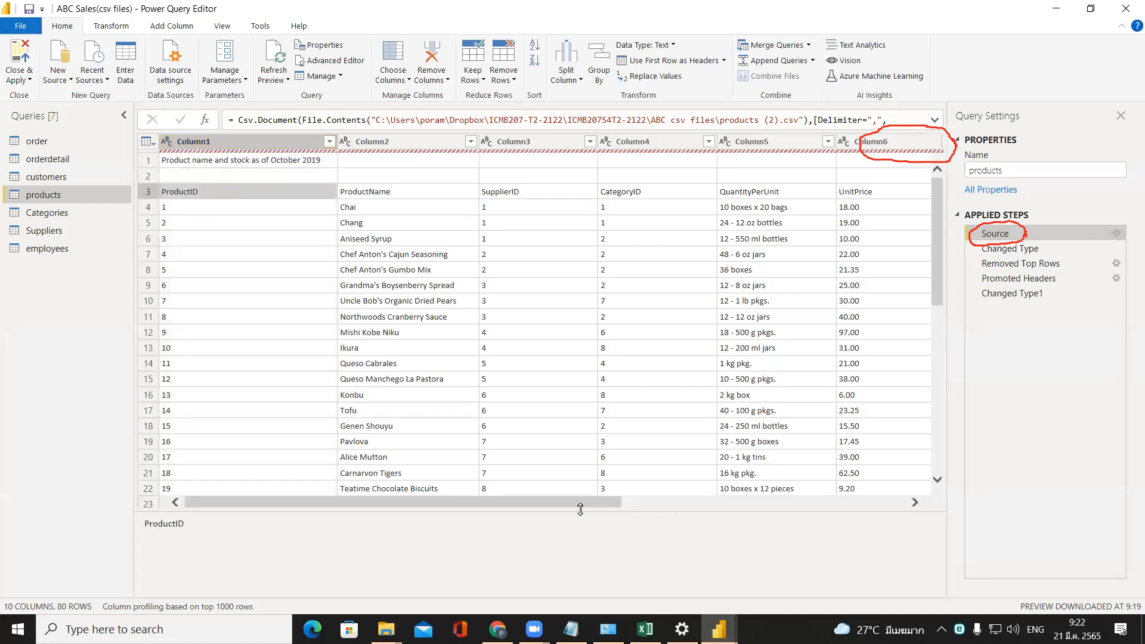
click(430, 147)
right_click(430, 147)
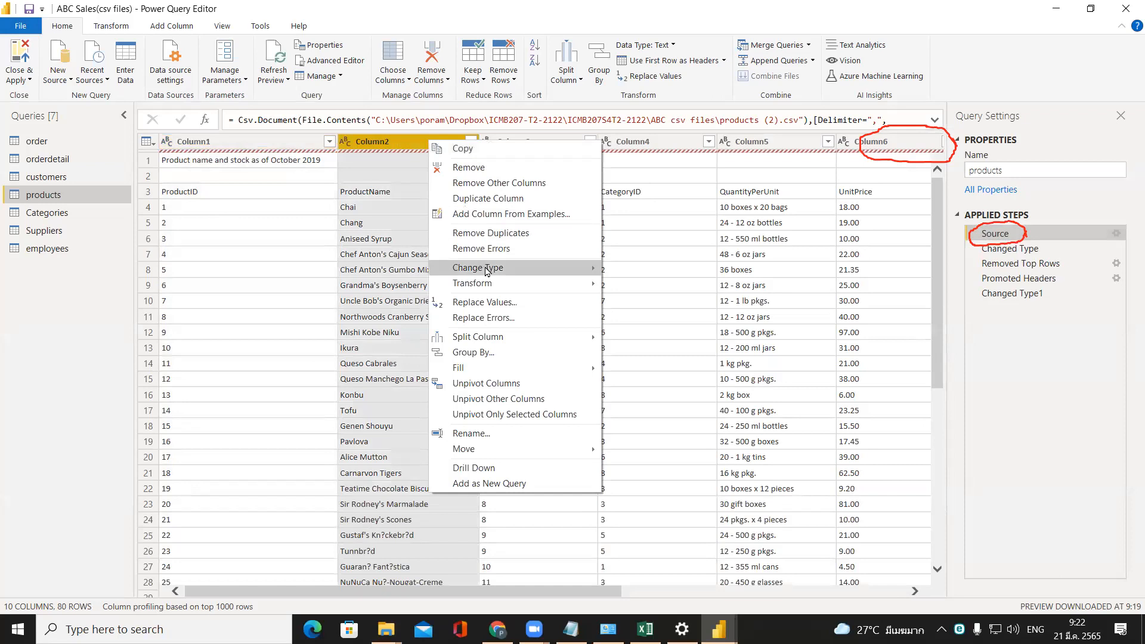
click(485, 198)
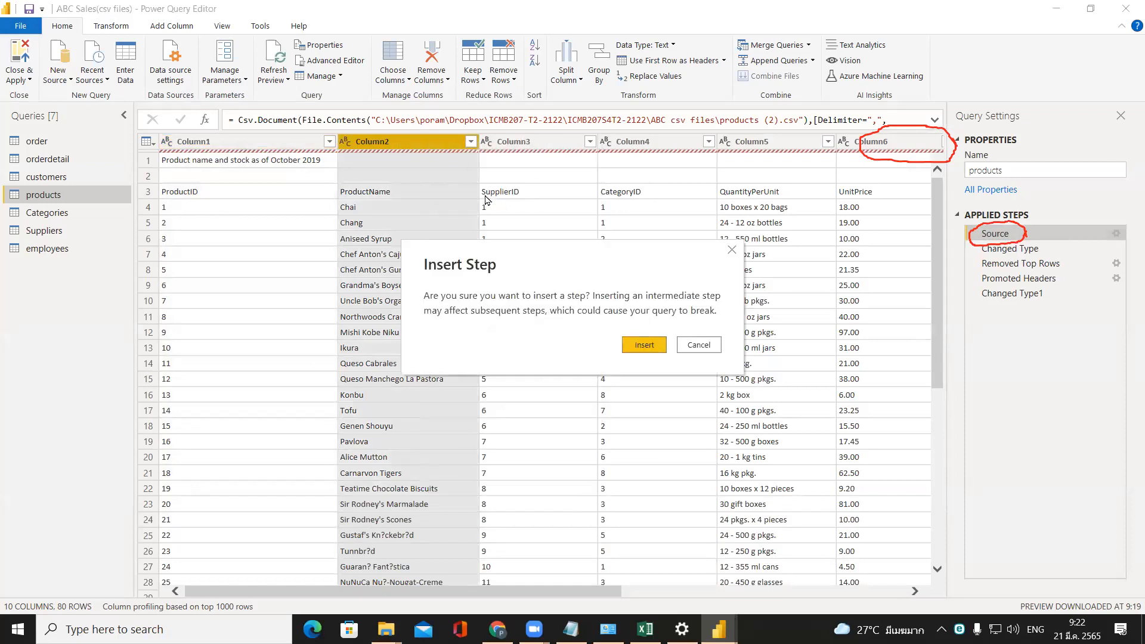
click(635, 345)
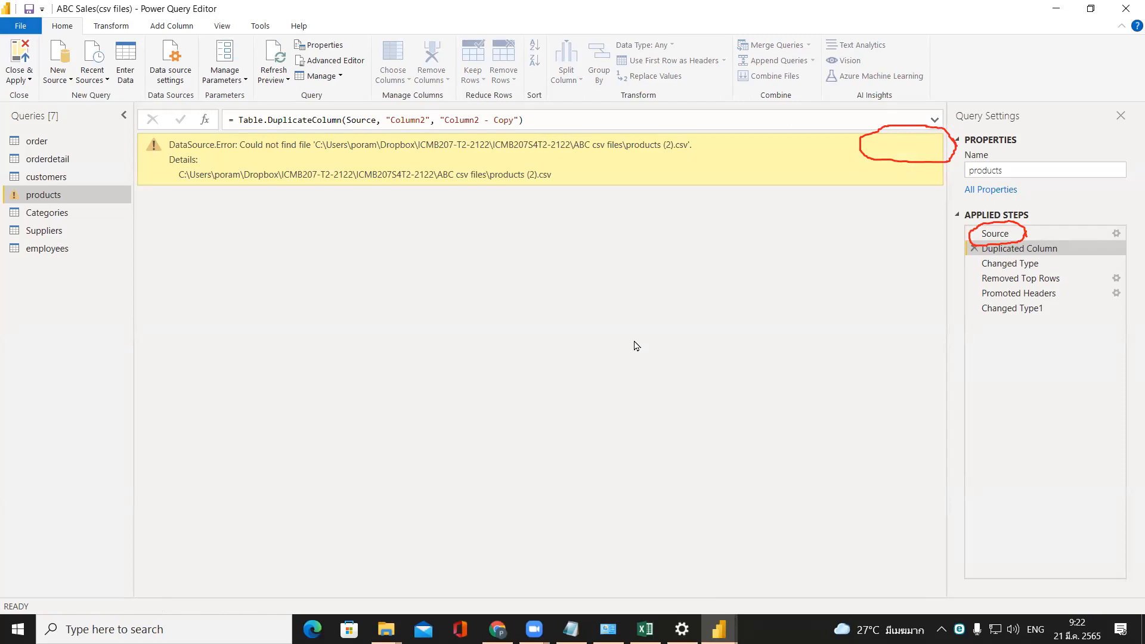
Change the source file of the products query to products.csv in the ABC csv files folder.
click(1117, 234)
click(663, 245)
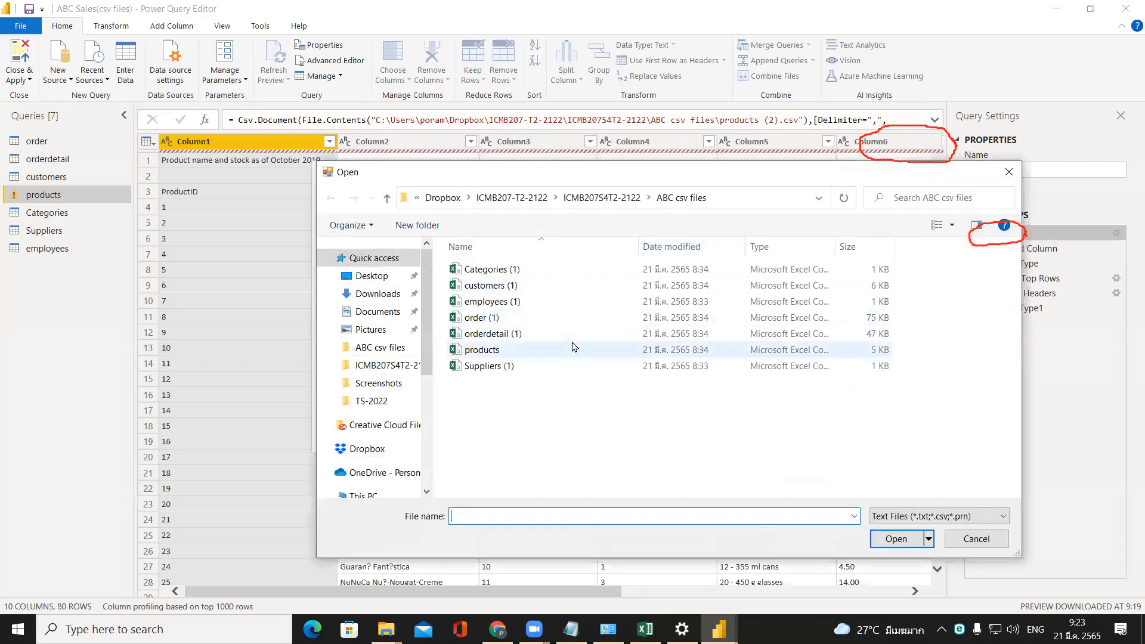
click(574, 349)
click(899, 540)
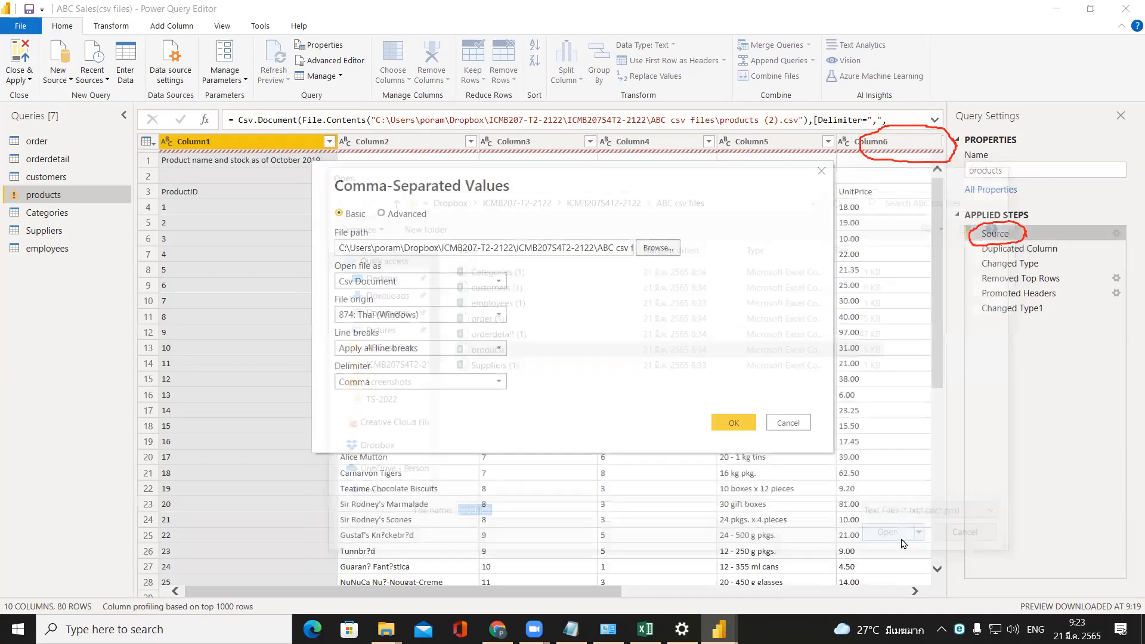
click(746, 422)
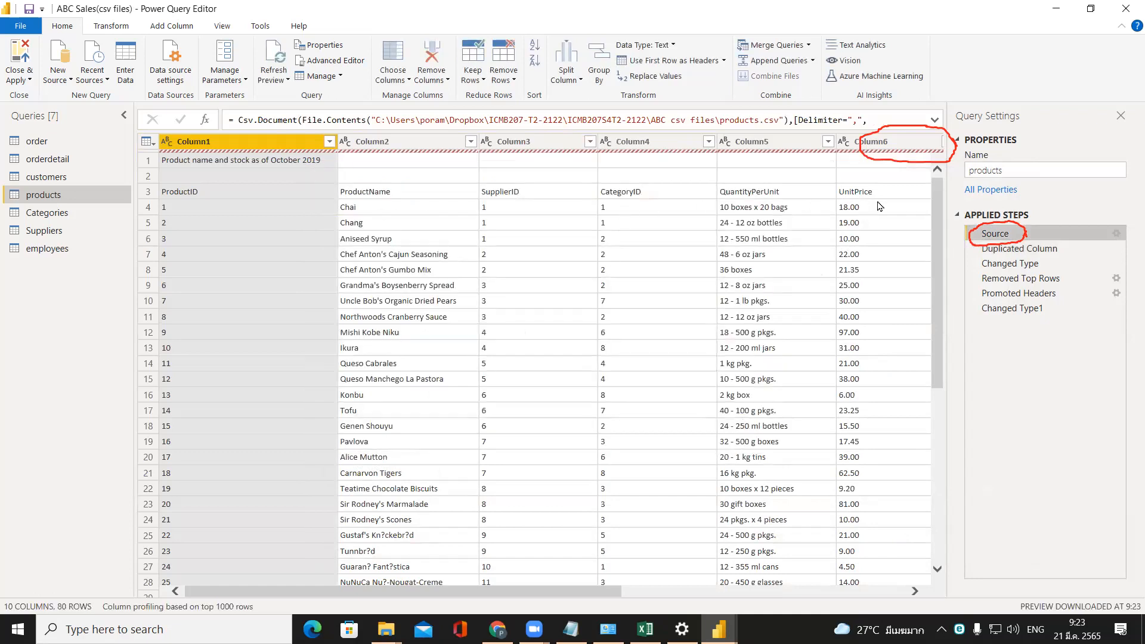
Duplicate Column2 of the products query once more as an intermediate step inserted directly after Source.
click(400, 147)
right_click(404, 146)
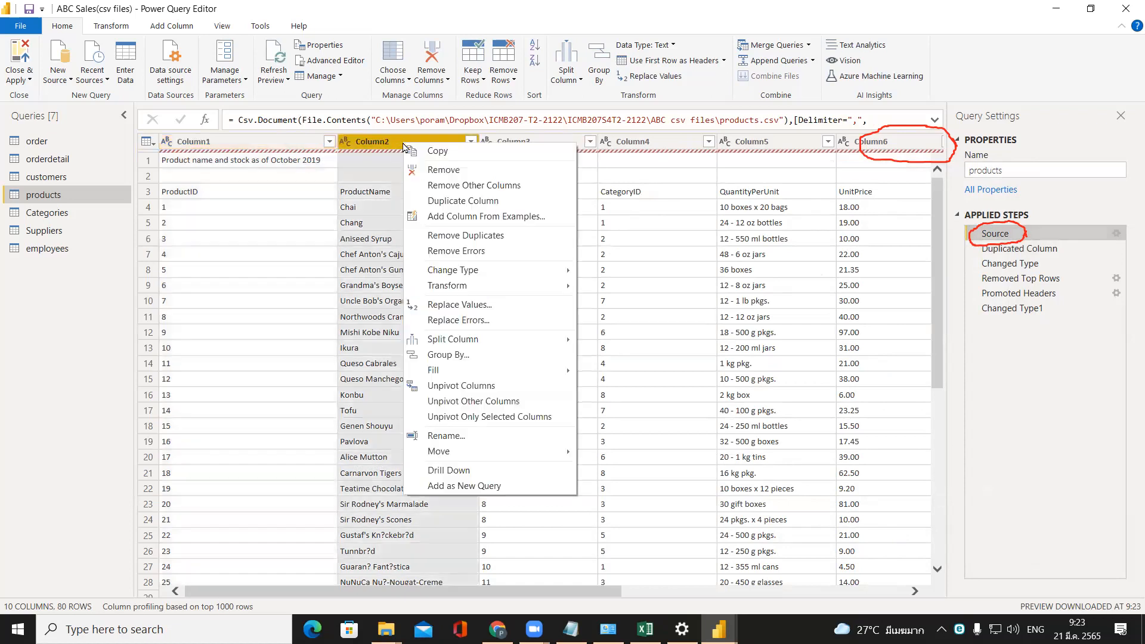
click(438, 202)
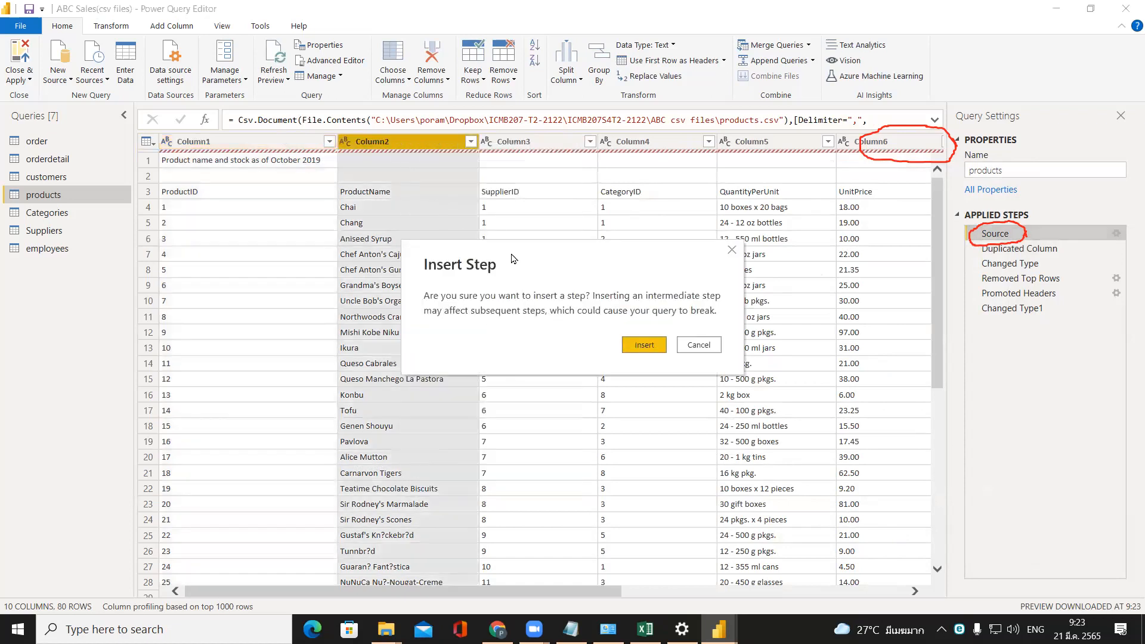
click(644, 345)
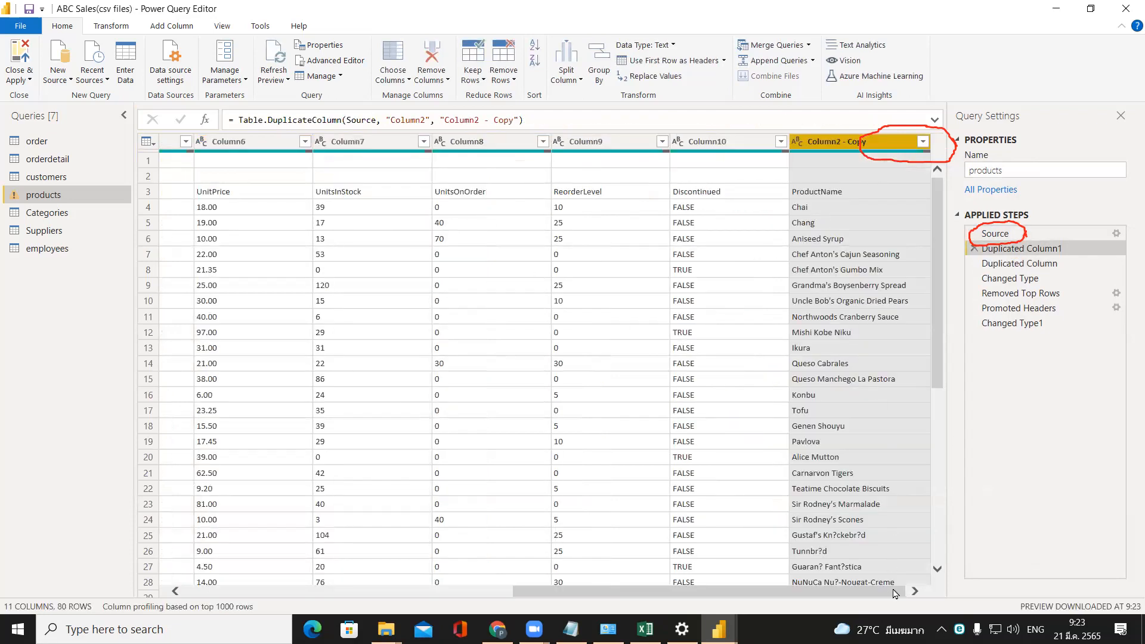
drag(822, 593, 427, 563)
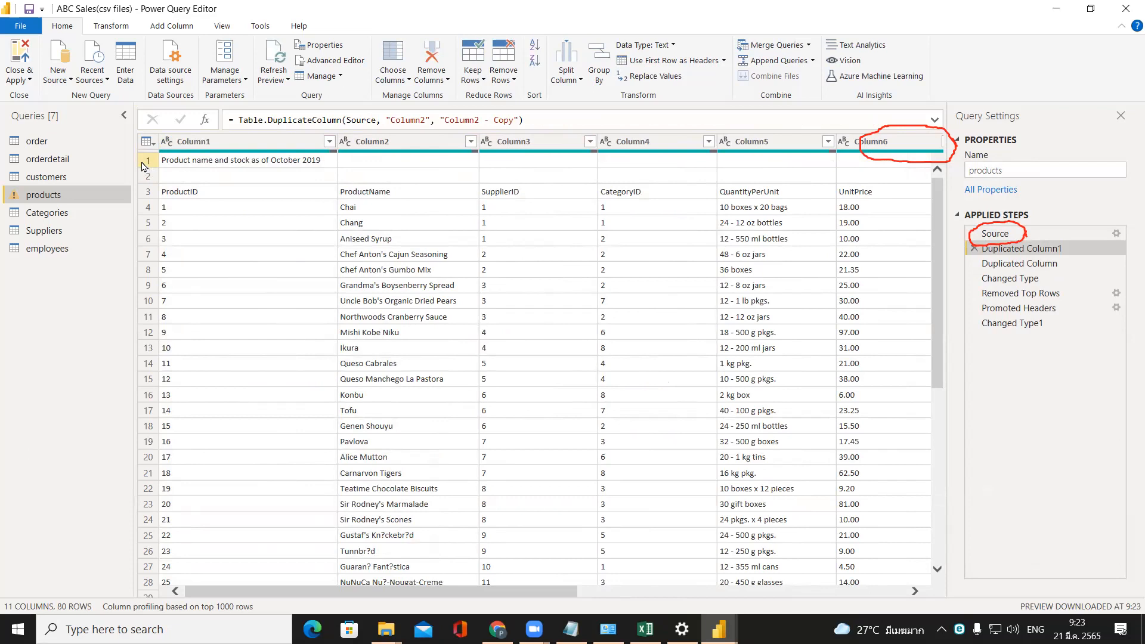
Close Power Query Editor without applying the changes and discard the pending changes to the products query.
click(1128, 7)
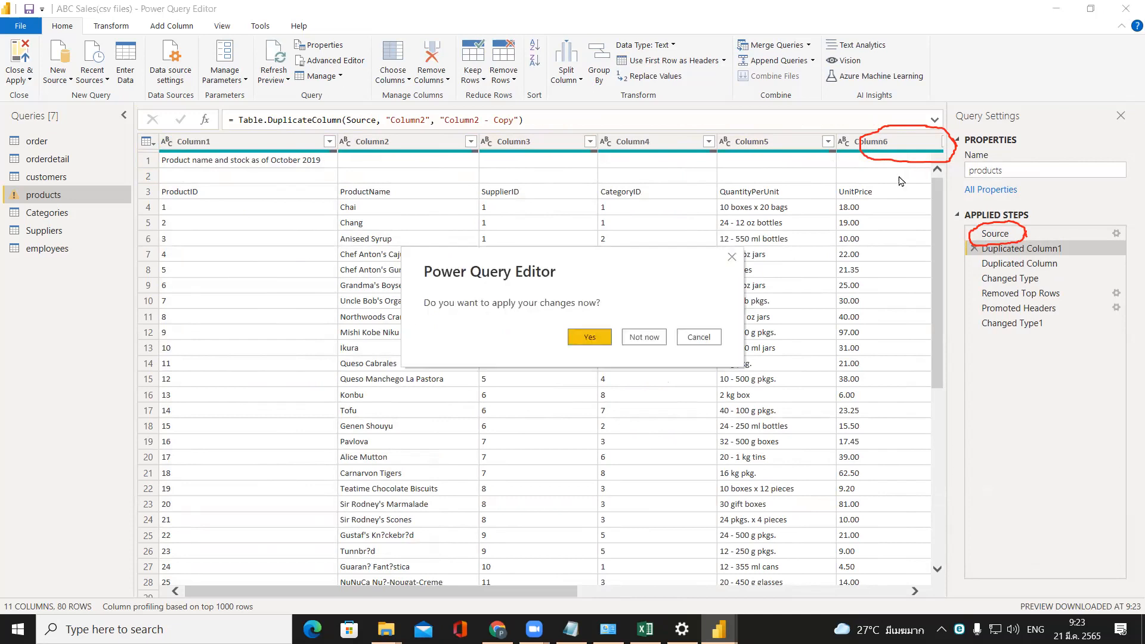
click(638, 337)
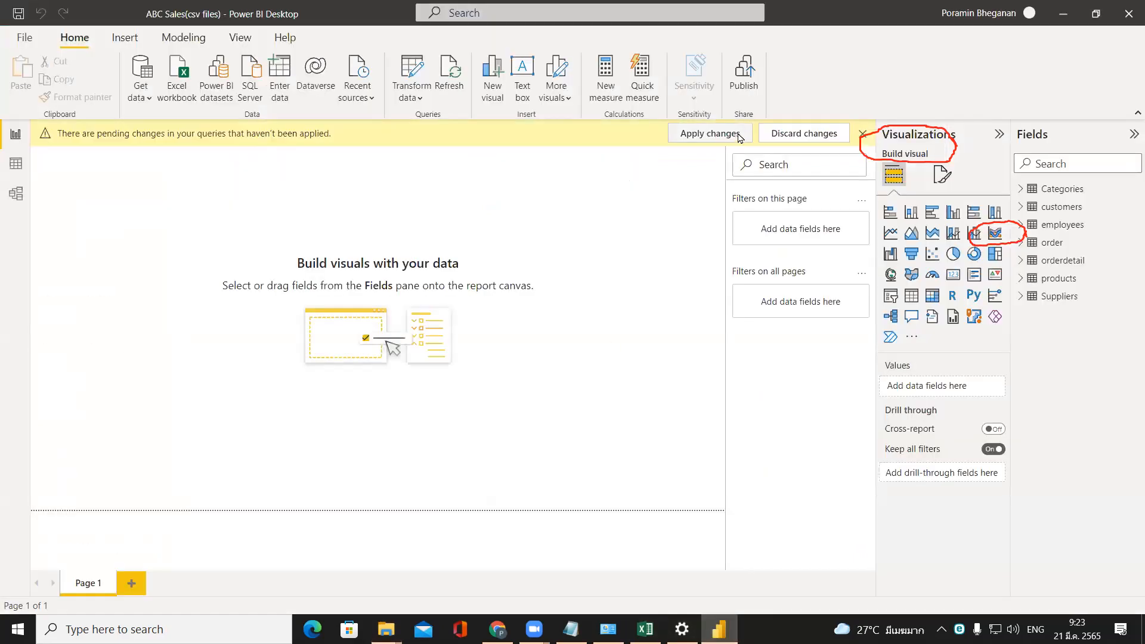
click(790, 134)
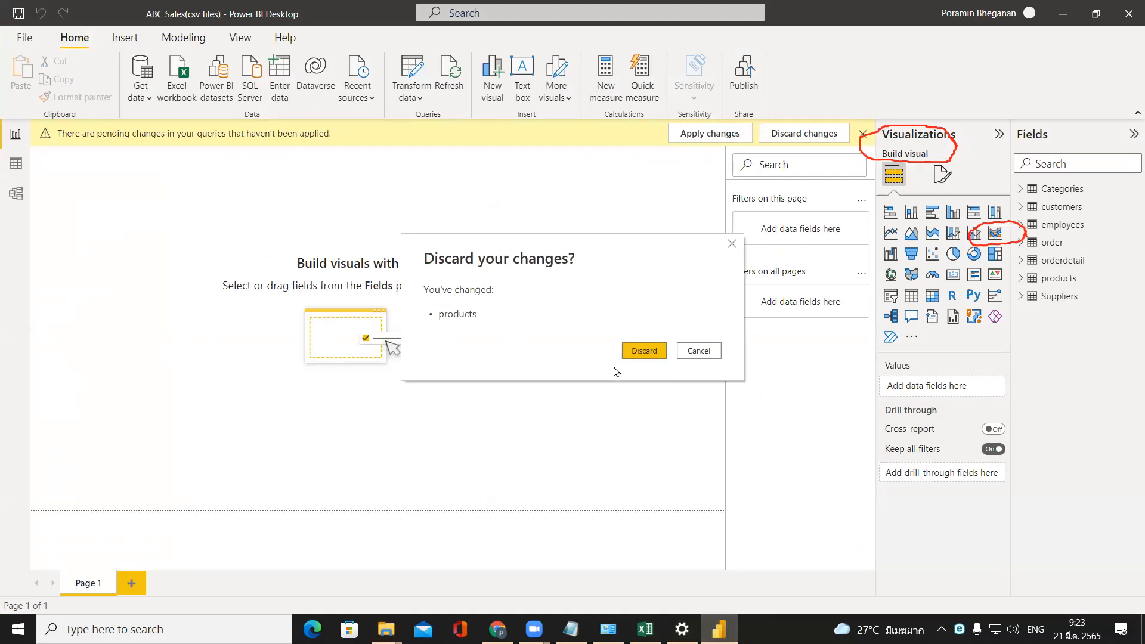
click(642, 352)
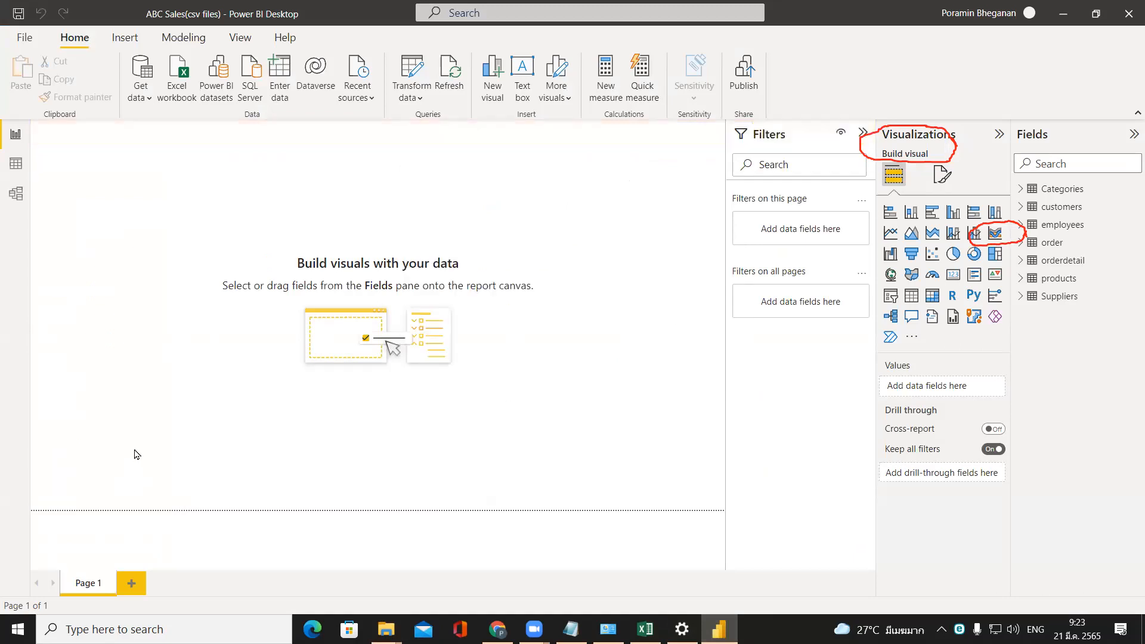
Change the products (2).csv data source to products.csv in the ABC csv files folder through the data source settings.
click(401, 104)
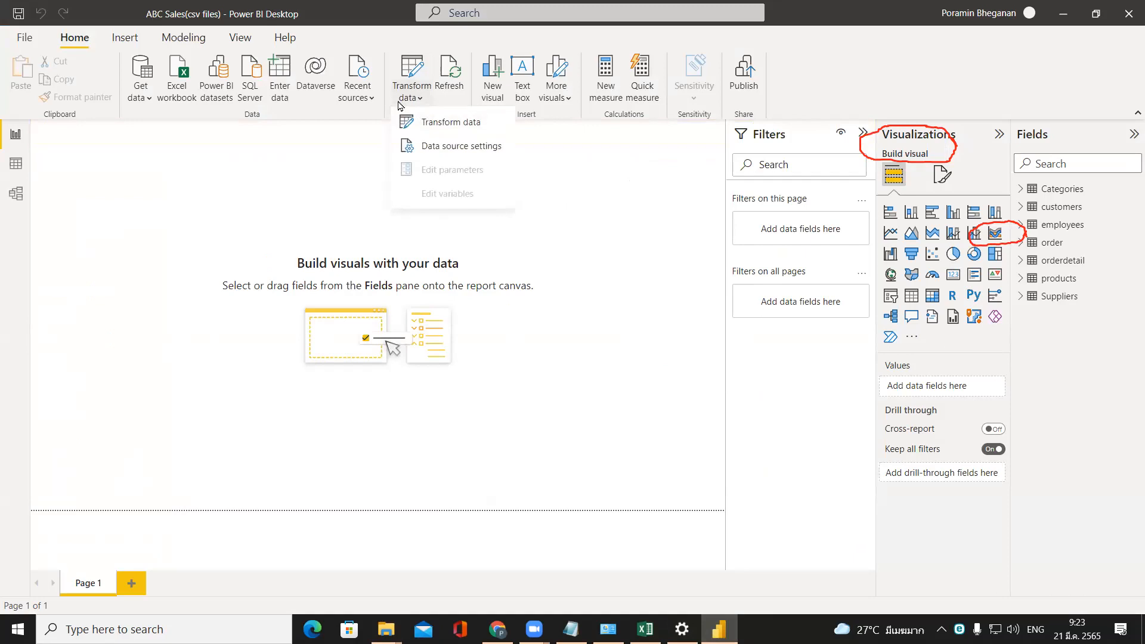
click(416, 147)
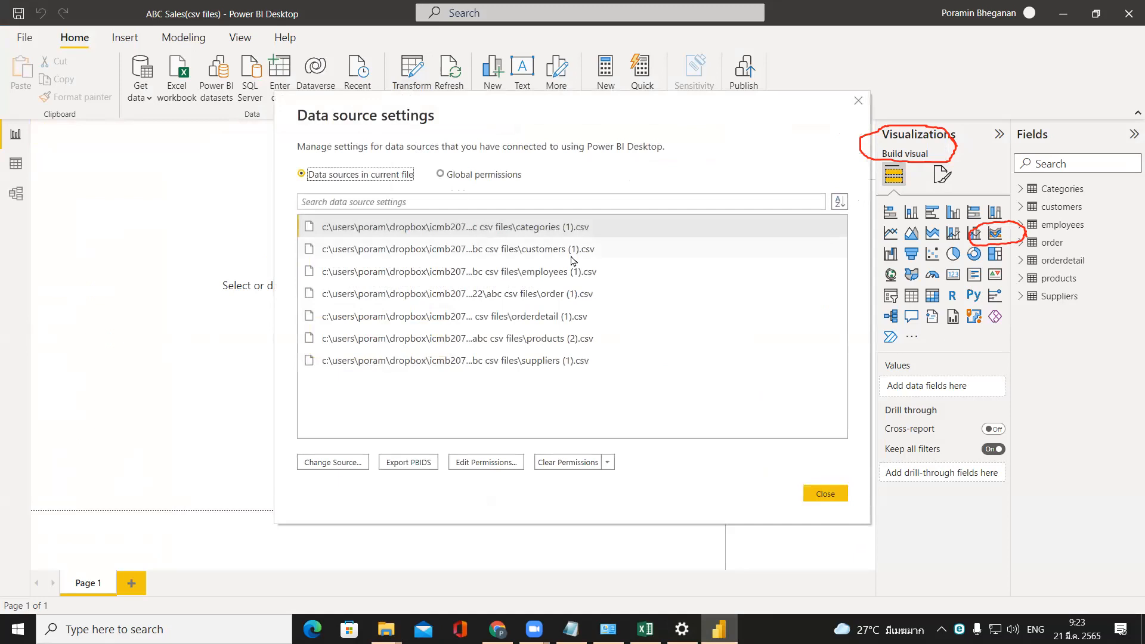
click(587, 350)
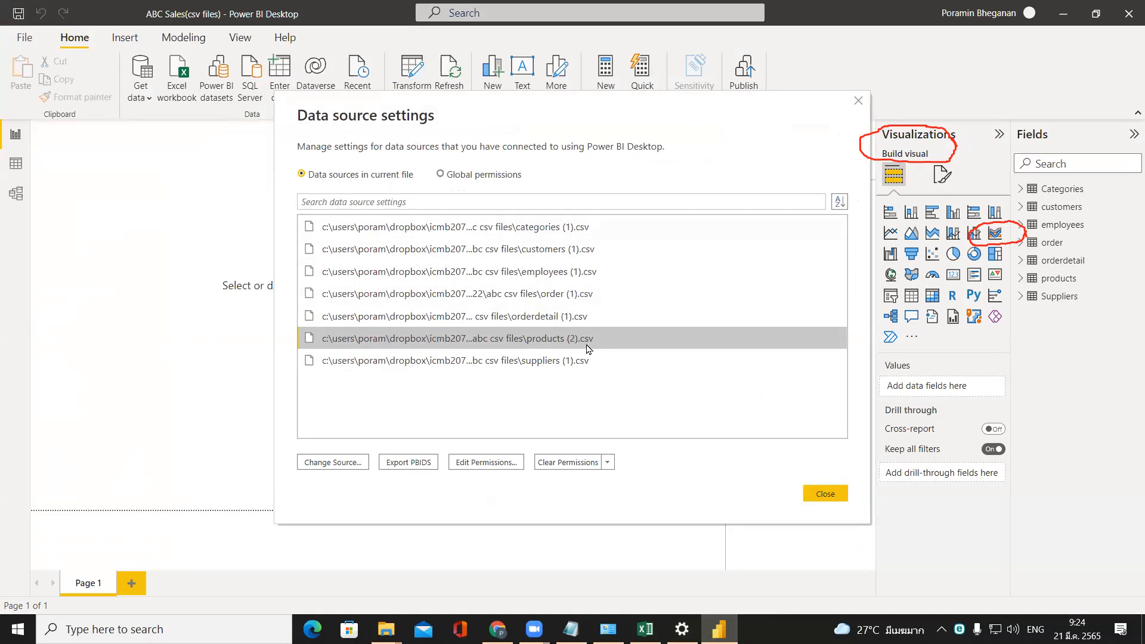
click(337, 464)
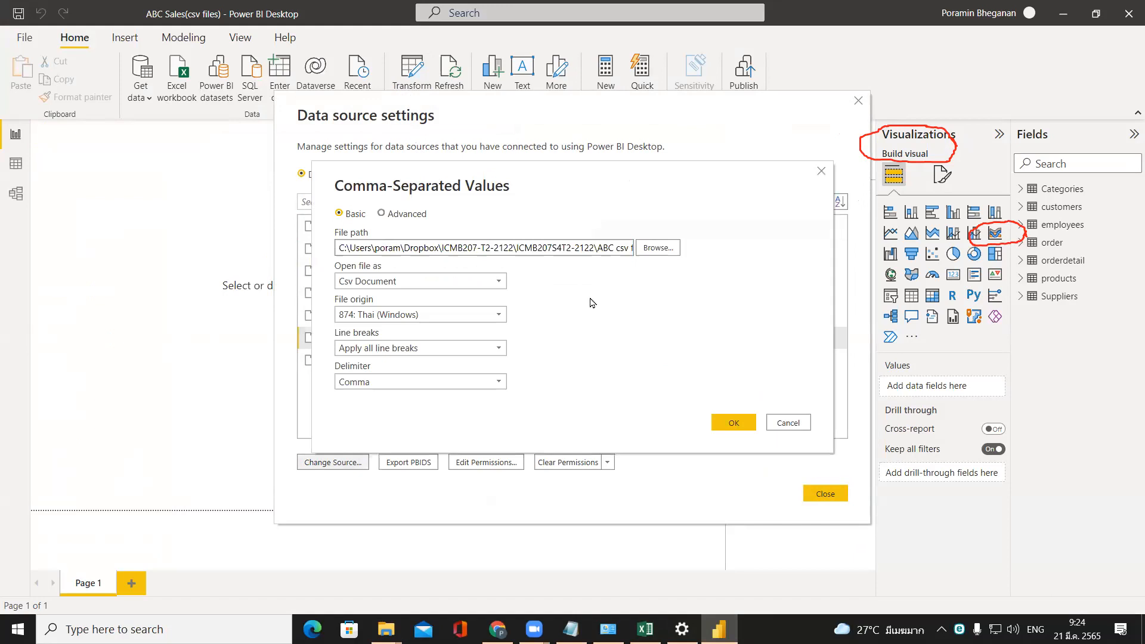
click(664, 249)
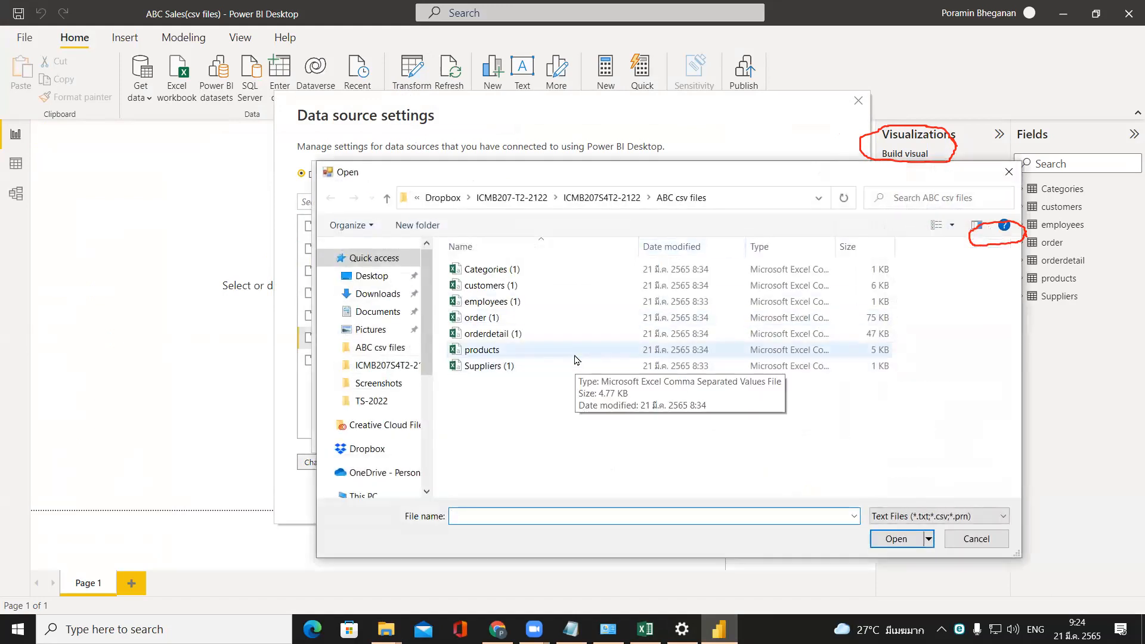
click(576, 356)
click(901, 538)
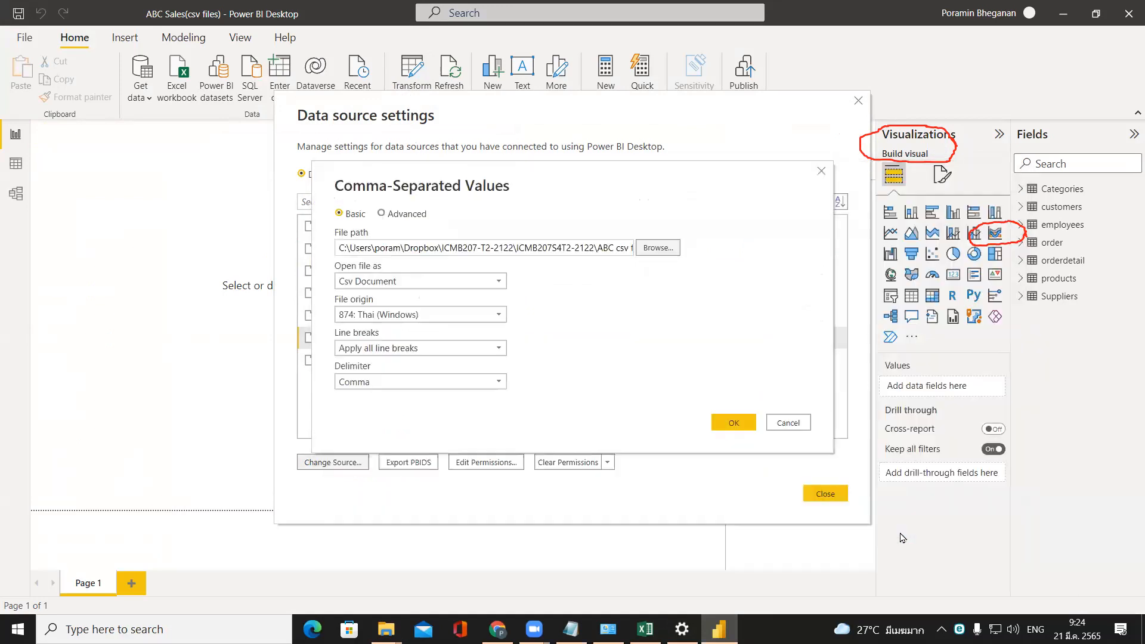
click(733, 422)
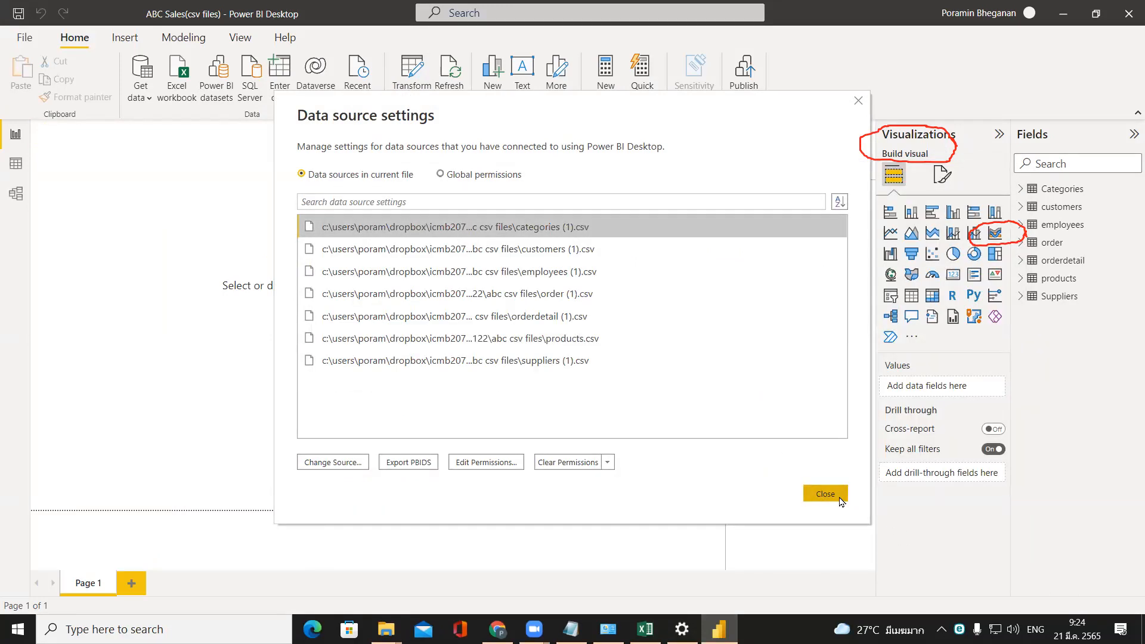
Check the products.csv entry, close the data source settings and apply the pending query changes.
click(516, 340)
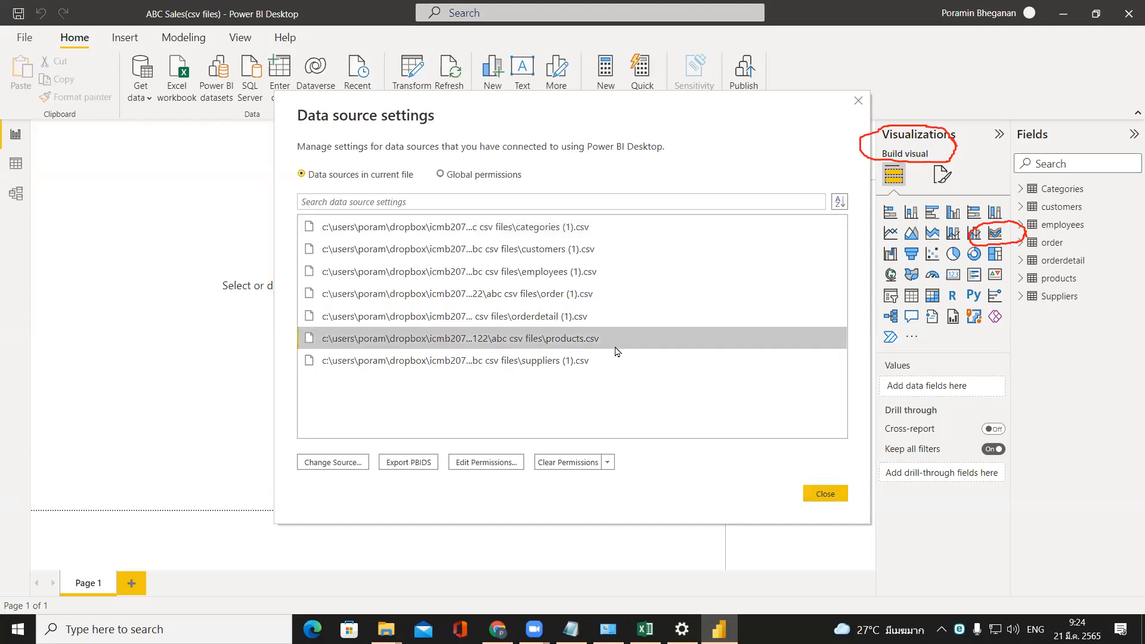
click(826, 494)
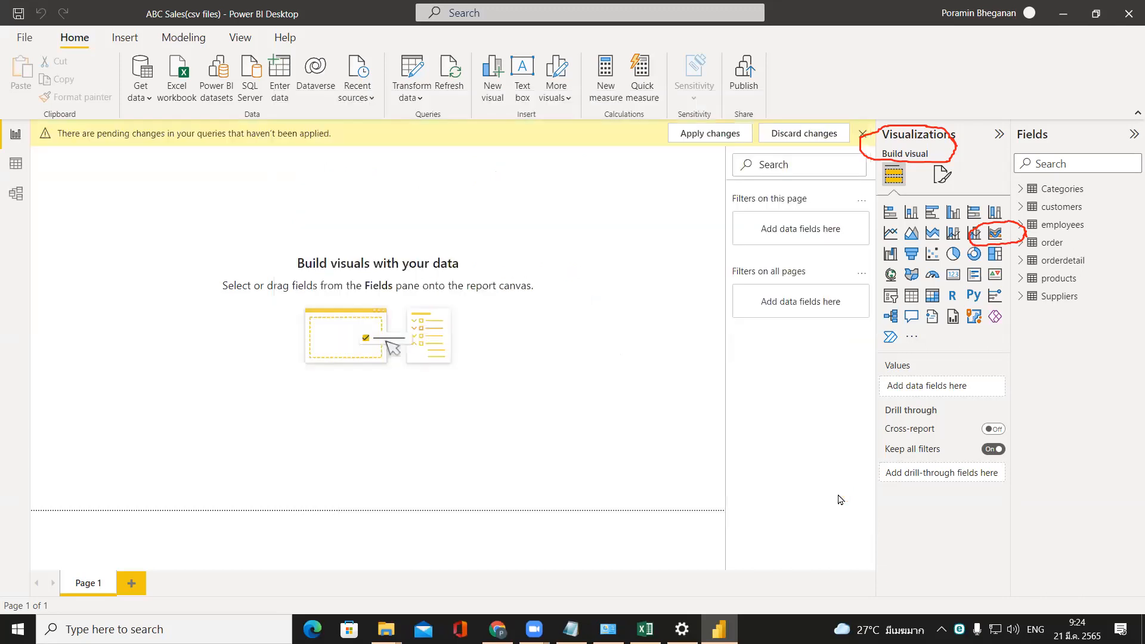
click(696, 138)
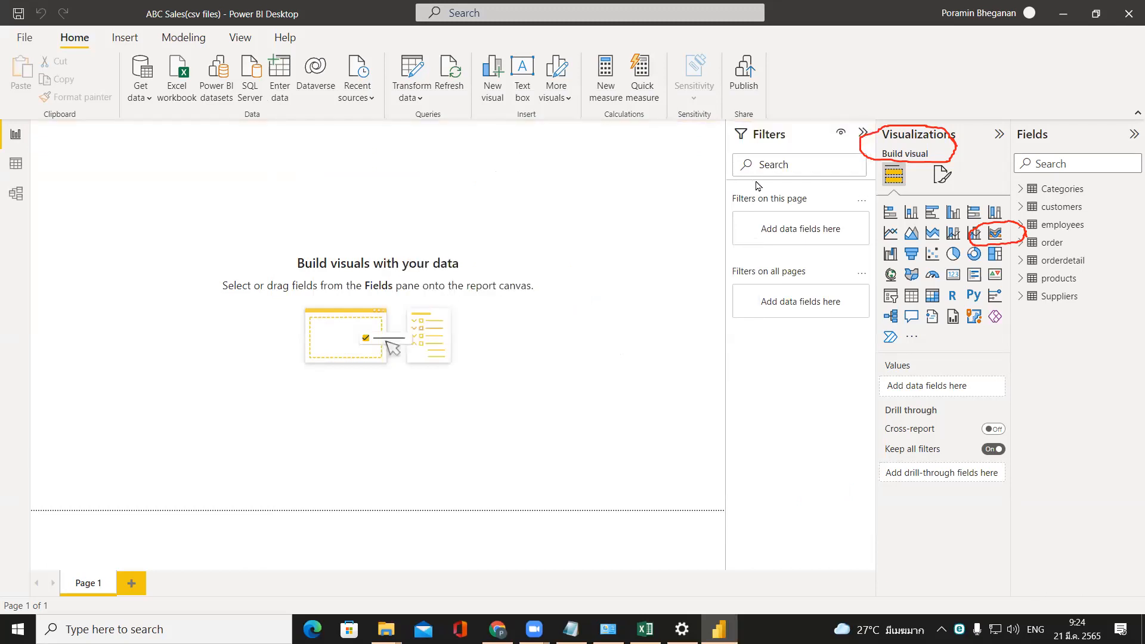
Duplicate the ProductName column as the last step of the products query in Power Query Editor, then close and apply.
click(417, 99)
click(419, 123)
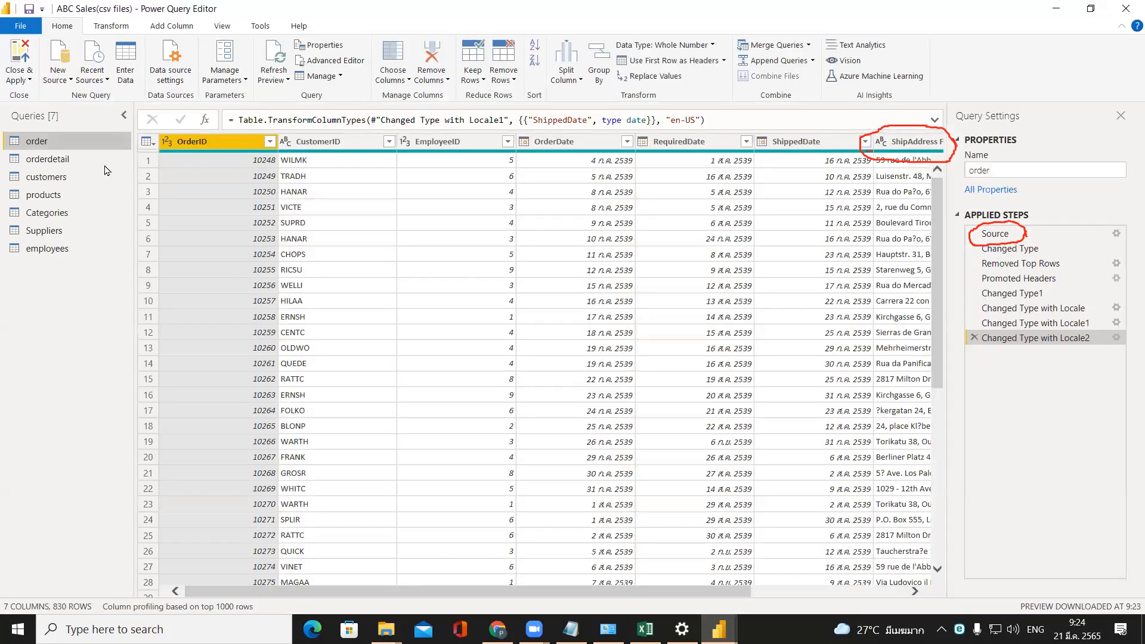
click(81, 202)
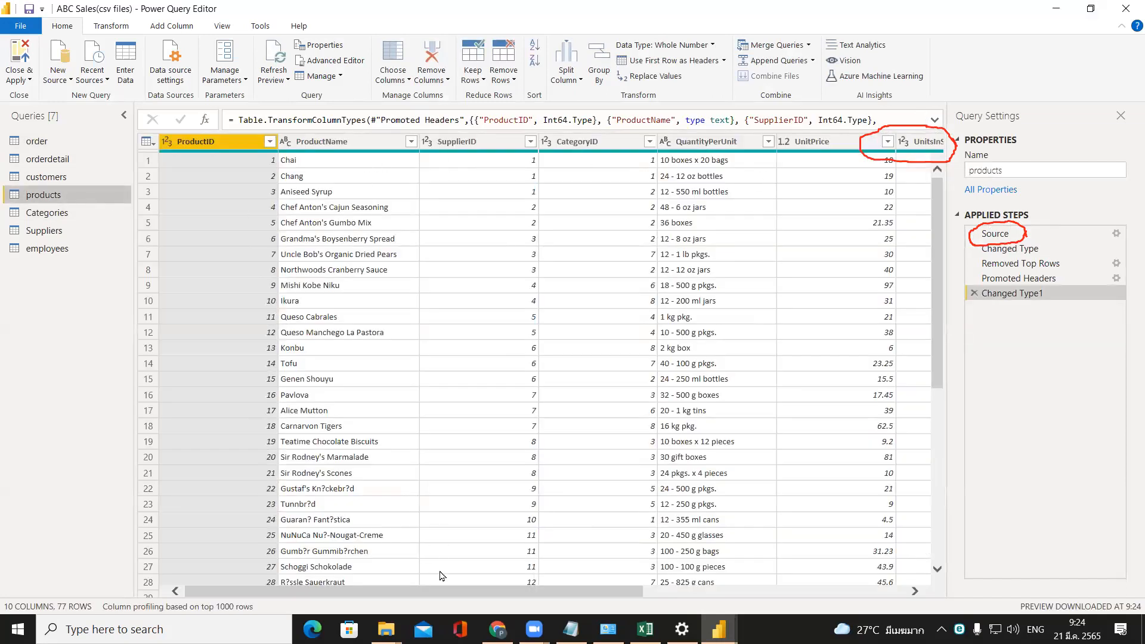
right_click(361, 142)
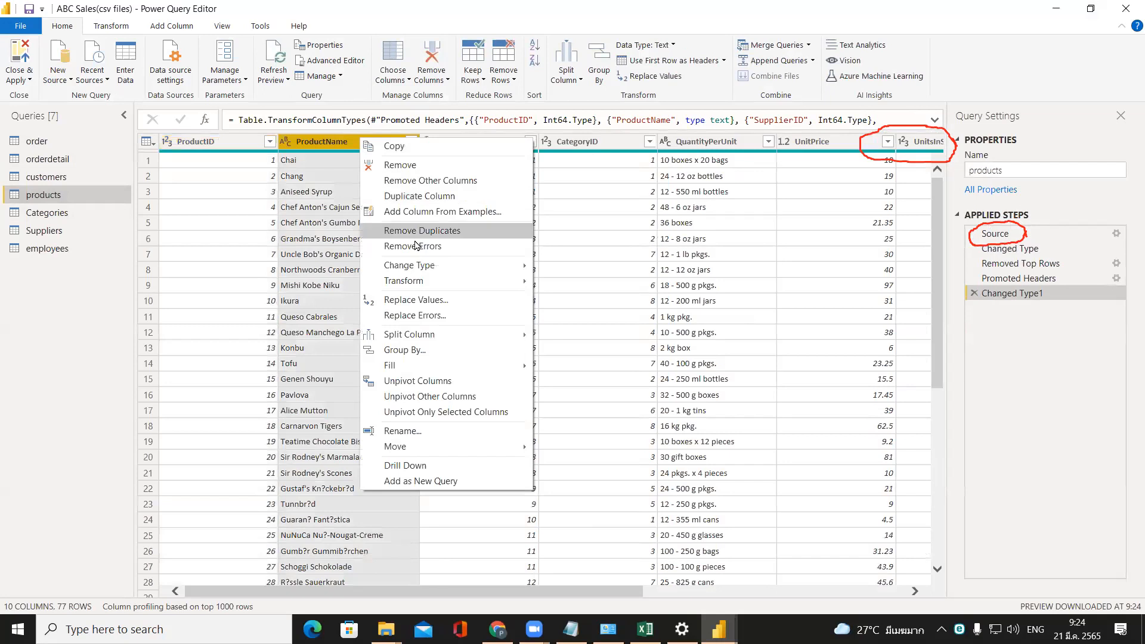
click(446, 200)
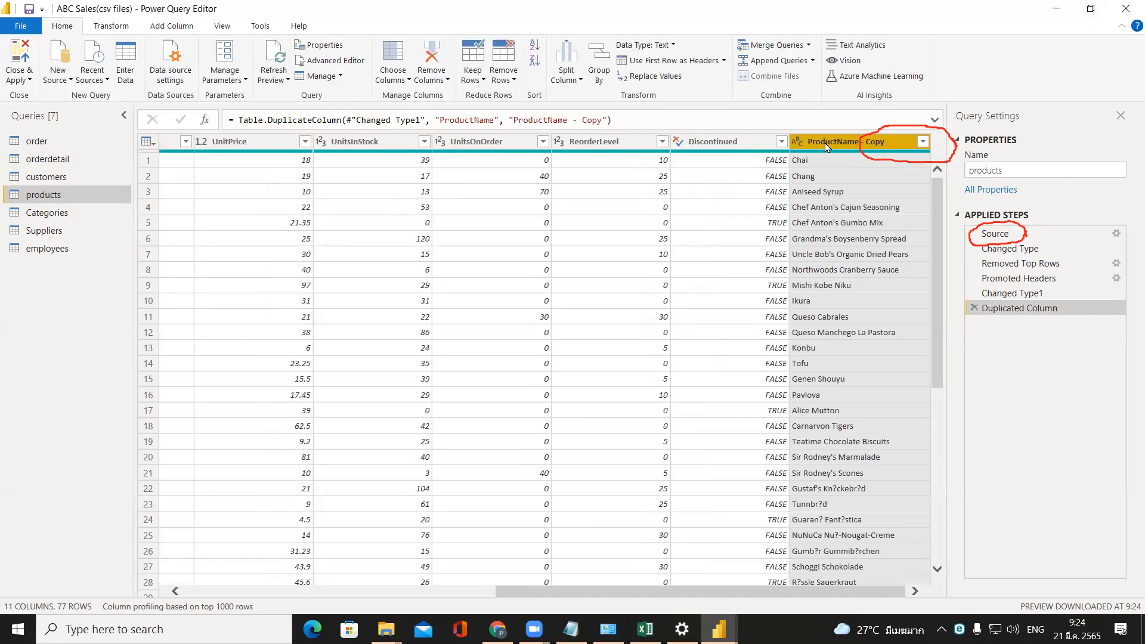
click(24, 62)
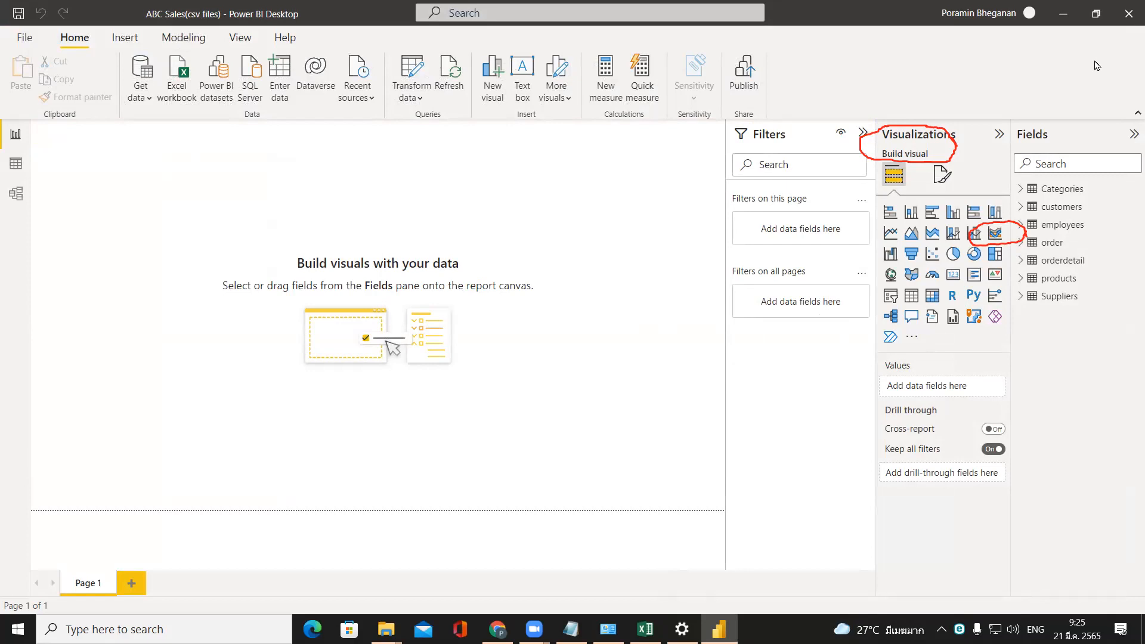
Switch to the ABC csv files folder in File Explorer and select the Categories (1) file.
click(511, 7)
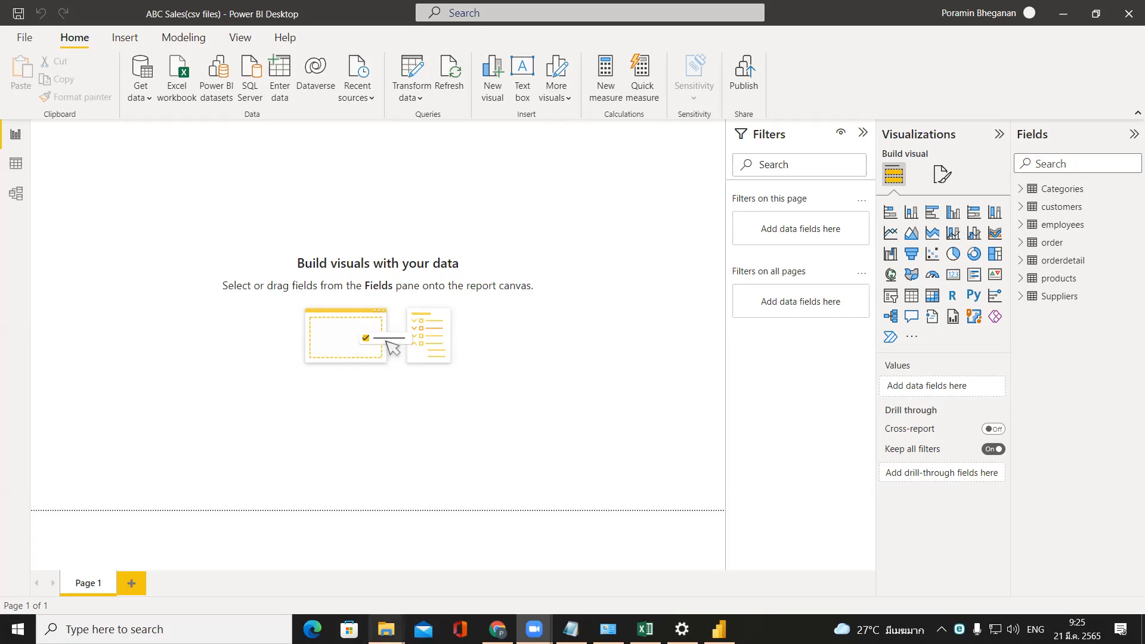
mouse_move(387, 630)
click(255, 574)
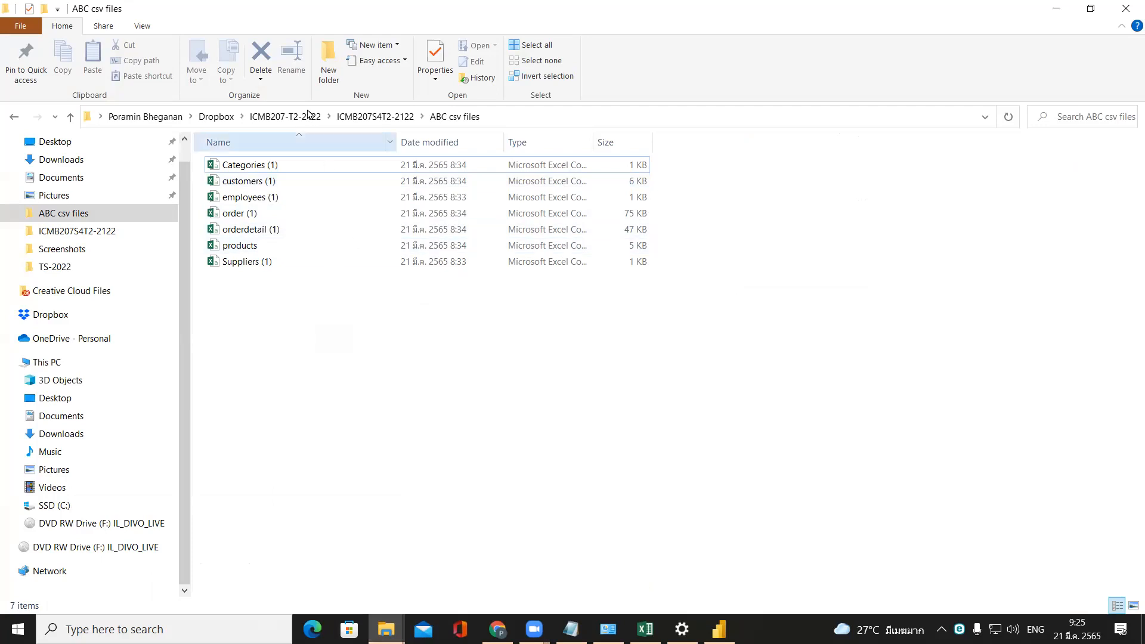
click(309, 165)
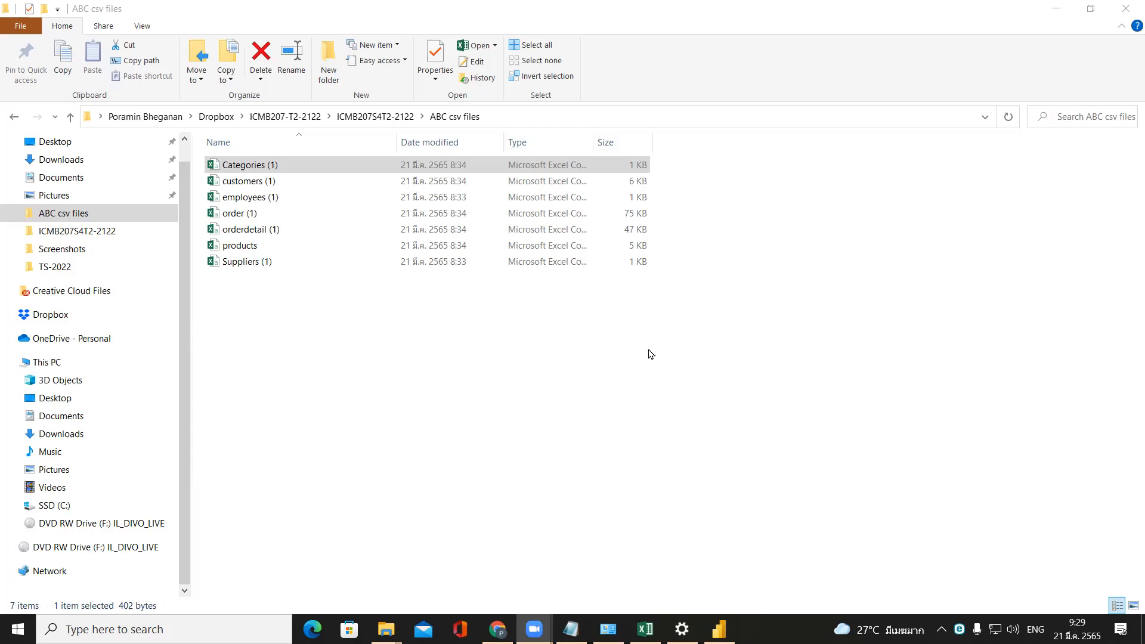
Open the Categories (1) file in Notepad to view its comma-separated contents, and close it again.
click(360, 172)
right_click(350, 164)
mouse_move(543, 368)
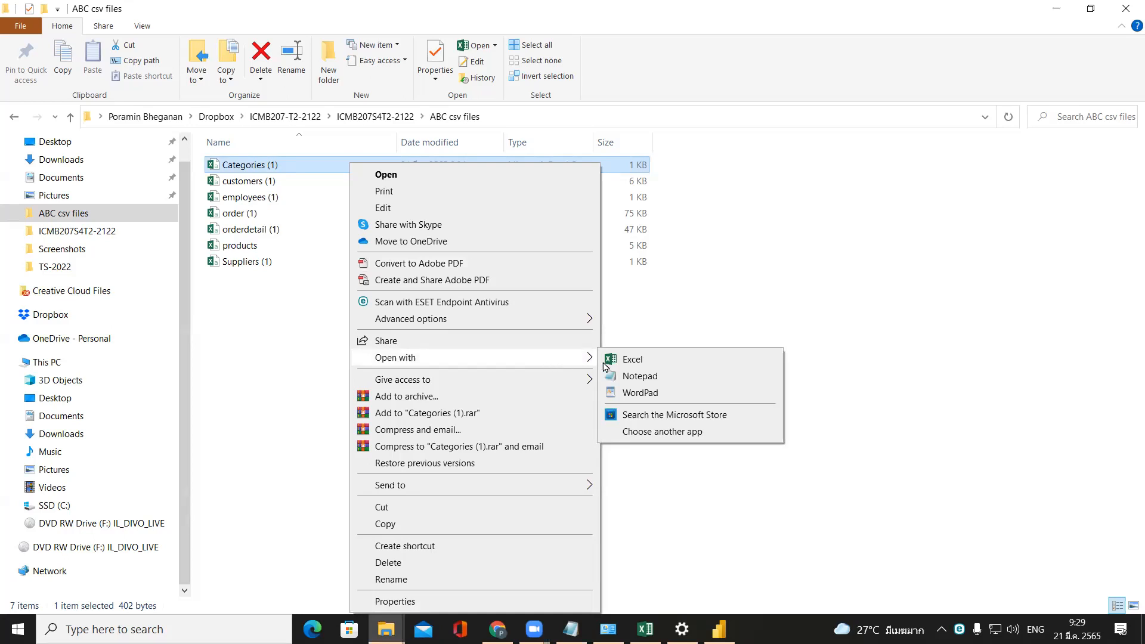
click(642, 377)
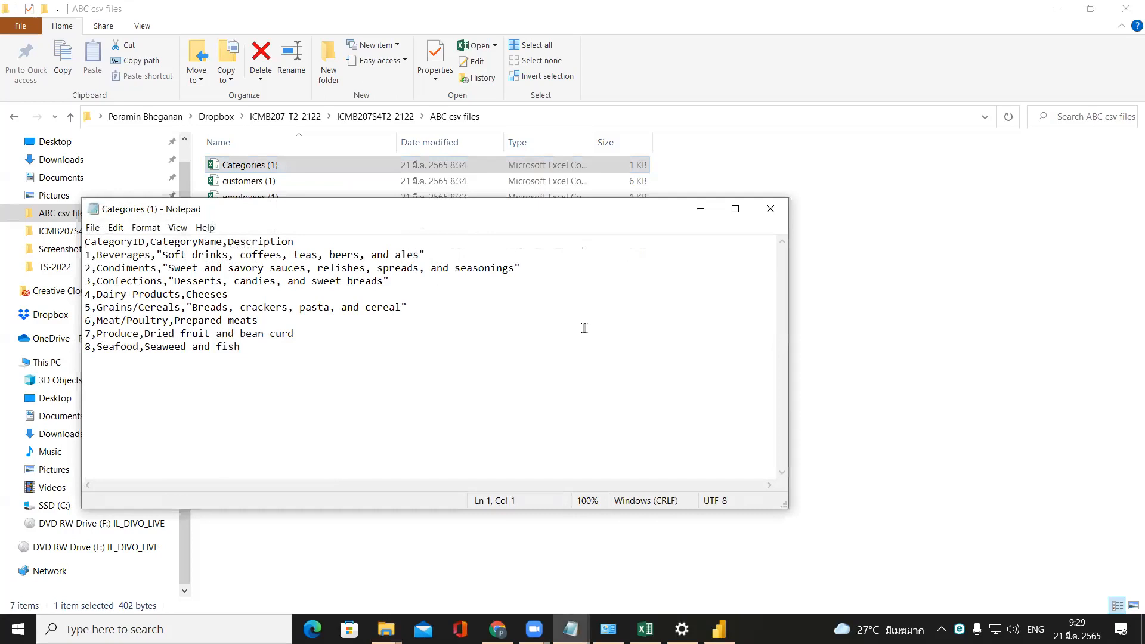
drag(308, 206, 489, 188)
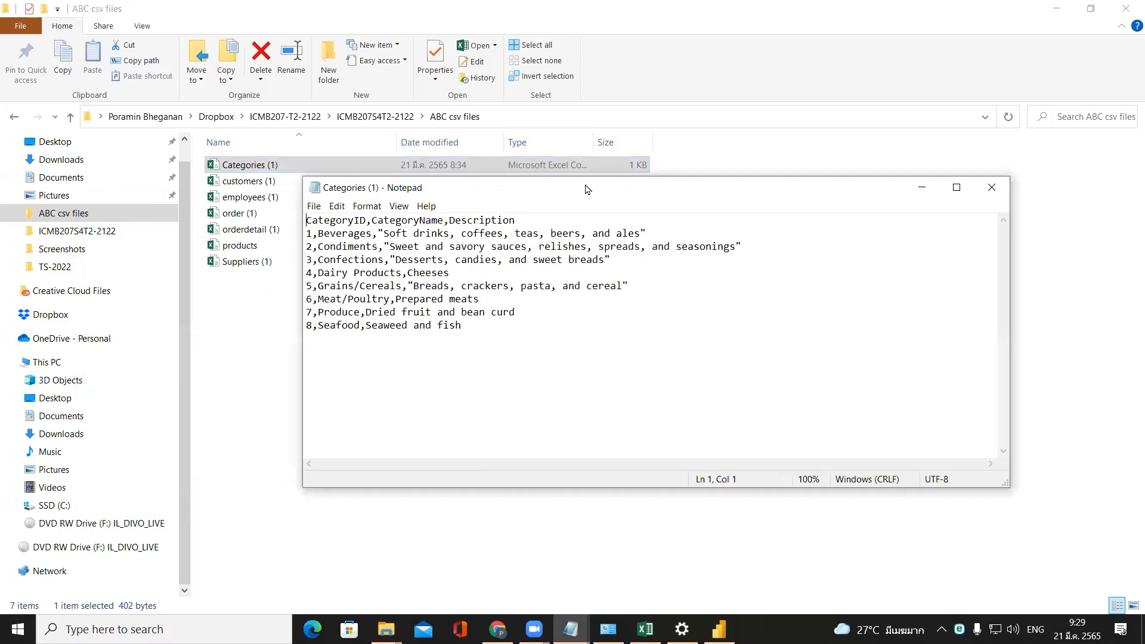
click(992, 188)
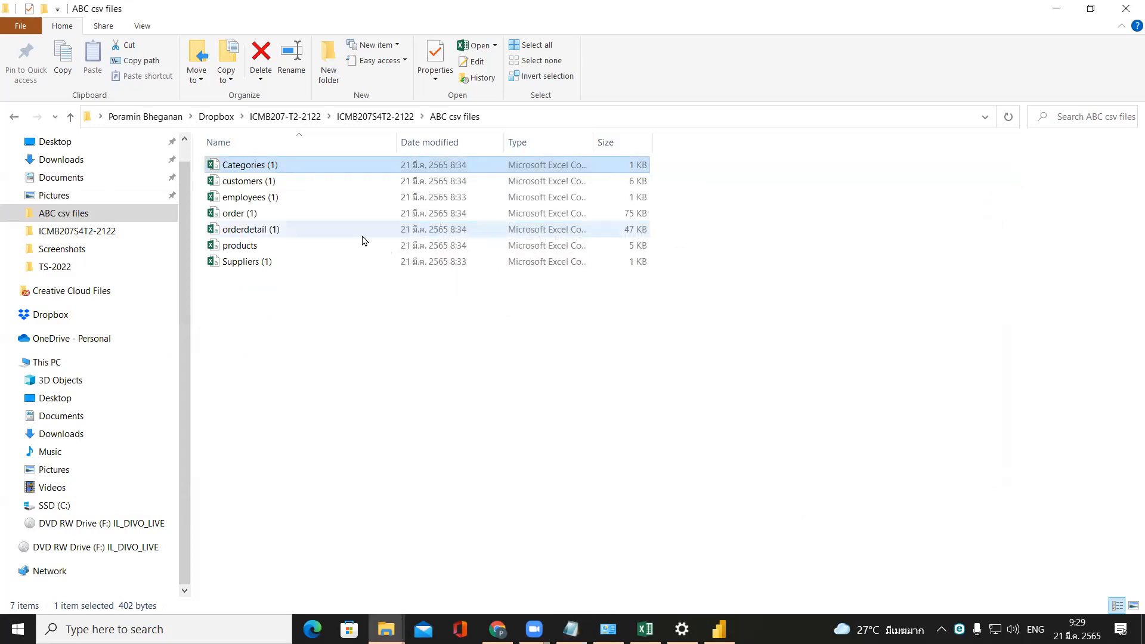
Open the order (1) file in Notepad, maximize its window and highlight the title line "Sales order ABC company".
click(287, 211)
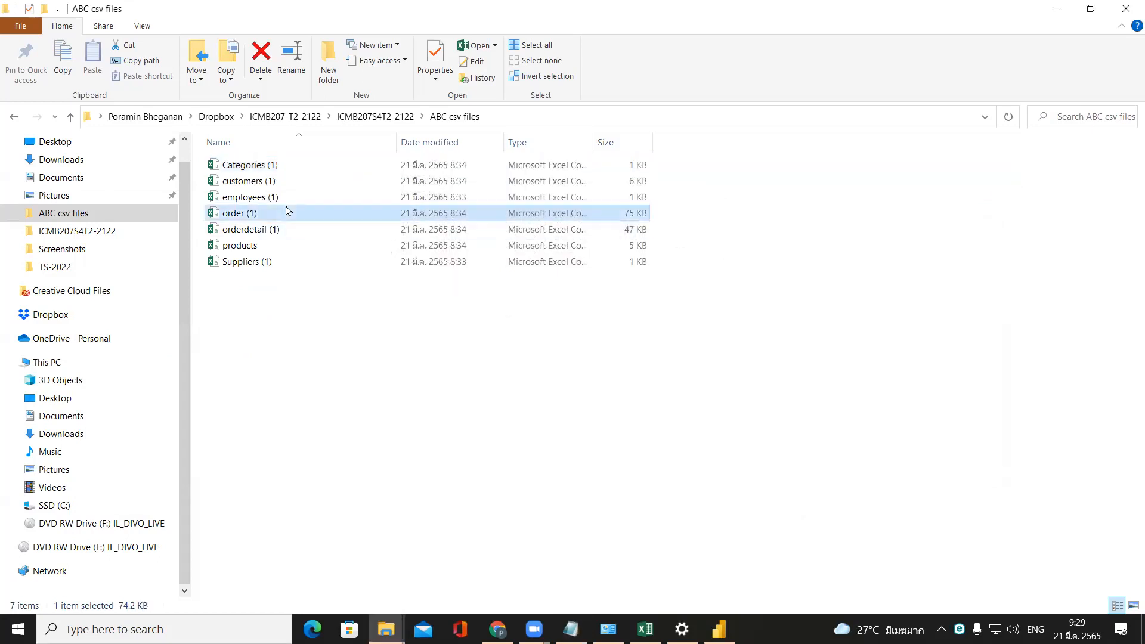
right_click(287, 211)
mouse_move(459, 358)
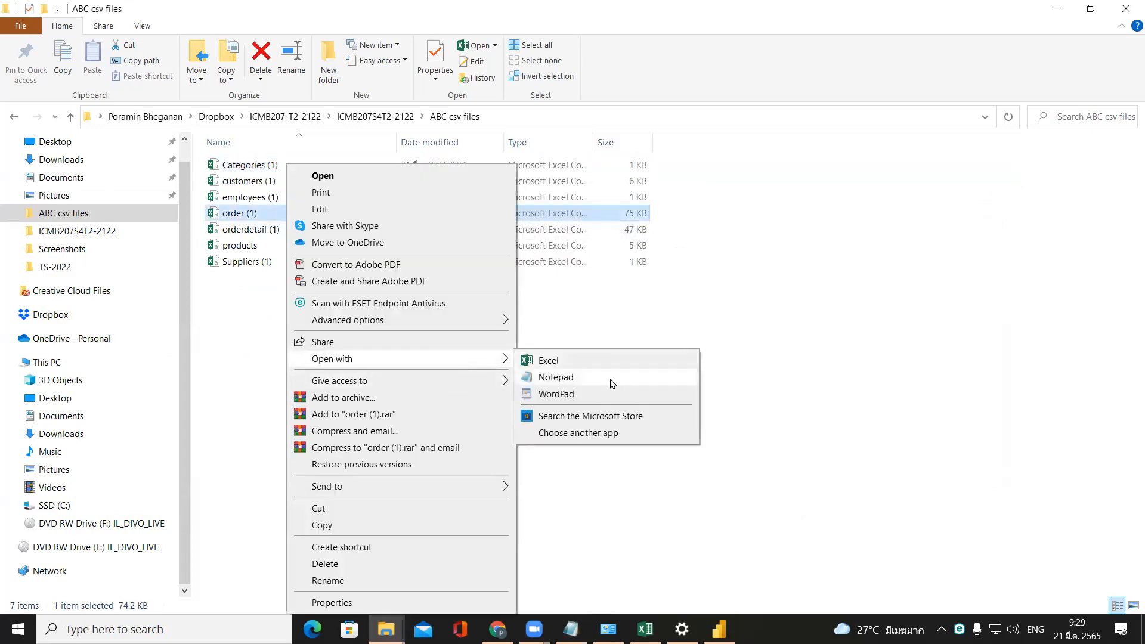
click(610, 379)
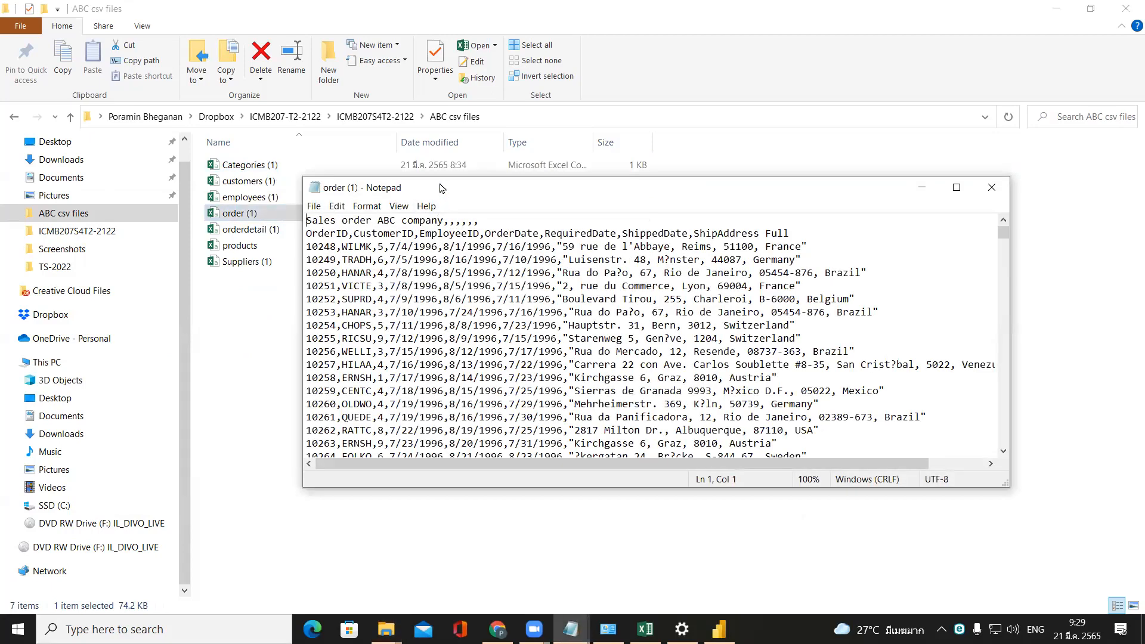
double_click(440, 183)
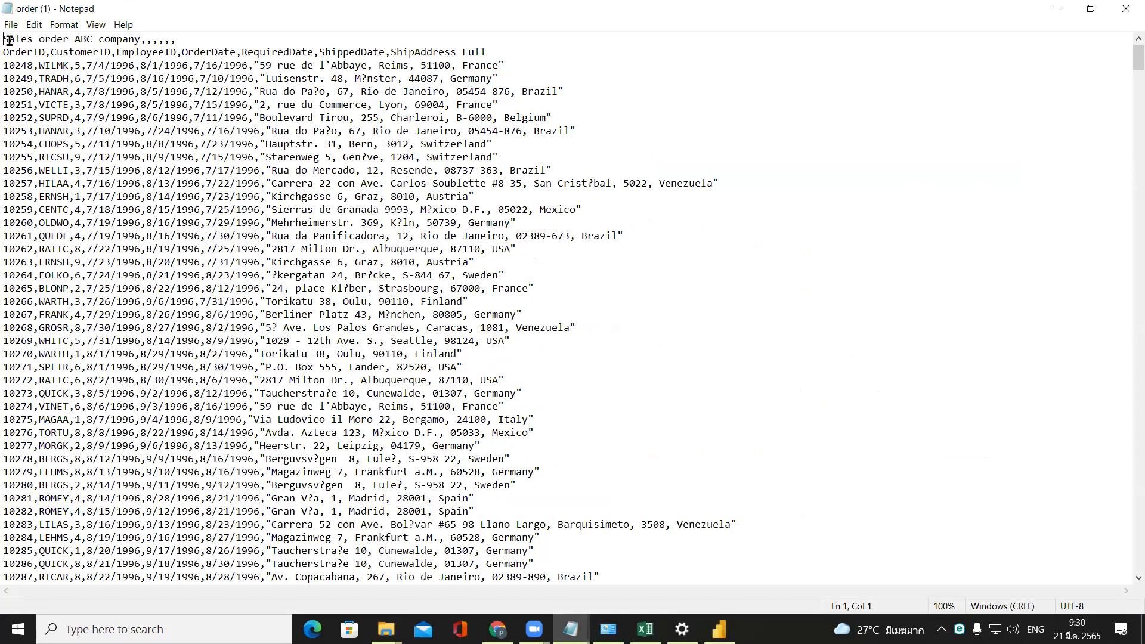
drag(4, 40, 201, 41)
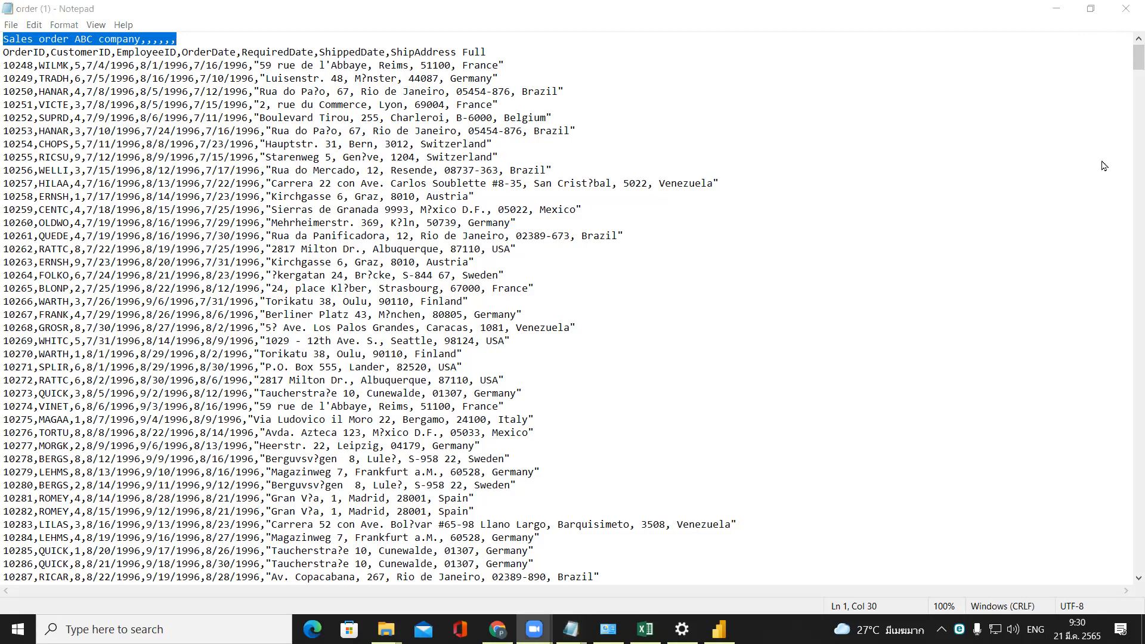
Minimize the order (1) file, switch to the Zoom whiteboard, and draw a red freehand box labelled "server" near its upper-left corner.
click(1057, 8)
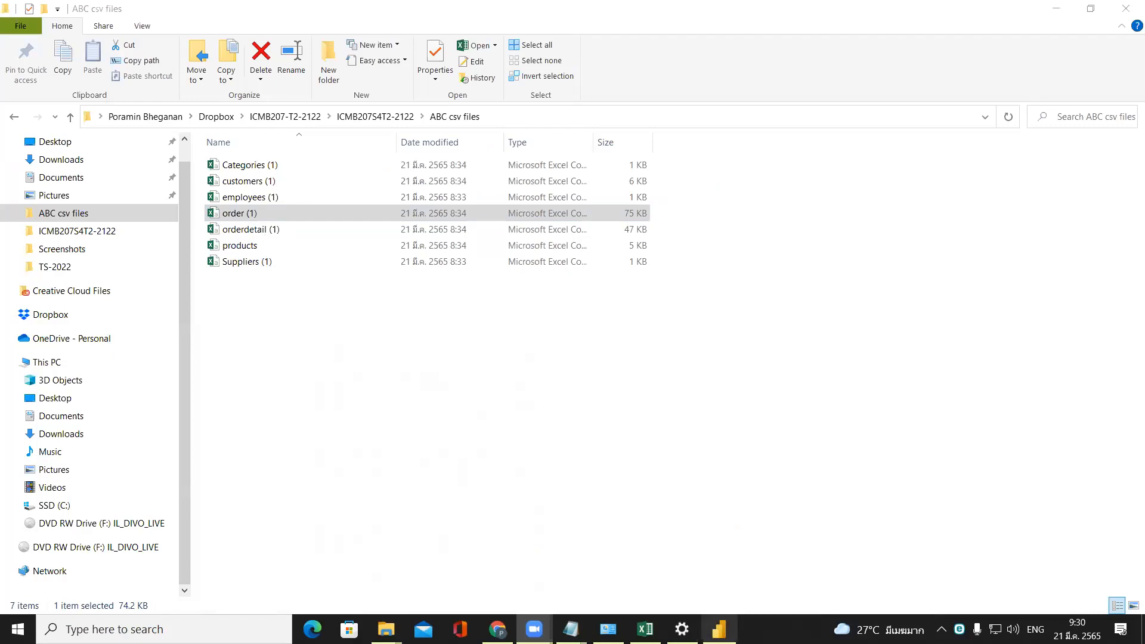
mouse_move(135, 75)
mouse_down()
mouse_move(132, 231)
mouse_move(290, 230)
mouse_move(295, 51)
mouse_move(153, 34)
mouse_move(132, 106)
mouse_up()
click(147, 55)
text(servew)
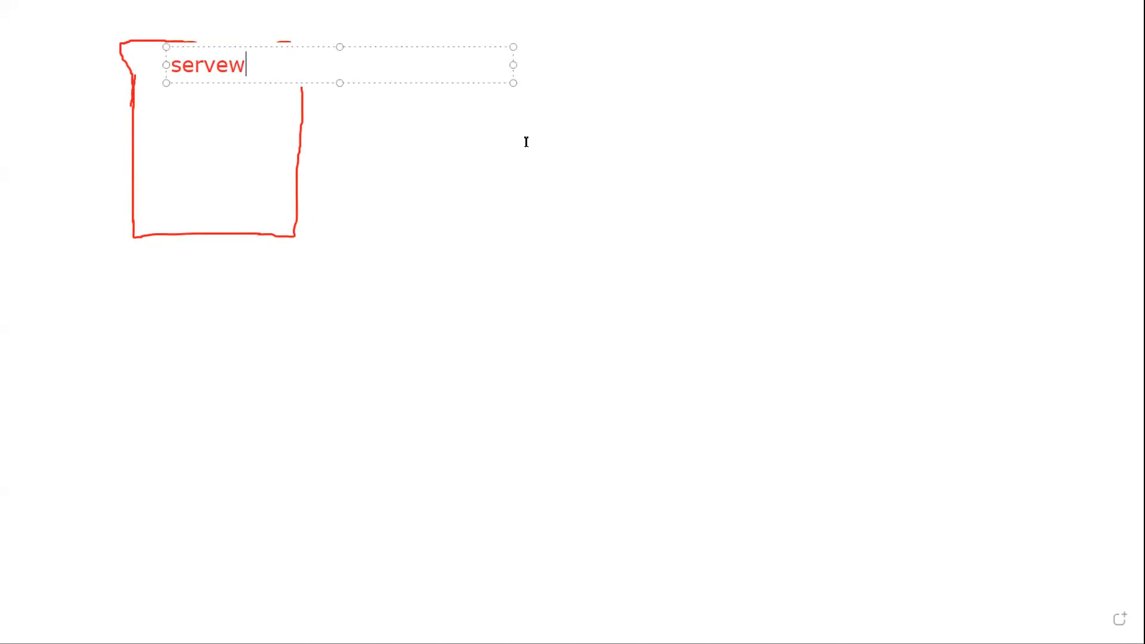
key(BackSpace)
text(e)
key(BackSpace)
text(r)
click(463, 376)
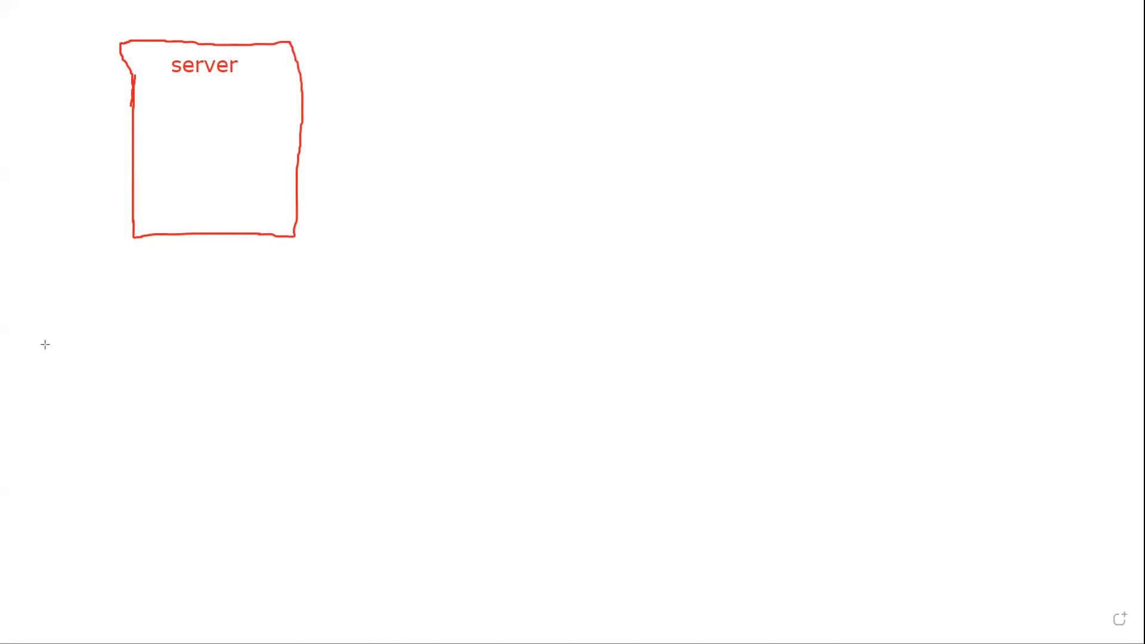
Draw five separate rectangles below the server box, three in an upper row and two in a lower row.
drag(41, 349, 124, 401)
drag(201, 345, 292, 398)
drag(137, 469, 214, 519)
drag(406, 345, 506, 386)
drag(386, 449, 528, 500)
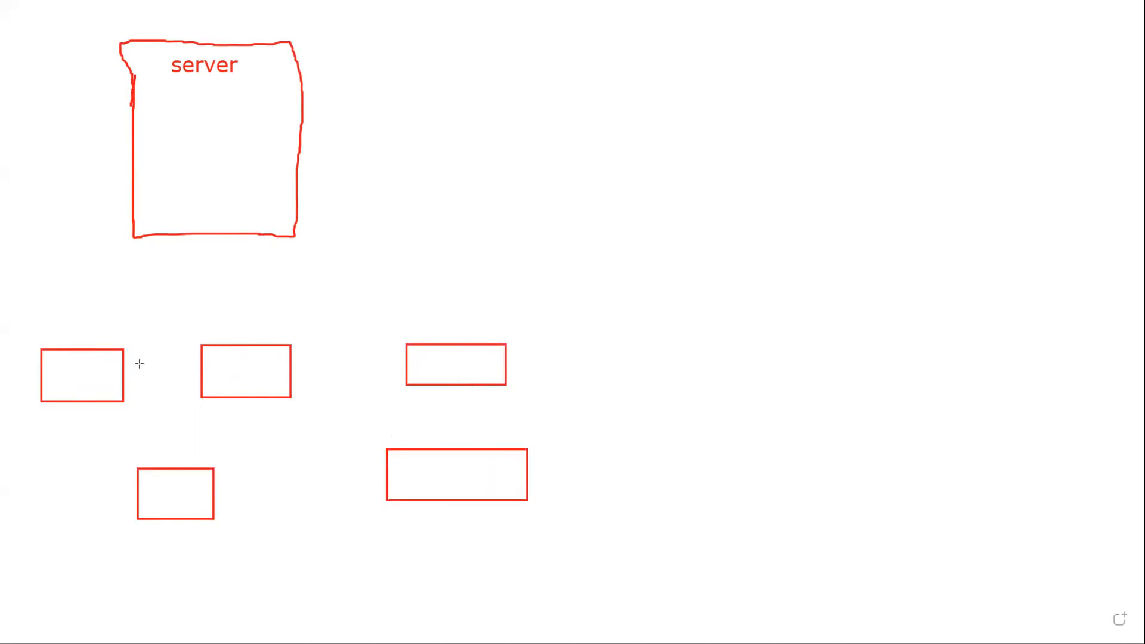
Draw an arrow from each of the five rectangles up to the bottom edge of the server box.
mouse_move(83, 352)
mouse_down()
mouse_move(143, 204)
mouse_move(148, 234)
mouse_up()
drag(253, 338, 223, 240)
drag(495, 342, 455, 335)
drag(354, 257, 311, 238)
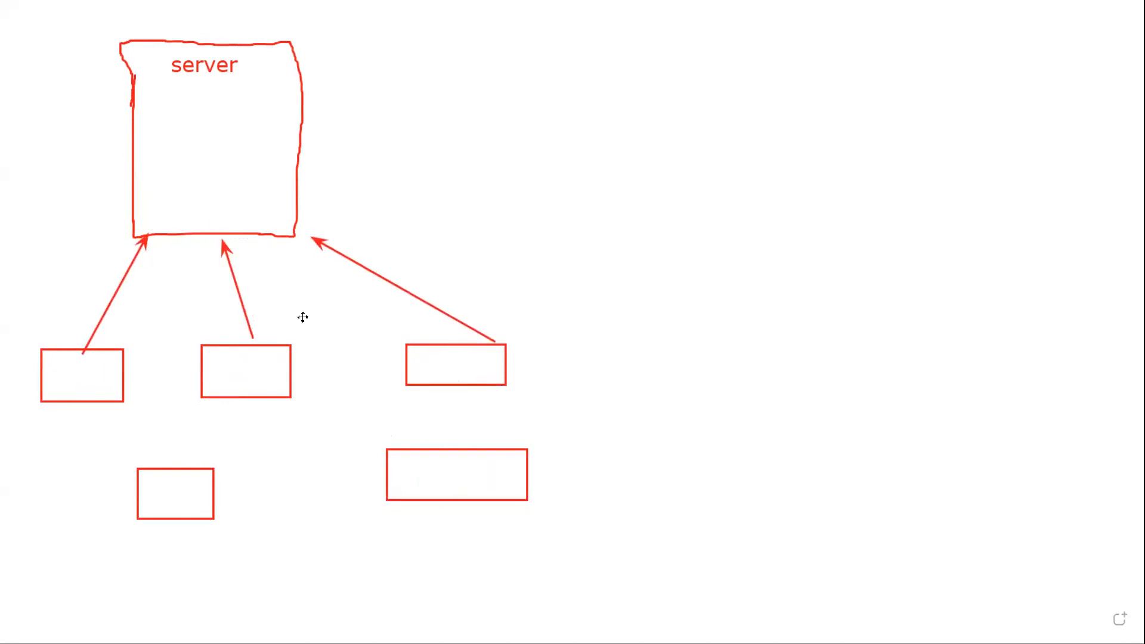
mouse_move(188, 452)
mouse_down()
mouse_move(154, 284)
mouse_move(171, 255)
mouse_up()
drag(472, 444, 283, 250)
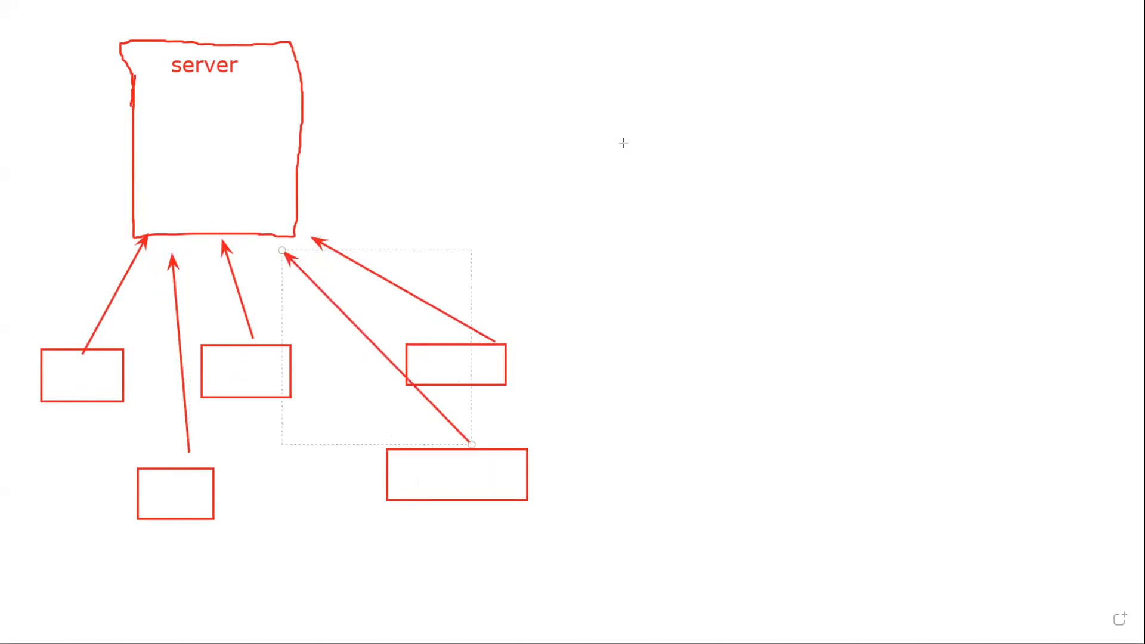
Label the leftmost rectangle "POS" and copy the label text.
click(52, 379)
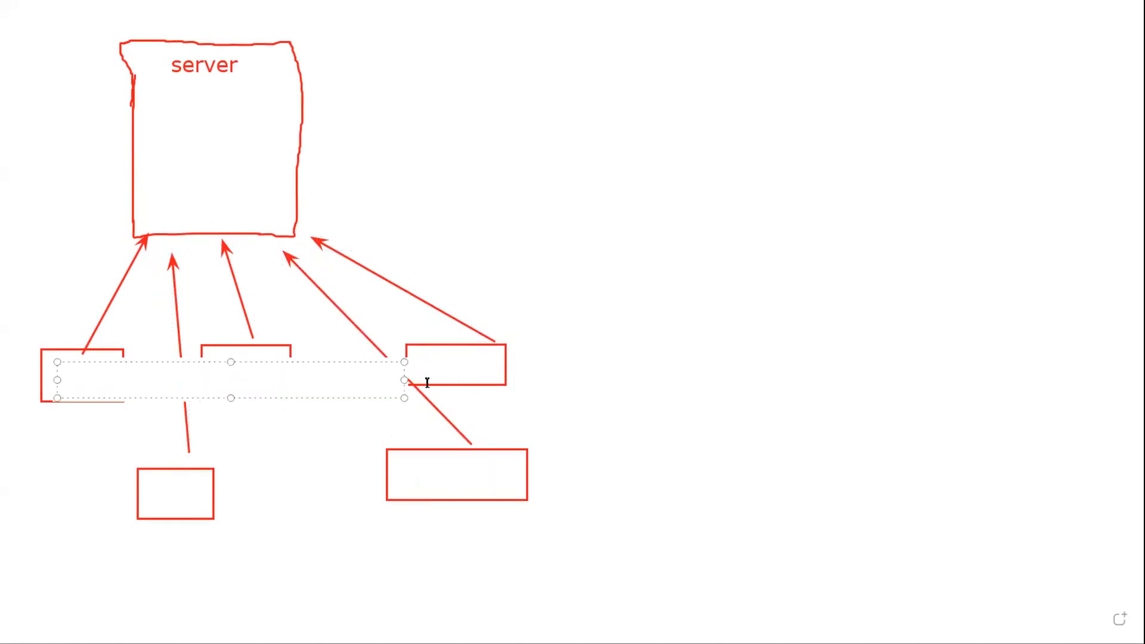
text(POS)
key(ctrl+a)
key(ctrl+c)
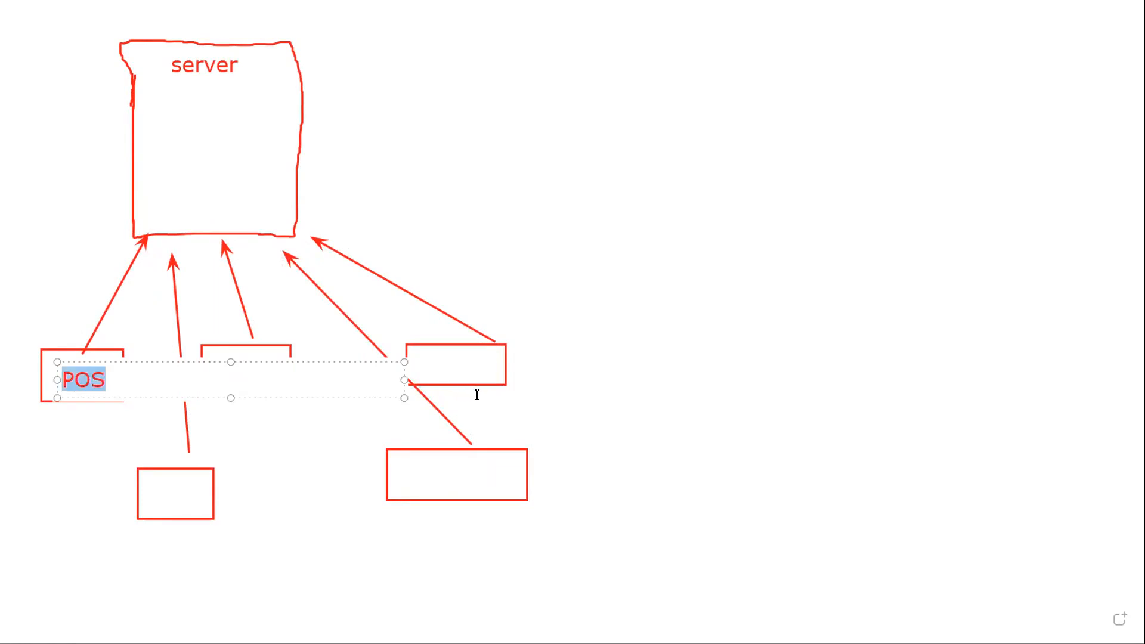
Paste the copied "POS" label into each of the four remaining rectangles.
click(434, 353)
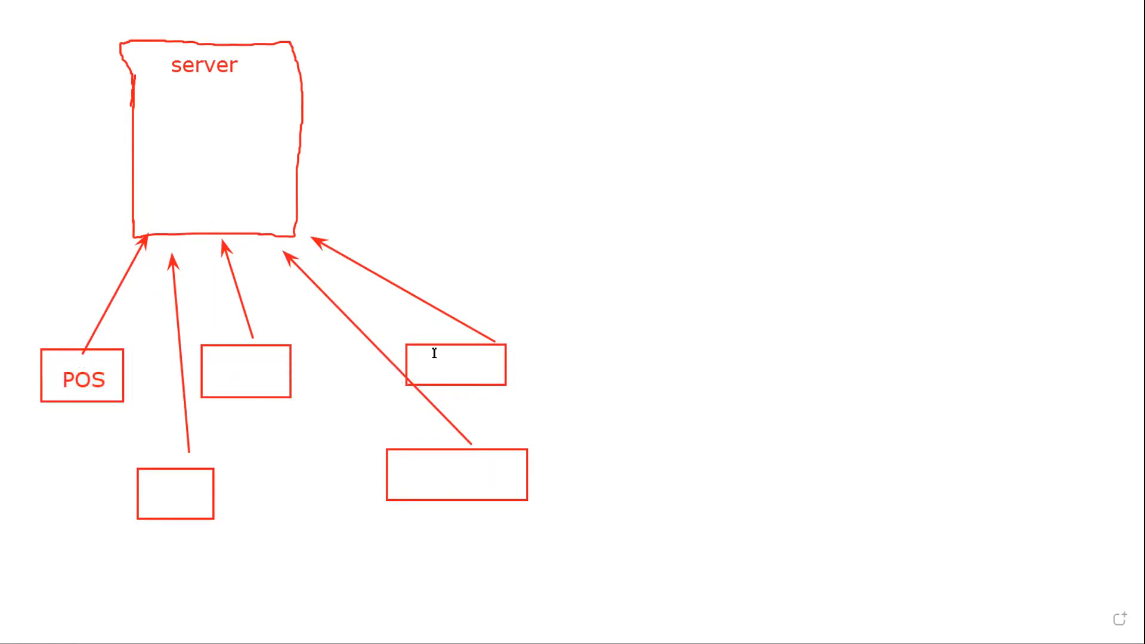
key(ctrl+v)
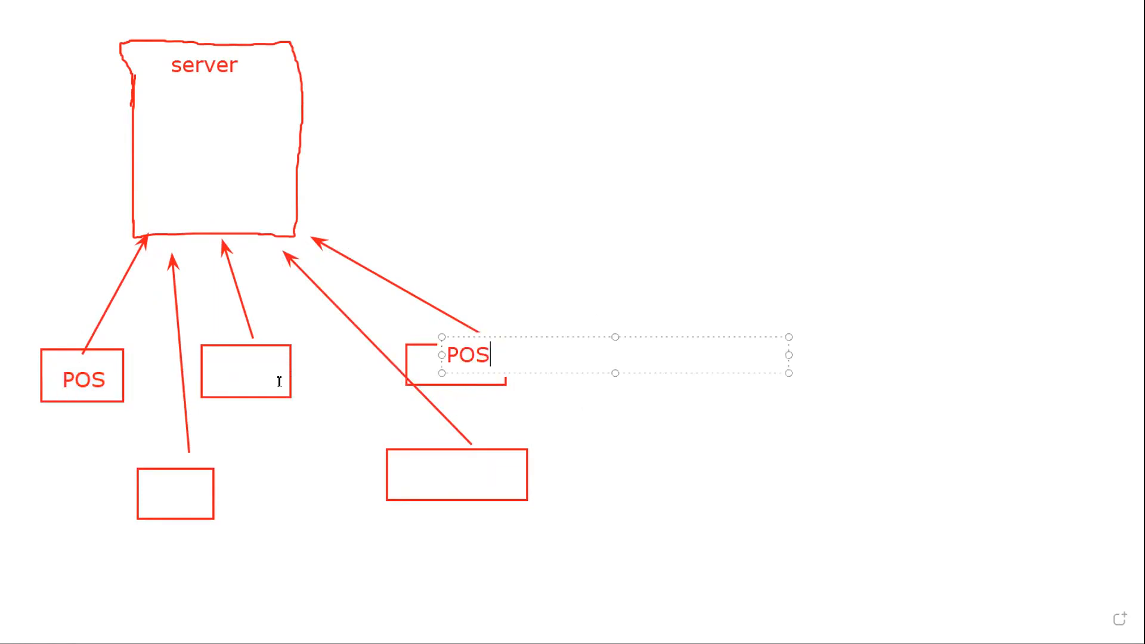
click(212, 371)
key(ctrl+v)
click(148, 494)
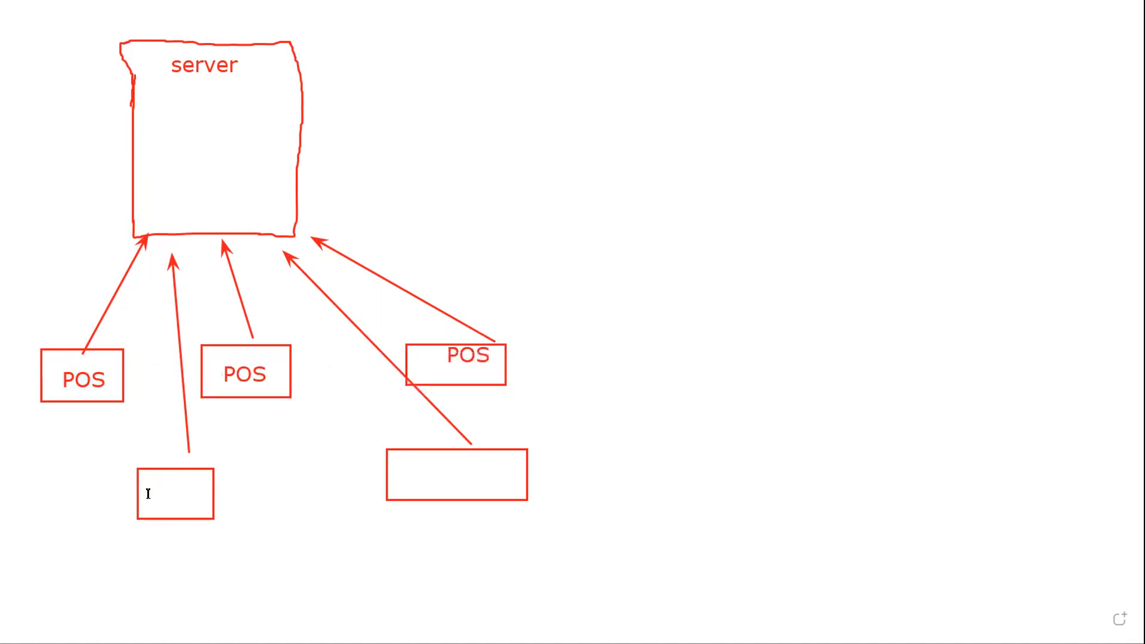
key(ctrl+v)
click(401, 475)
key(ctrl+v)
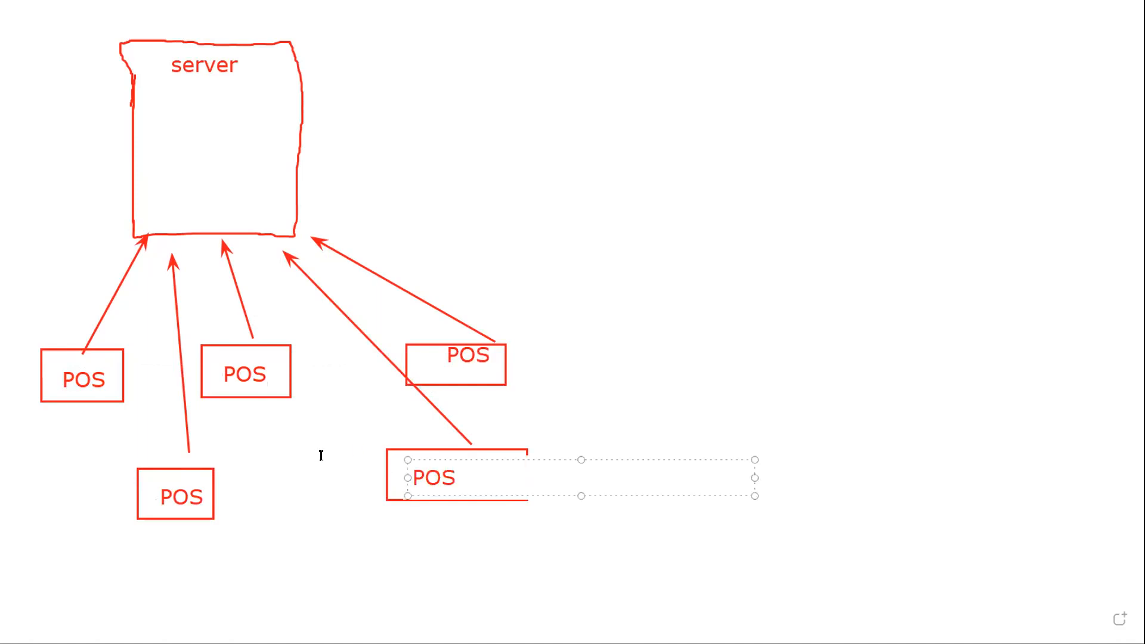
click(321, 455)
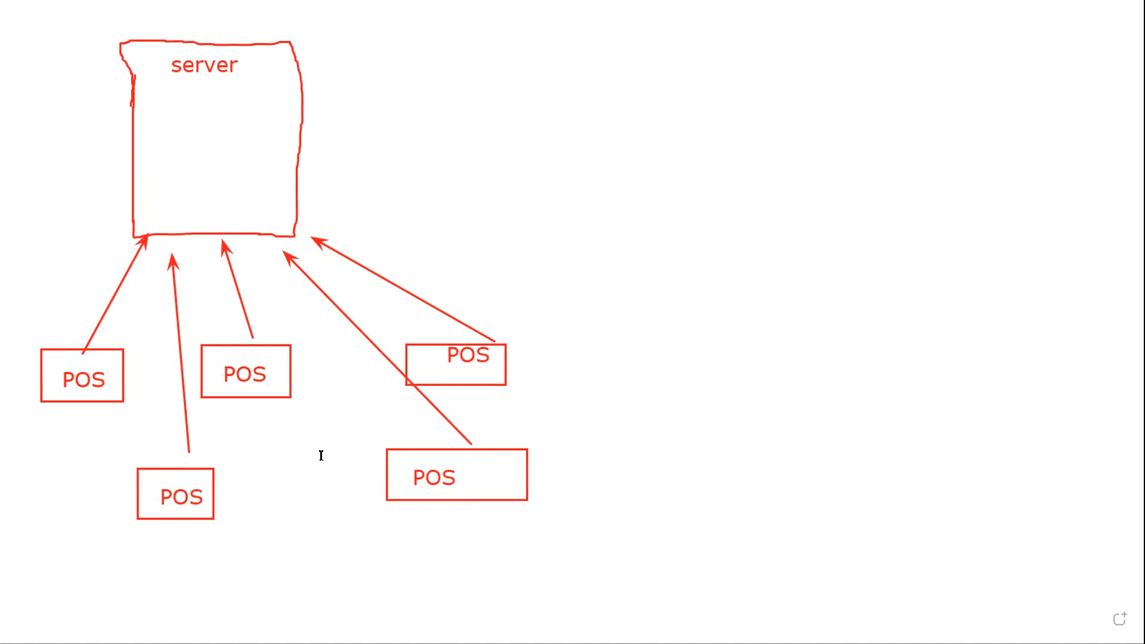